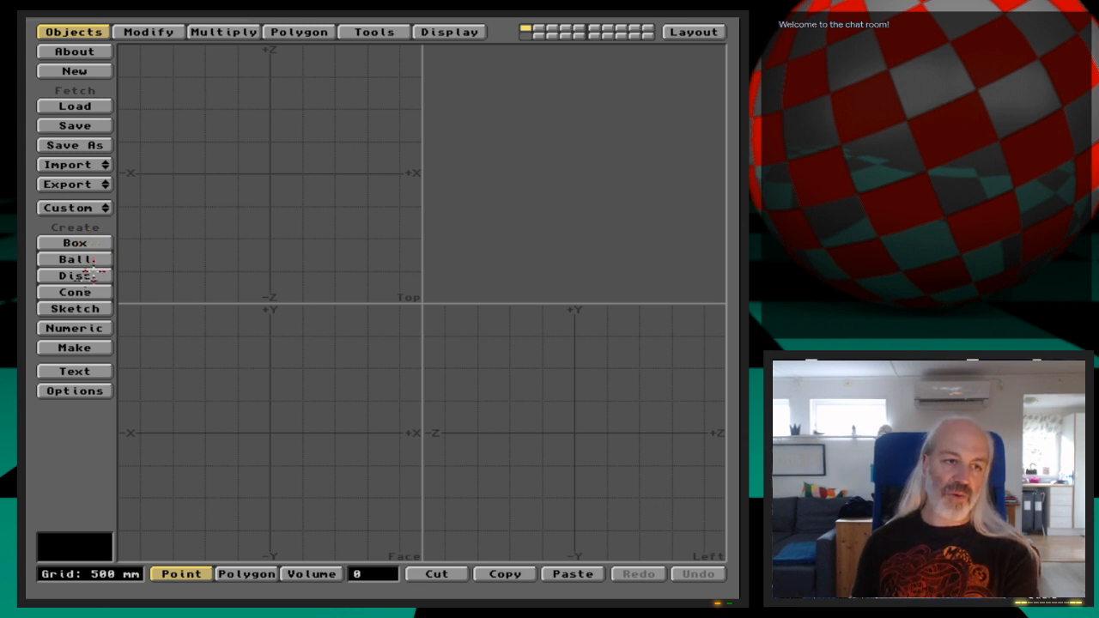
# Begin a numerically defined disc along the X axis and set its X radius to 13 mm.
pyautogui.click(86, 275)
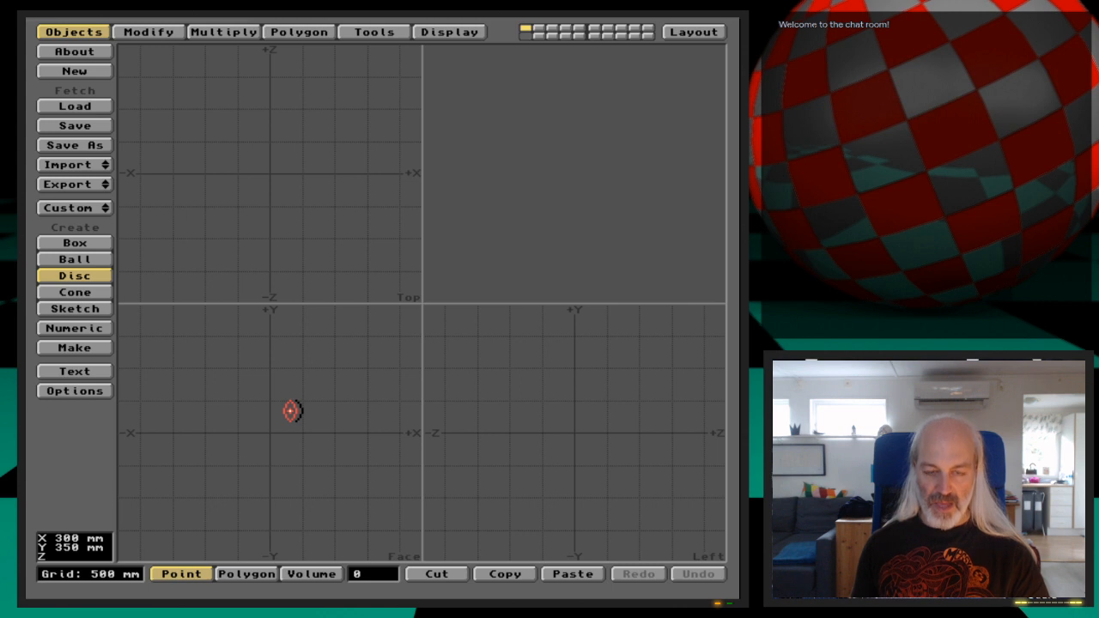
pyautogui.press('n')
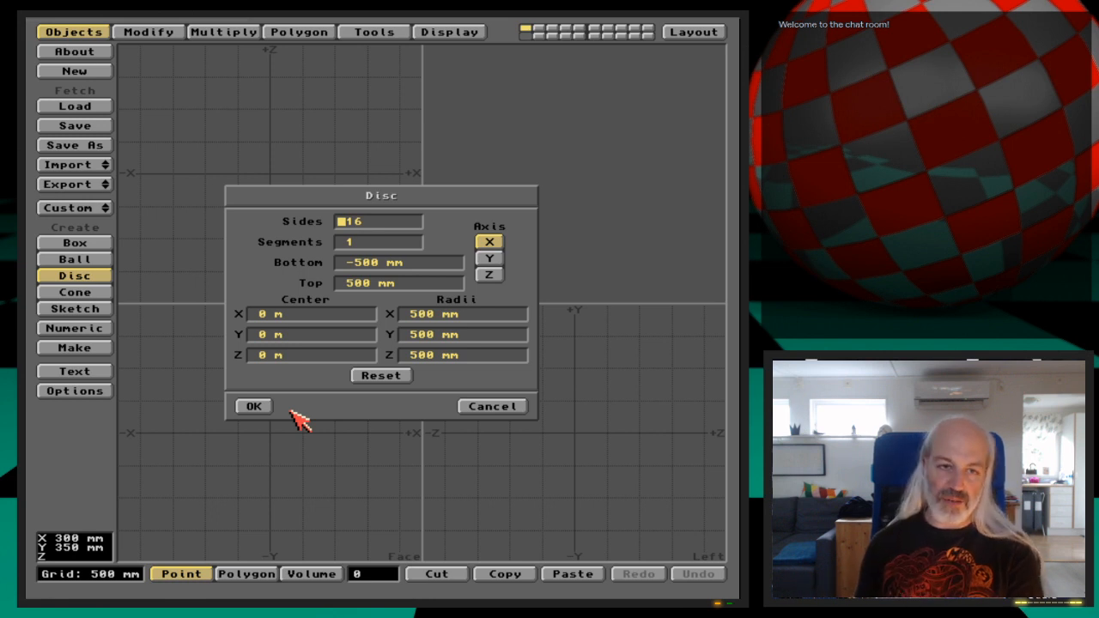
pyautogui.click(348, 262)
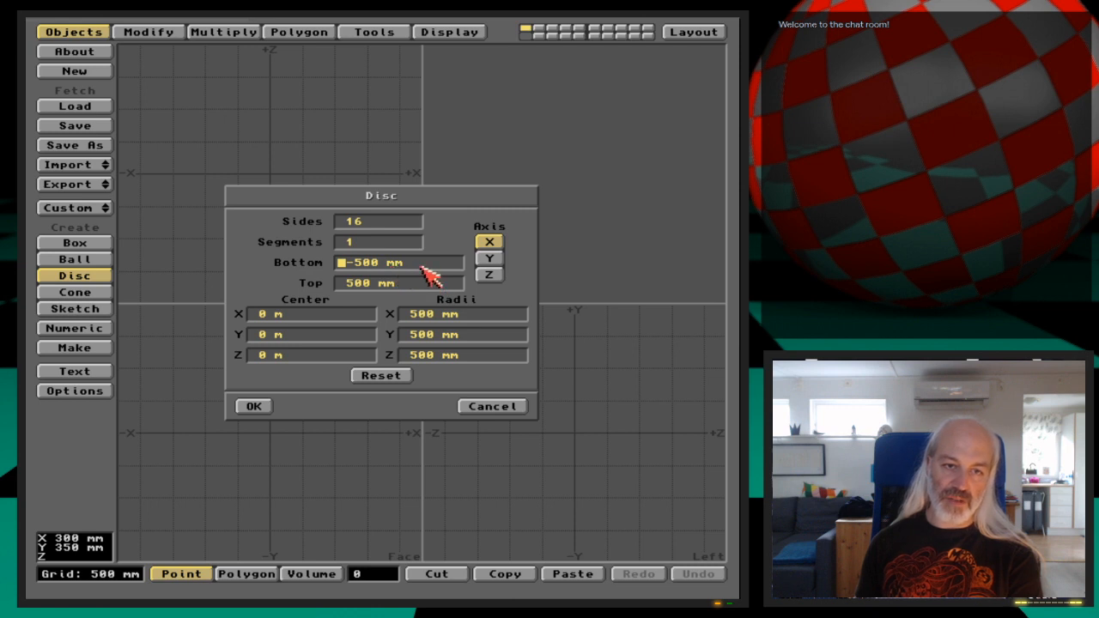
pyautogui.click(352, 286)
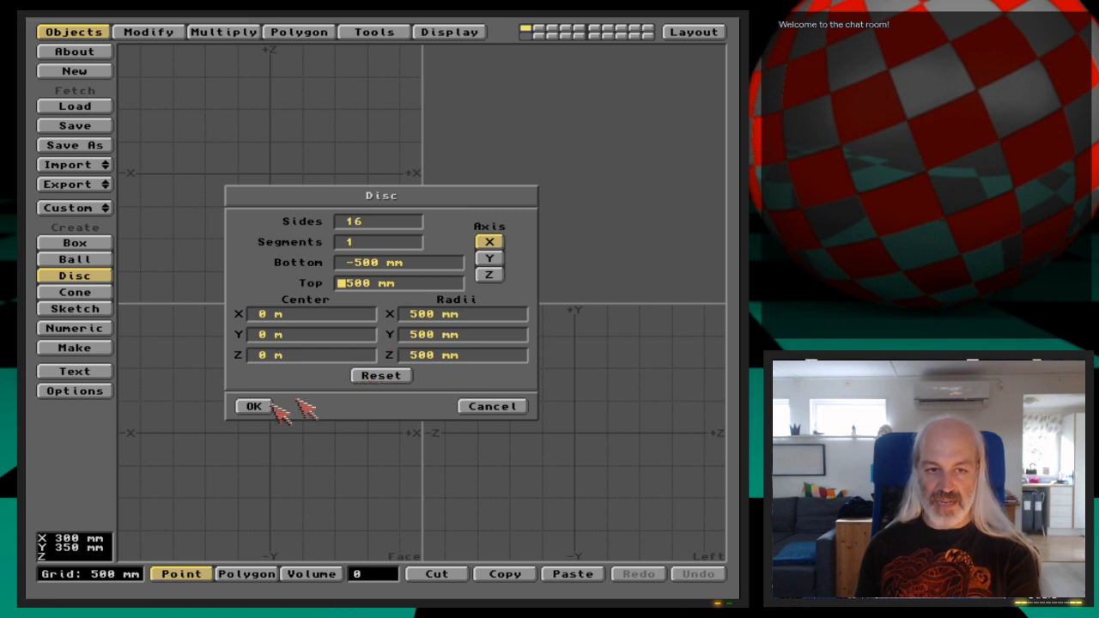
pyautogui.click(416, 316)
pyautogui.press('Delete')
pyautogui.press('Delete')
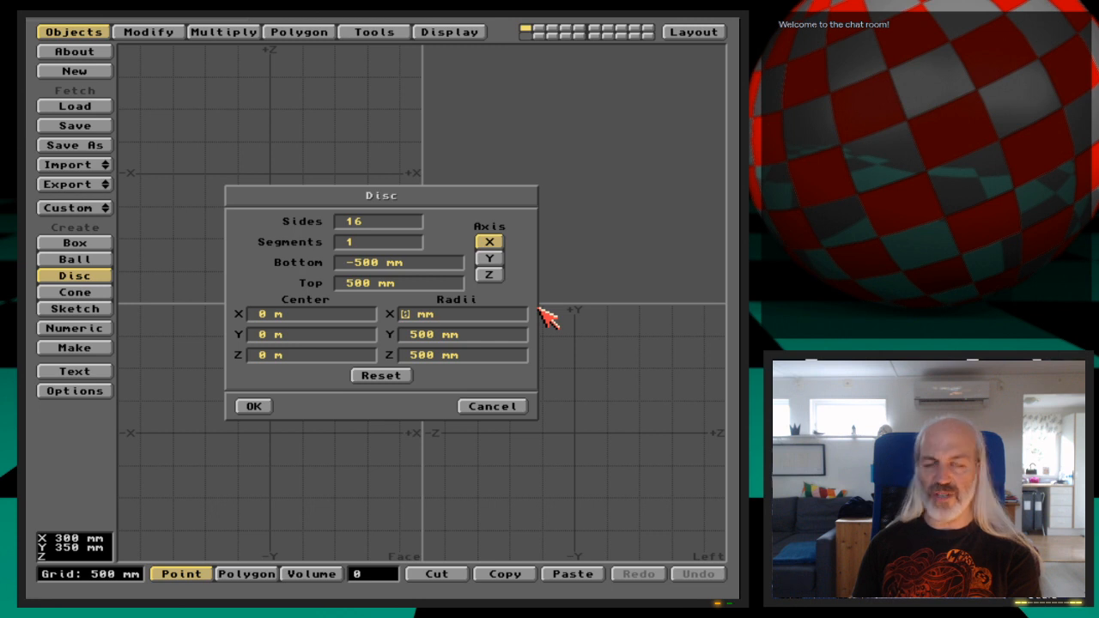
pyautogui.press('Delete')
pyautogui.press('Delete')
pyautogui.press('Delete')
pyautogui.press('Delete')
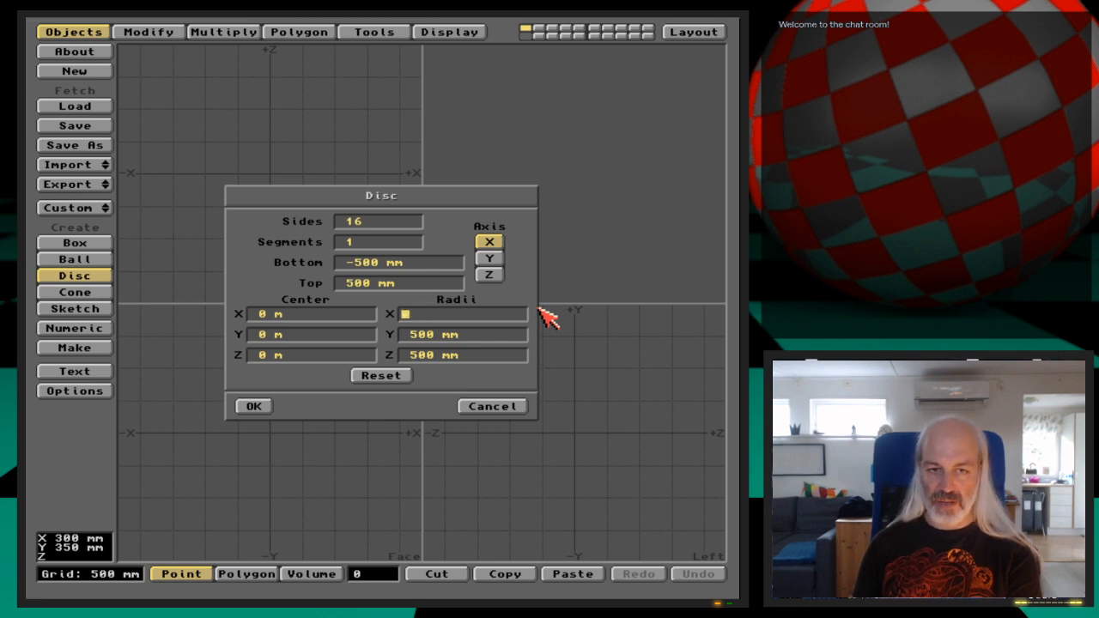
pyautogui.write('13mm')
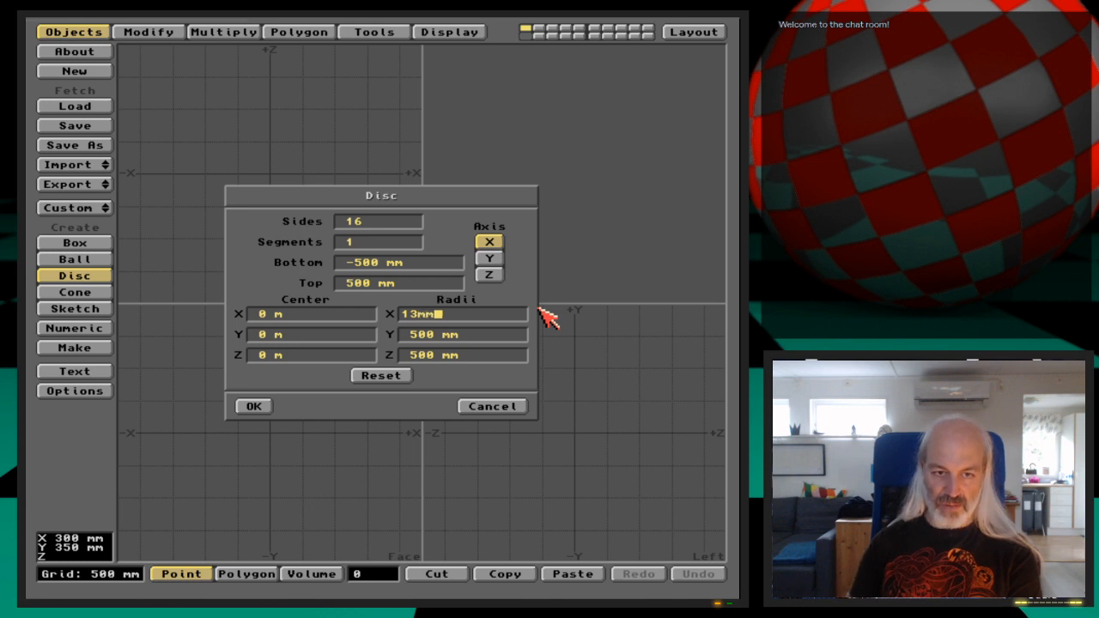
pyautogui.press('Tab')
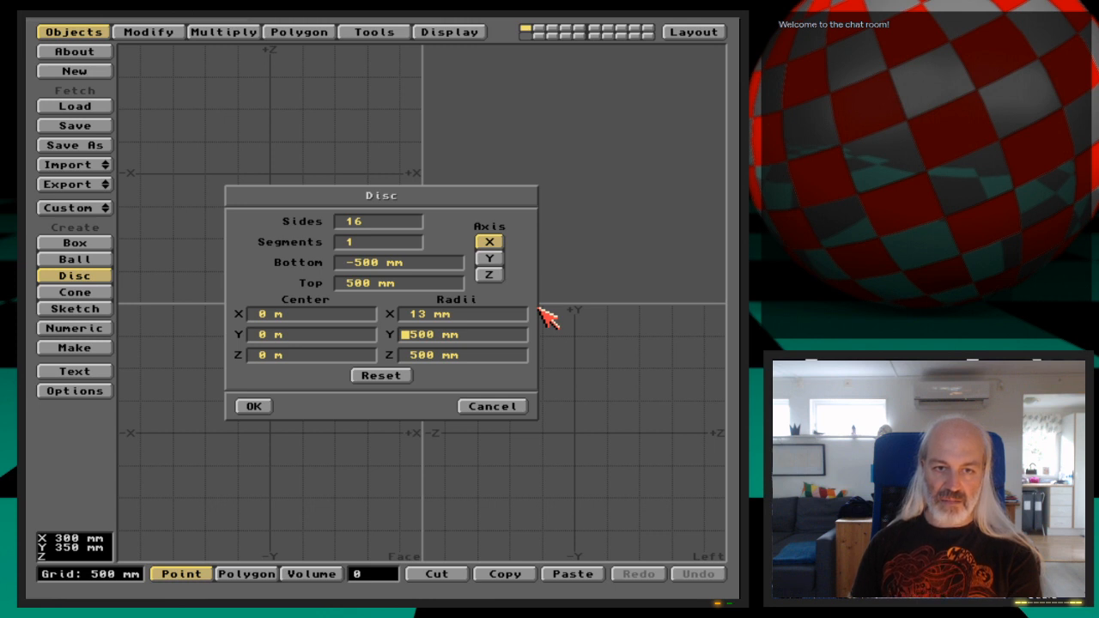
# Set the disc's Y and Z radii to 13 mm and make the 16-sided cylinder.
pyautogui.press('Delete')
pyautogui.press('Delete')
pyautogui.press('Delete')
pyautogui.press('Delete')
pyautogui.press('Delete')
pyautogui.press('Delete')
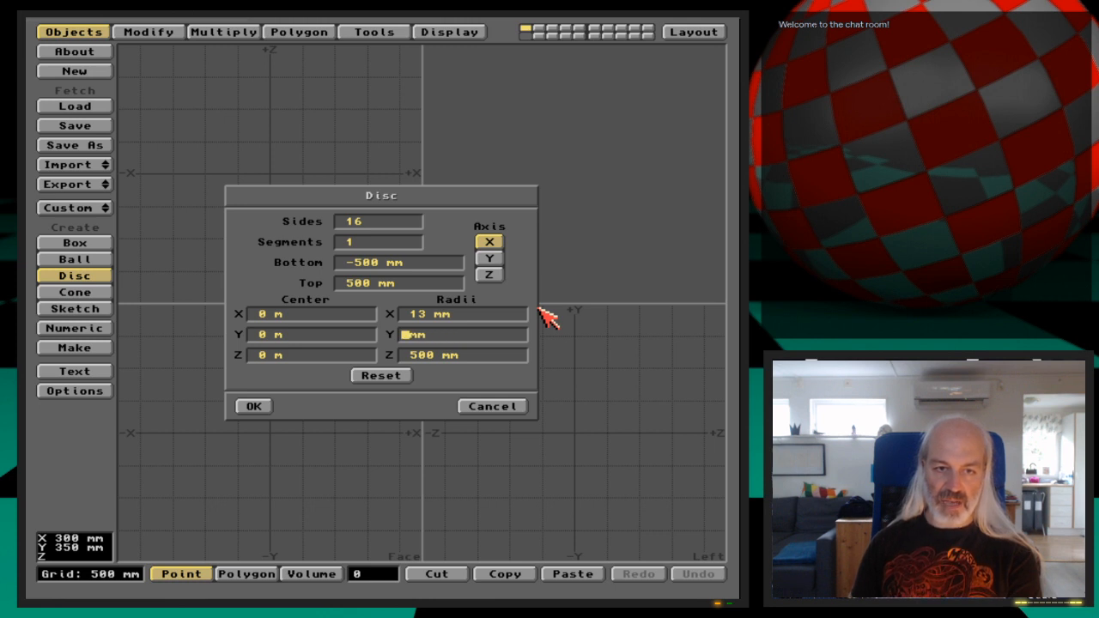
pyautogui.write('13mm')
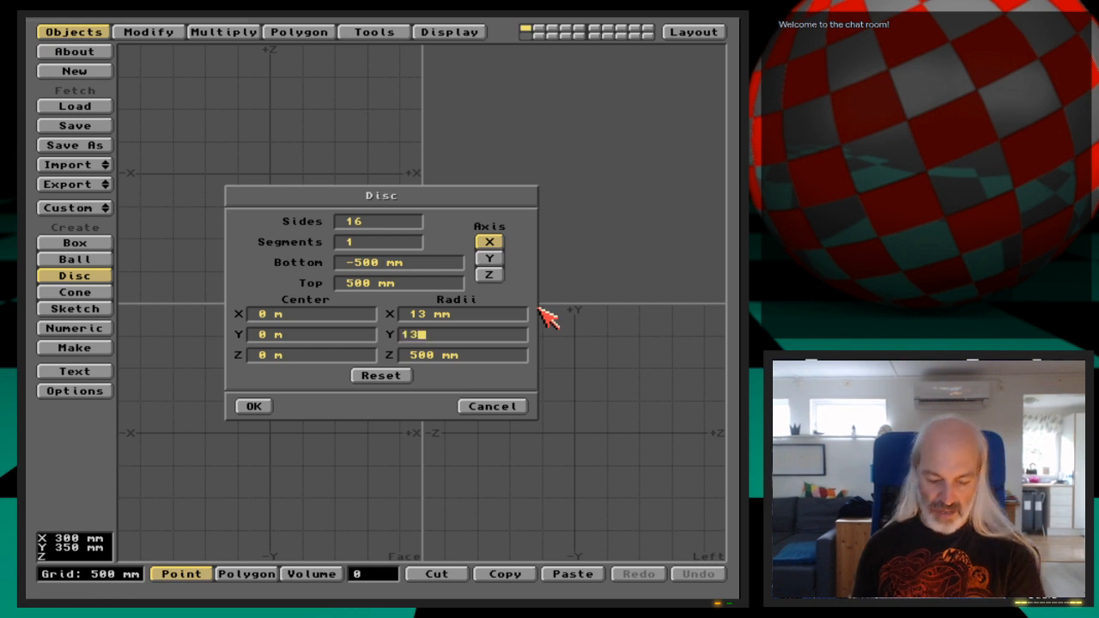
pyautogui.press('Tab')
pyautogui.press('Delete')
pyautogui.press('Delete')
pyautogui.press('Delete')
pyautogui.write('13mm')
pyautogui.press('Return')
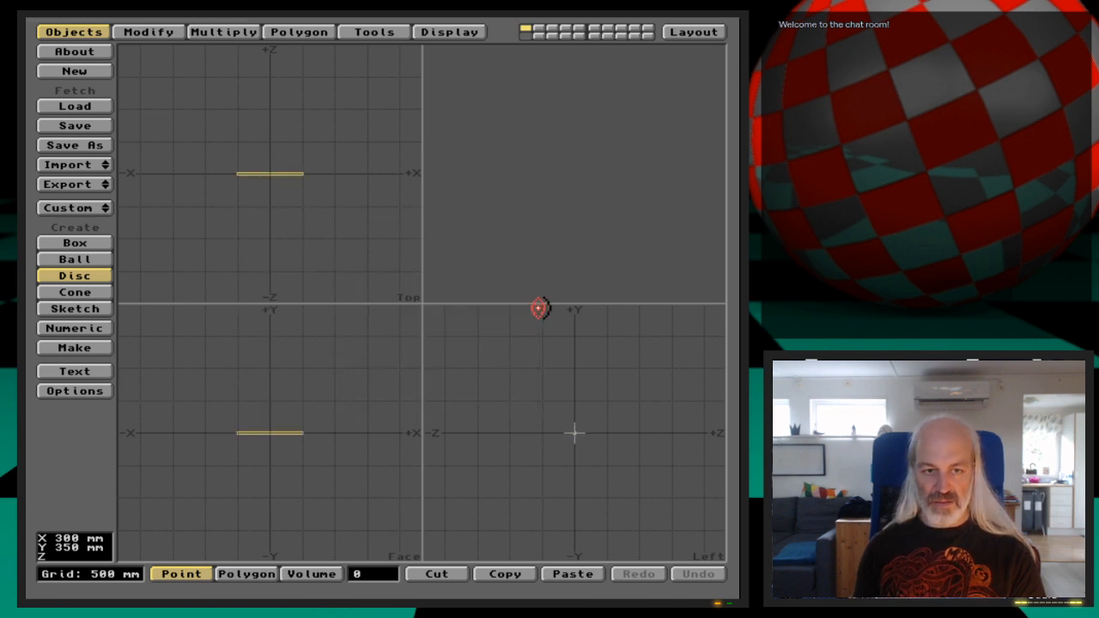
pyautogui.press('Return')
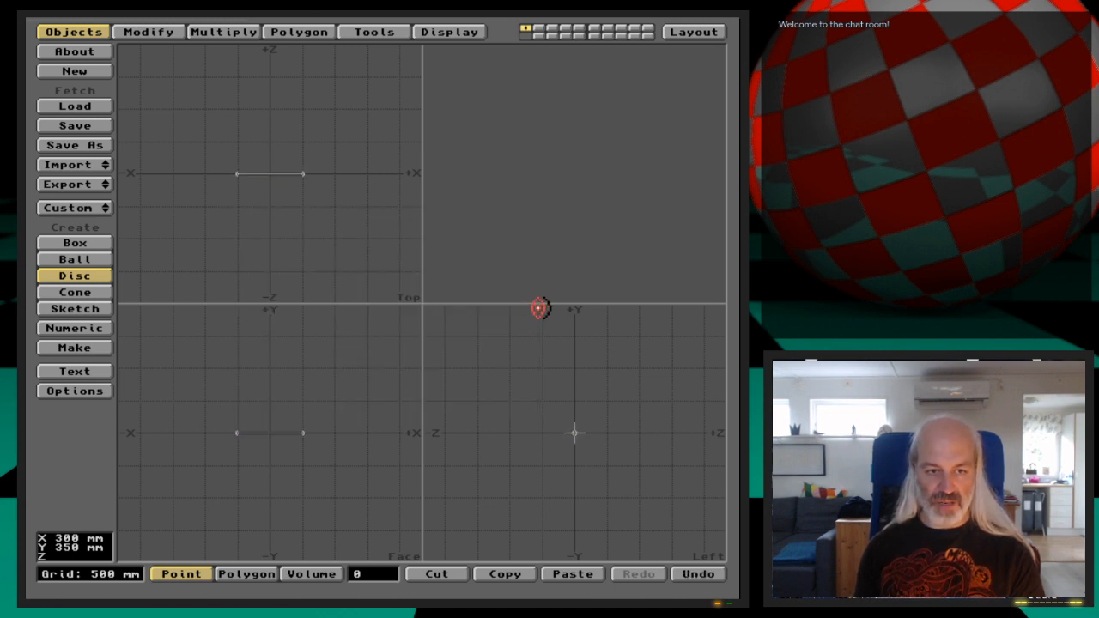
# Examine the new cylinder's shape and its end up close in the orthographic and perspective views.
pyautogui.press('space')
pyautogui.press('a')
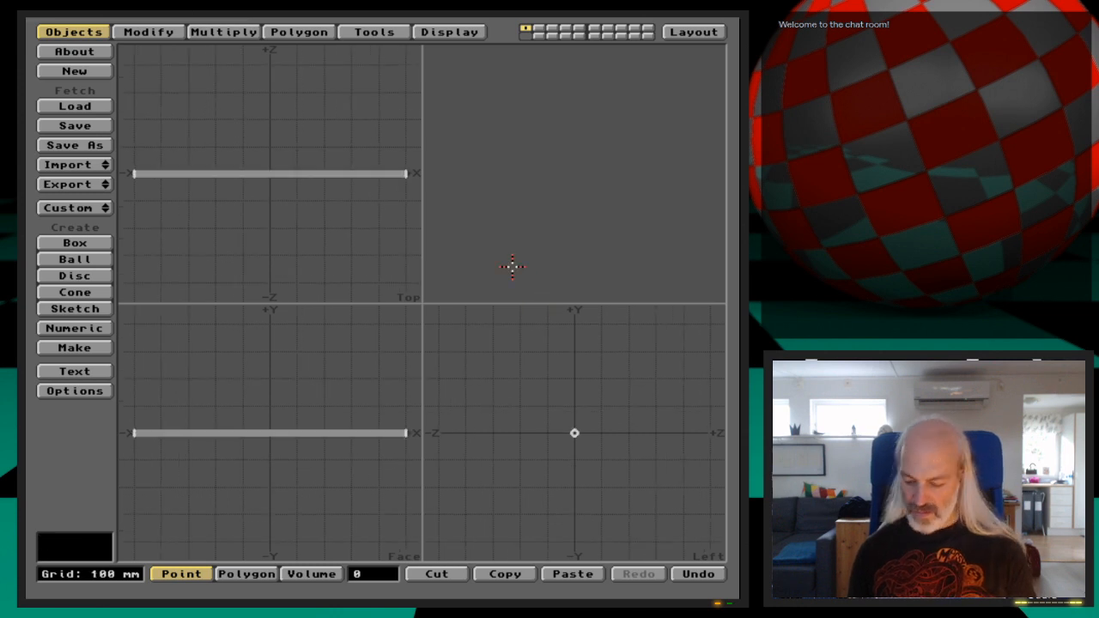
pyautogui.moveTo(582, 186); pyautogui.dragTo(613, 192)
pyautogui.press('.')
pyautogui.press('.')
pyautogui.press('.')
pyautogui.press('.')
pyautogui.press('.')
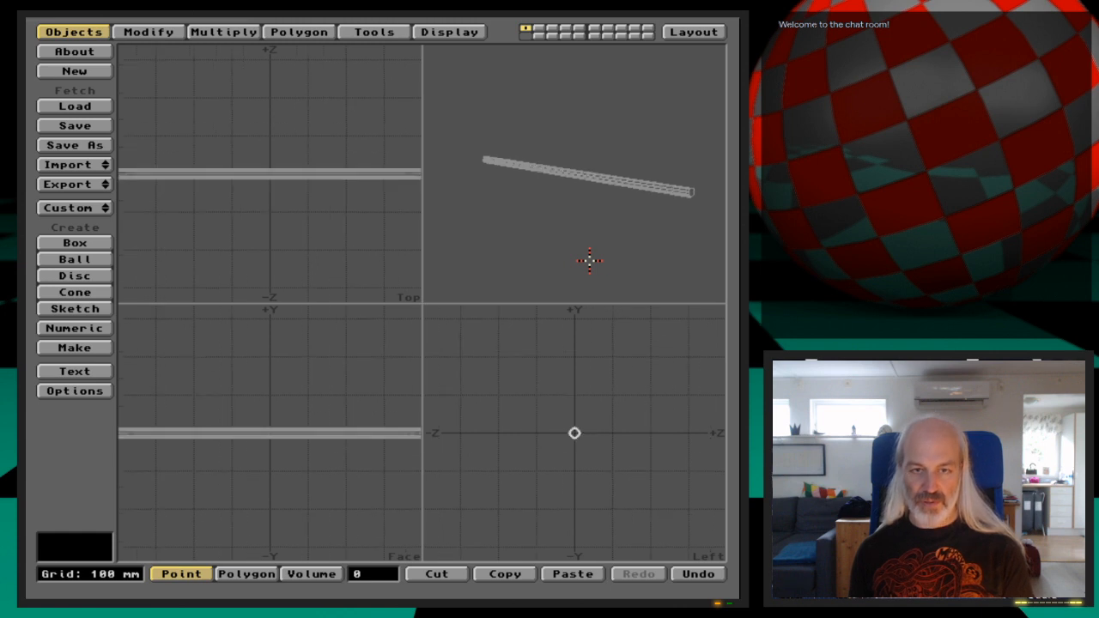
pyautogui.press(',')
pyautogui.press(',')
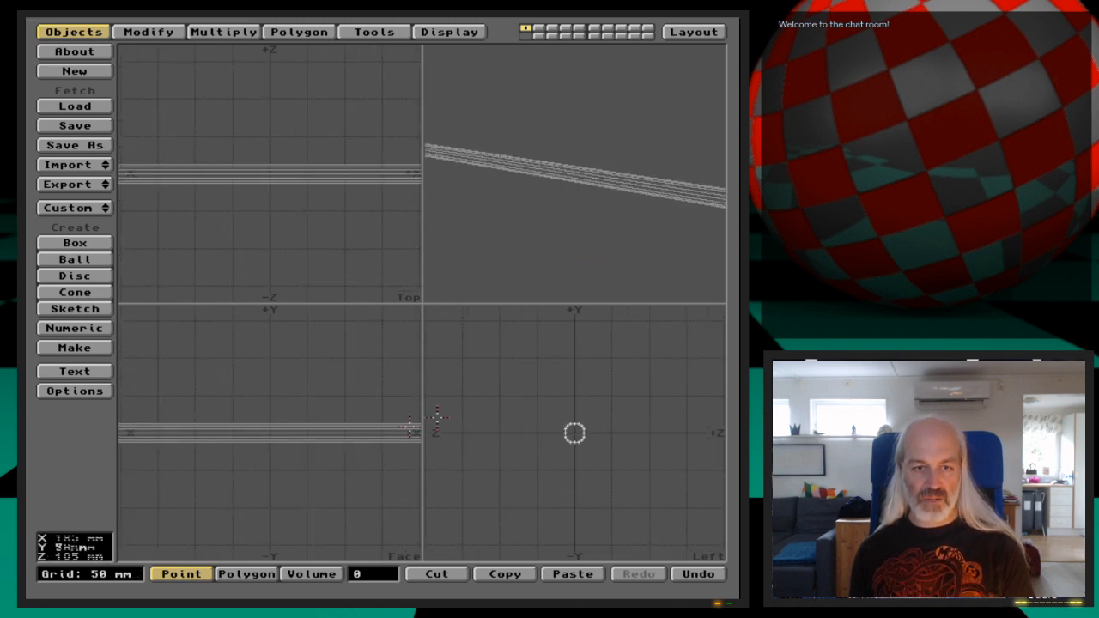
pyautogui.moveTo(408, 432); pyautogui.dragTo(254, 433)
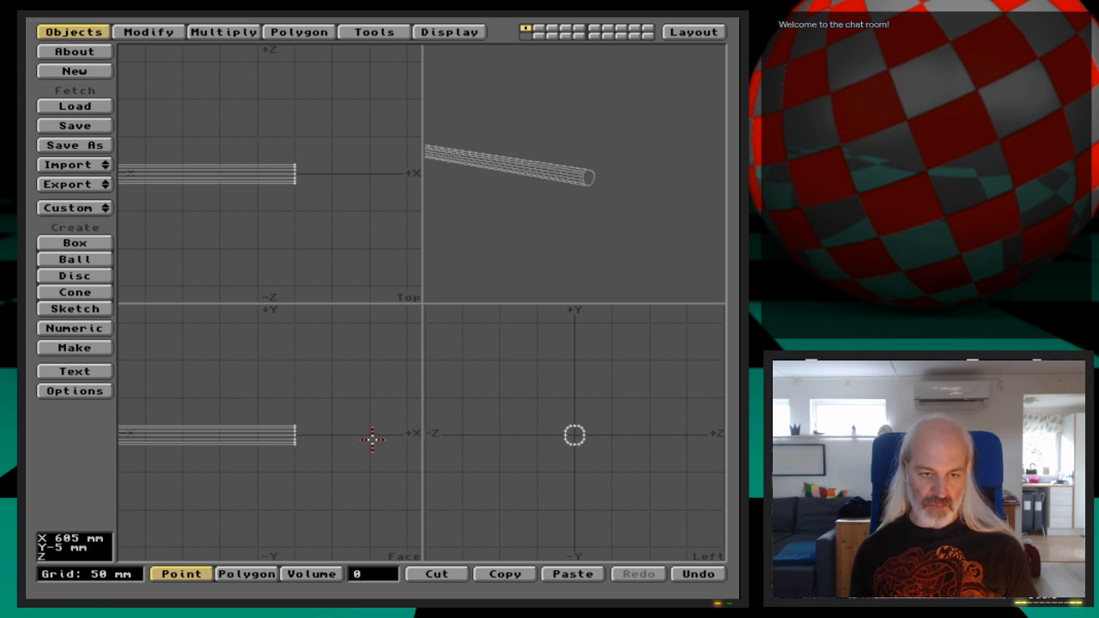
# Select the cylinder's long side polygons and assign them a new surface named FLamp-lamp.
pyautogui.press('a')
pyautogui.press('space')
pyautogui.click(303, 427)
pyautogui.moveTo(303, 427); pyautogui.dragTo(304, 441)
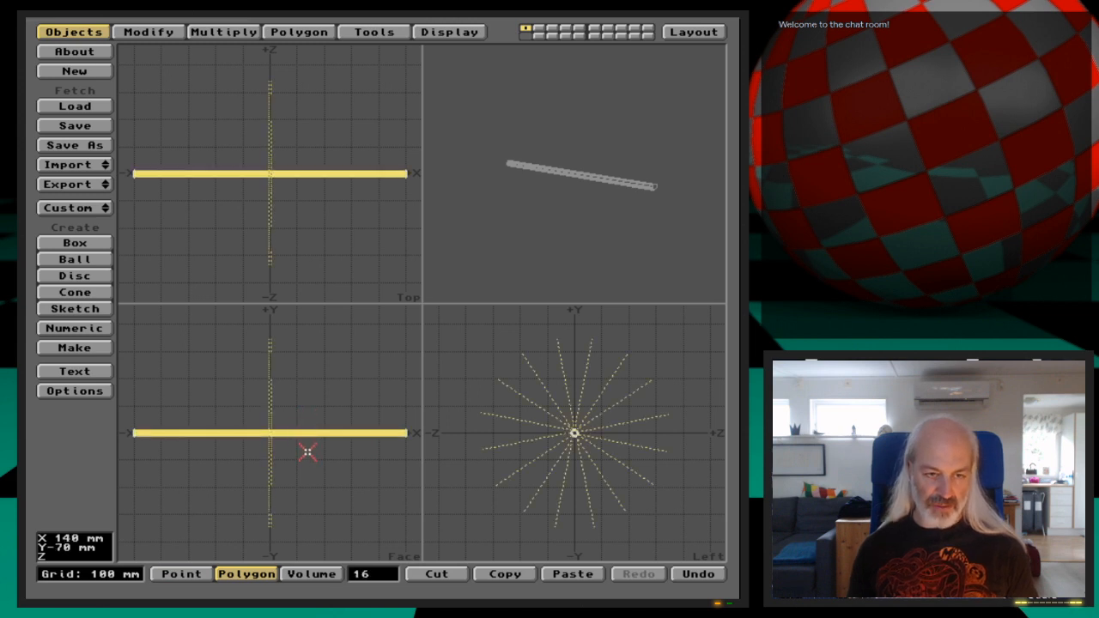
pyautogui.press('q')
pyautogui.press('Delete')
pyautogui.press('Delete')
pyautogui.press('Delete')
pyautogui.press('Delete')
pyautogui.press('Delete')
pyautogui.press('Delete')
pyautogui.press('Delete')
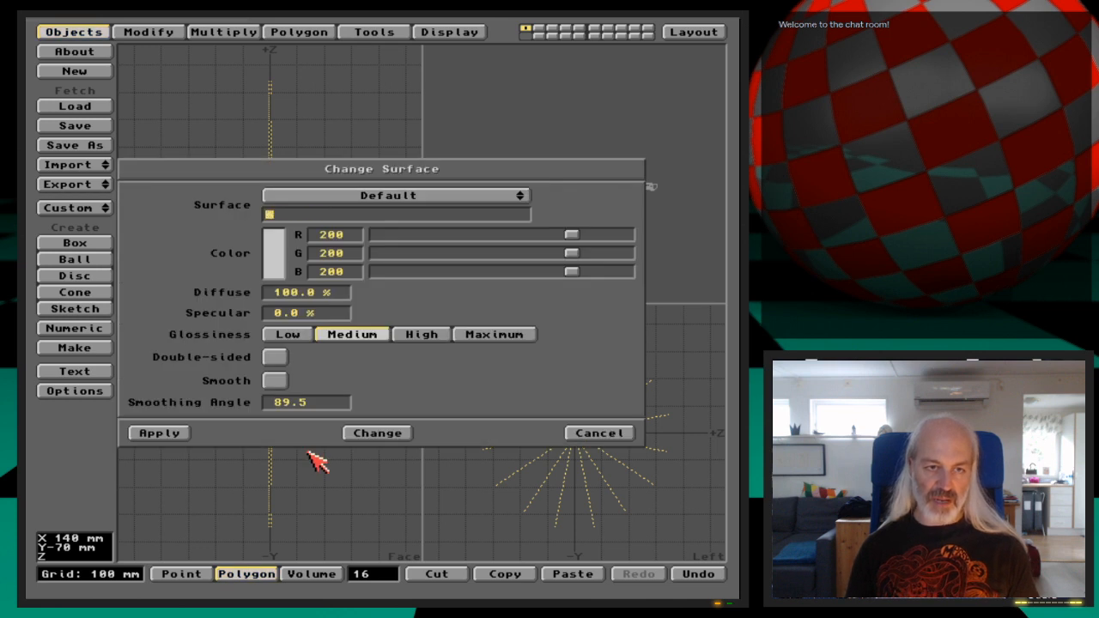
pyautogui.write('Fil')
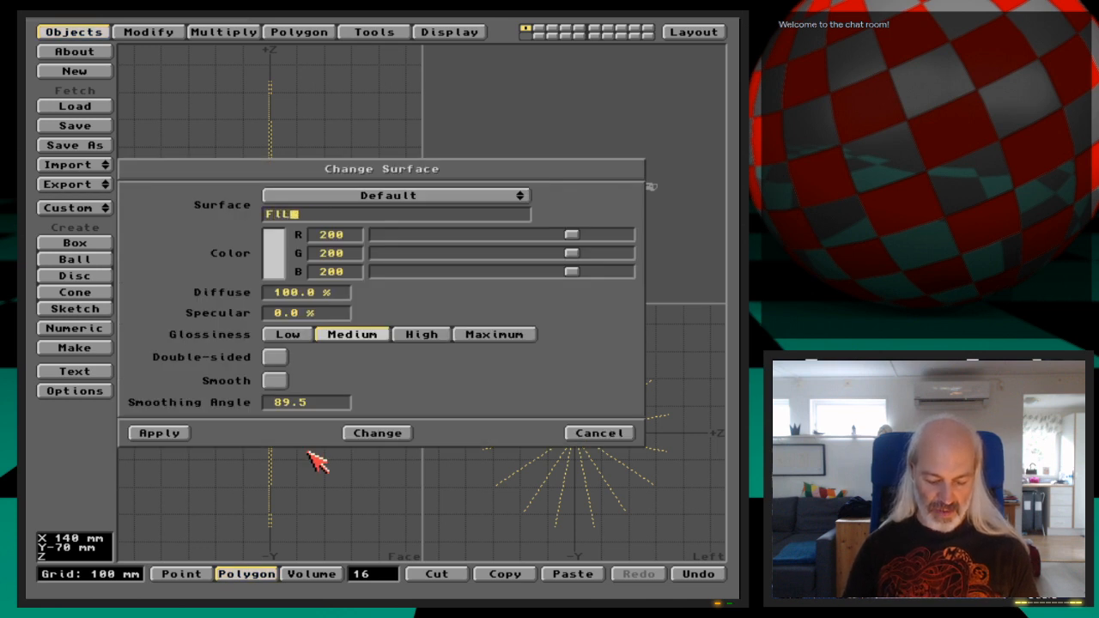
pyautogui.write('Lamp')
pyautogui.press('Left')
pyautogui.press('Left')
pyautogui.press('Left')
pyautogui.press('Left')
pyautogui.press('BackSpace')
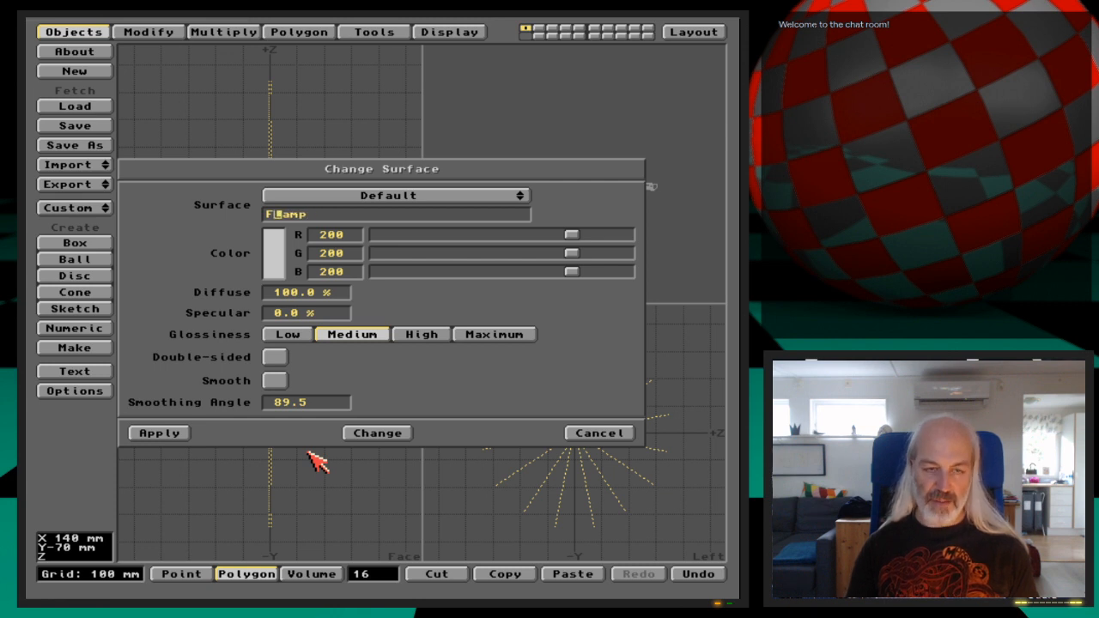
pyautogui.press('Right')
pyautogui.press('Right')
pyautogui.press('Right')
pyautogui.press('Right')
pyautogui.write('-')
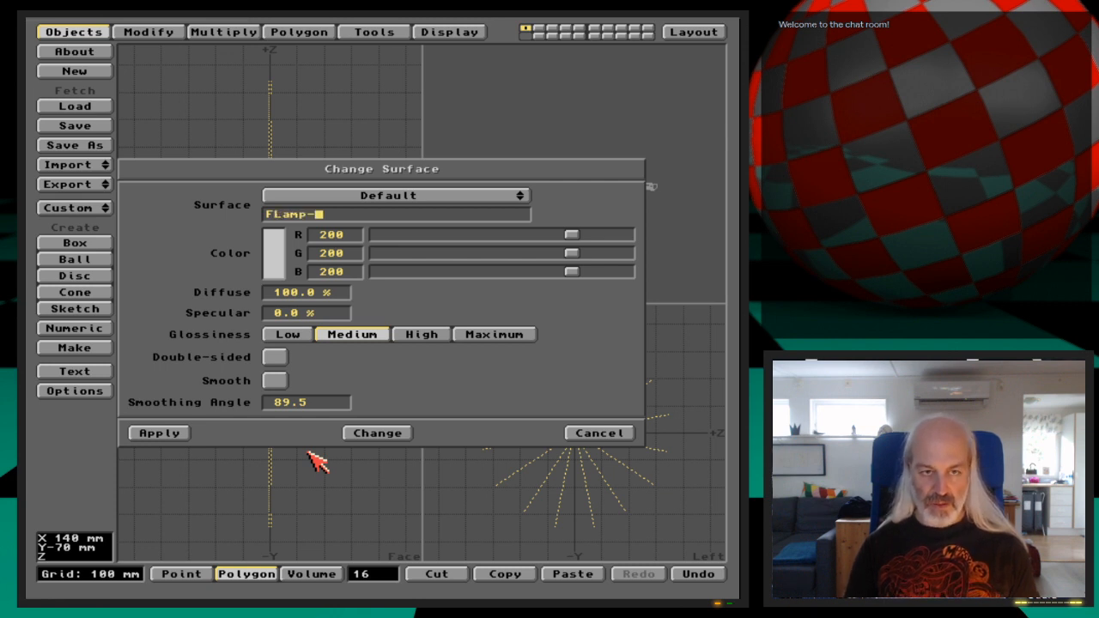
pyautogui.write('lamp')
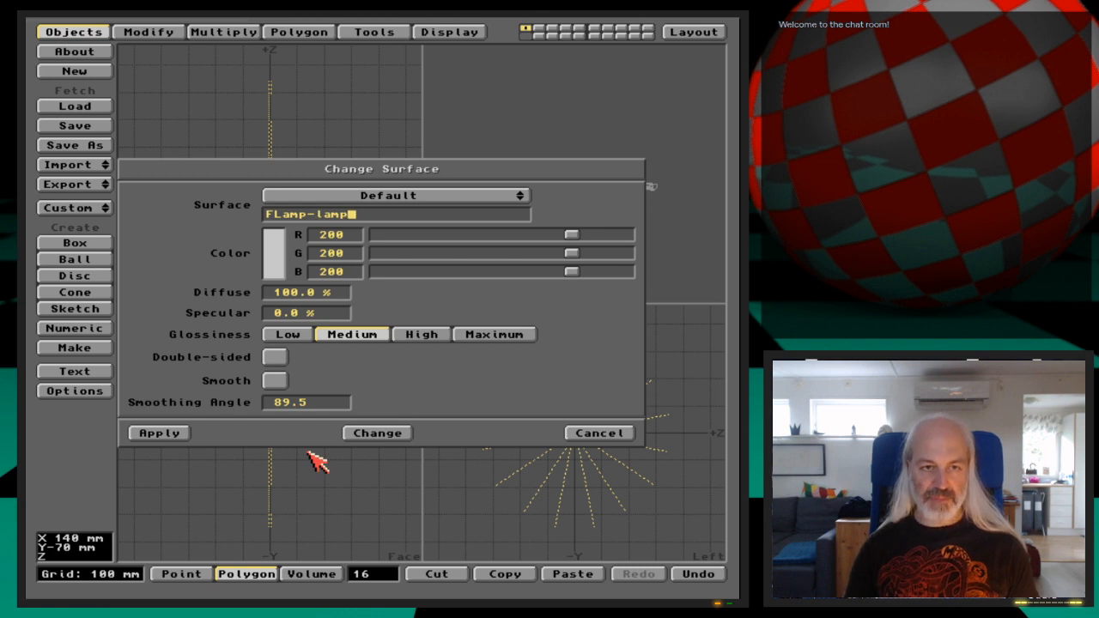
pyautogui.click(186, 436)
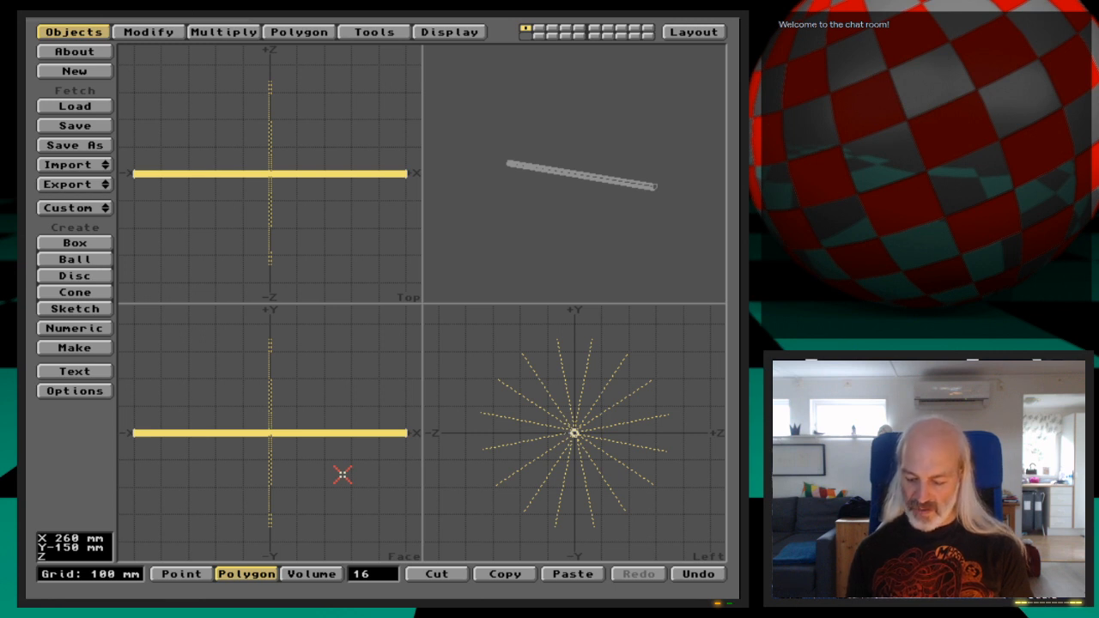
# Look up the selection commands in the keyboard shortcut list.
pyautogui.press('Help')
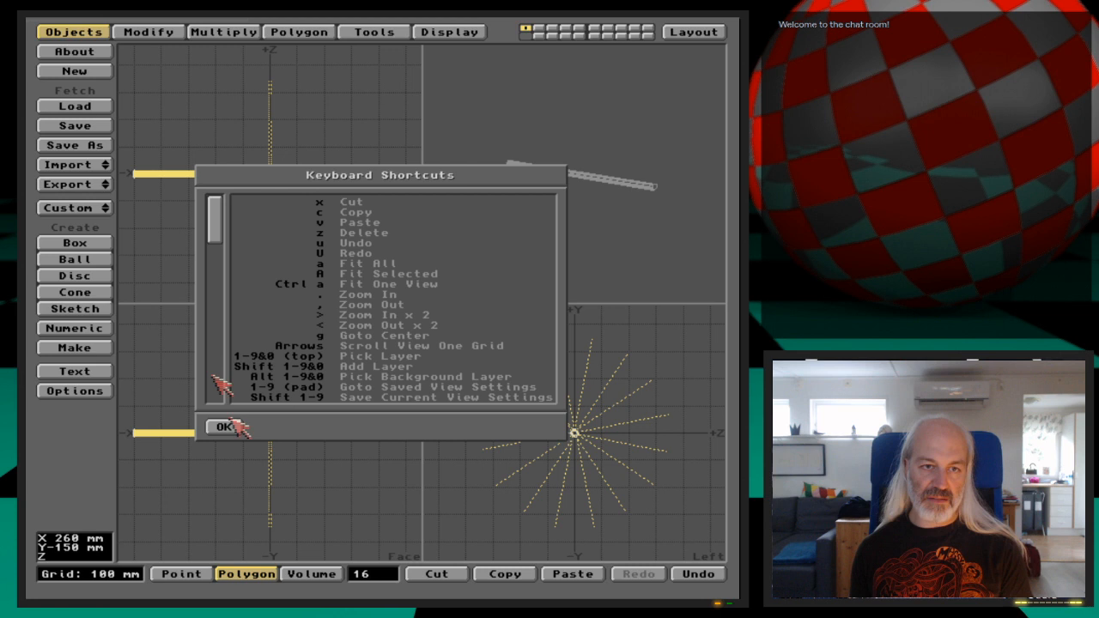
pyautogui.moveTo(212, 232); pyautogui.dragTo(216, 303)
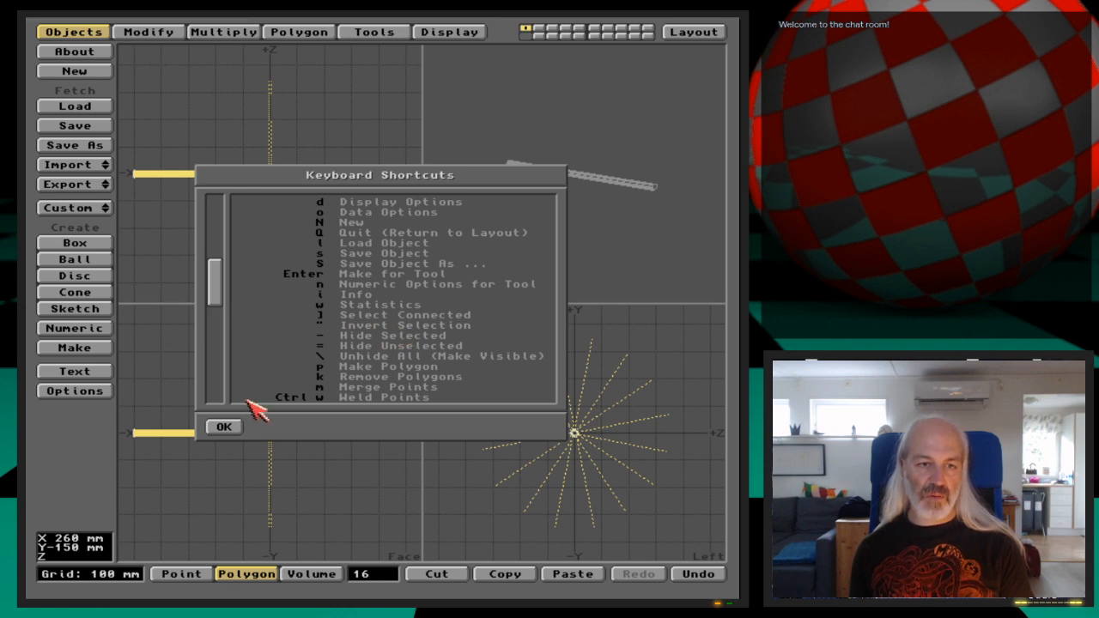
pyautogui.click(221, 426)
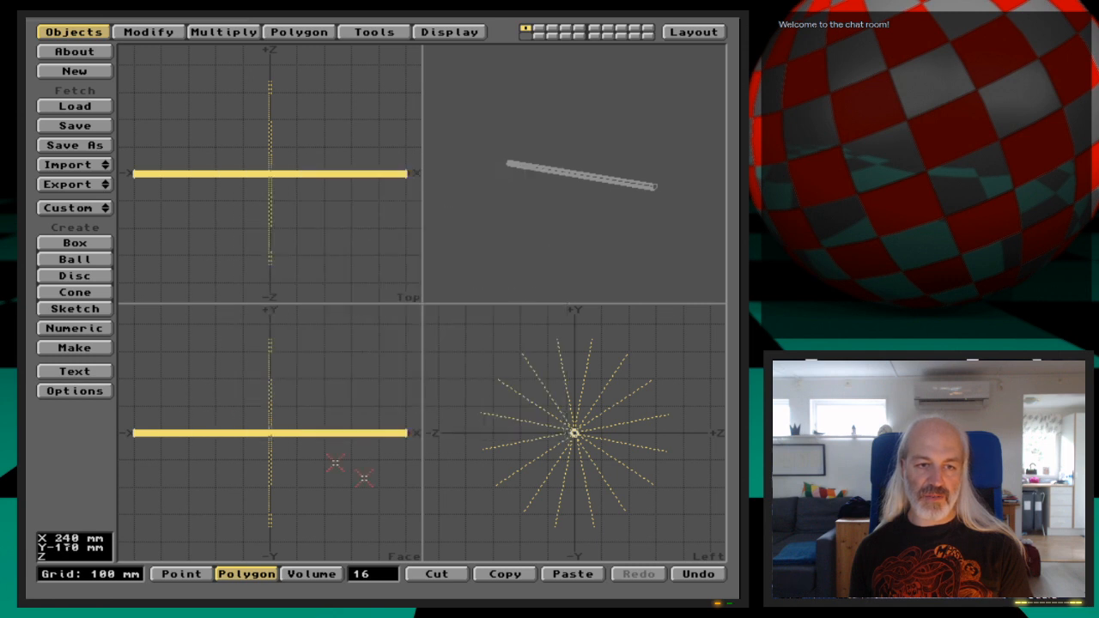
# Invert the selection to the cylinder's two end caps and assign them a new surface named FLamp-sides.
pyautogui.press('"')
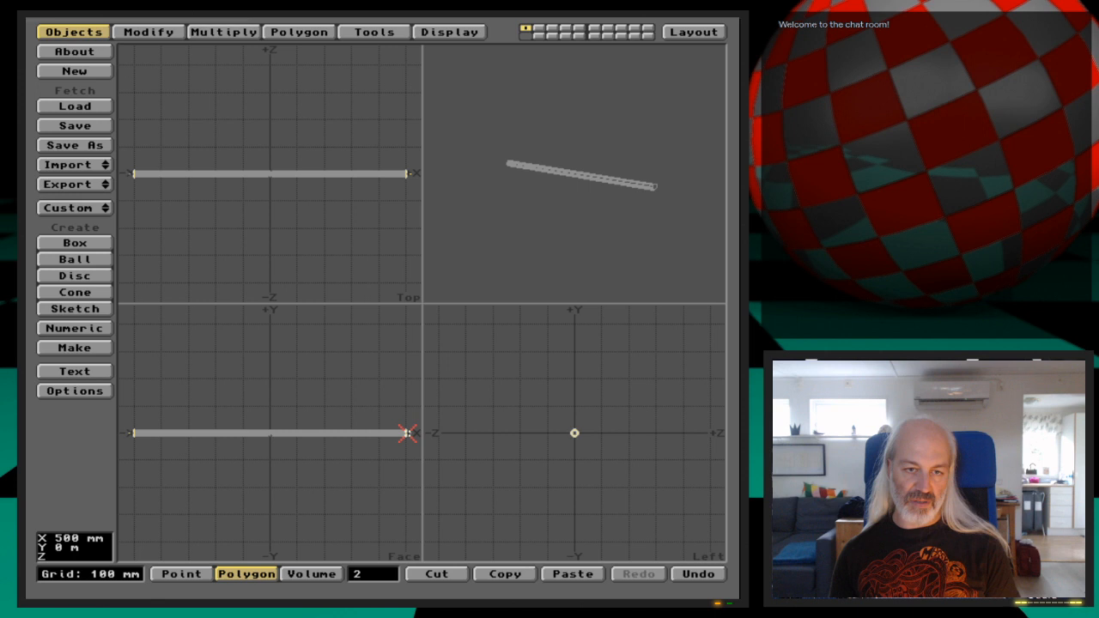
pyautogui.press('g')
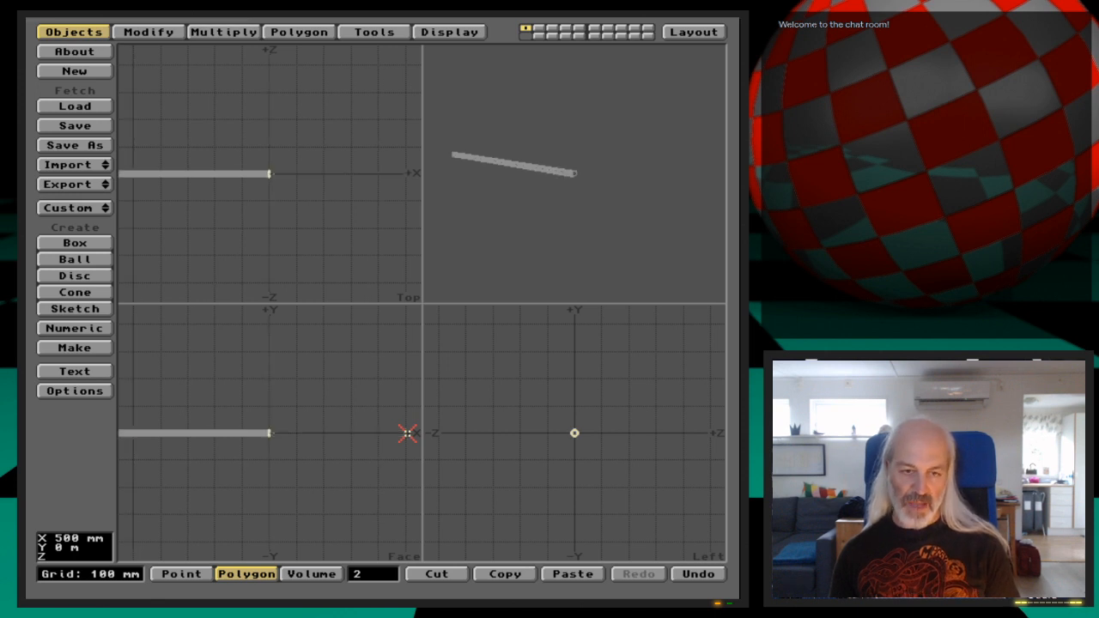
pyautogui.press('.')
pyautogui.press('.')
pyautogui.press('.')
pyautogui.press('.')
pyautogui.press('.')
pyautogui.press('.')
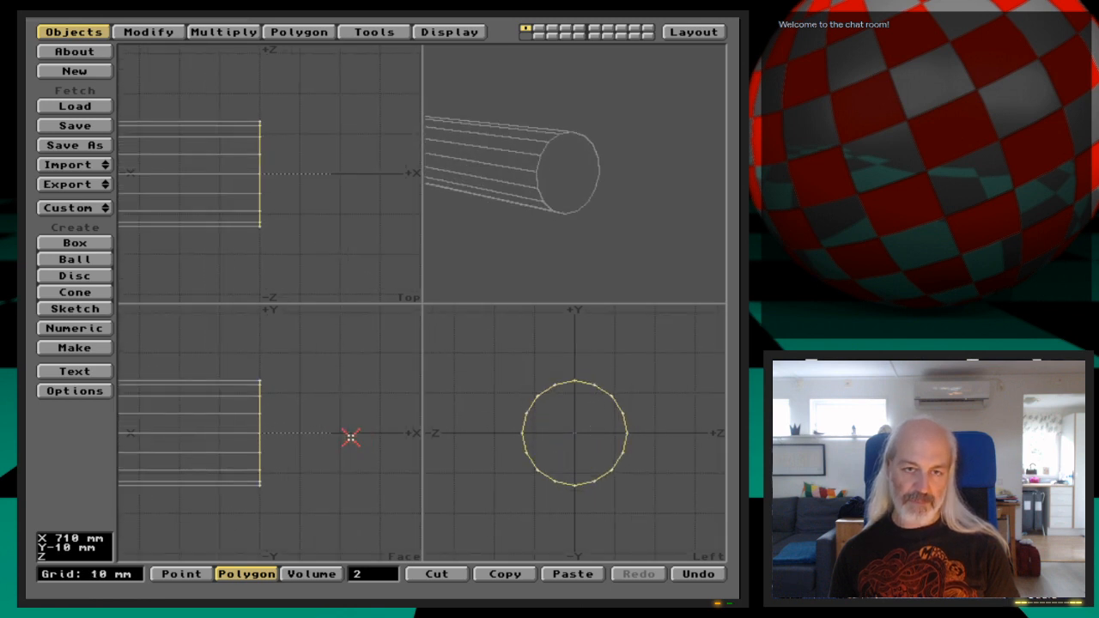
pyautogui.press(',')
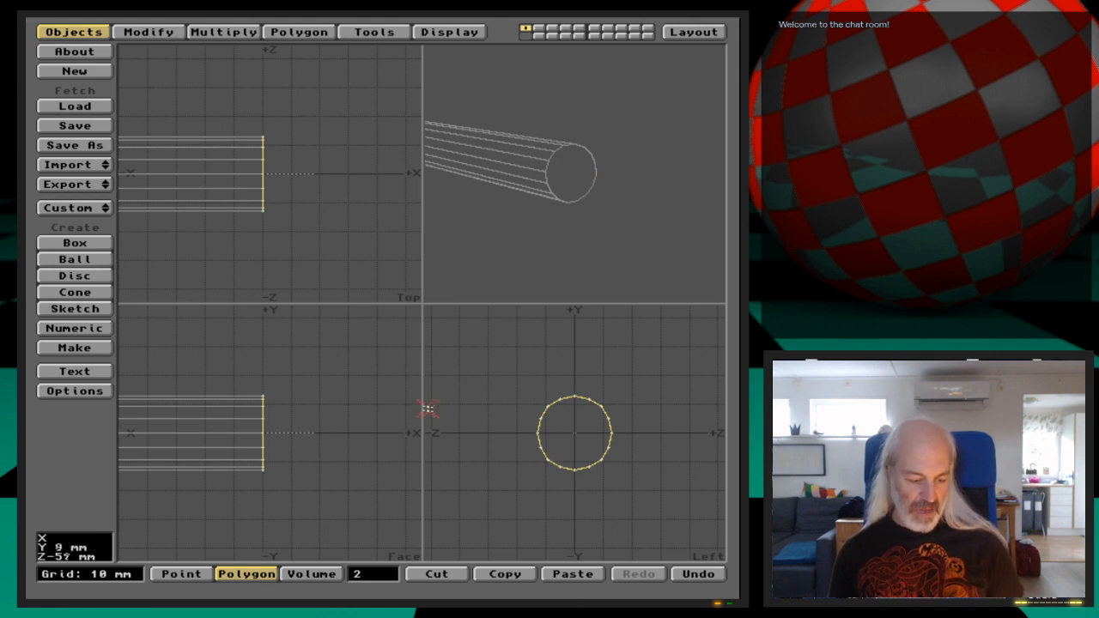
pyautogui.press('q')
pyautogui.click(392, 215)
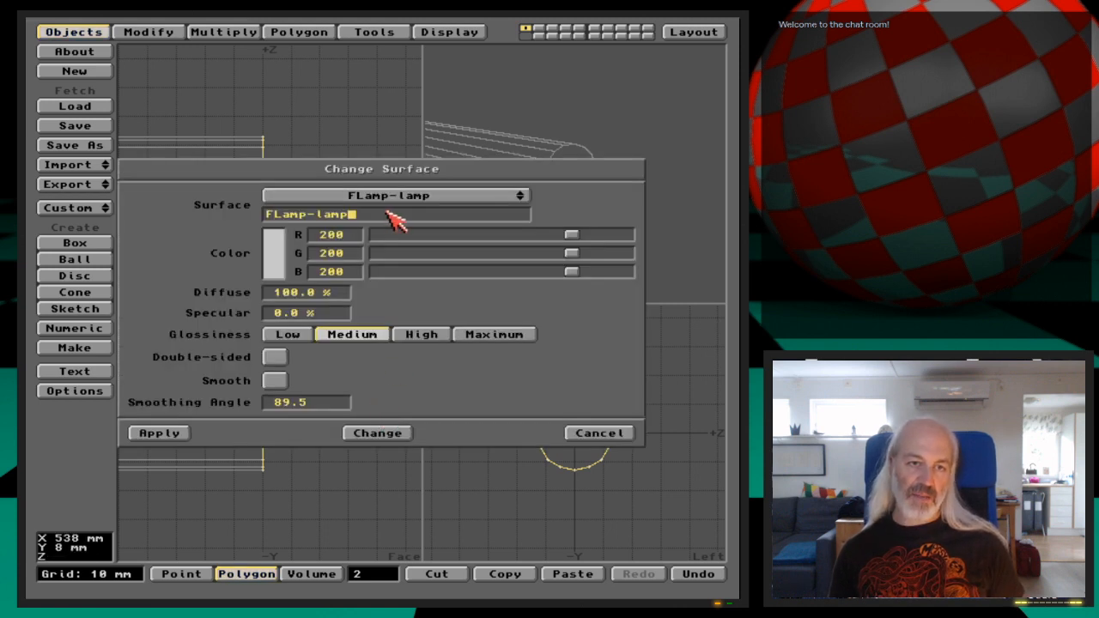
pyautogui.press('BackSpace')
pyautogui.press('BackSpace')
pyautogui.write('sides')
pyautogui.press('Return')
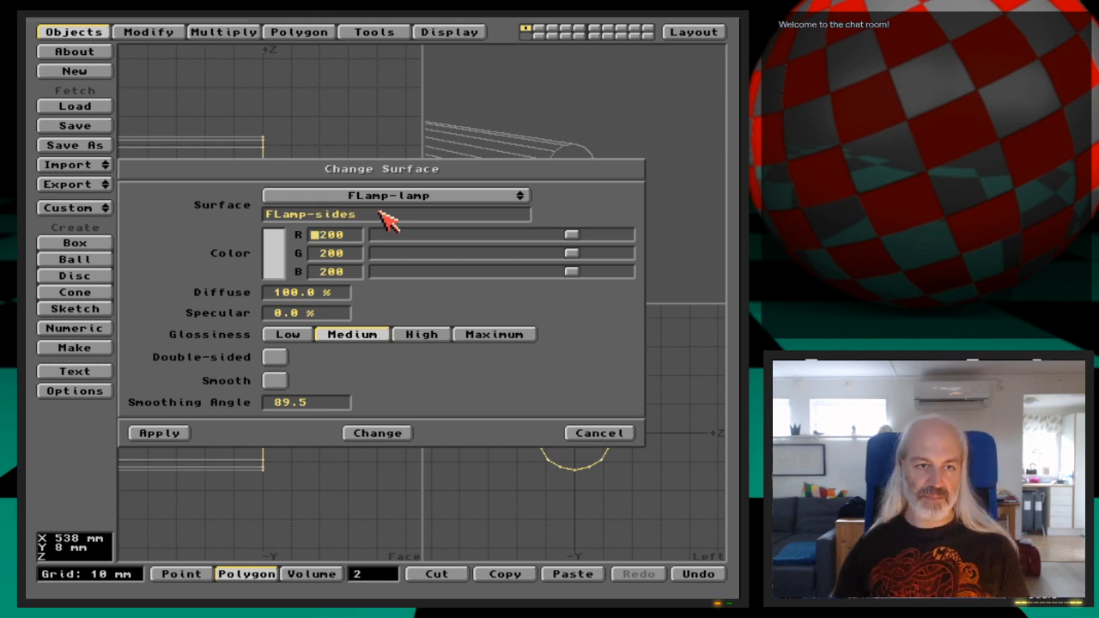
pyautogui.click(165, 433)
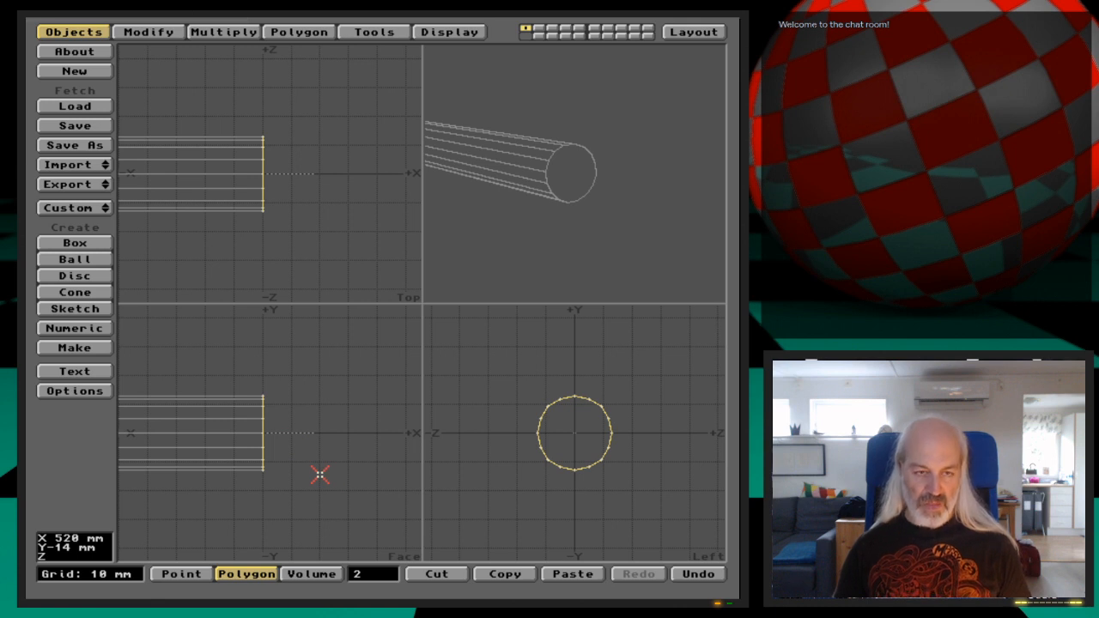
# Bevel the two selected end cap polygons with an inset of 1 mm and a shift of 2 mm.
pyautogui.press('b')
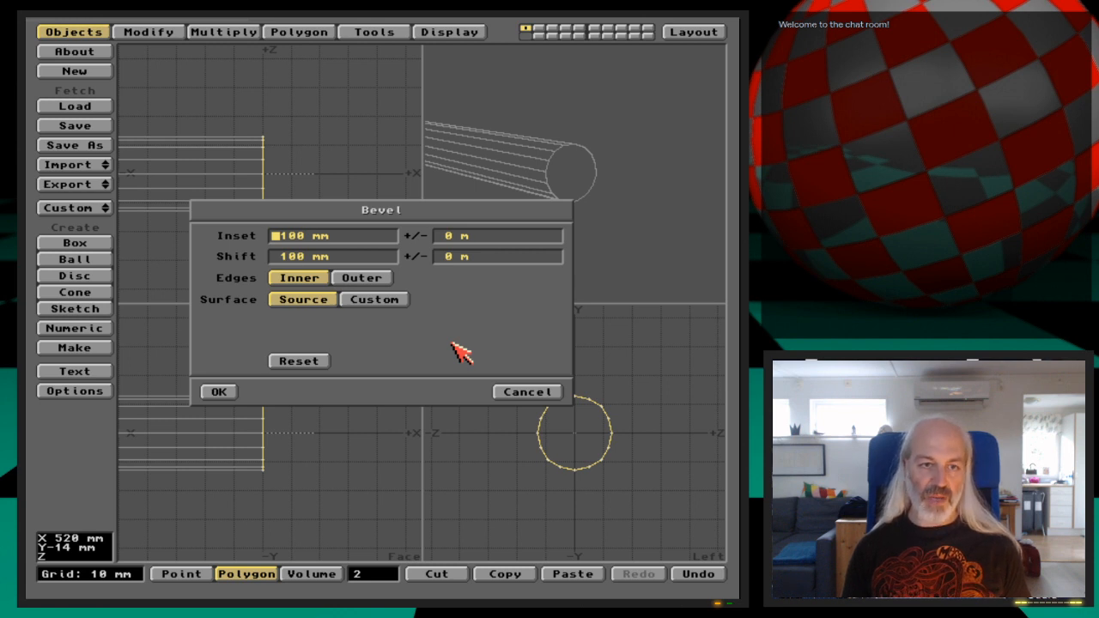
pyautogui.press('Delete')
pyautogui.press('Delete')
pyautogui.press('Delete')
pyautogui.press('Delete')
pyautogui.press('Delete')
pyautogui.write('1')
pyautogui.press('Tab')
pyautogui.press('Tab')
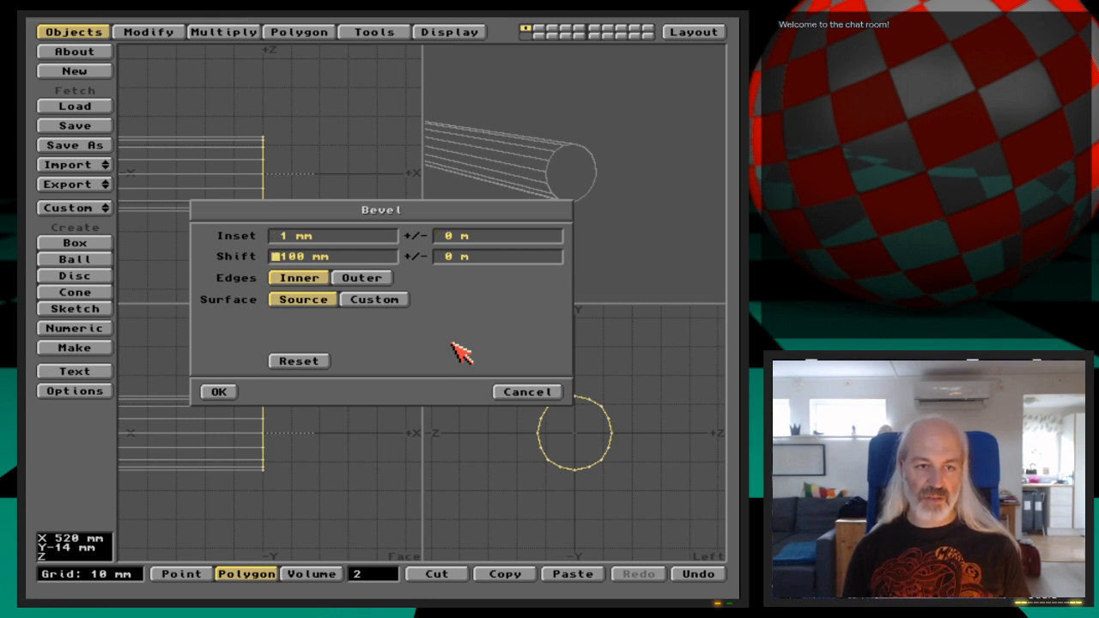
pyautogui.press('Delete')
pyautogui.press('Delete')
pyautogui.press('Delete')
pyautogui.press('Delete')
pyautogui.press('Delete')
pyautogui.press('Delete')
pyautogui.write('2')
pyautogui.press('Tab')
pyautogui.press('Return')
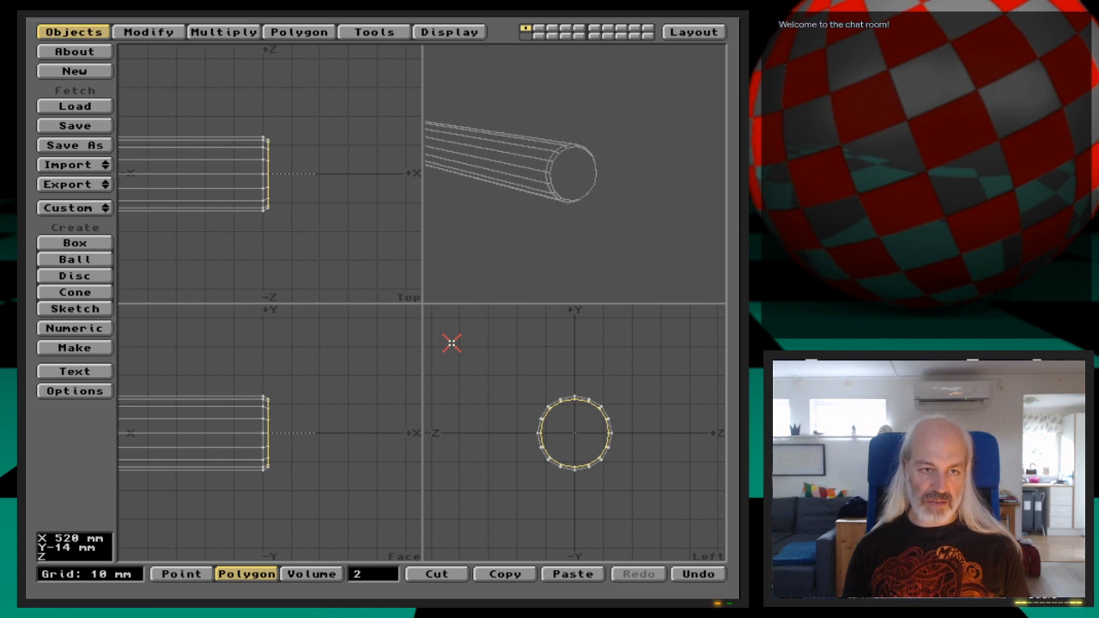
# Bevel the two end cap polygons again with an inset of 0 and a shift of 10 mm.
pyautogui.press('b')
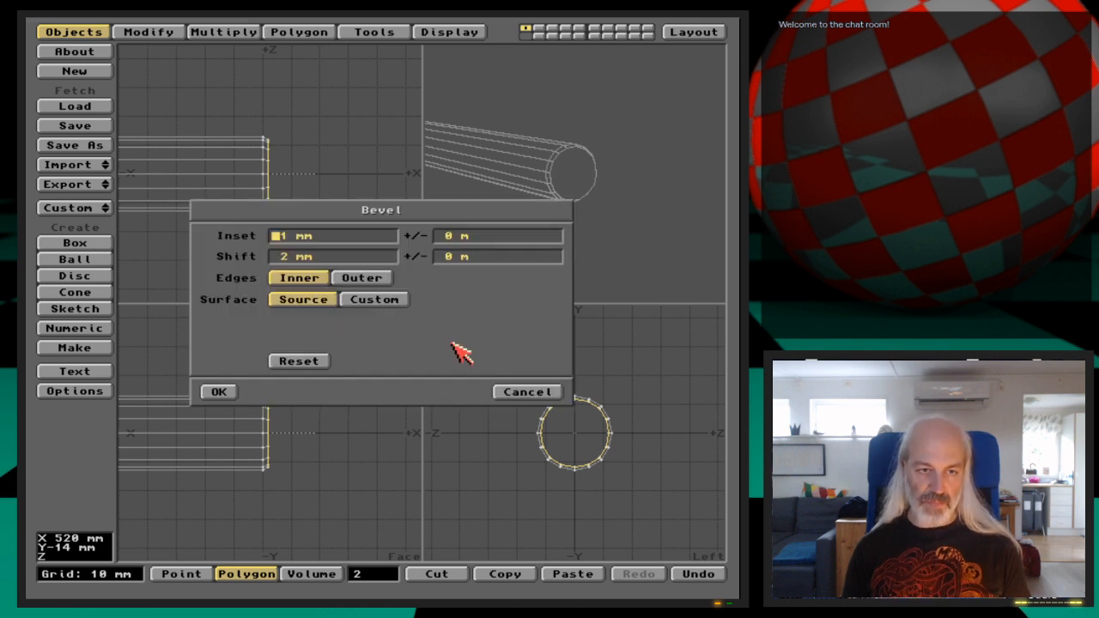
pyautogui.press('Delete')
pyautogui.press('Delete')
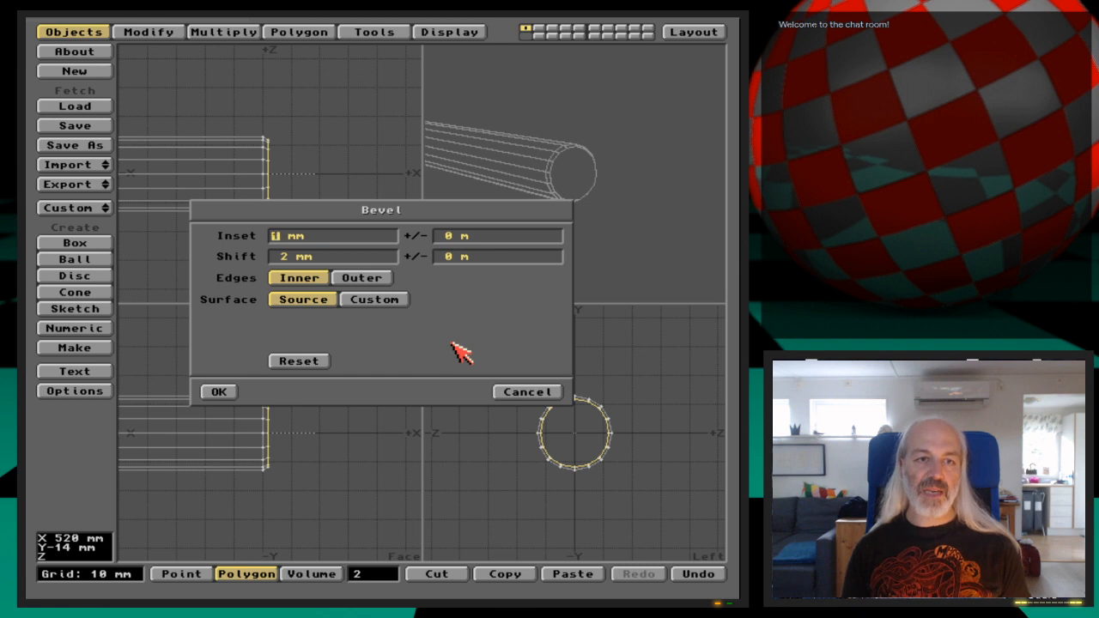
pyautogui.write('0')
pyautogui.press('Tab')
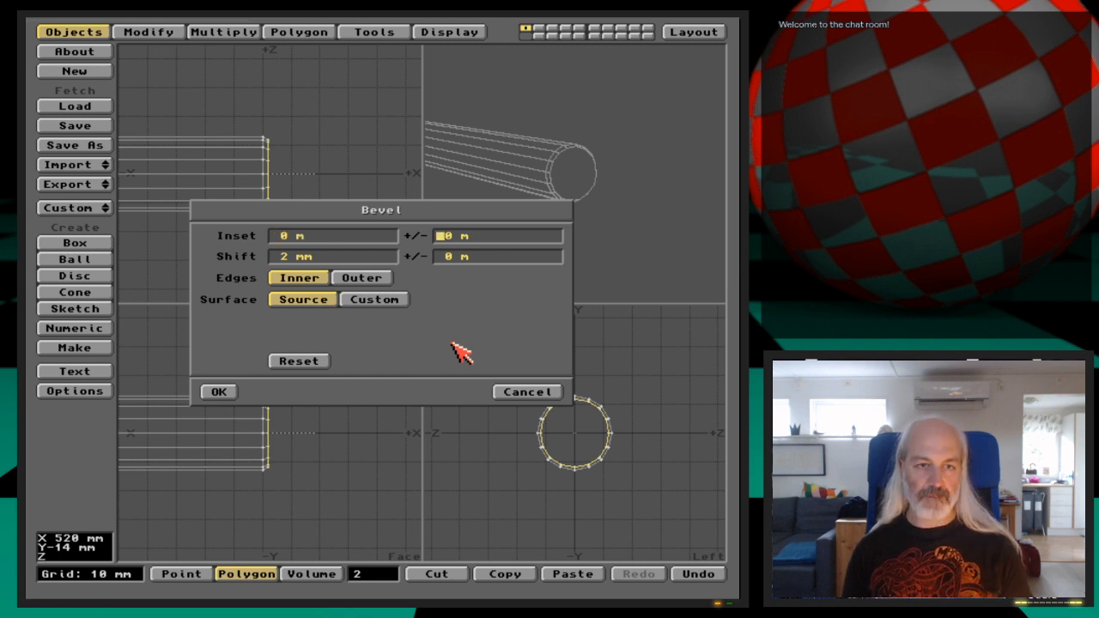
pyautogui.press('Tab')
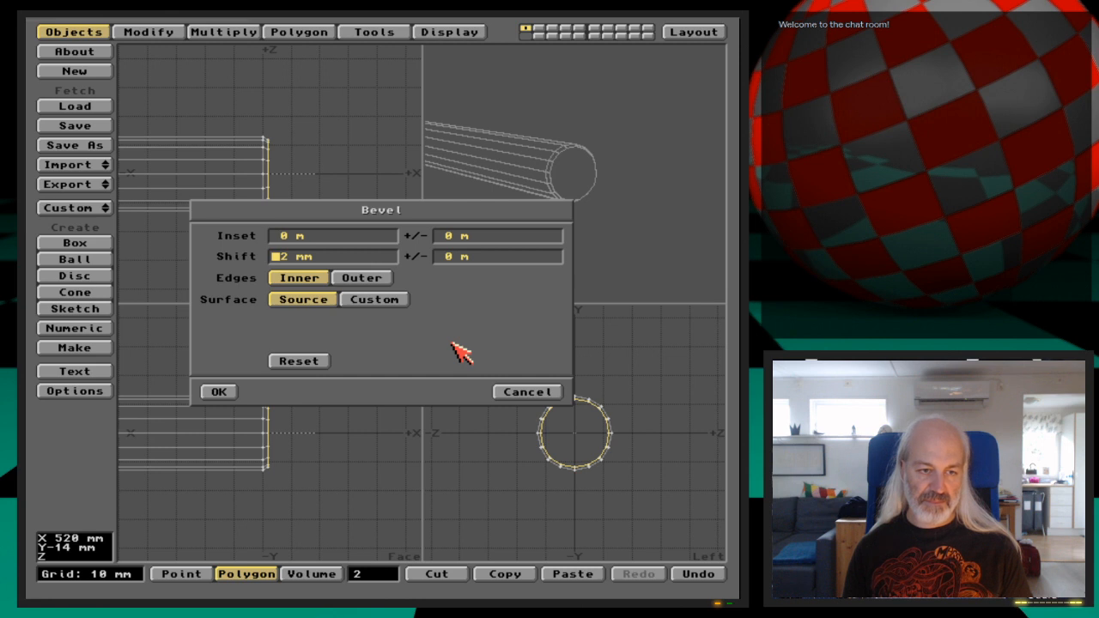
pyautogui.press('Delete')
pyautogui.write('10')
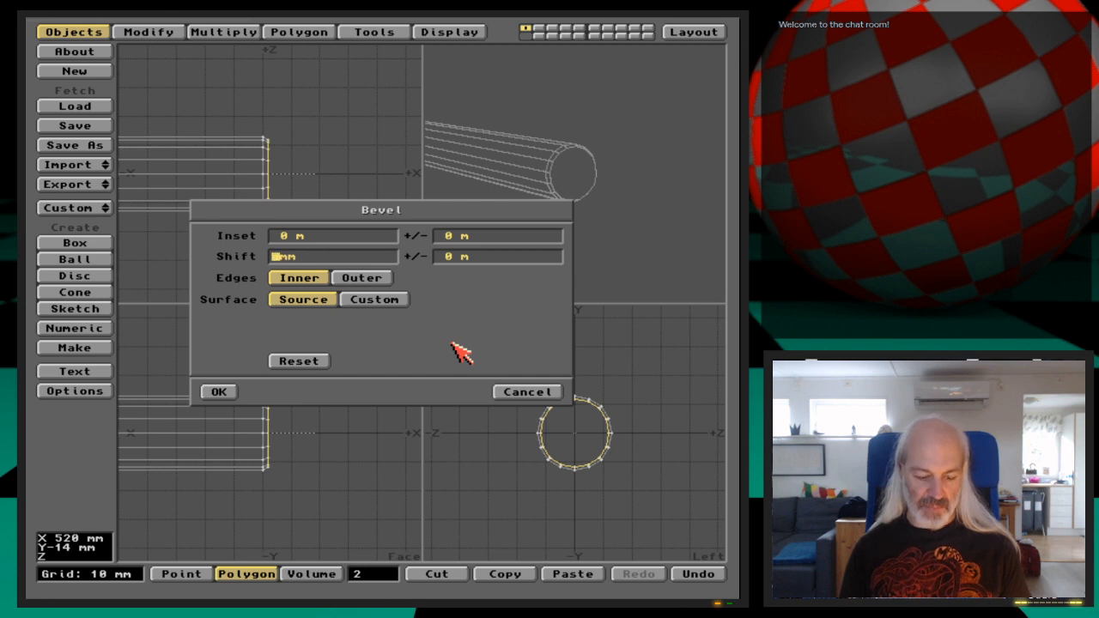
pyautogui.press('Tab')
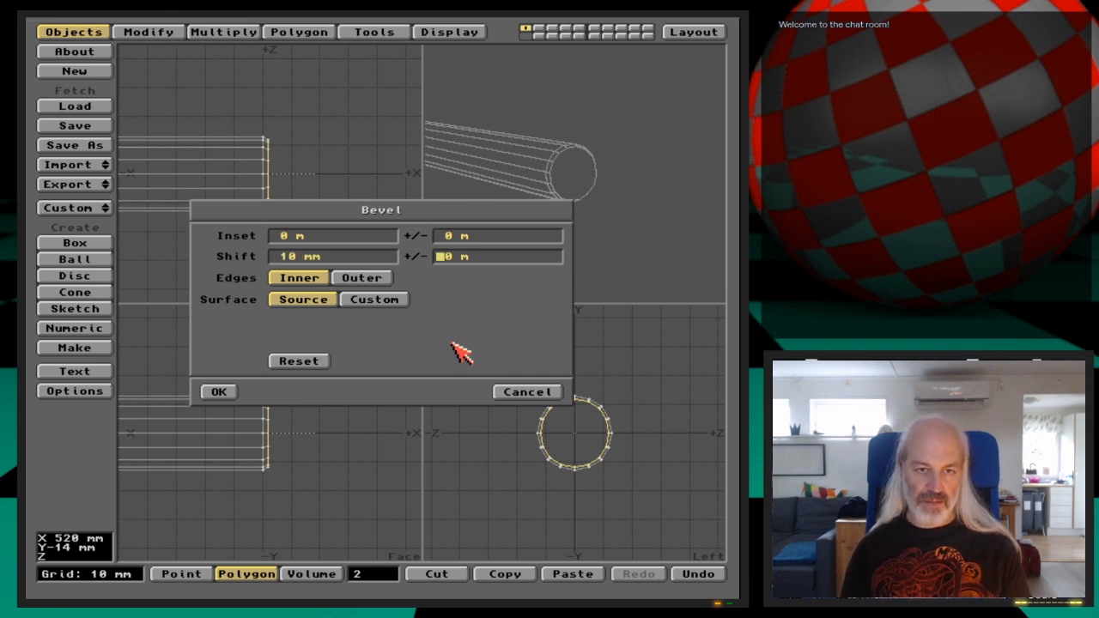
pyautogui.press('Return')
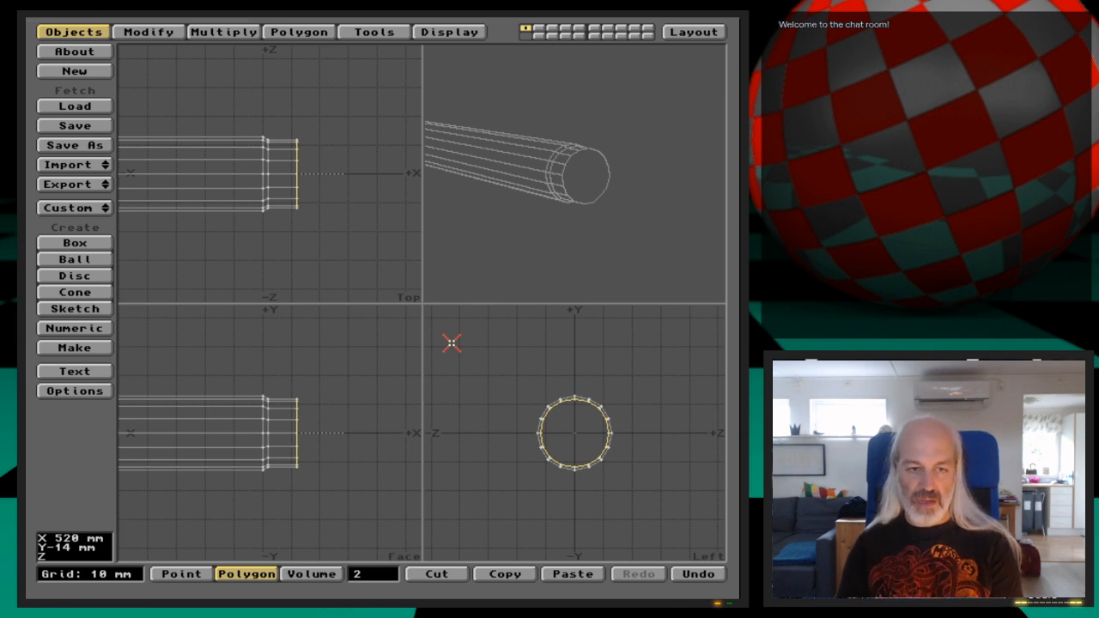
# Select the beveled cap polygons at the tube's +X end and check which surface each one is assigned to.
pyautogui.click(384, 575)
pyautogui.moveTo(336, 364)
pyautogui.mouseDown(button='right')
pyautogui.moveTo(240, 378)
pyautogui.moveTo(311, 530)
pyautogui.moveTo(318, 309)
pyautogui.mouseUp(button='right')
pyautogui.press('i')
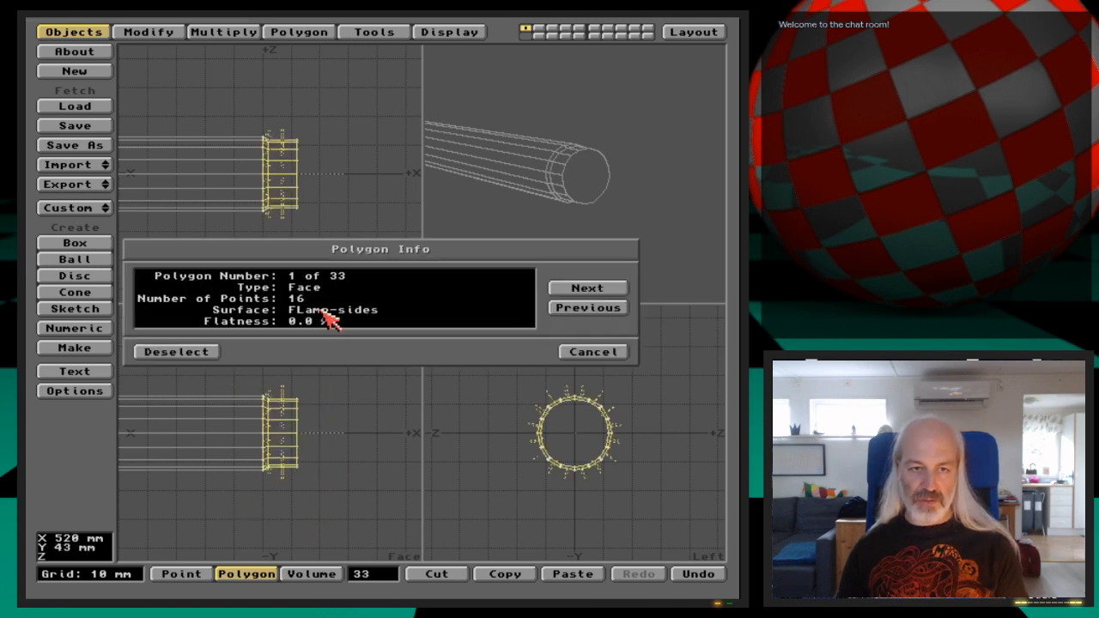
pyautogui.click(601, 290)
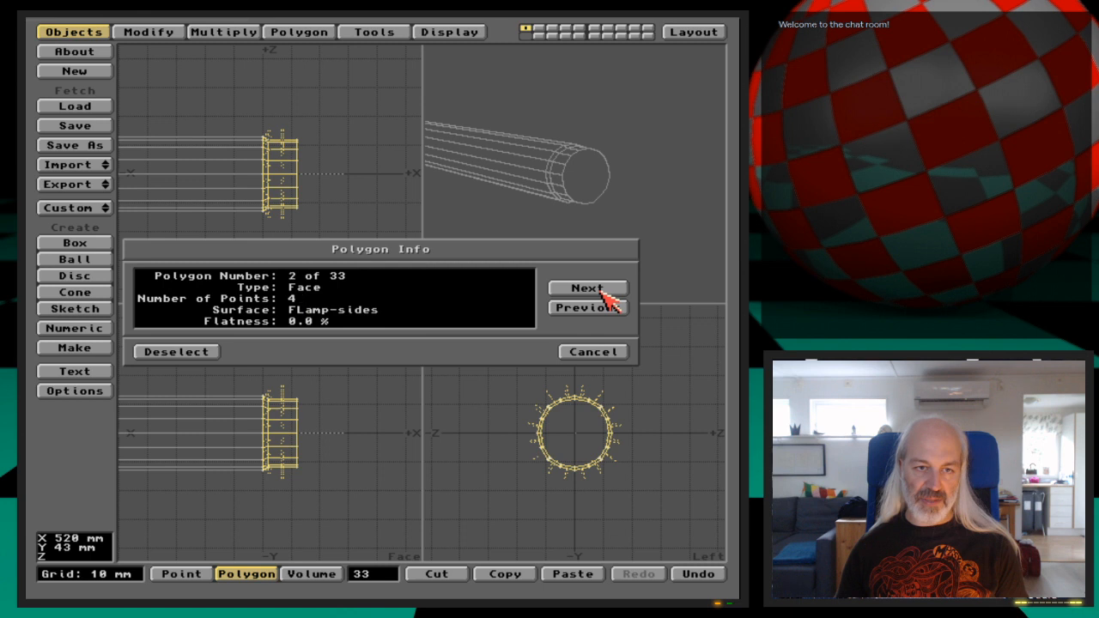
pyautogui.click(604, 294)
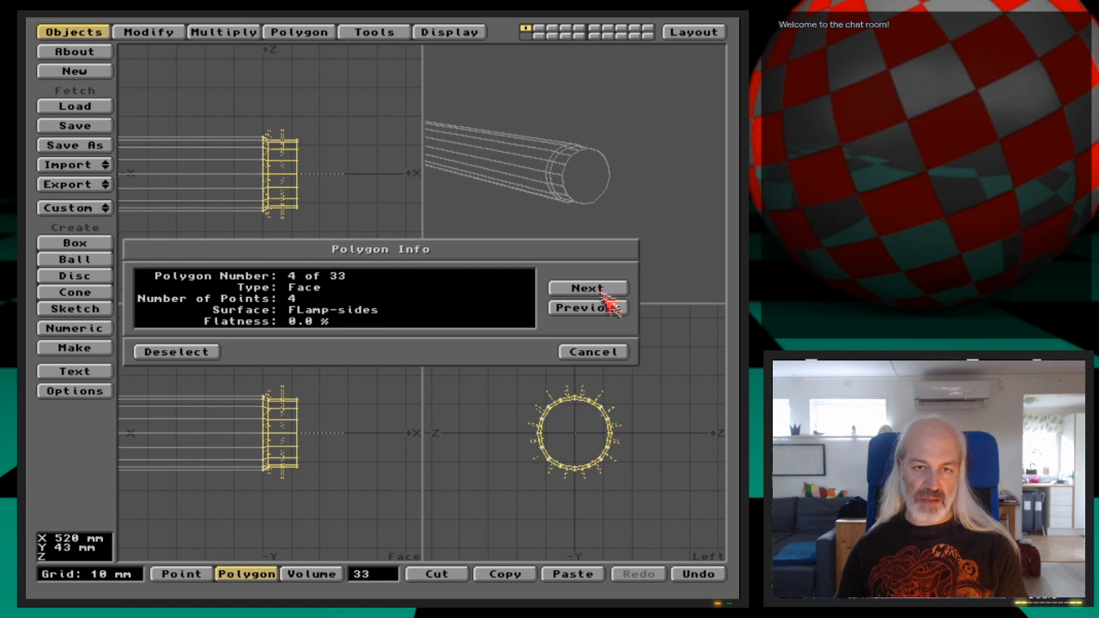
pyautogui.click(606, 354)
pyautogui.click(381, 572)
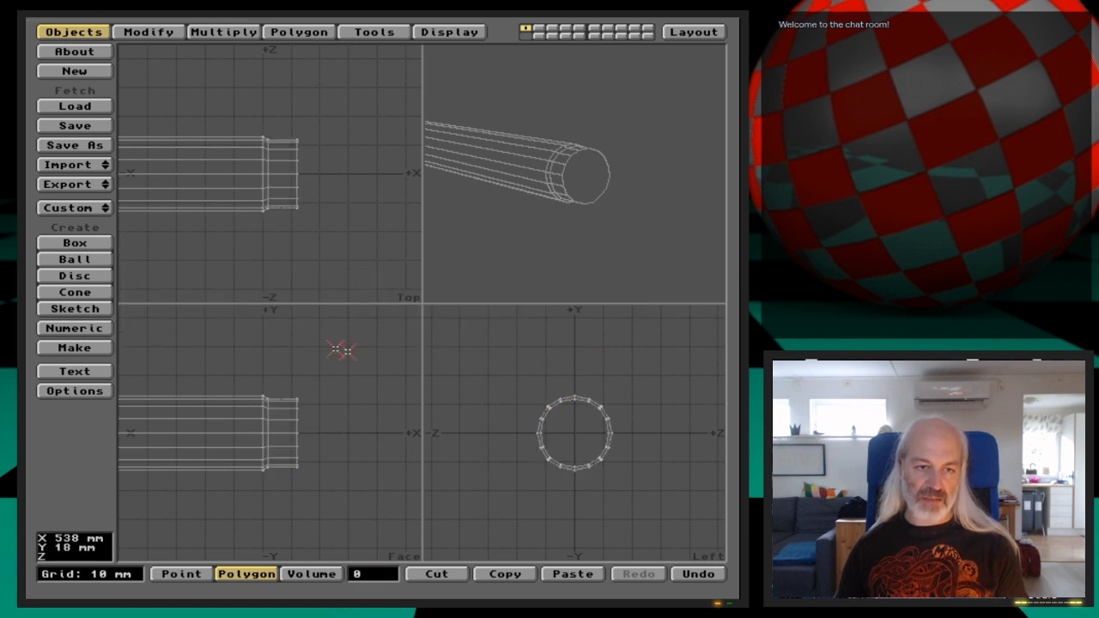
pyautogui.moveTo(315, 350)
pyautogui.mouseDown(button='right')
pyautogui.moveTo(250, 365)
pyautogui.moveTo(243, 410)
pyautogui.moveTo(268, 511)
pyautogui.moveTo(323, 398)
pyautogui.moveTo(302, 328)
pyautogui.mouseUp(button='right')
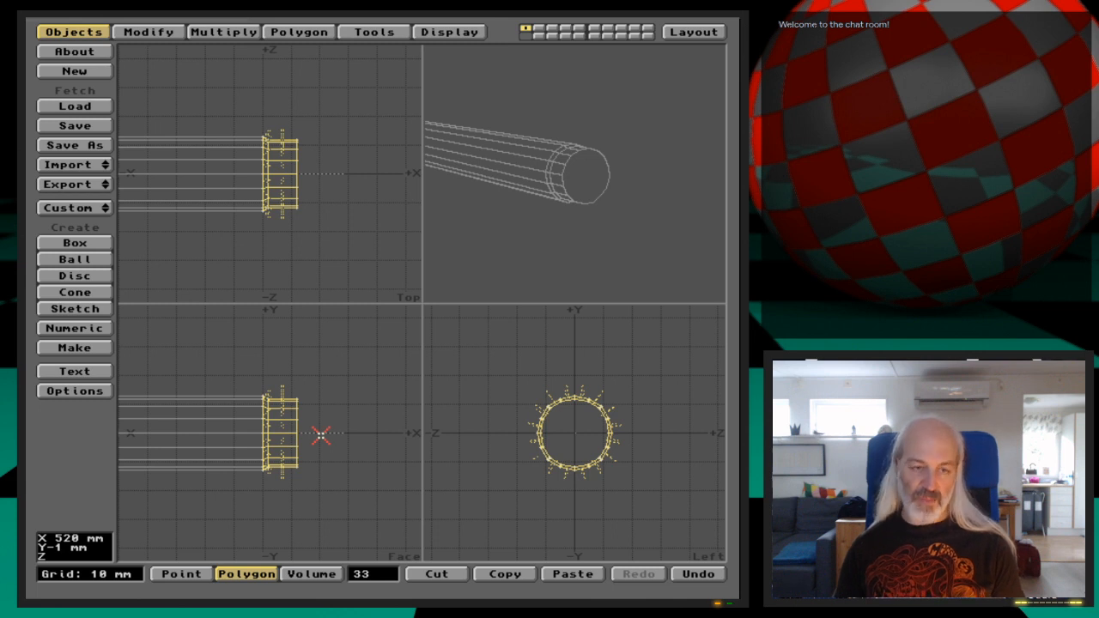
pyautogui.press('i')
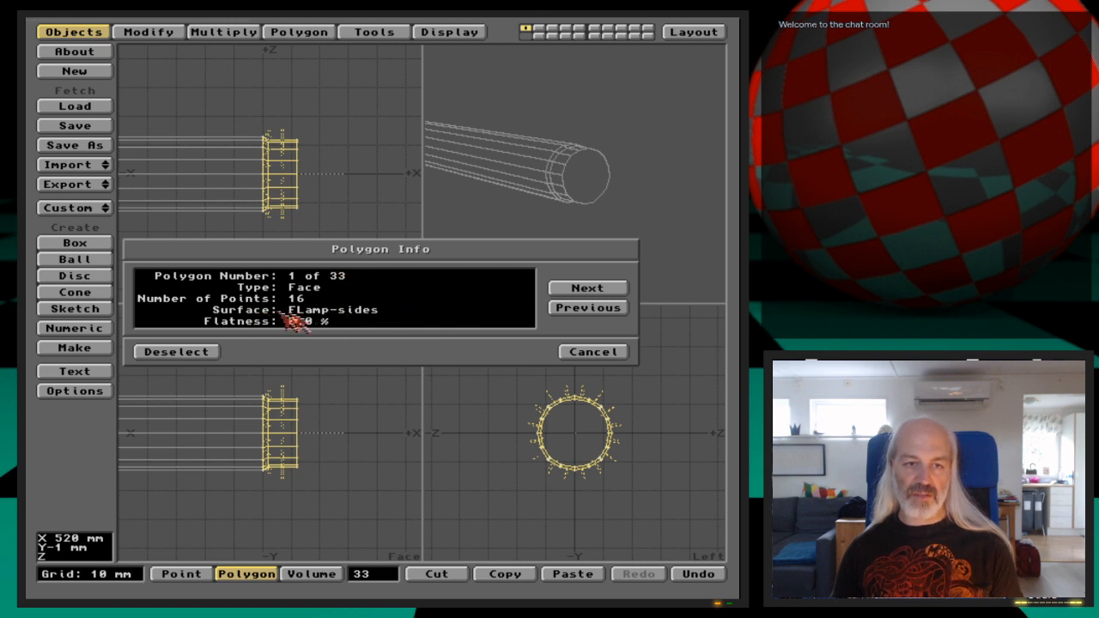
pyautogui.click(602, 291)
pyautogui.click(603, 292)
pyautogui.click(604, 293)
pyautogui.click(603, 292)
pyautogui.click(603, 292)
pyautogui.click(603, 292)
pyautogui.click(604, 293)
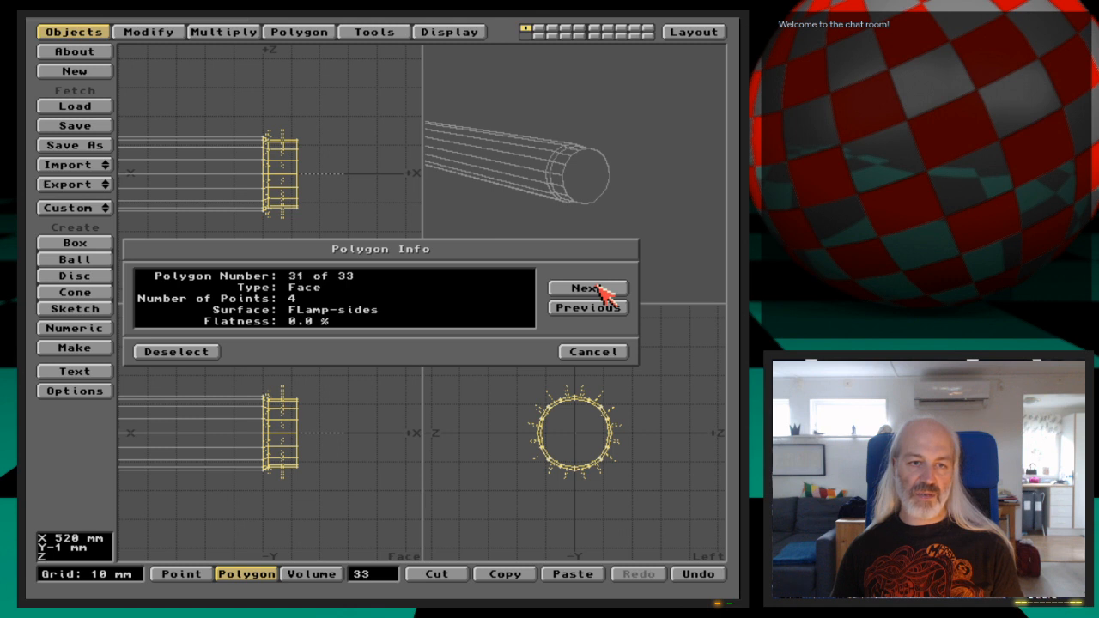
pyautogui.click(593, 352)
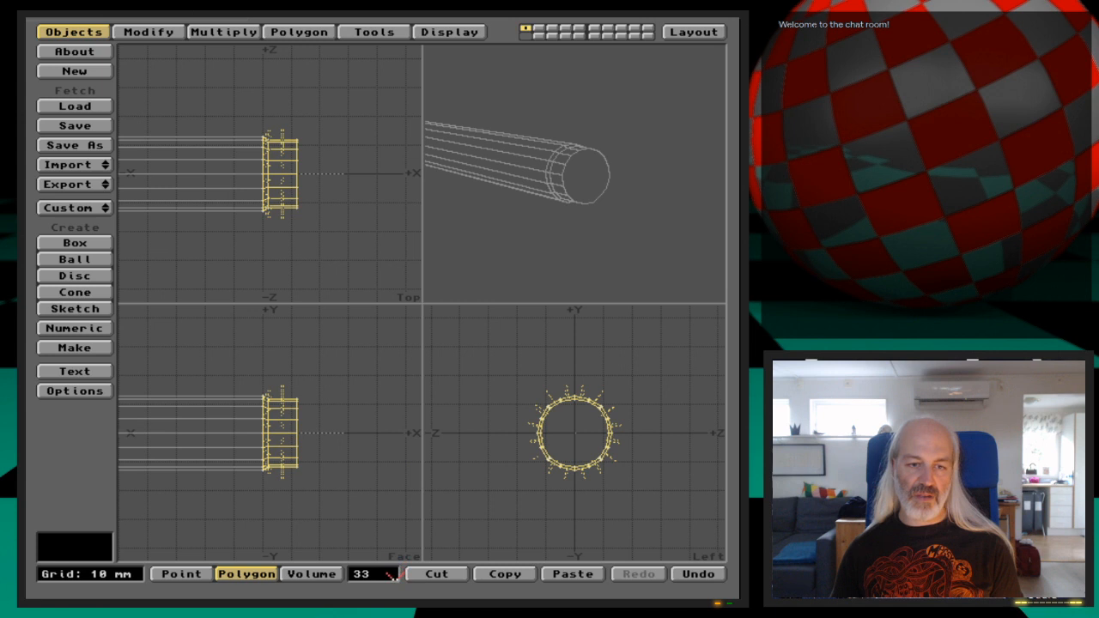
# Fit the whole tube in view, check the surface of the cap polygons at the -X end, and clear the selection.
pyautogui.click(379, 499)
pyautogui.press('a')
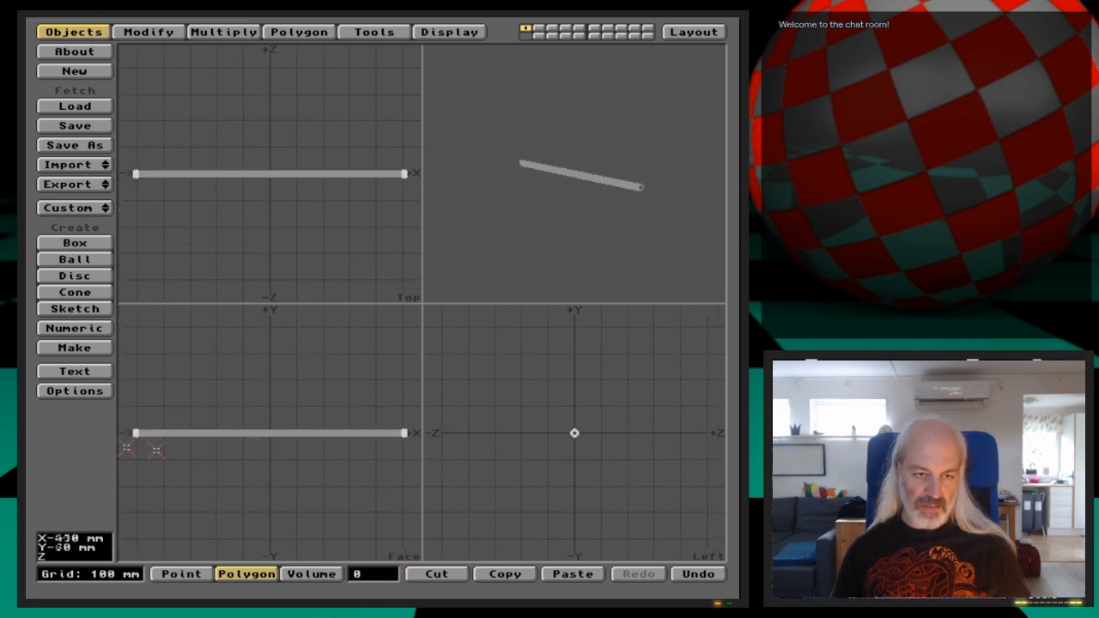
pyautogui.moveTo(126, 420)
pyautogui.mouseDown(button='right')
pyautogui.moveTo(146, 445)
pyautogui.moveTo(130, 454)
pyautogui.moveTo(136, 400)
pyautogui.mouseUp(button='right')
pyautogui.press('i')
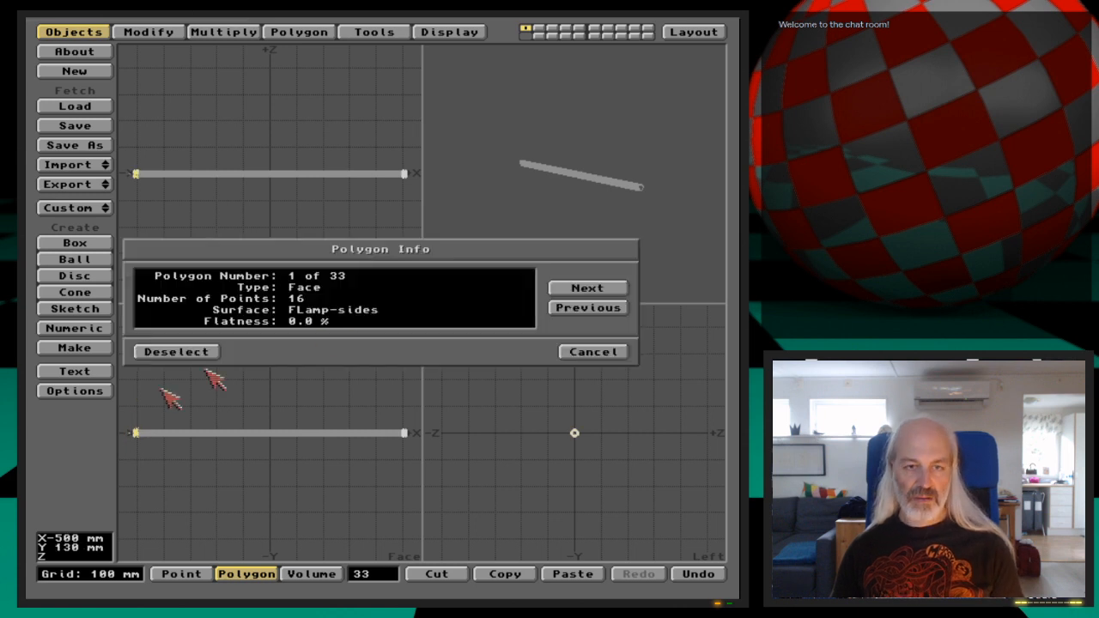
pyautogui.click(588, 292)
pyautogui.click(587, 292)
pyautogui.click(588, 292)
pyautogui.click(582, 290)
pyautogui.click(582, 291)
pyautogui.click(582, 290)
pyautogui.click(582, 290)
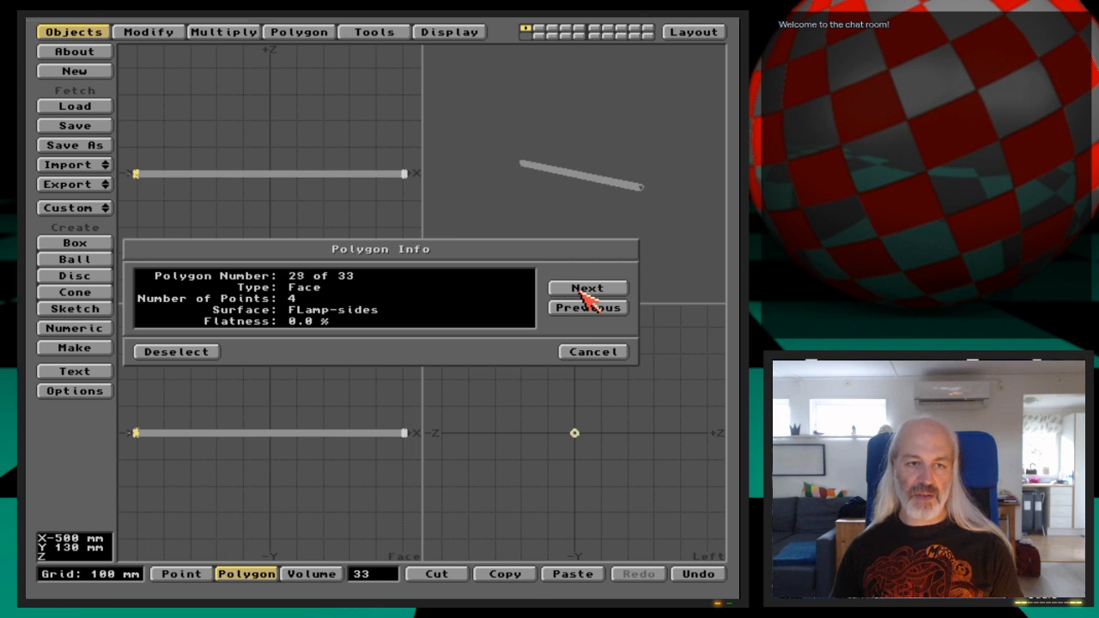
pyautogui.click(585, 351)
pyautogui.click(398, 460)
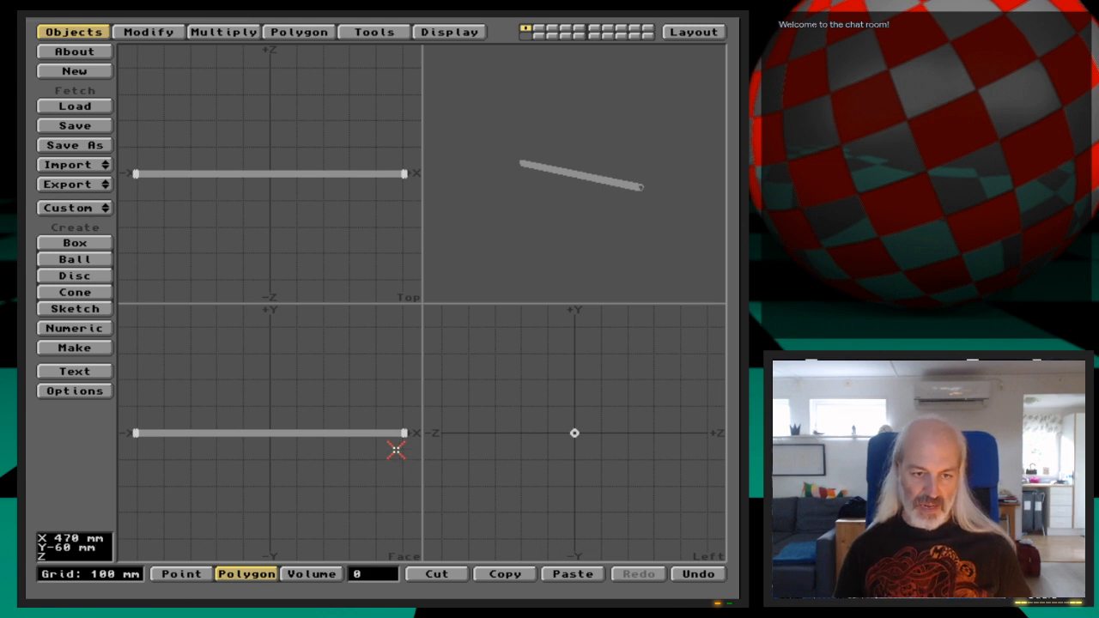
pyautogui.hotkey('shift', "'")
pyautogui.press('/')
pyautogui.hotkey('shift', "'")
pyautogui.press('/')
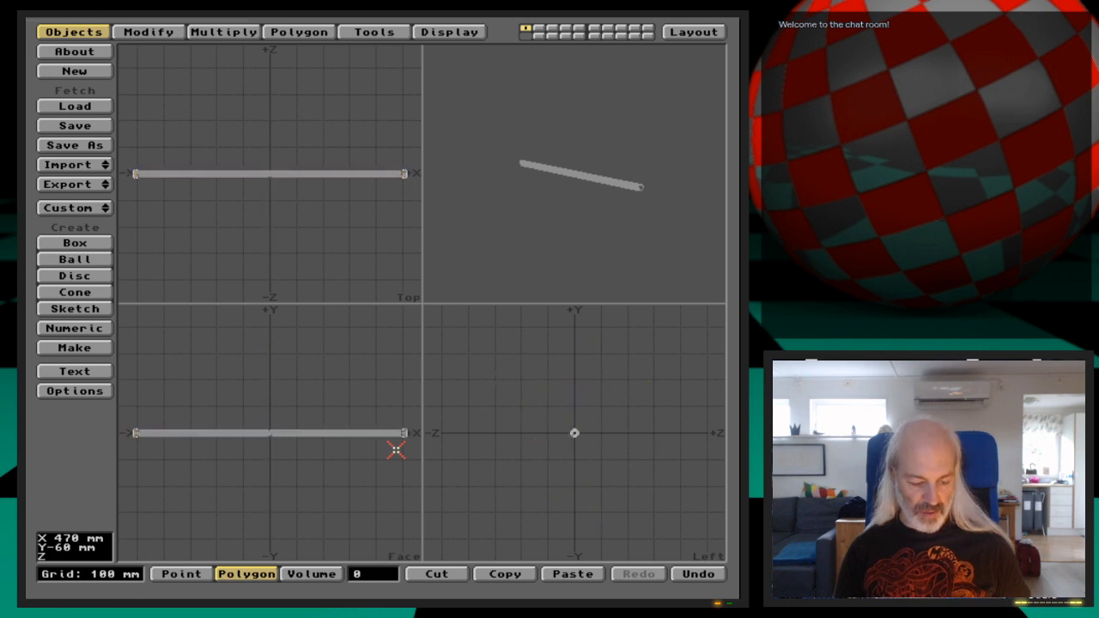
# Start saving the object under a new name and go to the Objects drawer of Ep.16 in 3D:Webcast.
pyautogui.hotkey('shift', 's')
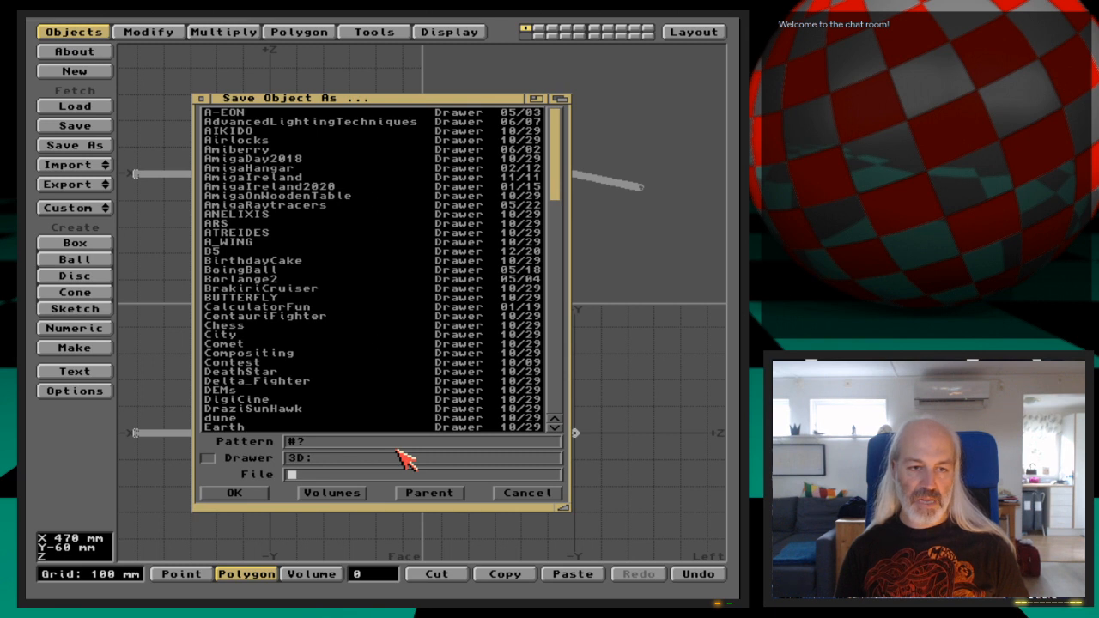
pyautogui.write('webcast/Ep.13/')
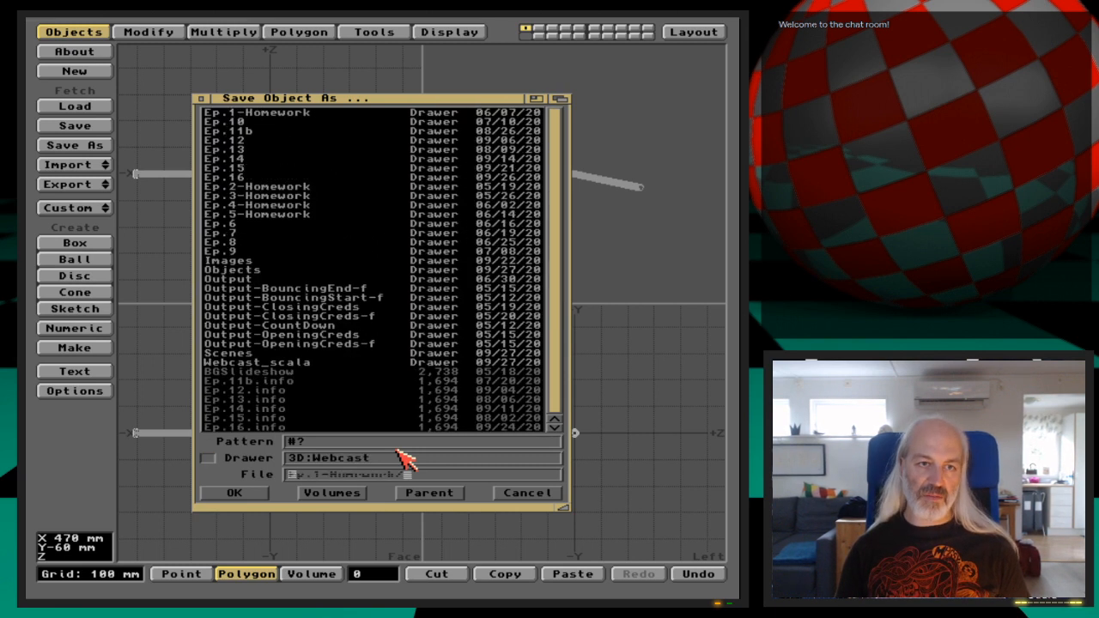
pyautogui.press('Down')
pyautogui.press('Down')
pyautogui.press('Down')
pyautogui.press('Return')
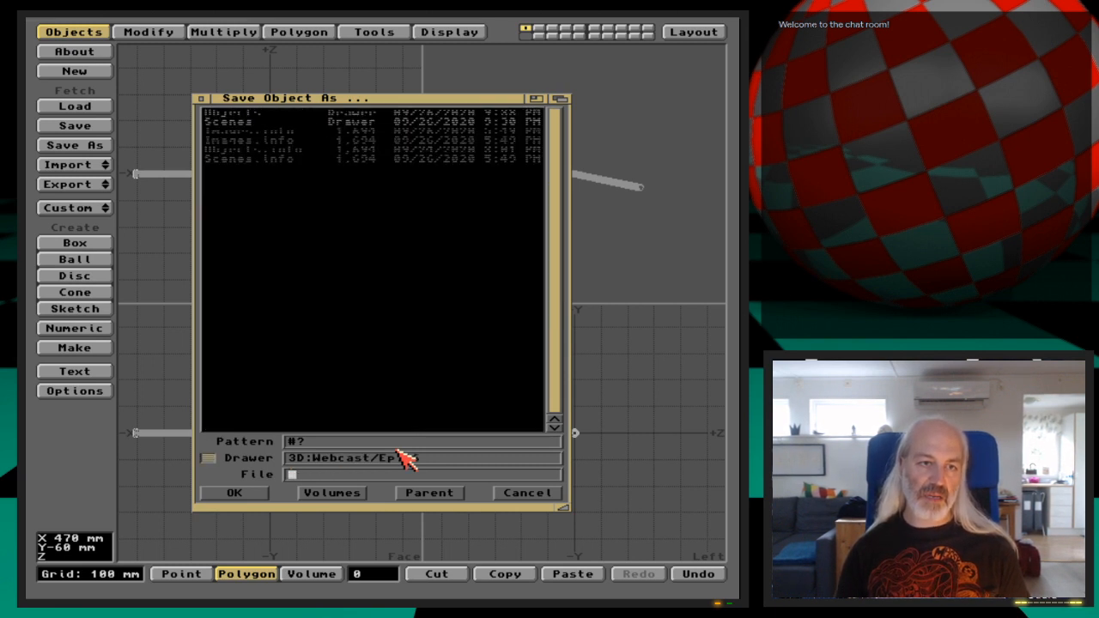
pyautogui.press('Down')
pyautogui.press('Down')
pyautogui.press('Return')
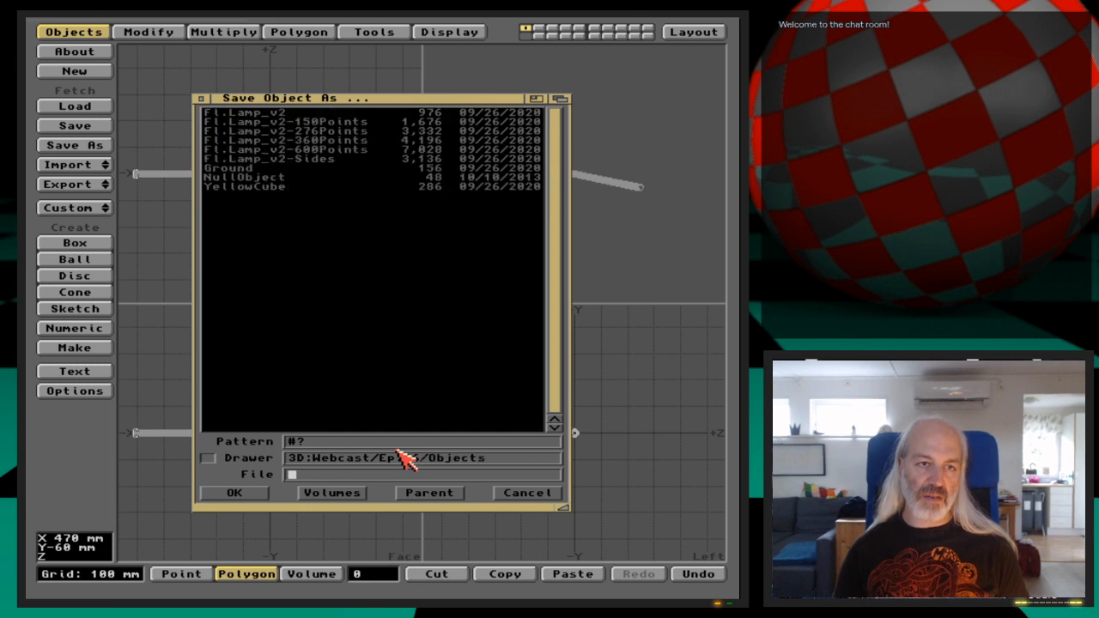
# Go through the existing object files and enter MyFl.Lamp as the file name instead.
pyautogui.press('Down')
pyautogui.press('Down')
pyautogui.press('Down')
pyautogui.press('Down')
pyautogui.press('Down')
pyautogui.press('Down')
pyautogui.press('Down')
pyautogui.press('Down')
pyautogui.press('Down')
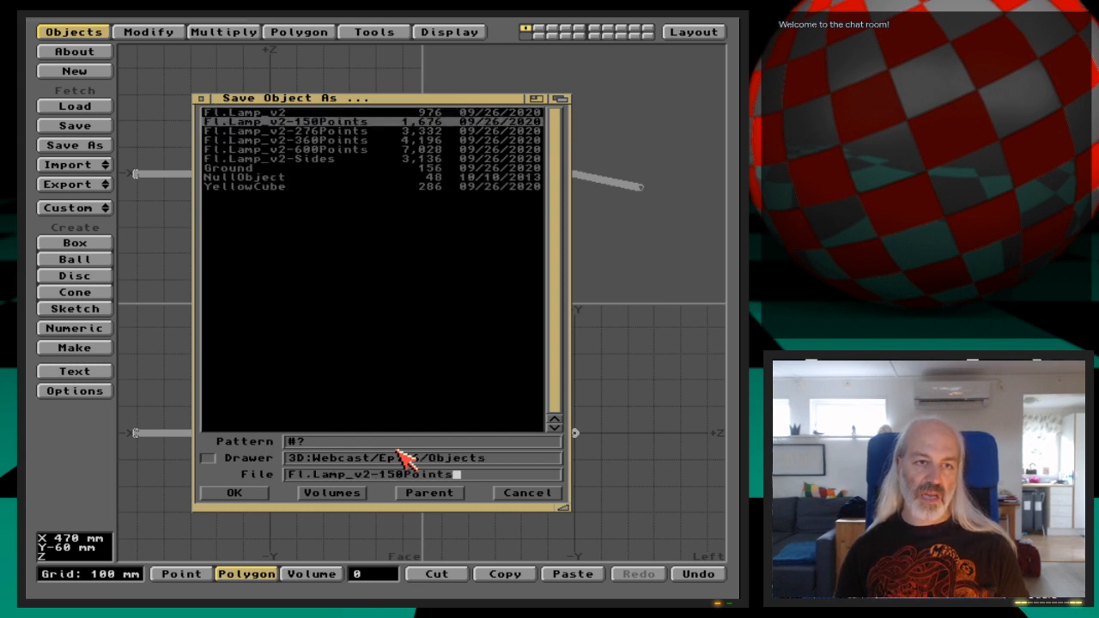
pyautogui.press('BackSpace')
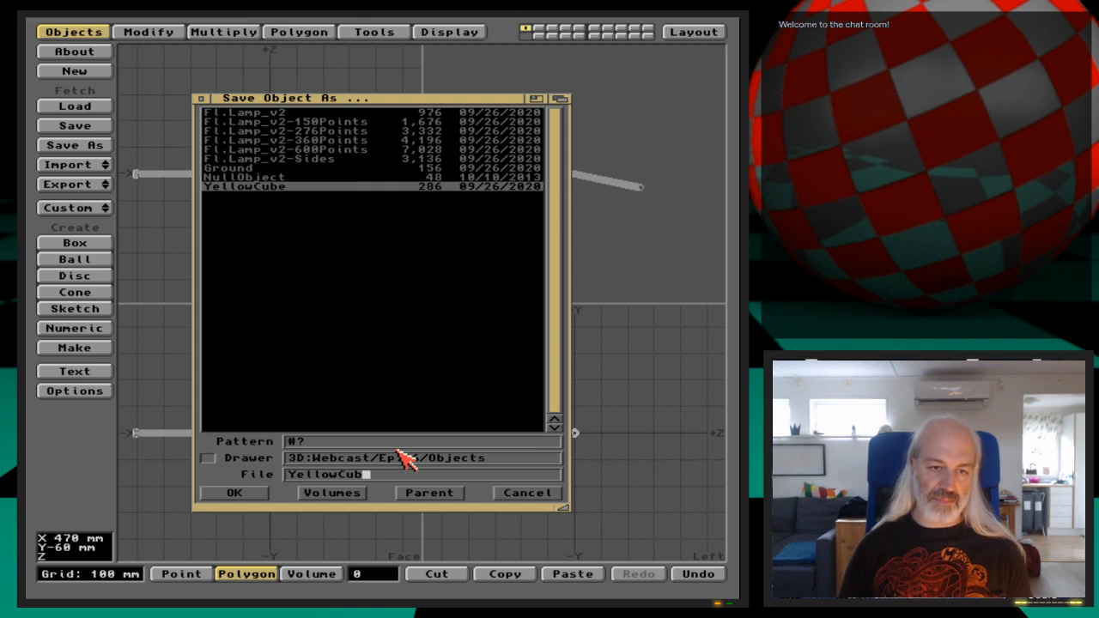
pyautogui.press('BackSpace')
pyautogui.press('BackSpace')
pyautogui.press('BackSpace')
pyautogui.press('BackSpace')
pyautogui.press('BackSpace')
pyautogui.press('BackSpace')
pyautogui.press('BackSpace')
pyautogui.press('BackSpace')
pyautogui.press('BackSpace')
pyautogui.write('M')
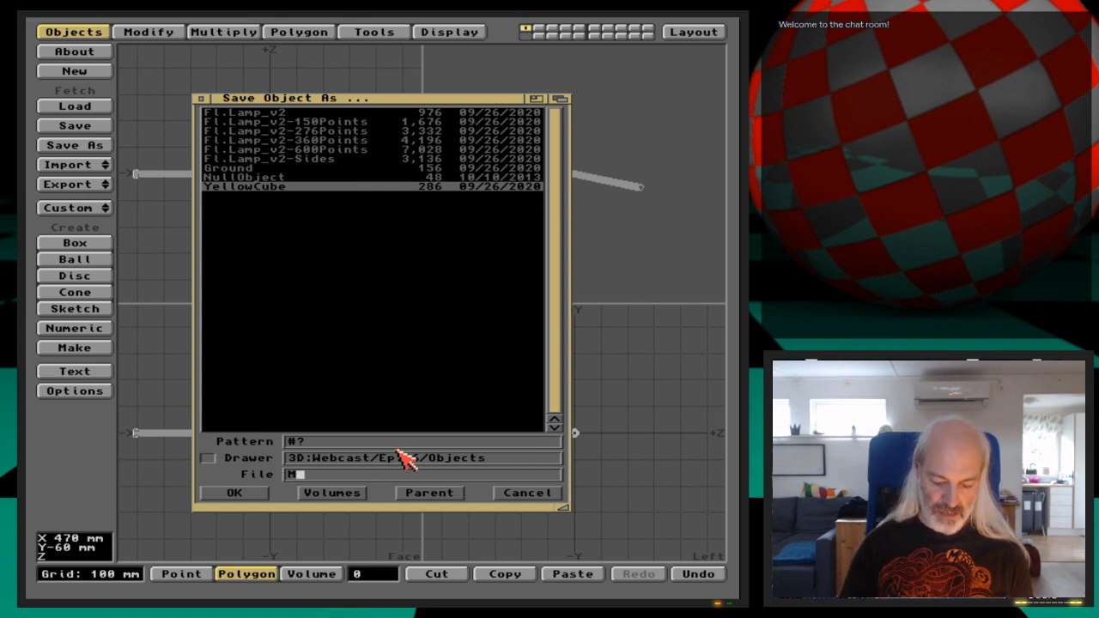
pyautogui.write('uFl.')
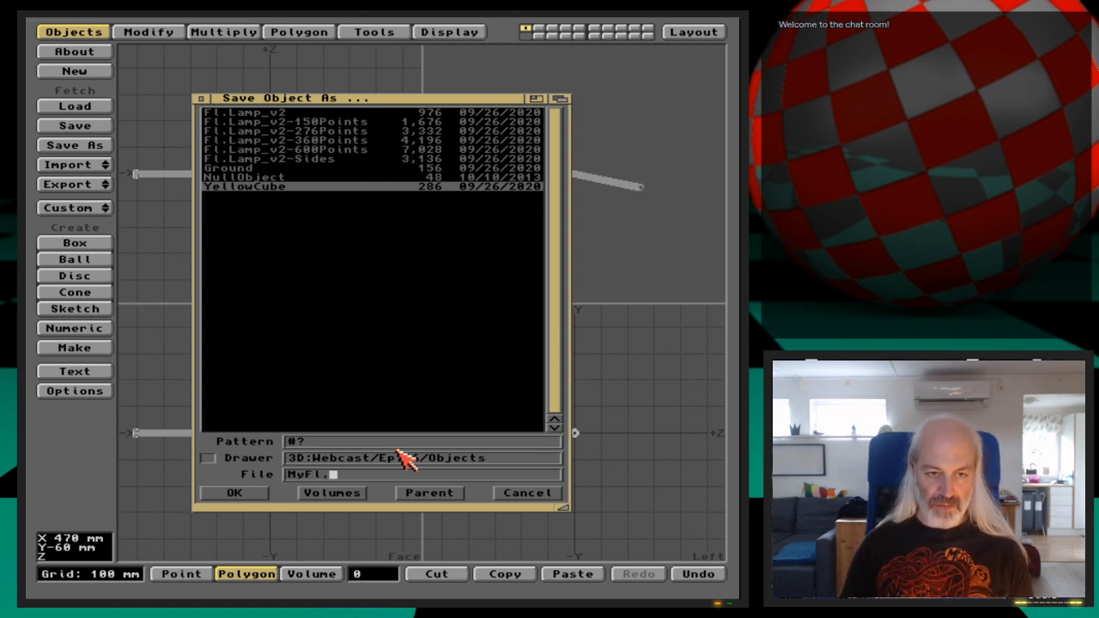
pyautogui.write('Lamp')
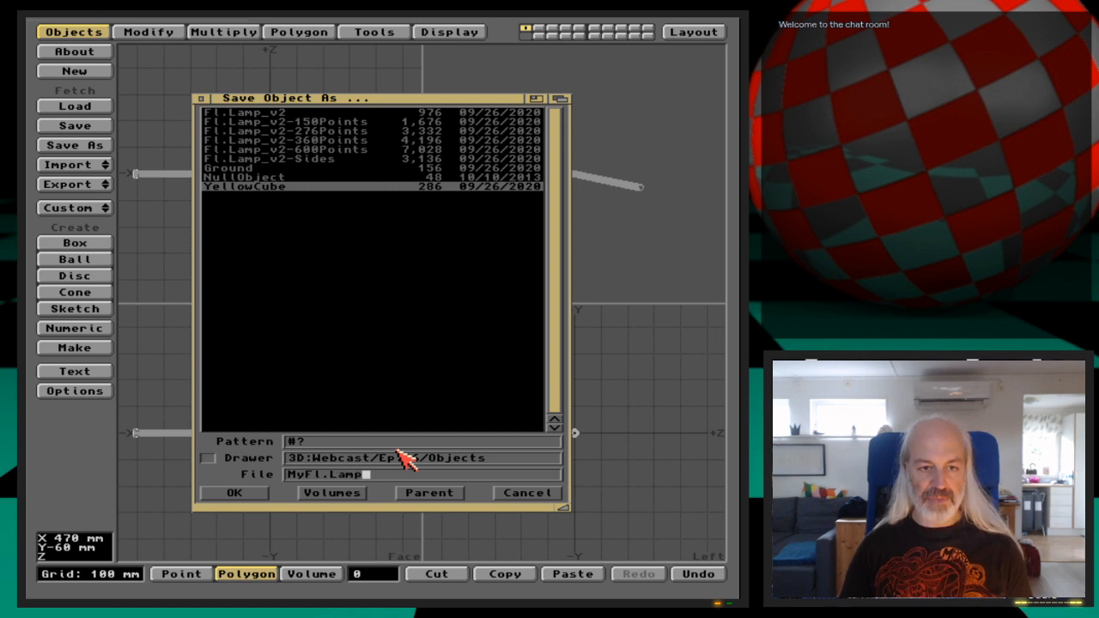
# Correct the file name to MyFLamp_v3 and save the lamp object.
pyautogui.press('Left')
pyautogui.press('Left')
pyautogui.press('Left')
pyautogui.press('Left')
pyautogui.press('BackSpace')
pyautogui.press('BackSpace')
pyautogui.press('Right')
pyautogui.press('Right')
pyautogui.press('Right')
pyautogui.press('Right')
pyautogui.write('_')
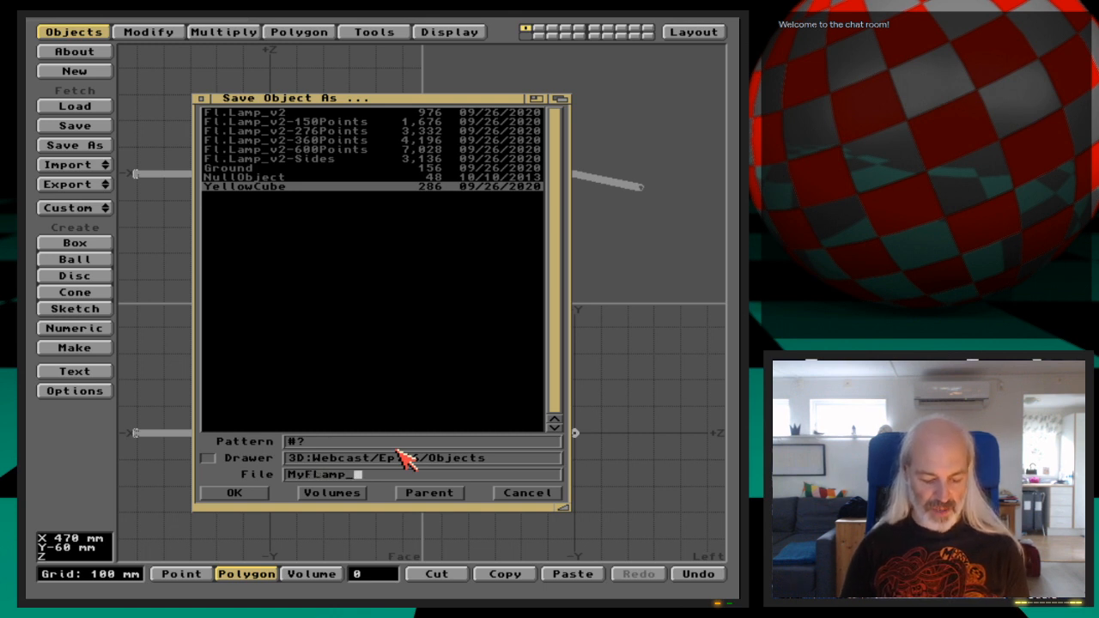
pyautogui.write('v3')
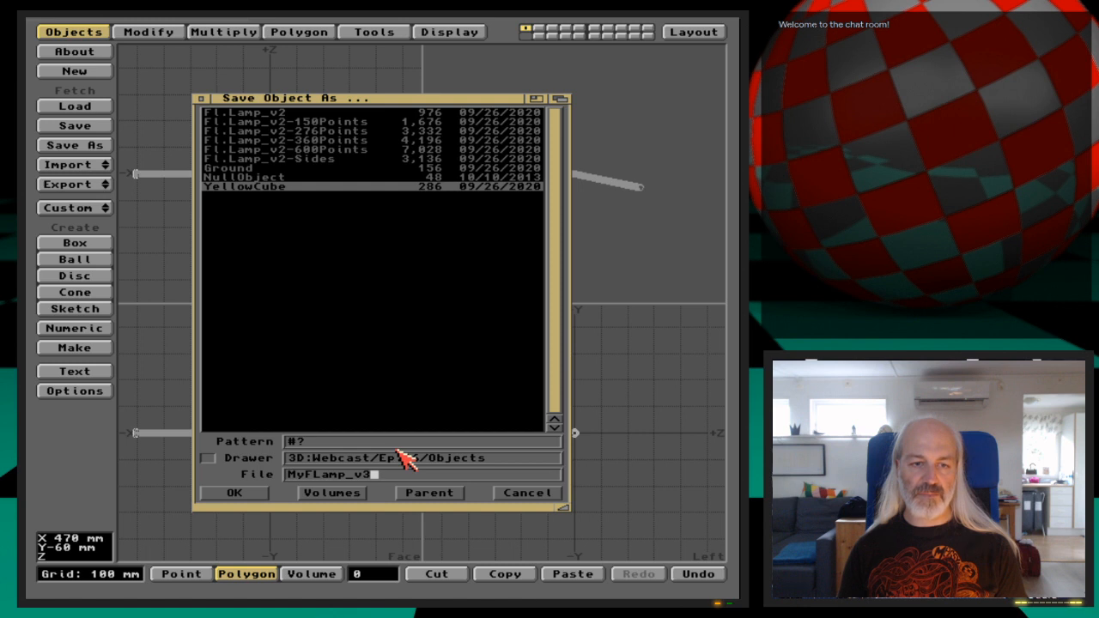
pyautogui.press('Return')
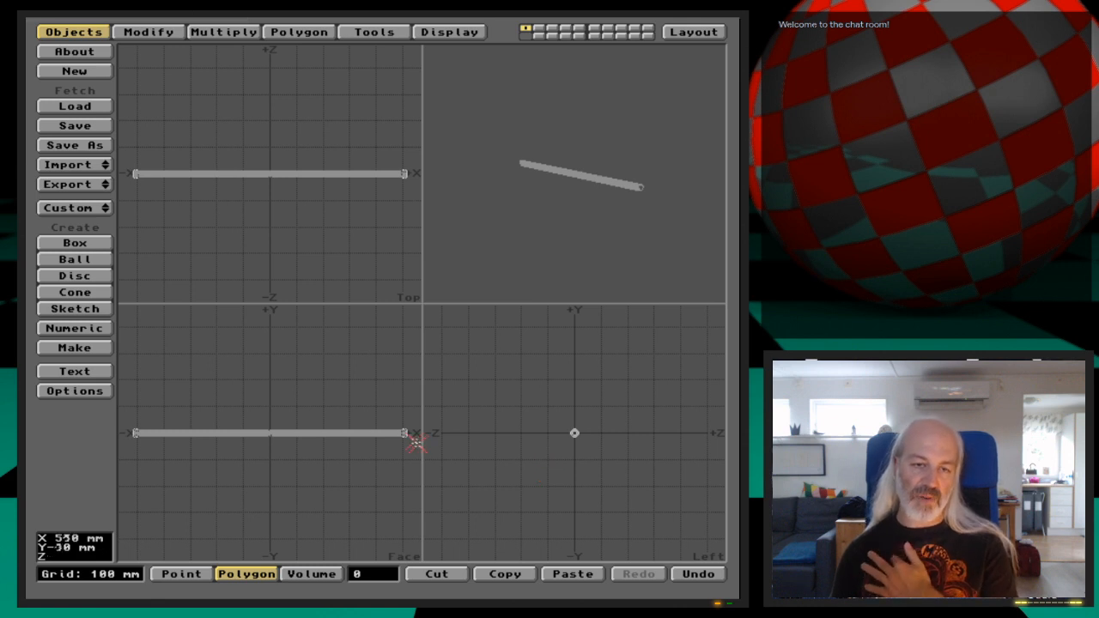
# Make layer 2 the active layer and show the lamp tube in layer 1 as the background, focused on the +X end.
pyautogui.press('g')
pyautogui.press('.')
pyautogui.press('.')
pyautogui.press('.')
pyautogui.press('.')
pyautogui.press('.')
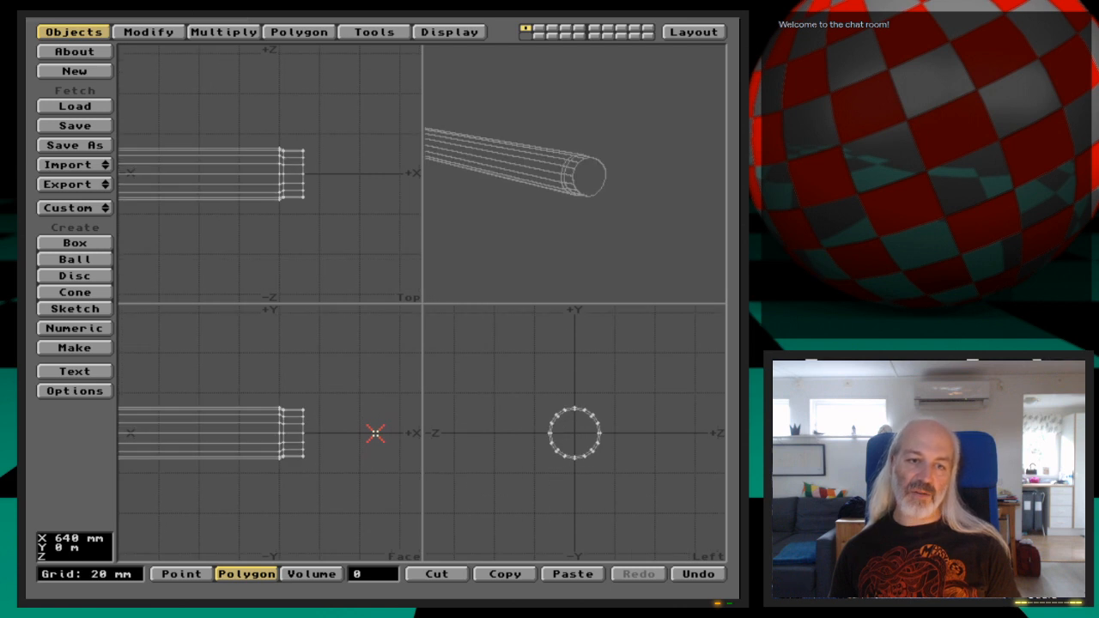
pyautogui.press('.')
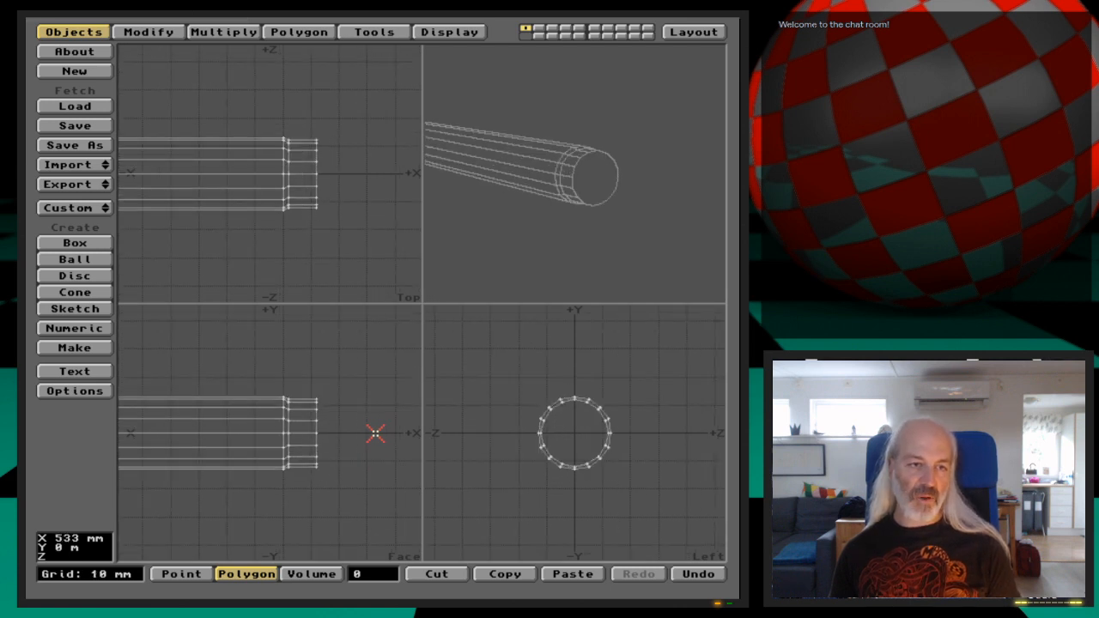
pyautogui.press('Tab')
pyautogui.press('2')
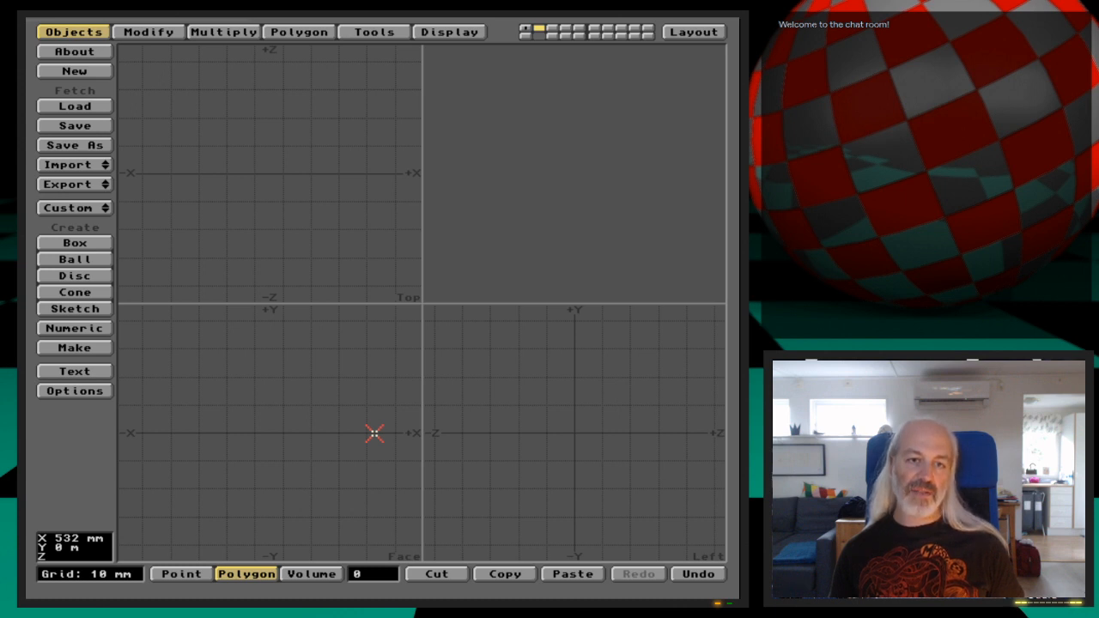
pyautogui.click(524, 36)
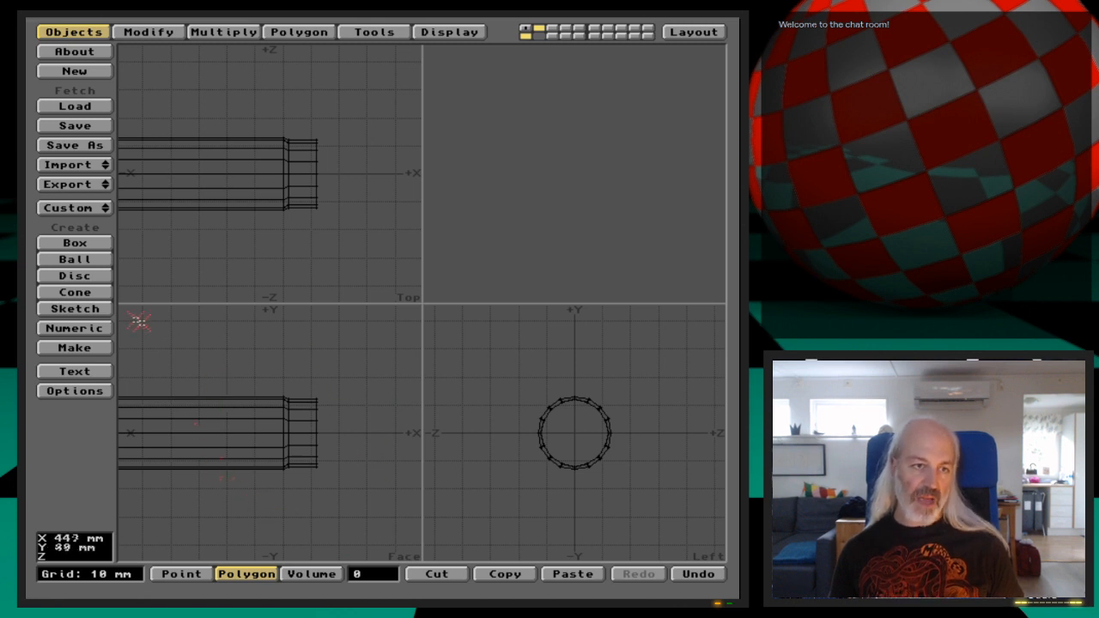
# Create a 16-sided disc along X from -500 mm to 500 mm with 13 mm radii and 32 segments.
pyautogui.click(94, 275)
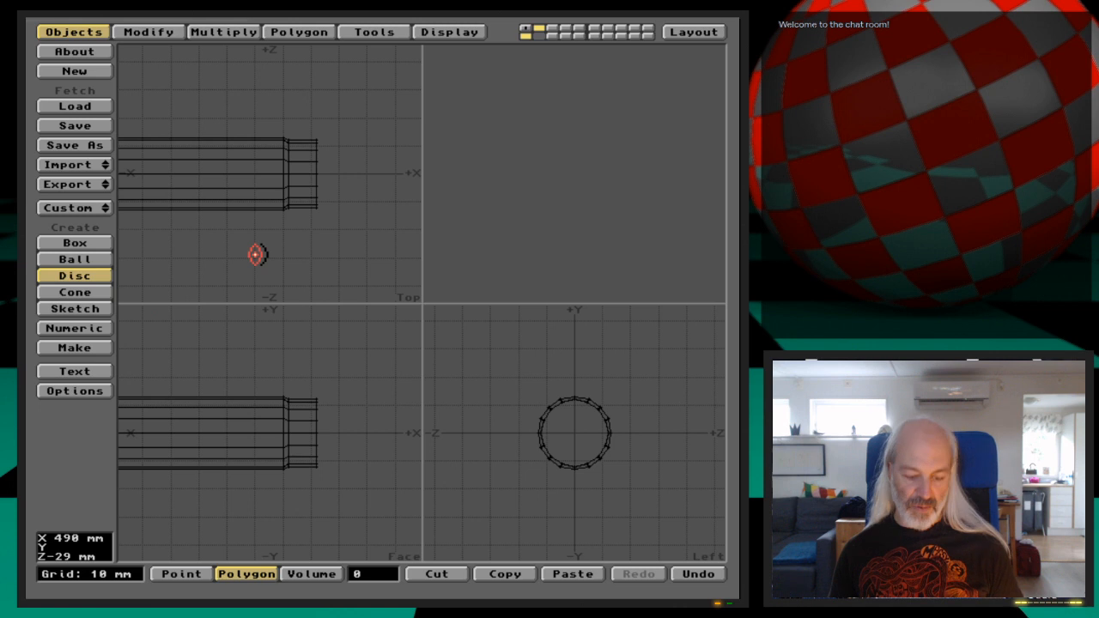
pyautogui.press('n')
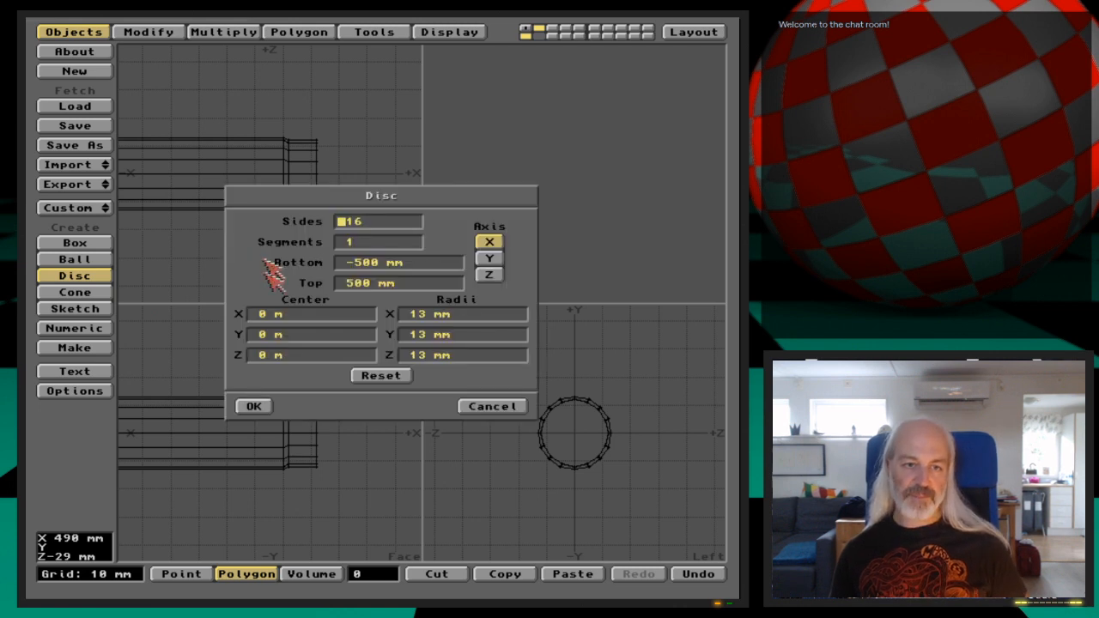
pyautogui.click(265, 403)
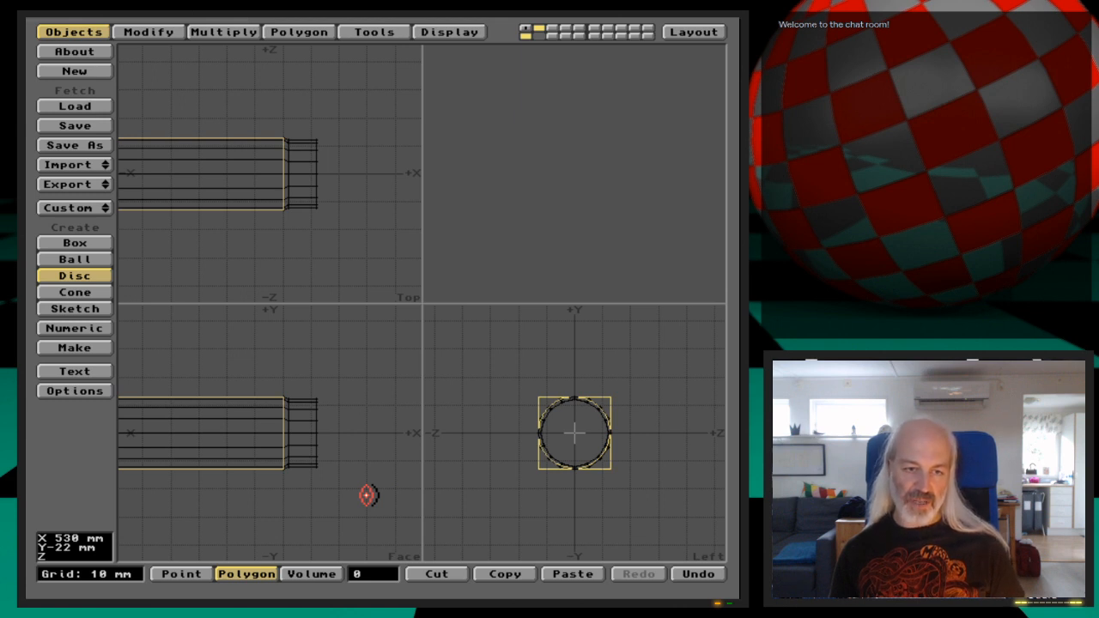
pyautogui.press('n')
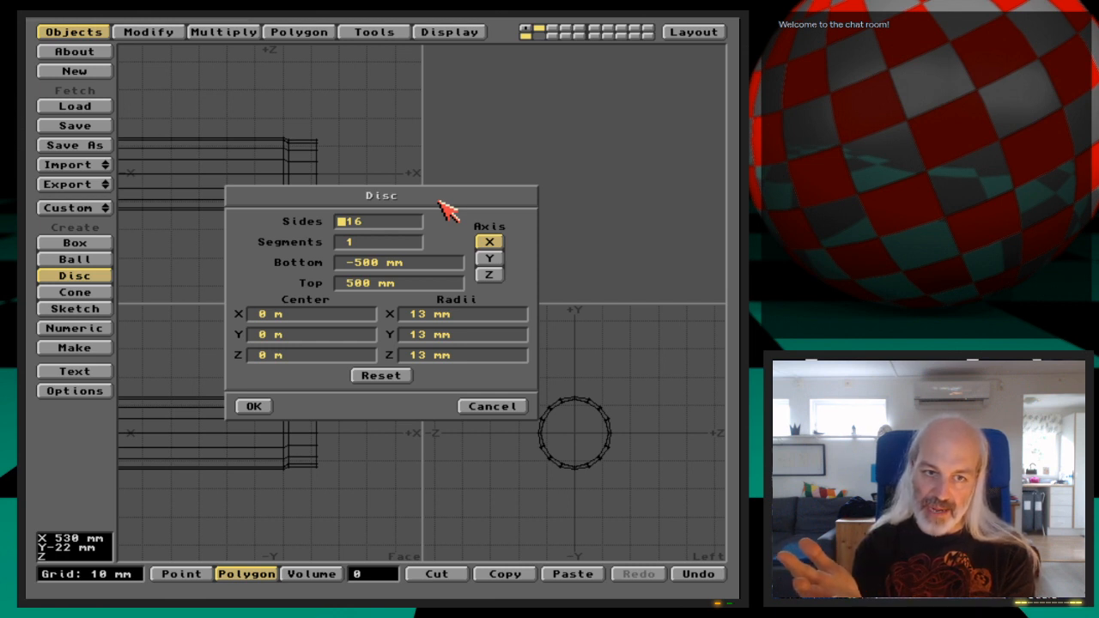
pyautogui.press('Tab')
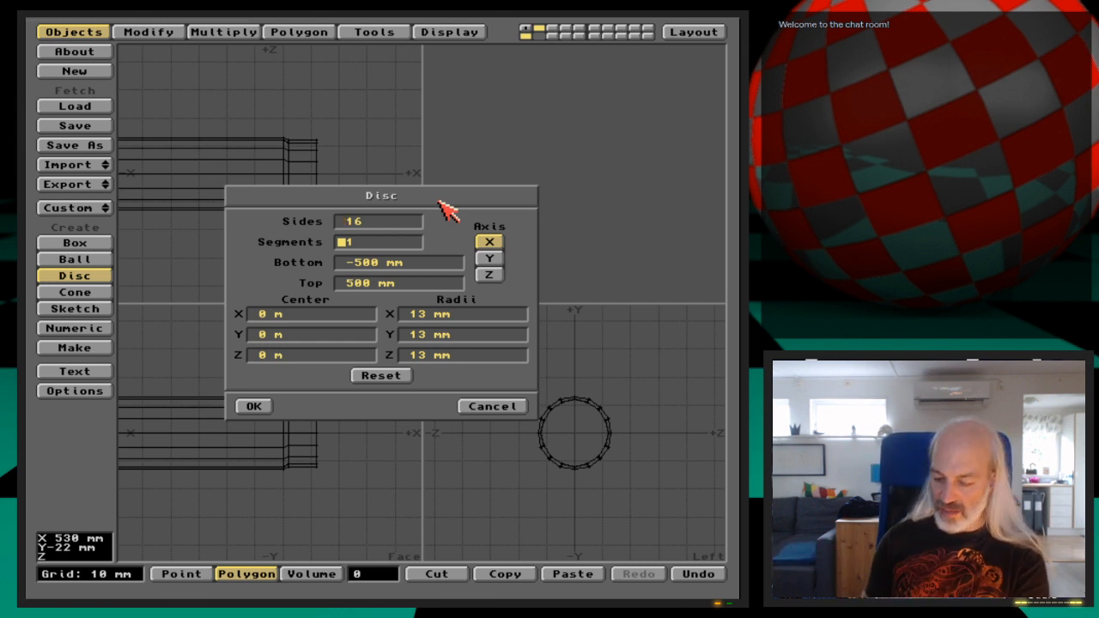
pyautogui.write('32')
pyautogui.press('Tab')
pyautogui.click(255, 407)
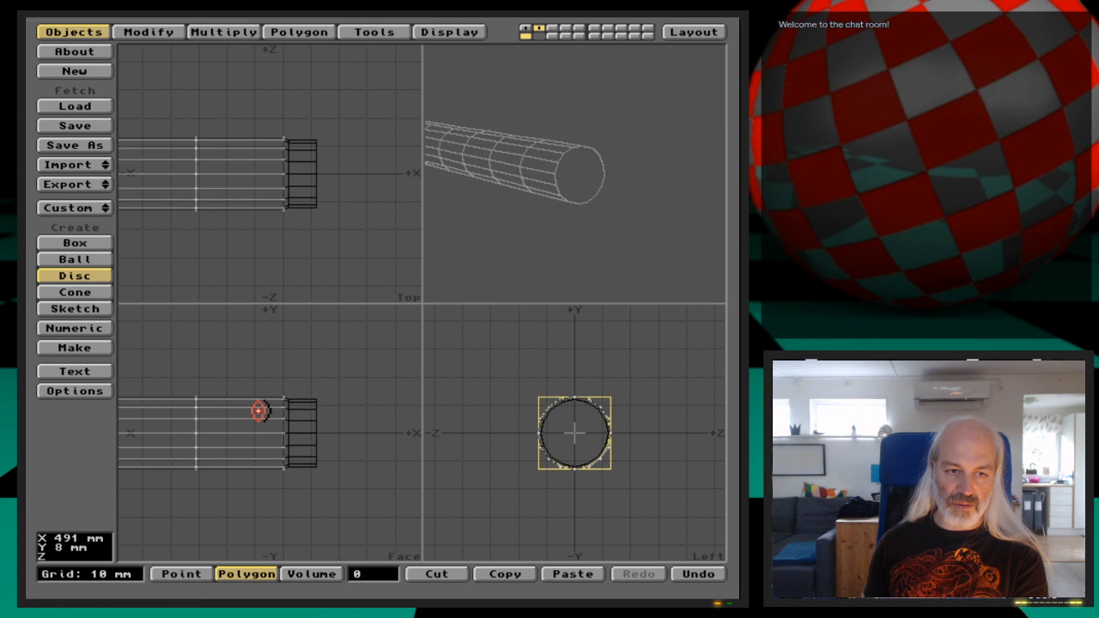
pyautogui.press(',')
pyautogui.press(',')
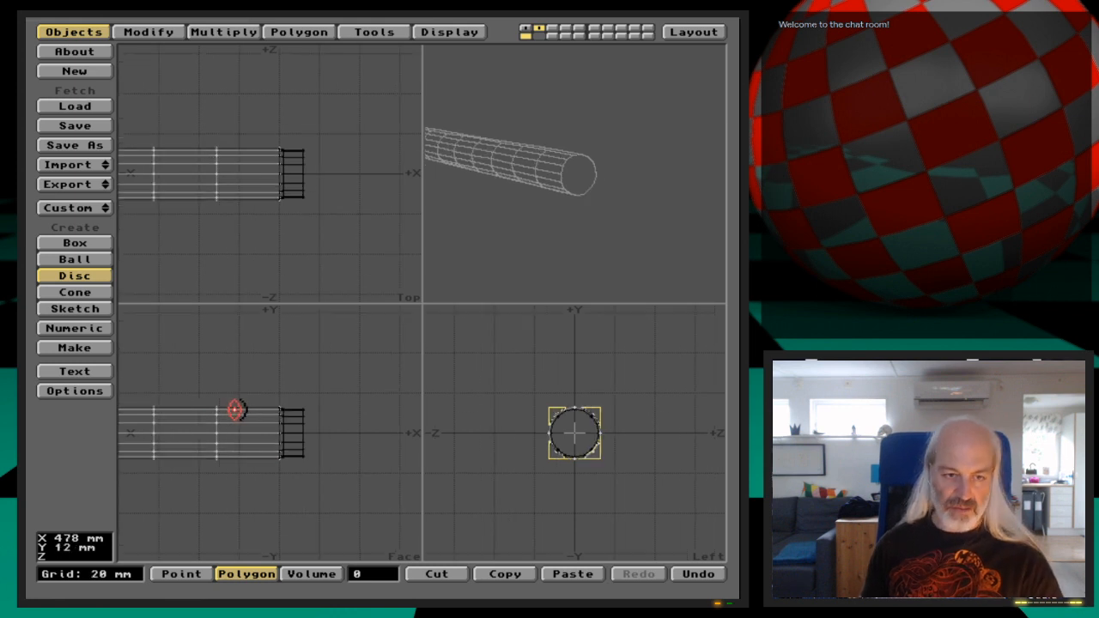
pyautogui.keyDown('alt'); pyautogui.moveTo(210, 449); pyautogui.dragTo(483, 442); pyautogui.keyUp('alt')
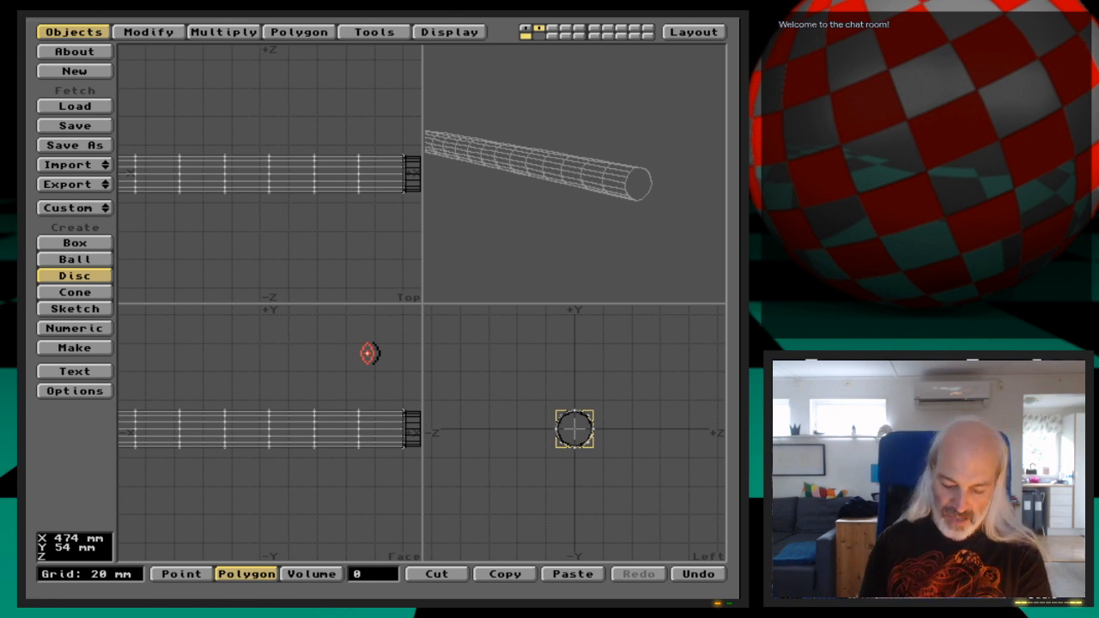
# Undo the 32-segment disc and create it again with 16 sides and 64 segments.
pyautogui.press('u')
pyautogui.press('n')
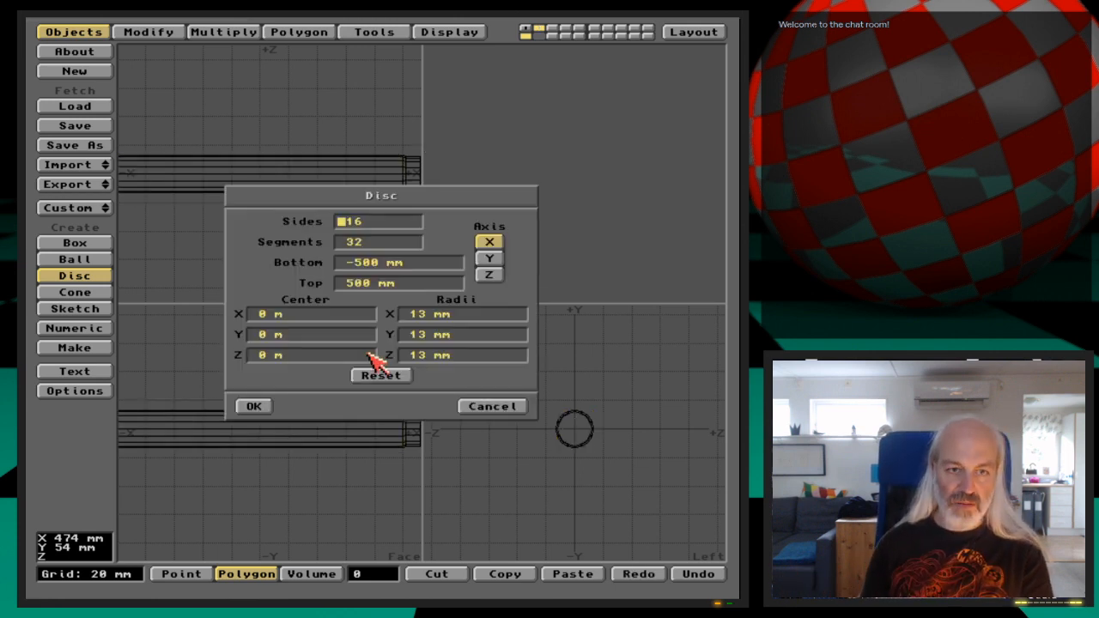
pyautogui.press('Tab')
pyautogui.write('64')
pyautogui.press('Tab')
pyautogui.click(257, 406)
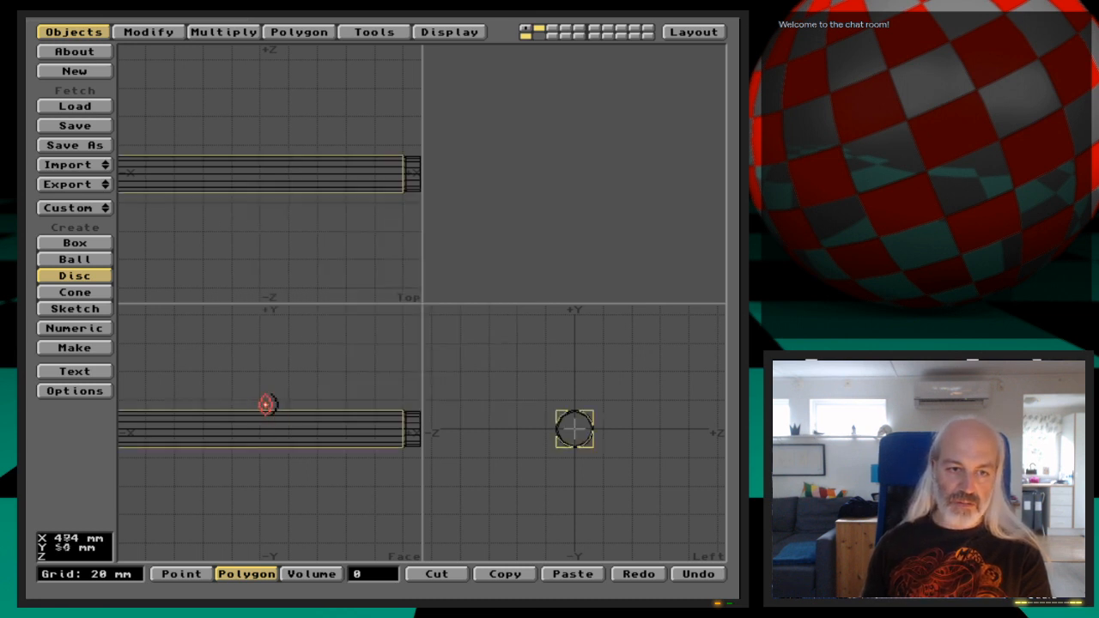
pyautogui.press('Return')
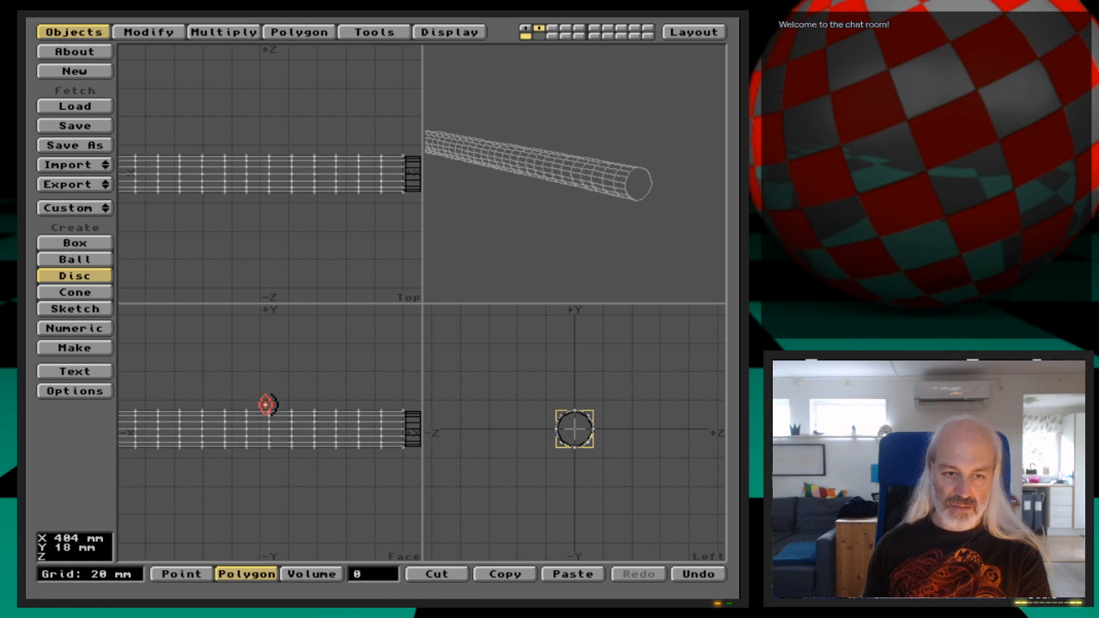
# Switch to point mode, select all points of the 64-segment disc to check their number, and undo the disc.
pyautogui.press('space')
pyautogui.press('space')
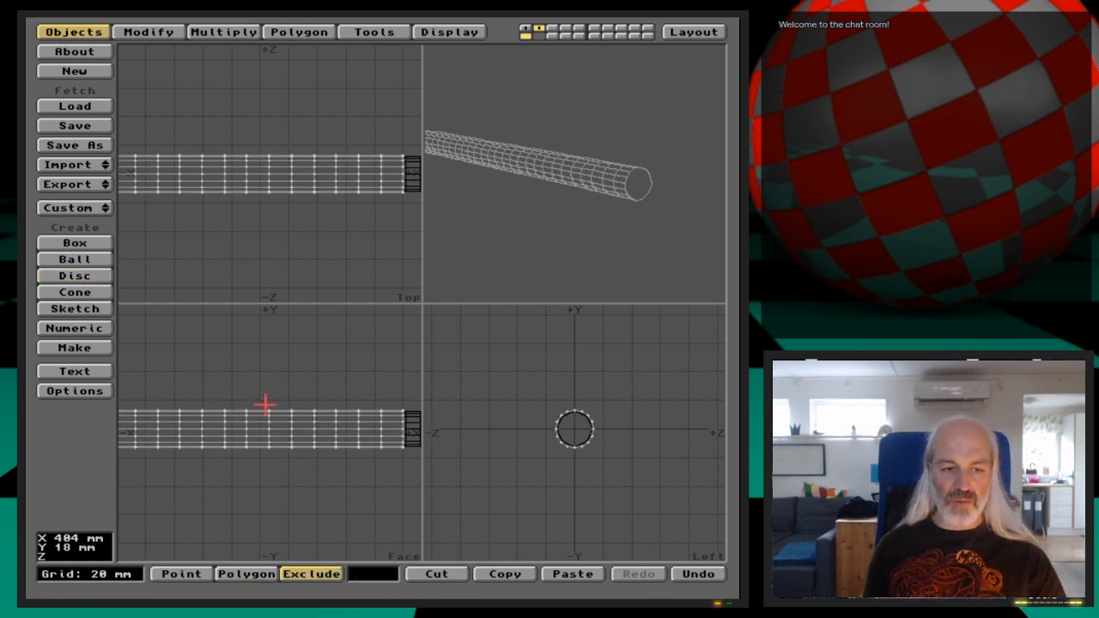
pyautogui.press('space')
pyautogui.press("'")
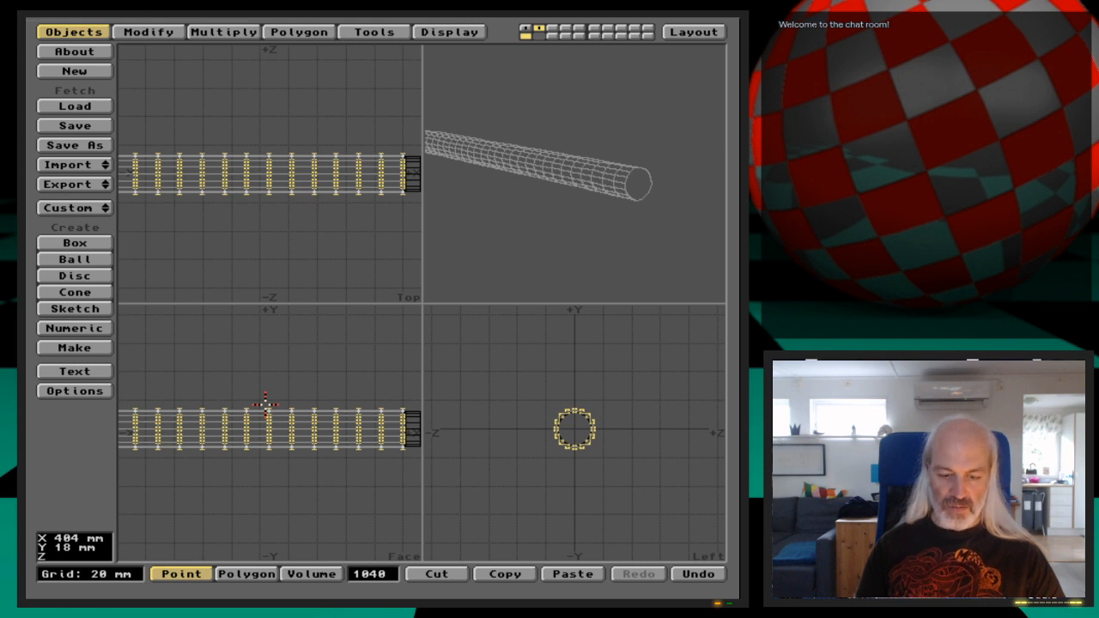
pyautogui.press('u')
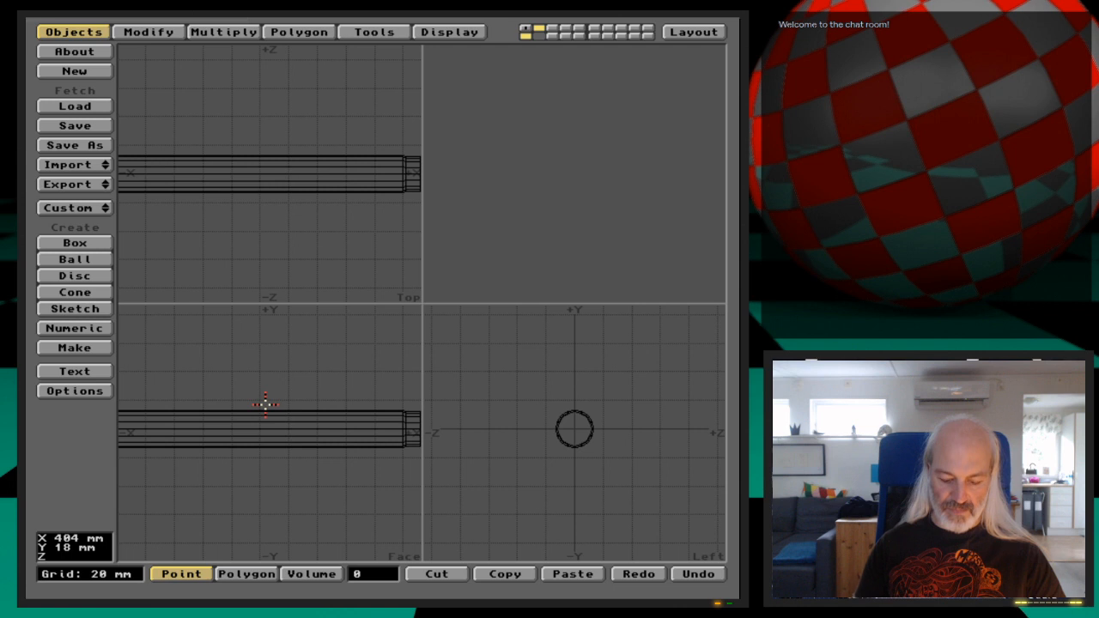
# Create the disc again along X with 10 sides and 32 segments.
pyautogui.click(97, 275)
pyautogui.press('n')
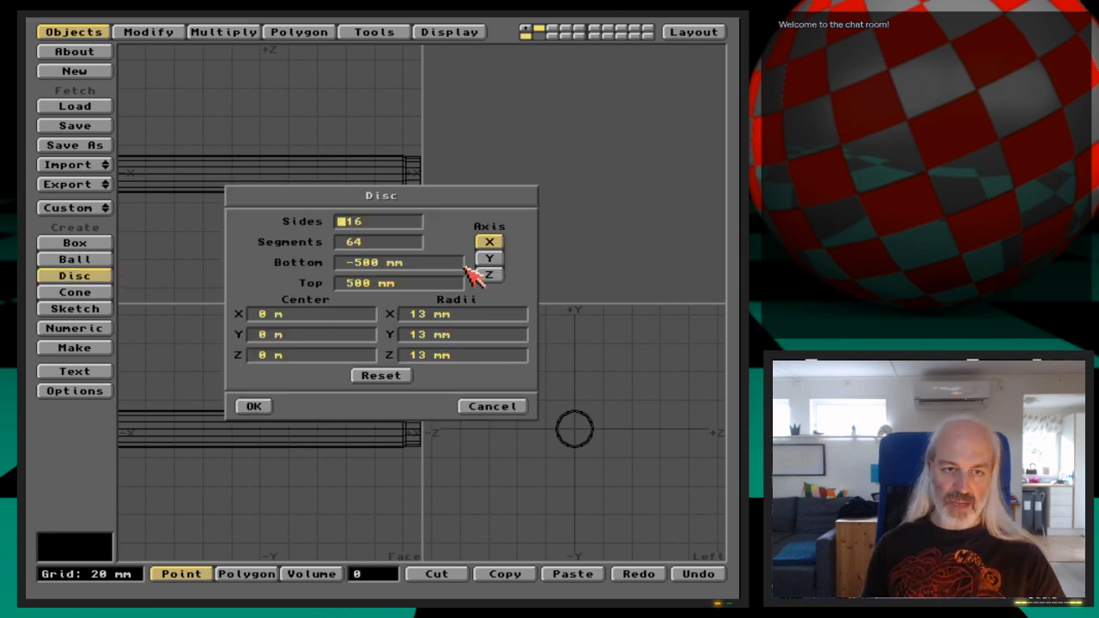
pyautogui.write('10')
pyautogui.press('Tab')
pyautogui.write('32')
pyautogui.press('Tab')
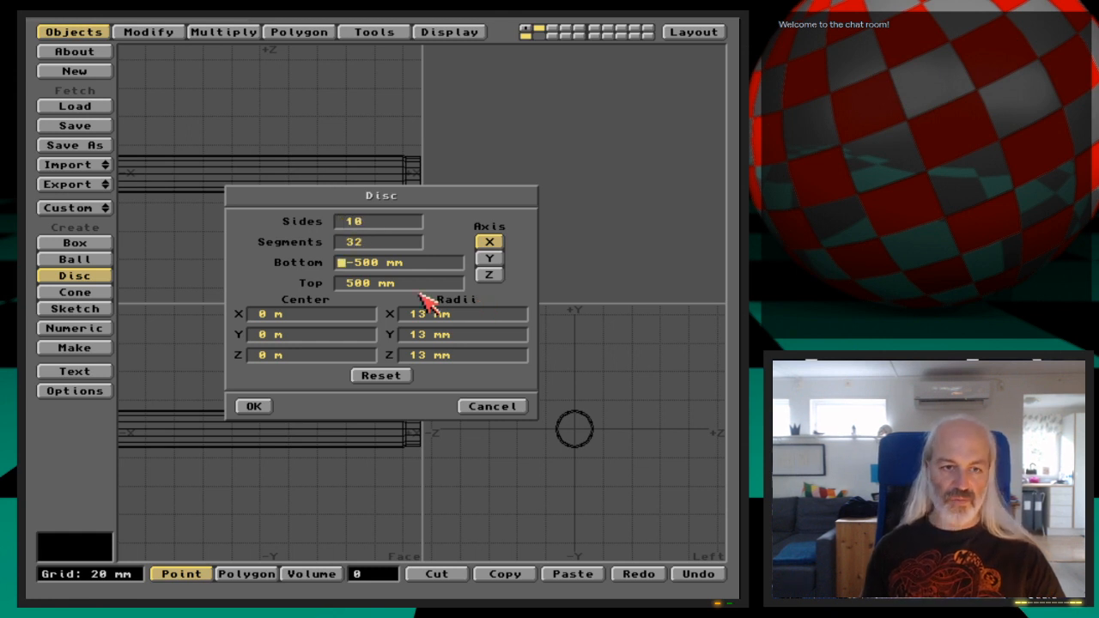
pyautogui.click(266, 406)
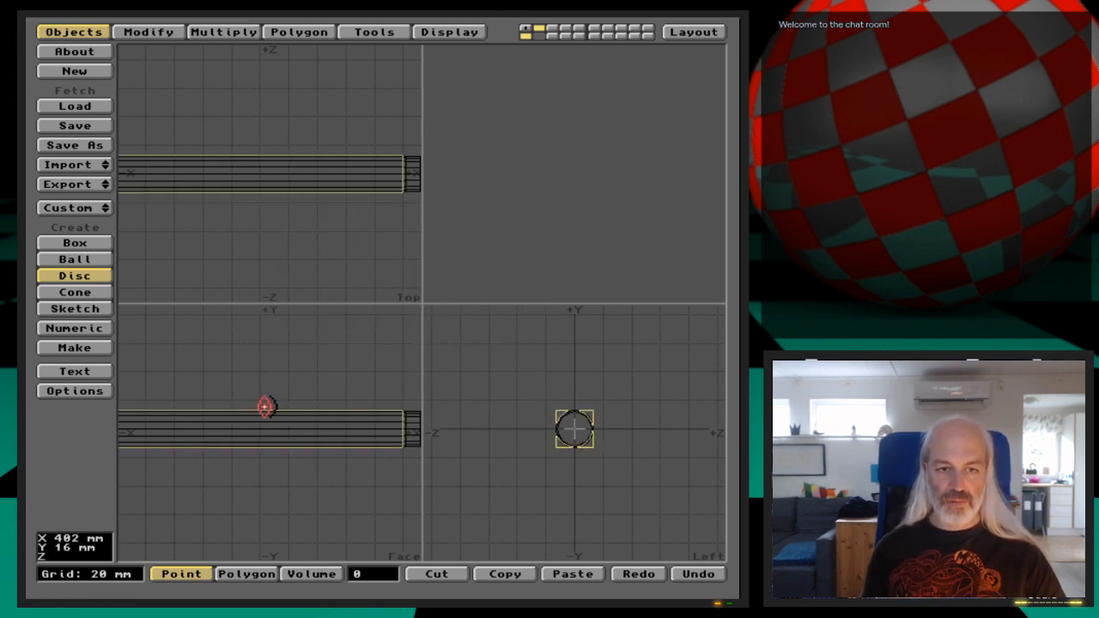
pyautogui.press('Return')
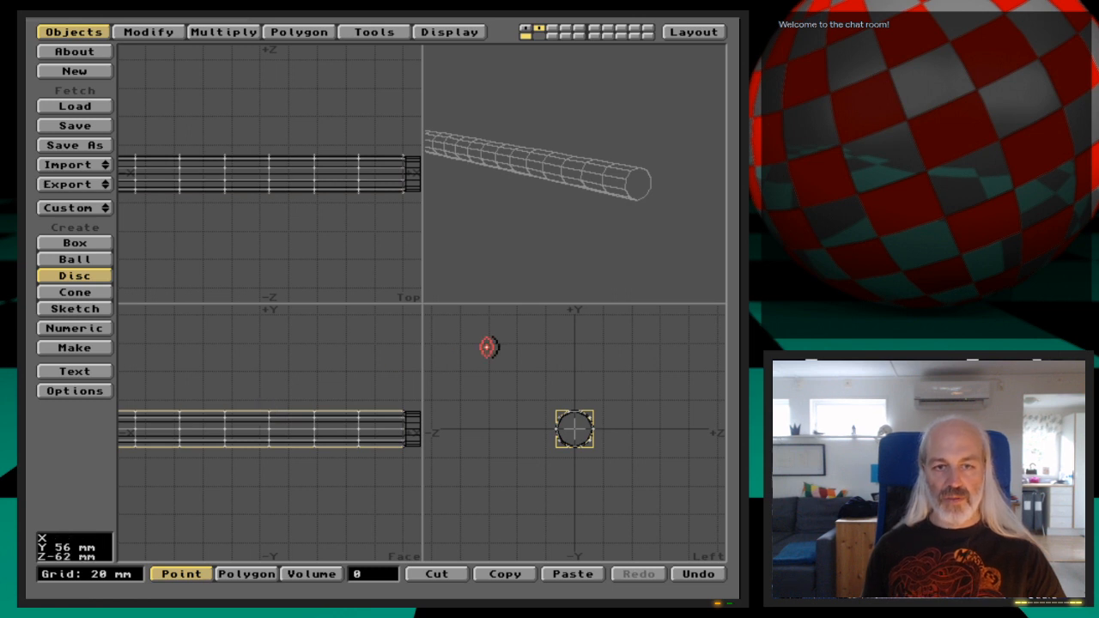
# Select all points of the 10-sided, 32-segment disc to check their number, and undo the disc.
pyautogui.press('space')
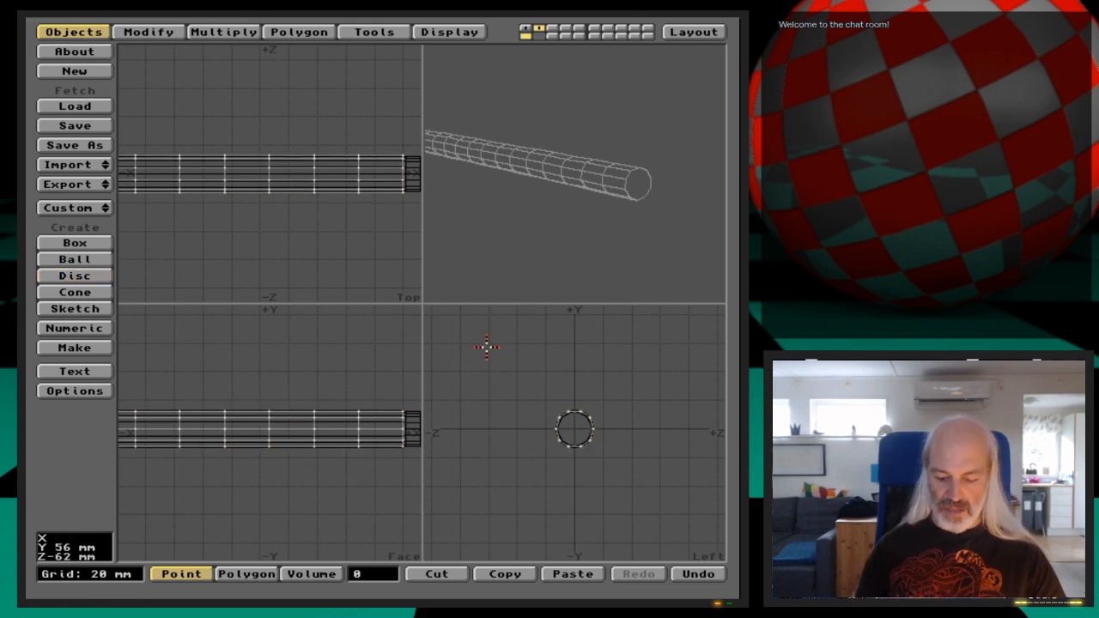
pyautogui.press('"')
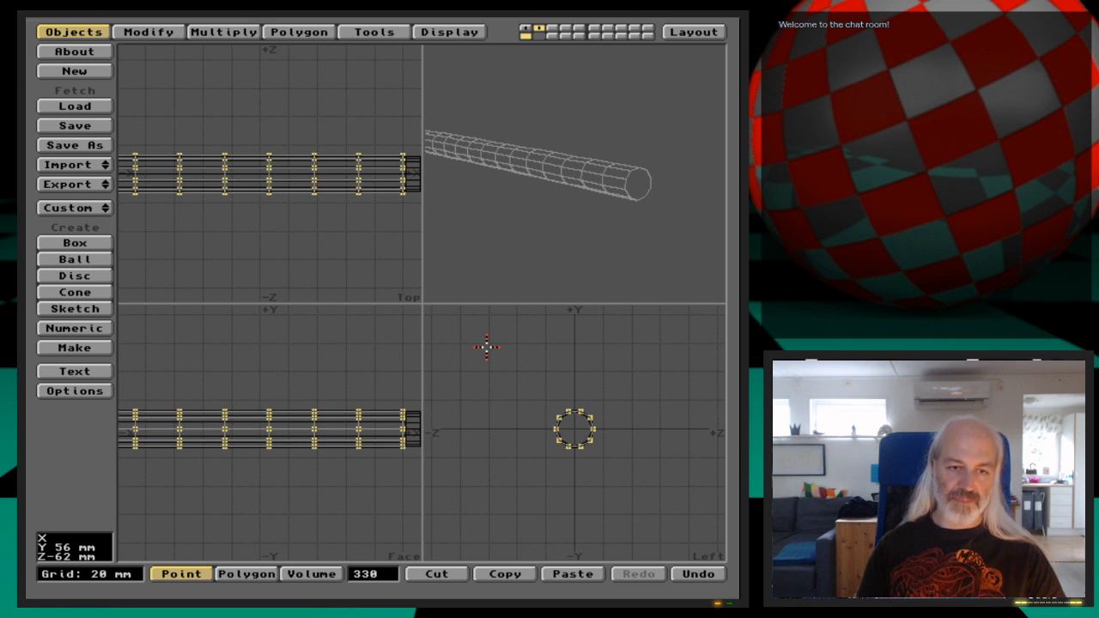
pyautogui.press('u')
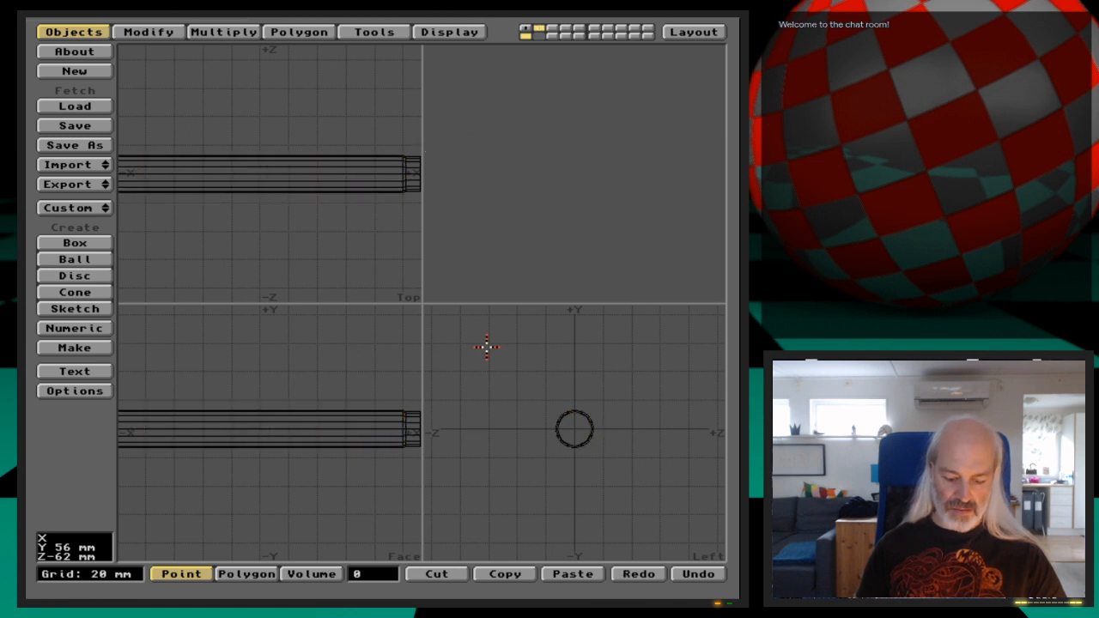
# Create a 10-sided disc with 42 segments along X from -500 mm to 500 mm with 13 mm radii.
pyautogui.click(109, 277)
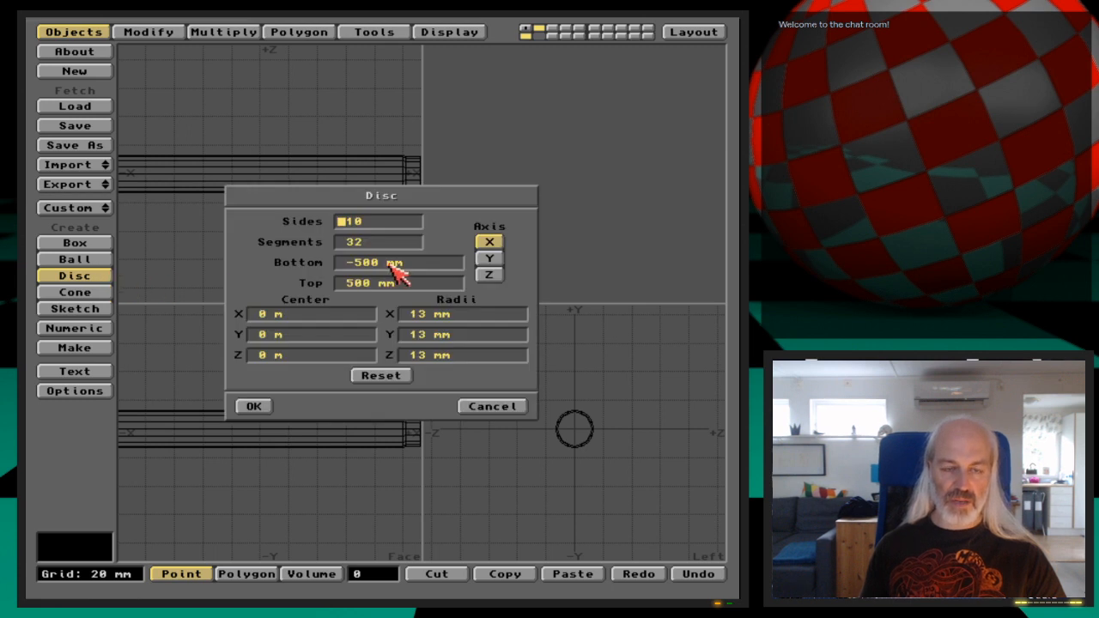
pyautogui.click(422, 240)
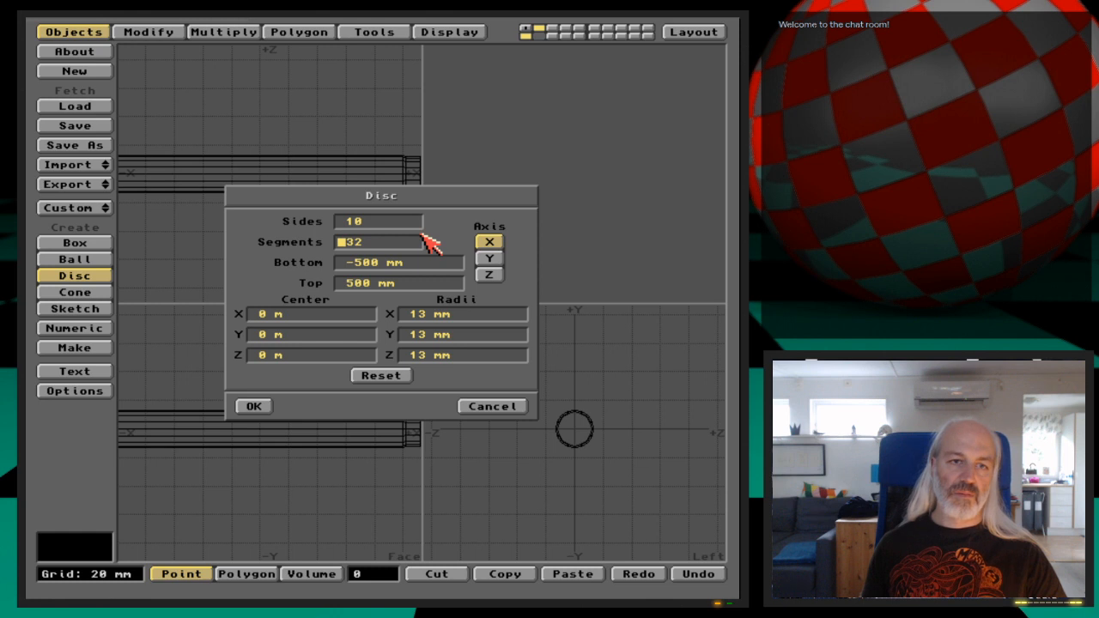
pyautogui.press('Delete')
pyautogui.write('42')
pyautogui.press('Tab')
pyautogui.press('Tab')
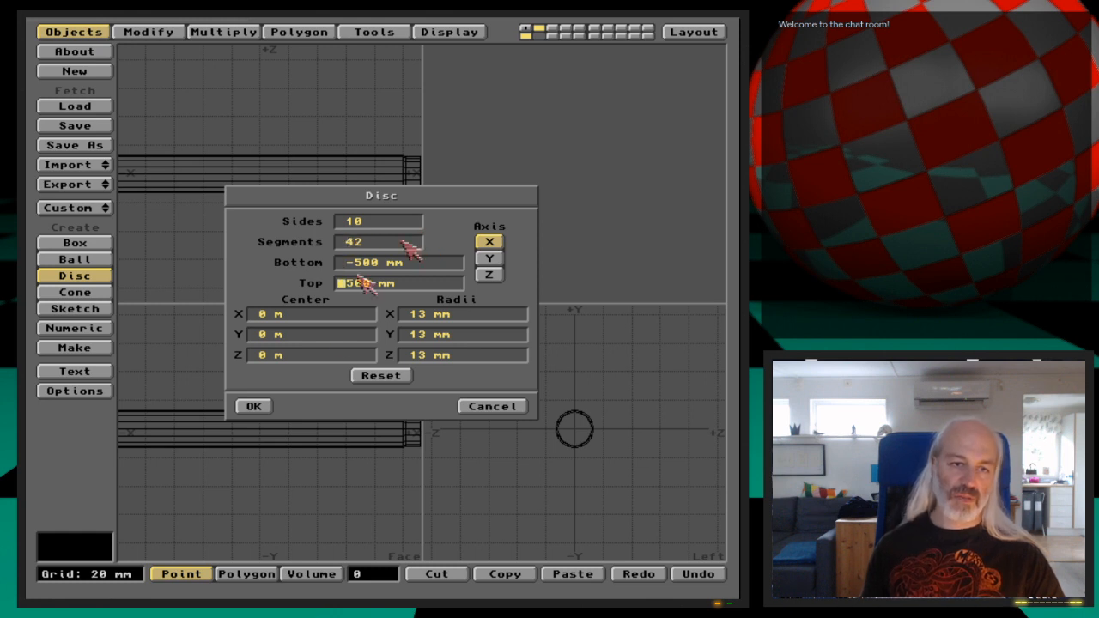
pyautogui.click(255, 406)
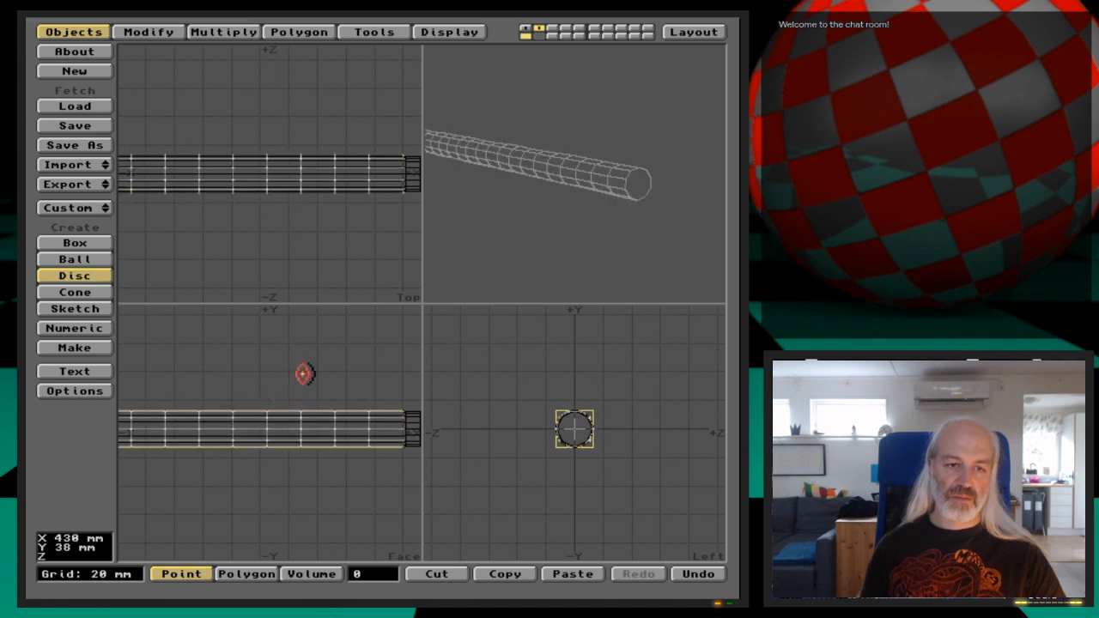
pyautogui.press('Return')
# Select all points to check their number, clear the selection, and remove the disc's polygons so only its points are kept.
pyautogui.hotkey('shift', "'")
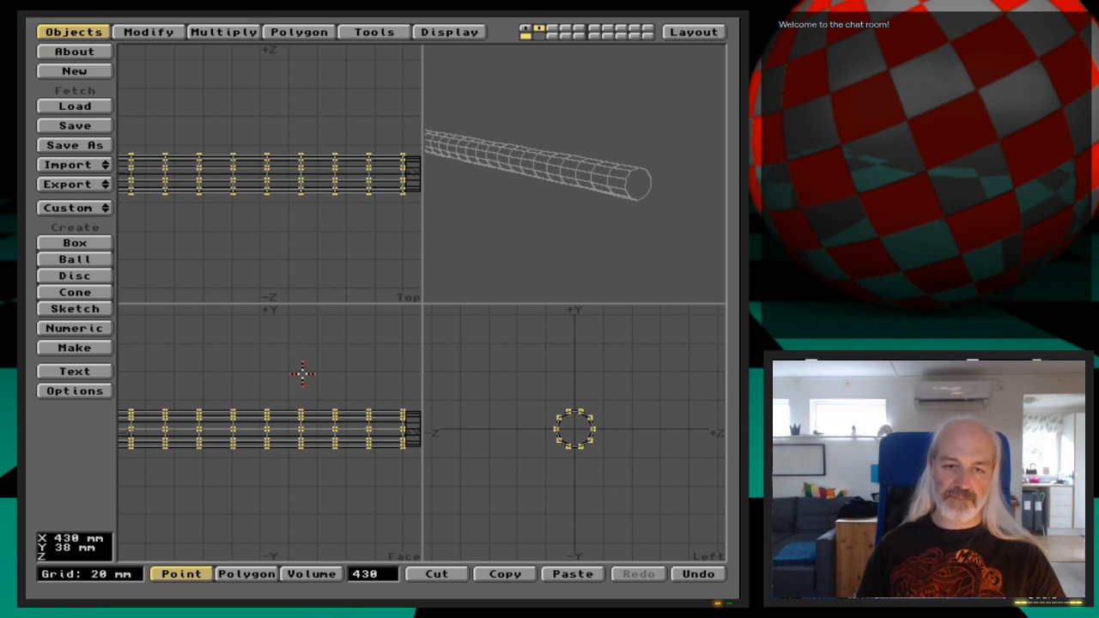
pyautogui.press('/')
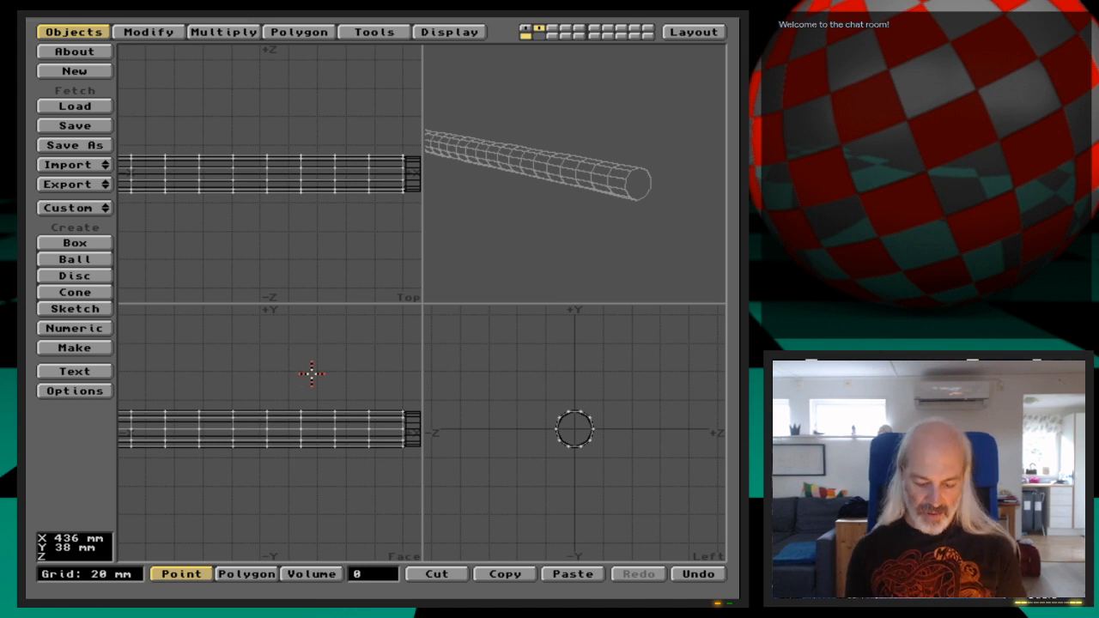
pyautogui.press('k')
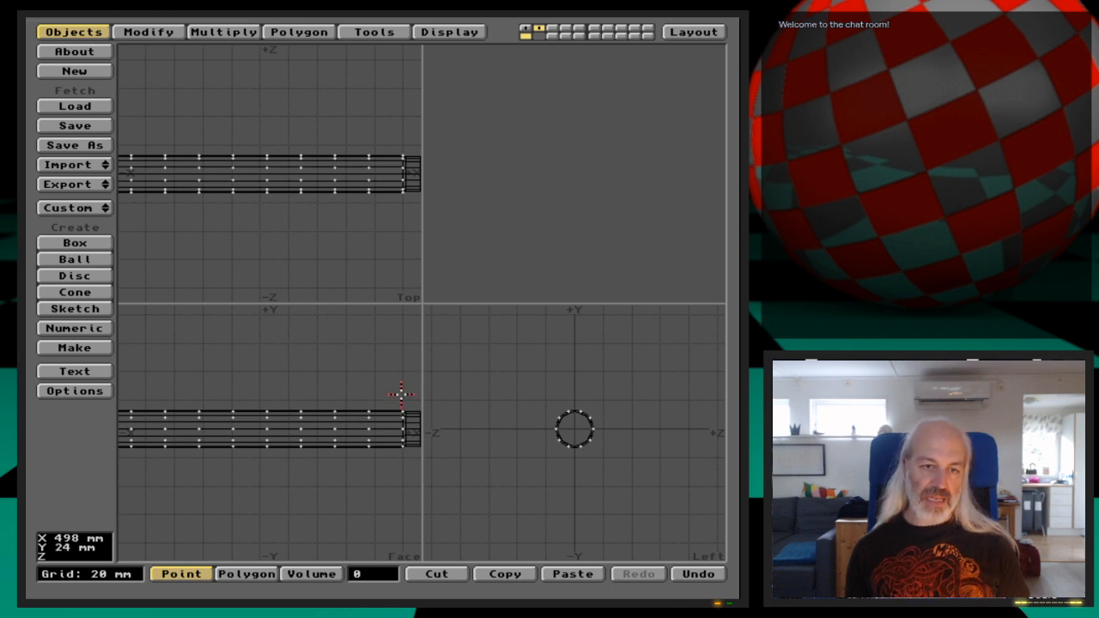
# Select the outermost ring of points at both ends of the tube and delete them.
pyautogui.click(401, 414)
pyautogui.moveTo(401, 414); pyautogui.dragTo(403, 454)
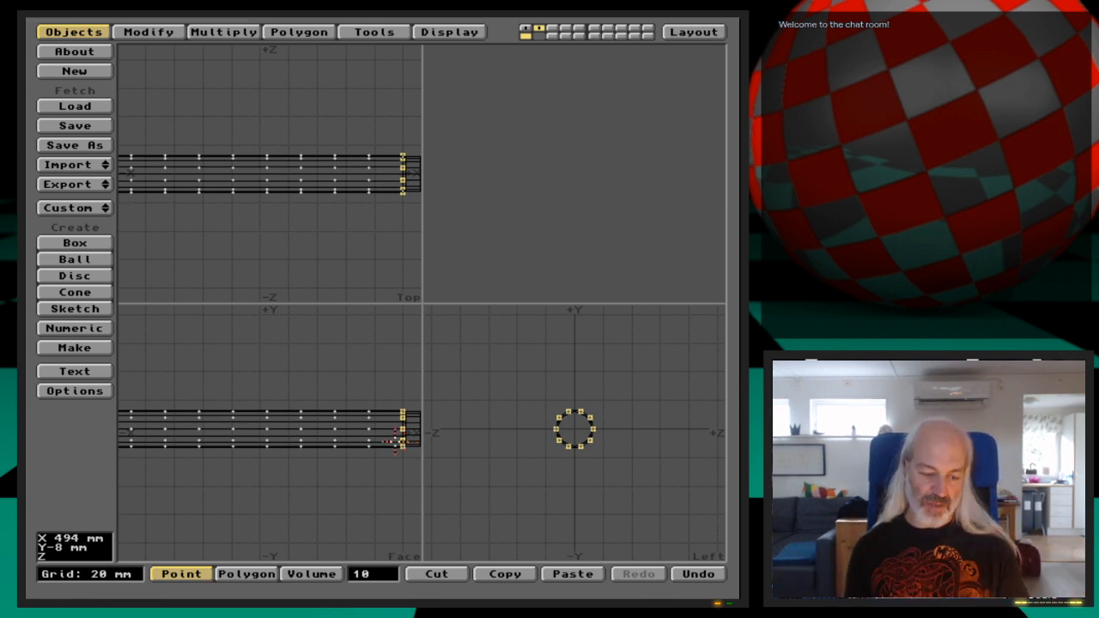
pyautogui.press('a')
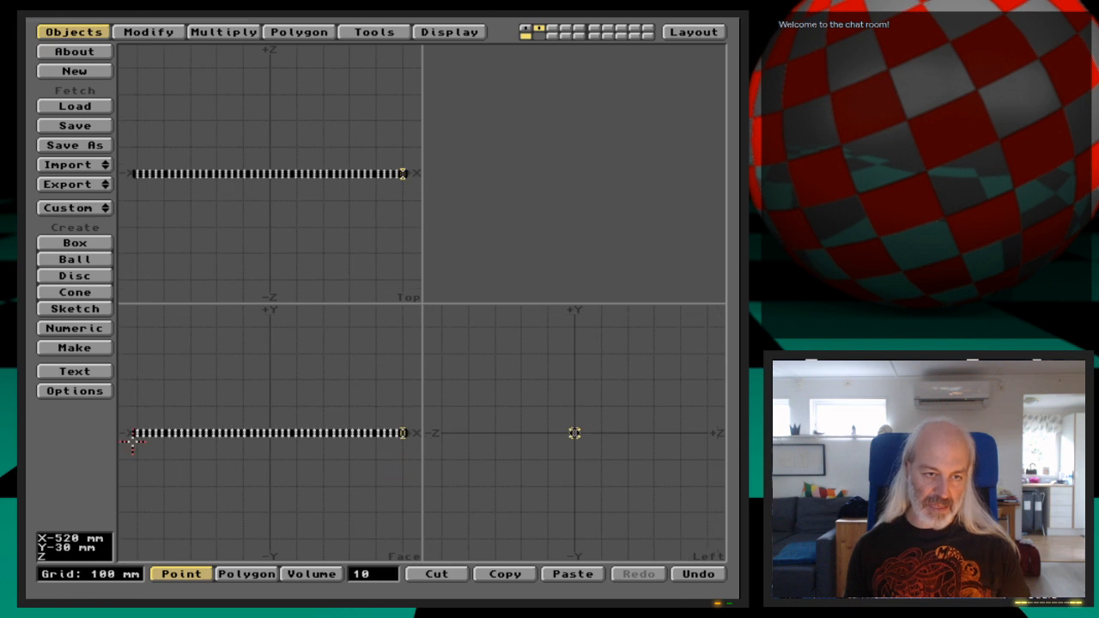
pyautogui.press('g')
pyautogui.press('.')
pyautogui.press('.')
pyautogui.press('.')
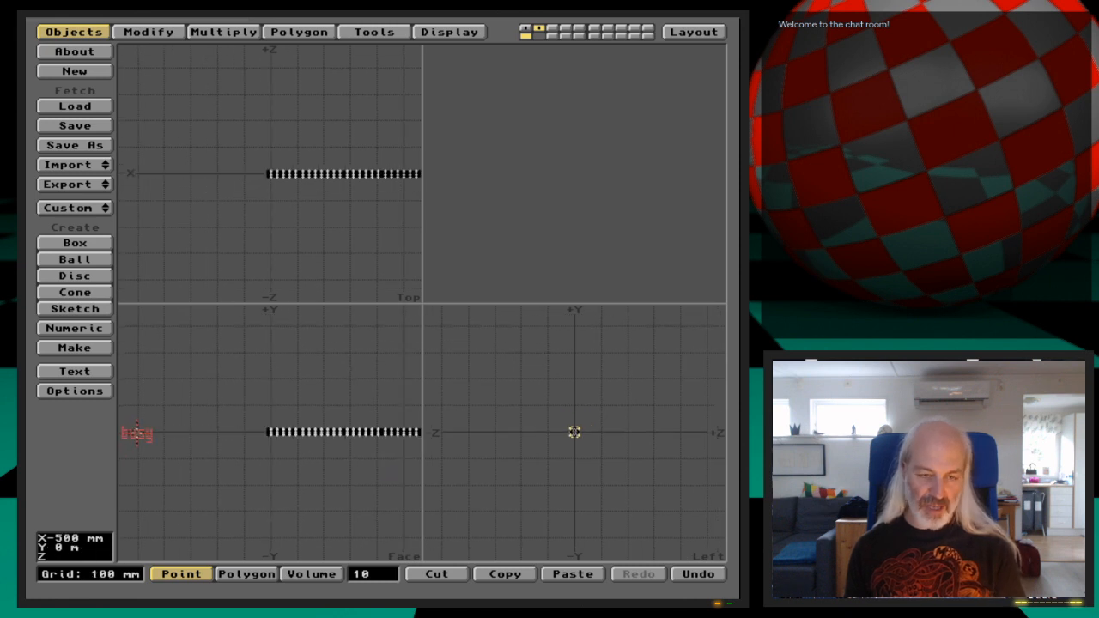
pyautogui.press('.')
pyautogui.press('.')
pyautogui.moveTo(278, 385); pyautogui.dragTo(277, 494)
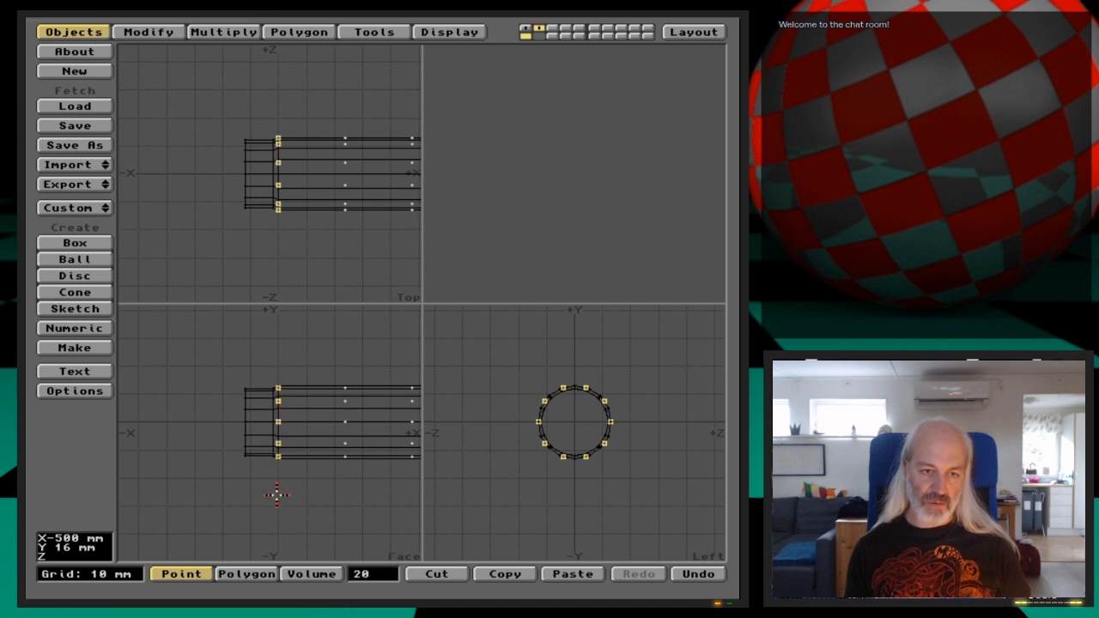
pyautogui.press('x')
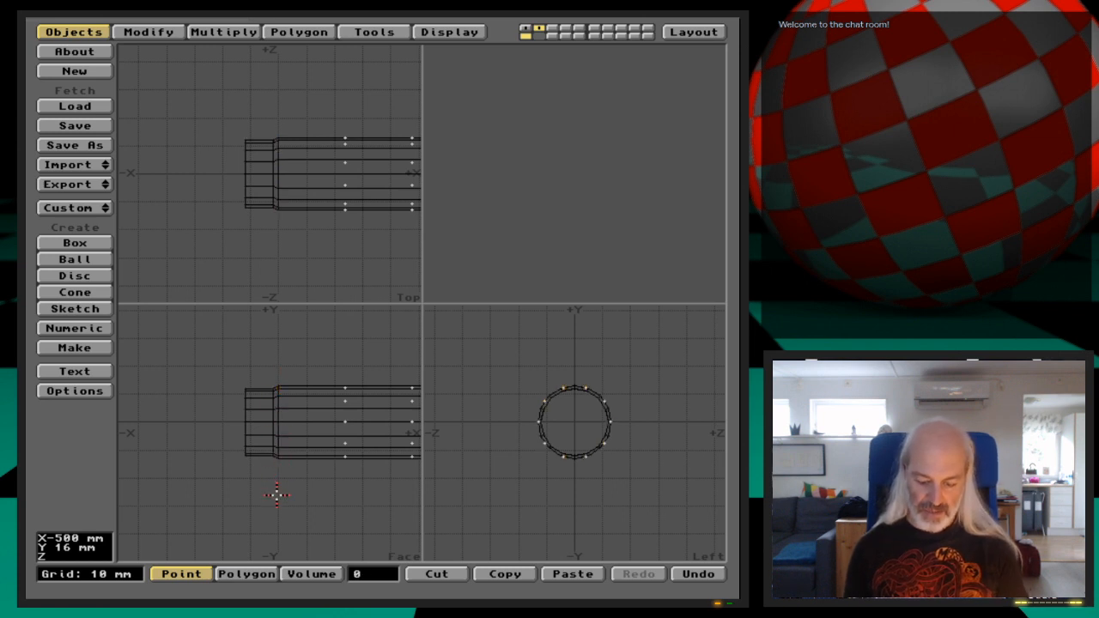
# Select all remaining points along the tube to check their number, and clear the selection.
pyautogui.hotkey('shift', "'")
pyautogui.click(380, 575)
pyautogui.press('a')
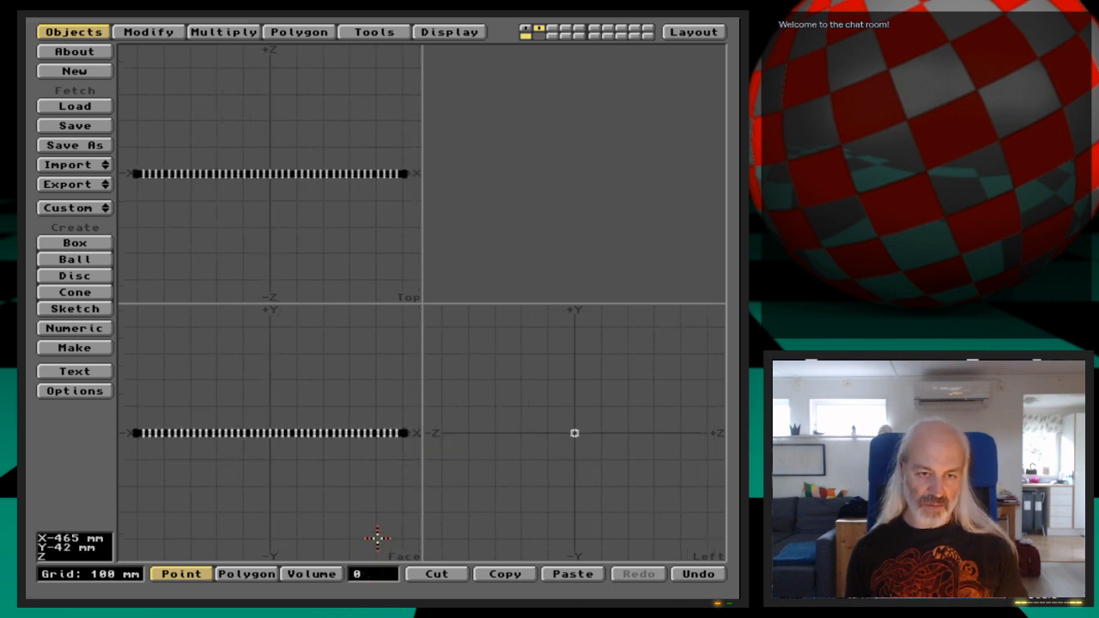
pyautogui.hotkey('shift', "'")
pyautogui.hotkey('shift', "'")
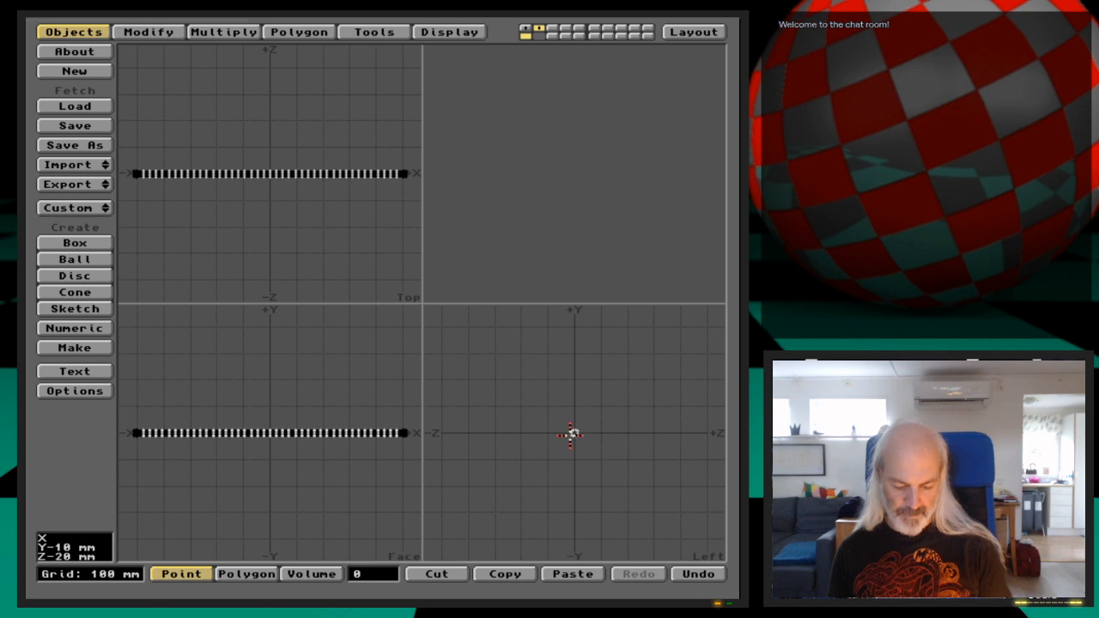
# Select the points on the +Z half of the tube's circular profile to check their number, and clear the selection.
pyautogui.press('g')
pyautogui.press('.')
pyautogui.press('.')
pyautogui.press('.')
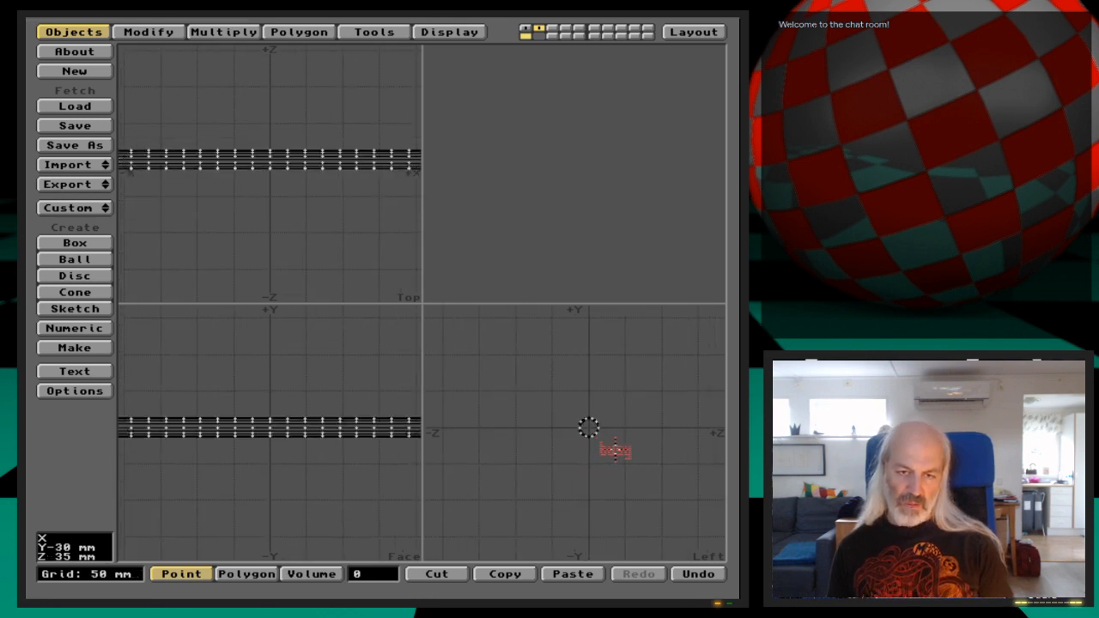
pyautogui.press('.')
pyautogui.press('.')
pyautogui.press('.')
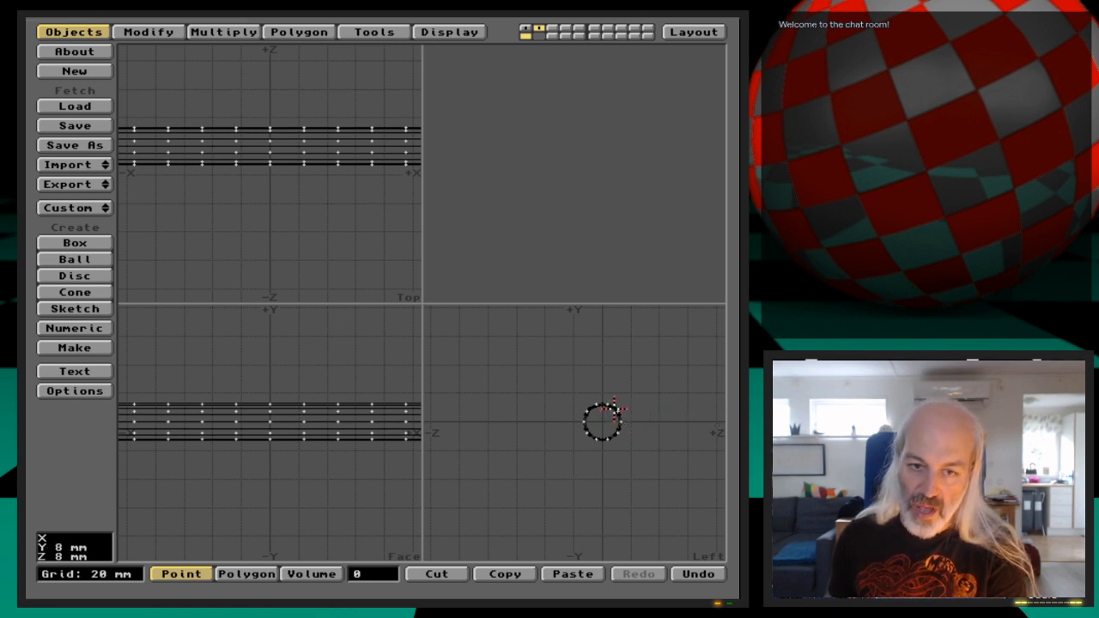
pyautogui.moveTo(606, 405); pyautogui.dragTo(610, 438)
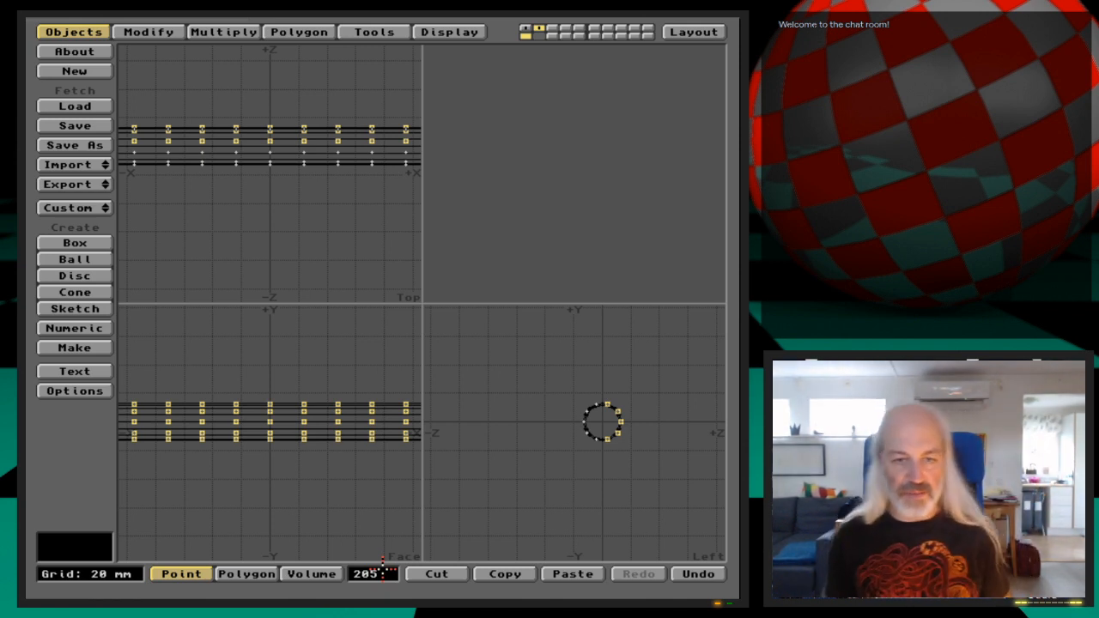
pyautogui.click(392, 515)
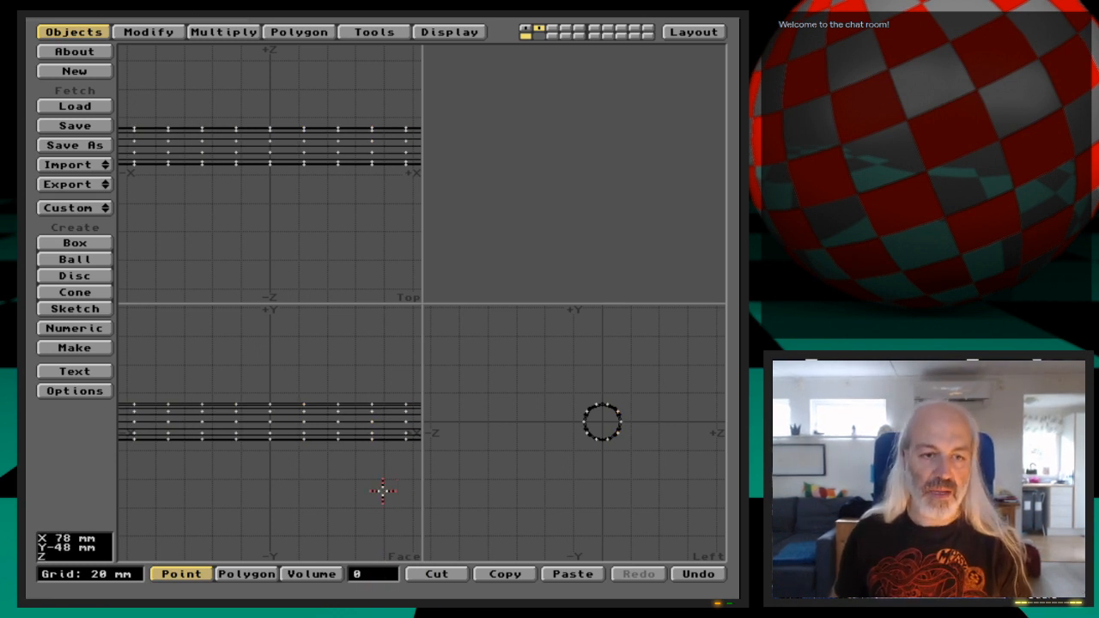
pyautogui.press('a')
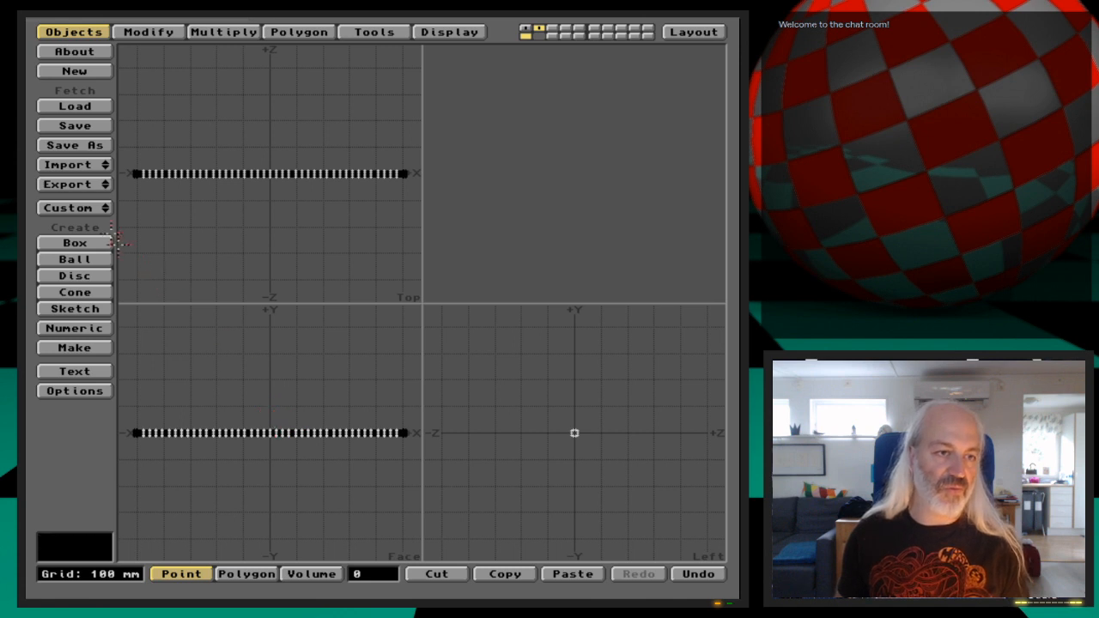
# Run the Light Swarm plug-in and try to point its scene file to 3d:webcast/Episode16/scenes.
pyautogui.click(90, 209)
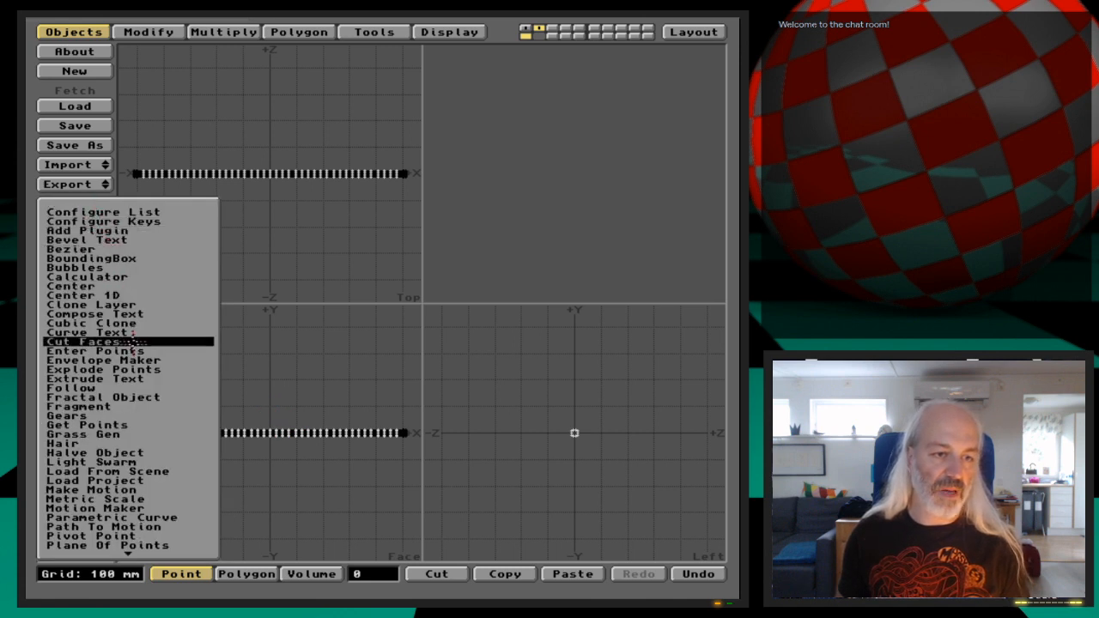
pyautogui.click(179, 462)
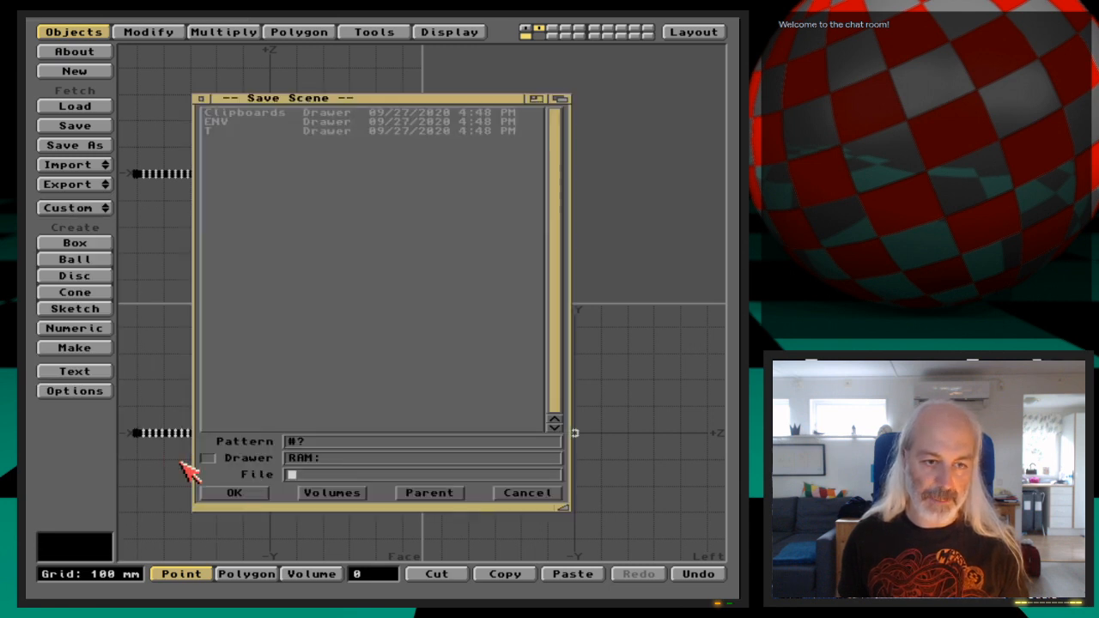
pyautogui.write('3d:webcast/')
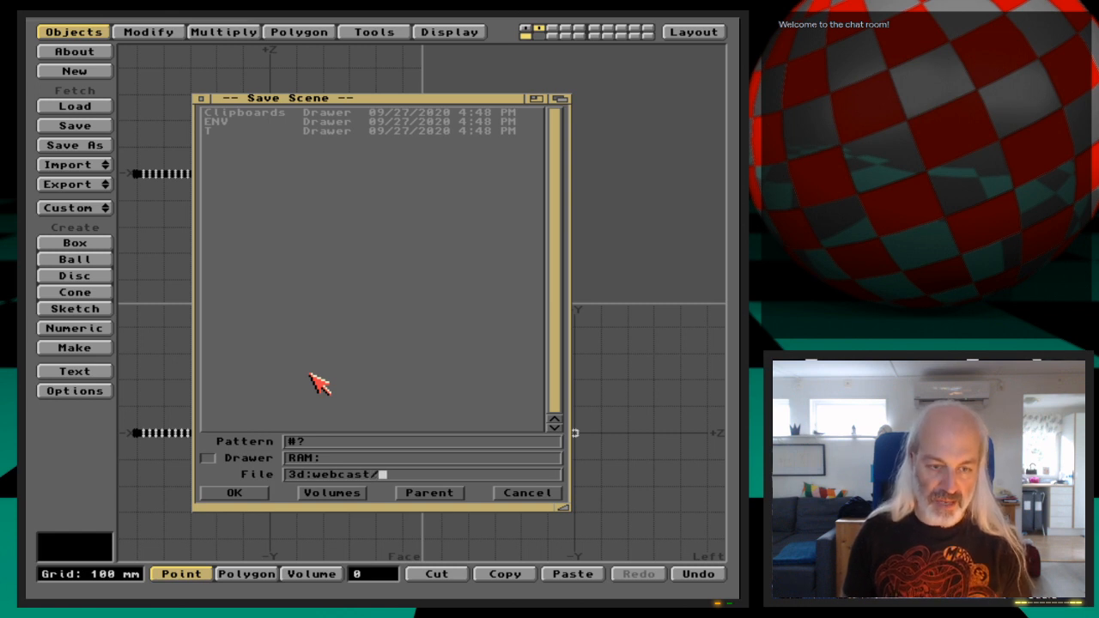
pyautogui.write('Episode')
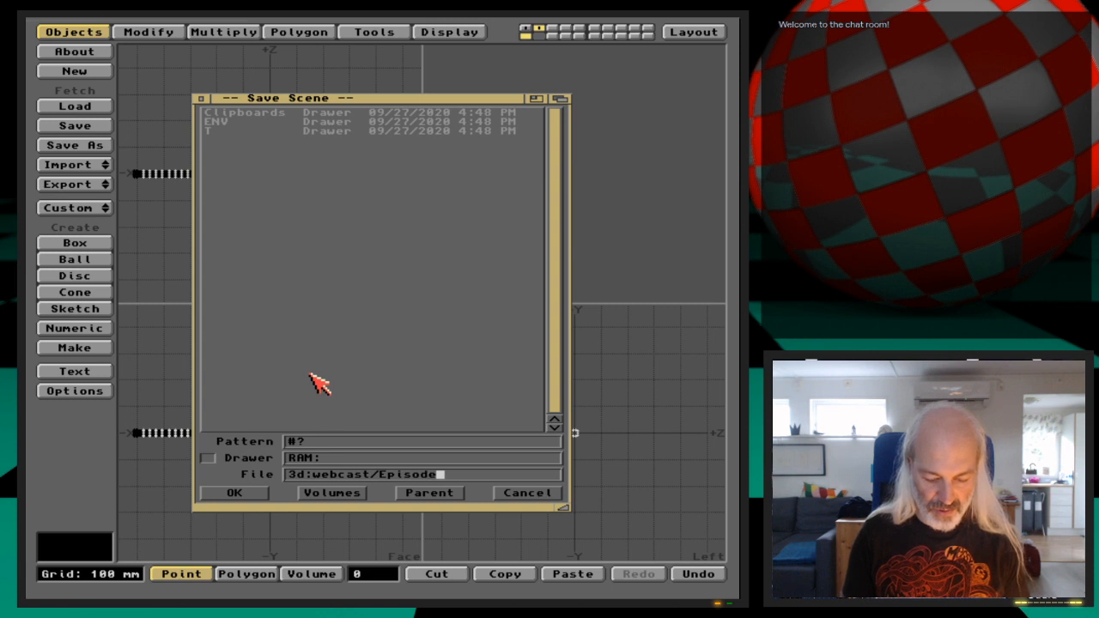
pyautogui.write('16/')
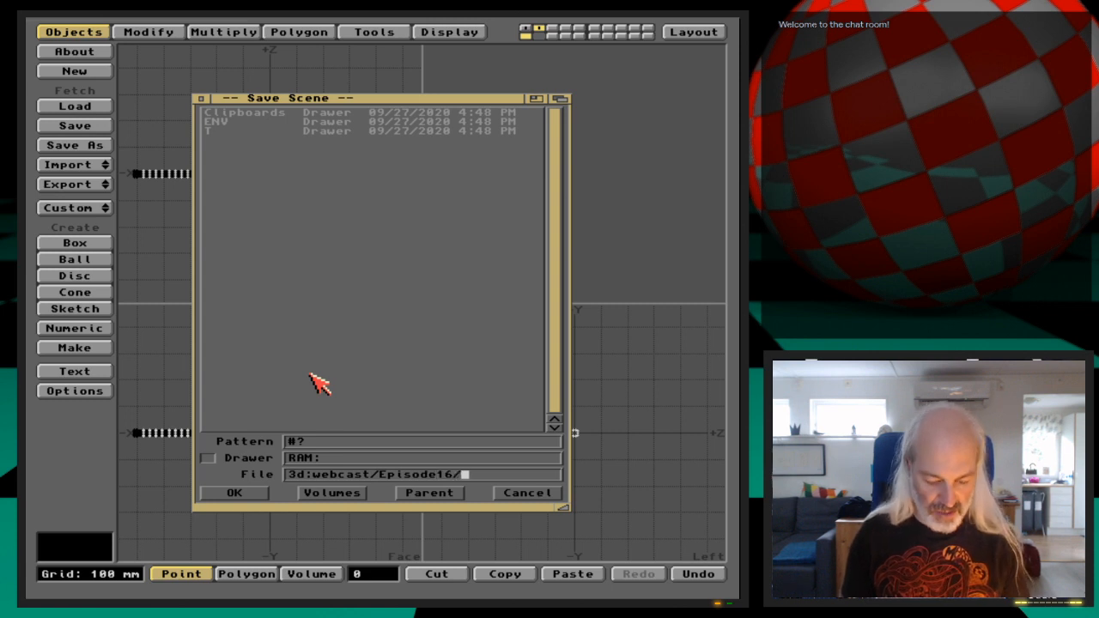
pyautogui.write('scenes')
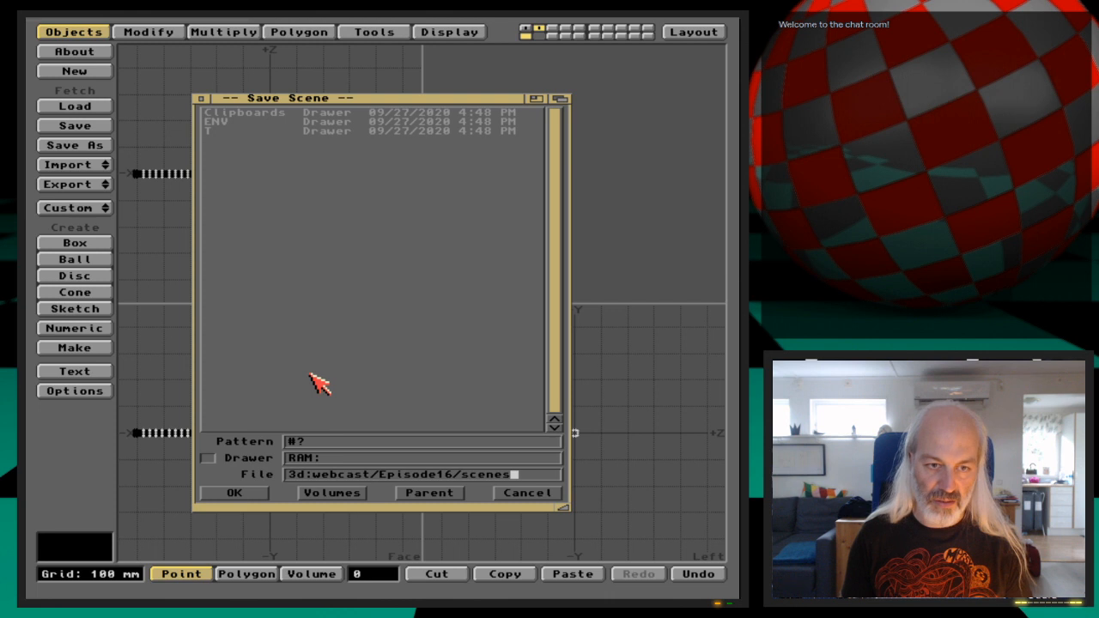
pyautogui.press('Return')
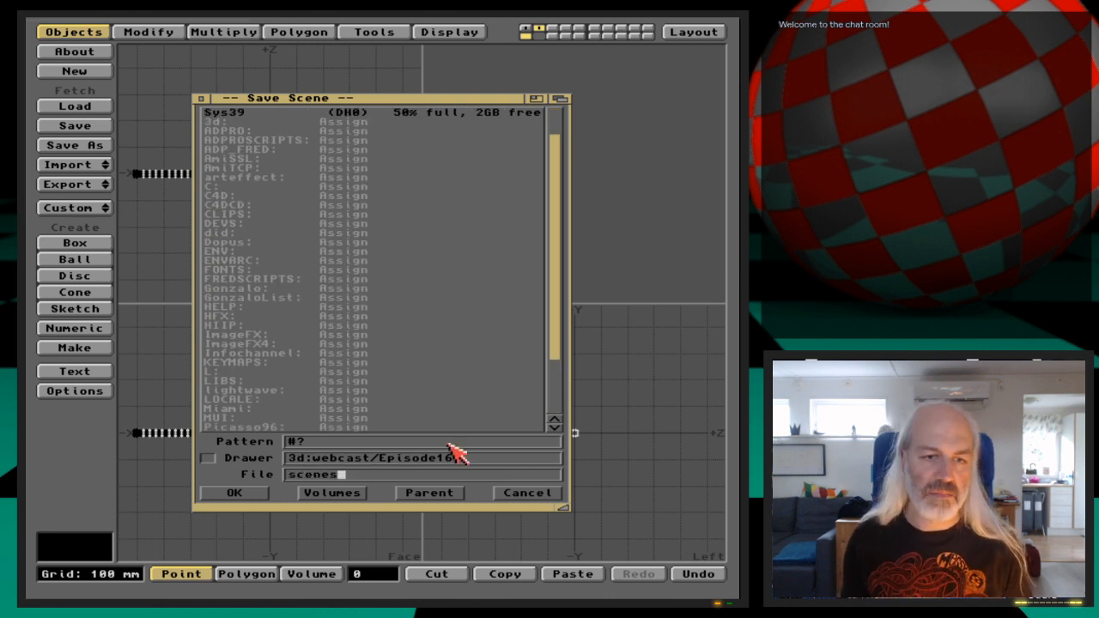
# Change the save location of the scene to the drawer 3d:webcast/Ep.16/Scenes.
pyautogui.click(479, 464)
pyautogui.press('BackSpace')
pyautogui.press('BackSpace')
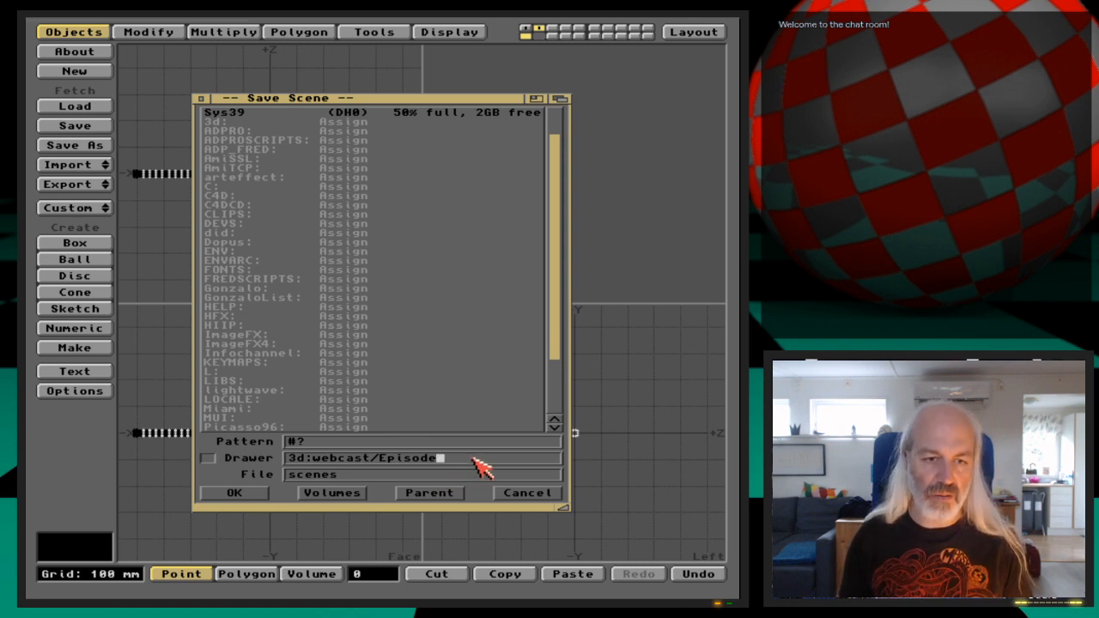
pyautogui.press('BackSpace')
pyautogui.press('BackSpace')
pyautogui.press('BackSpace')
pyautogui.press('BackSpace')
pyautogui.press('BackSpace')
pyautogui.press('BackSpace')
pyautogui.press('BackSpace')
pyautogui.press('BackSpace')
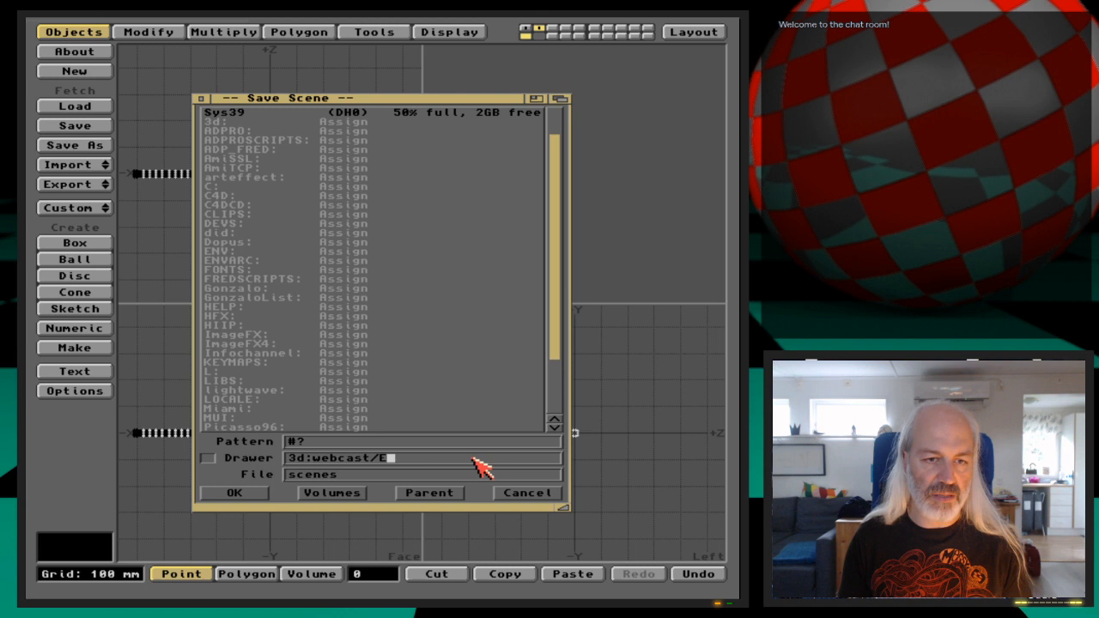
pyautogui.press('Return')
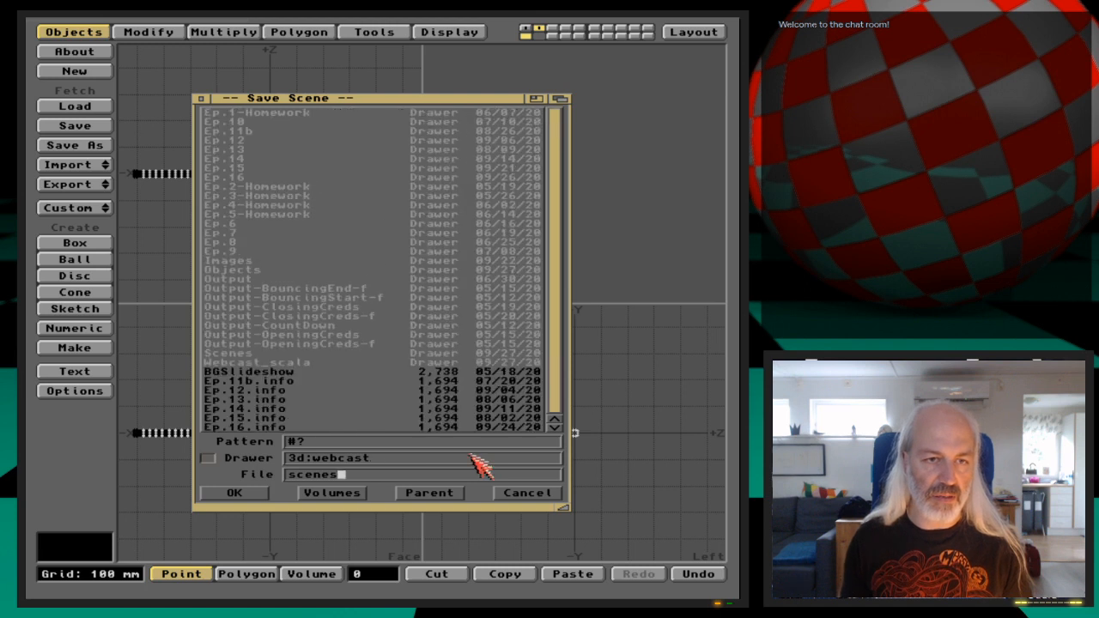
pyautogui.click(244, 178)
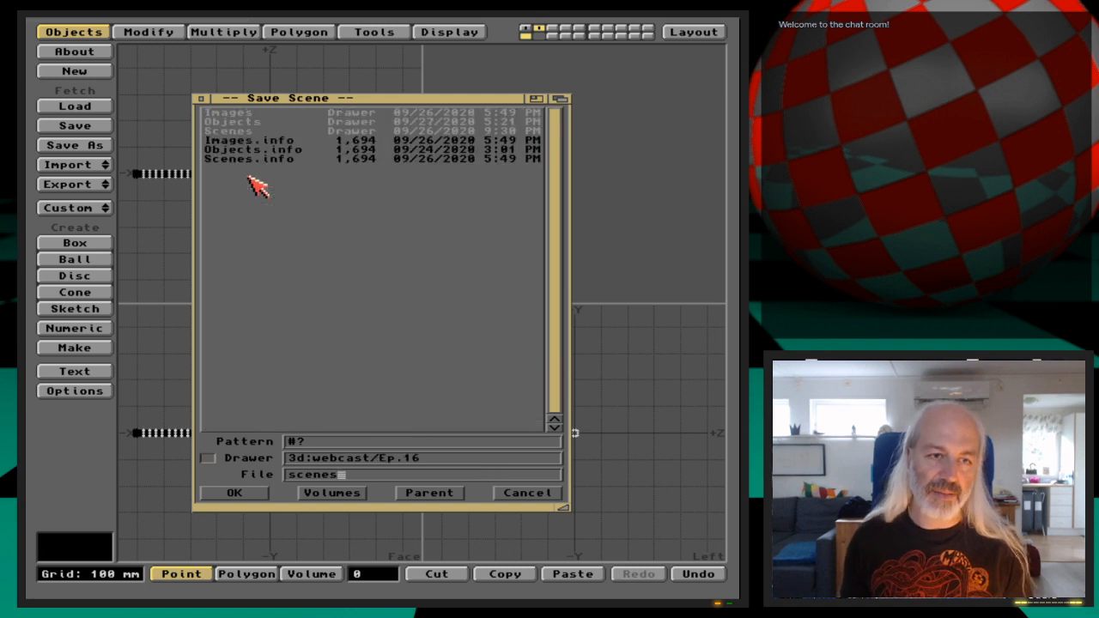
pyautogui.click(266, 131)
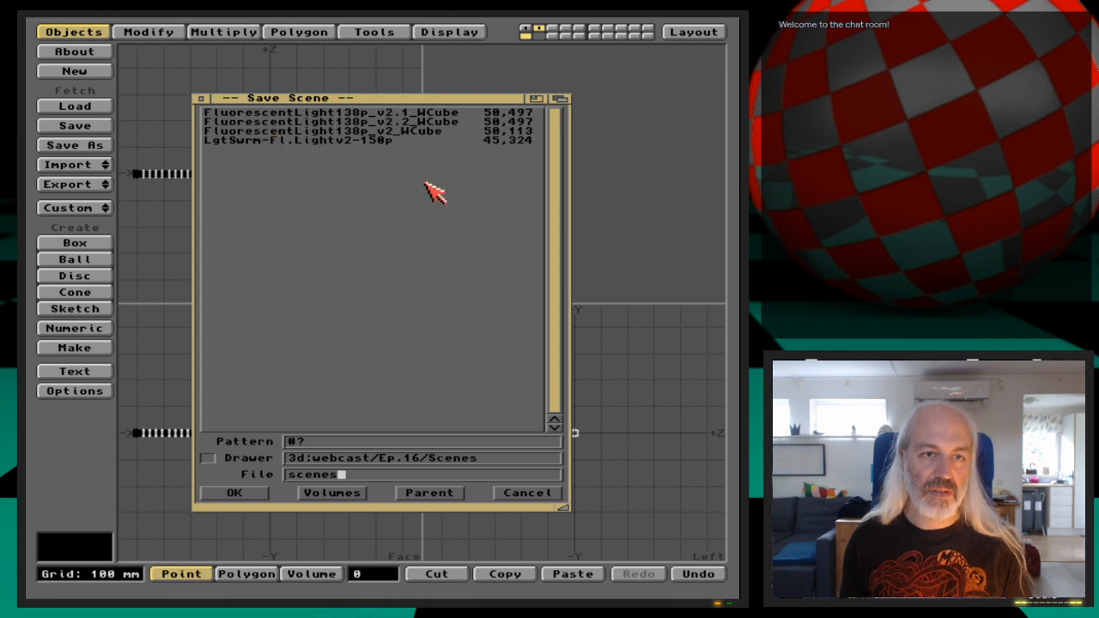
# Name the scene file LgtSwrm-FLamp-400p and confirm the save location.
pyautogui.moveTo(441, 99); pyautogui.dragTo(590, 58)
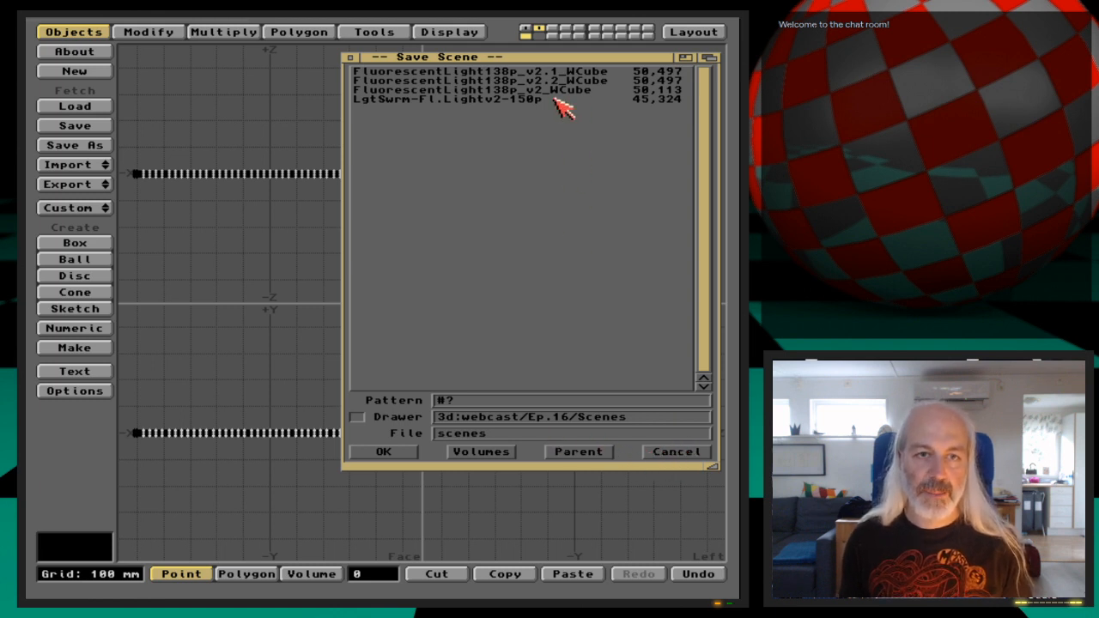
pyautogui.click(515, 432)
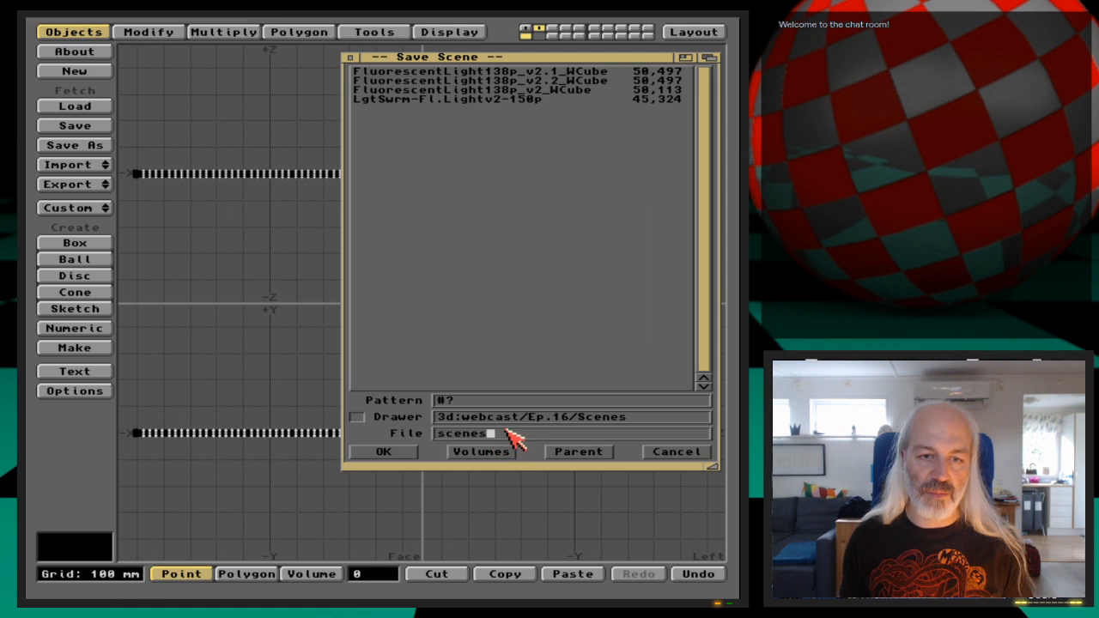
pyautogui.press('BackSpace')
pyautogui.press('BackSpace')
pyautogui.press('BackSpace')
pyautogui.press('BackSpace')
pyautogui.press('BackSpace')
pyautogui.press('BackSpace')
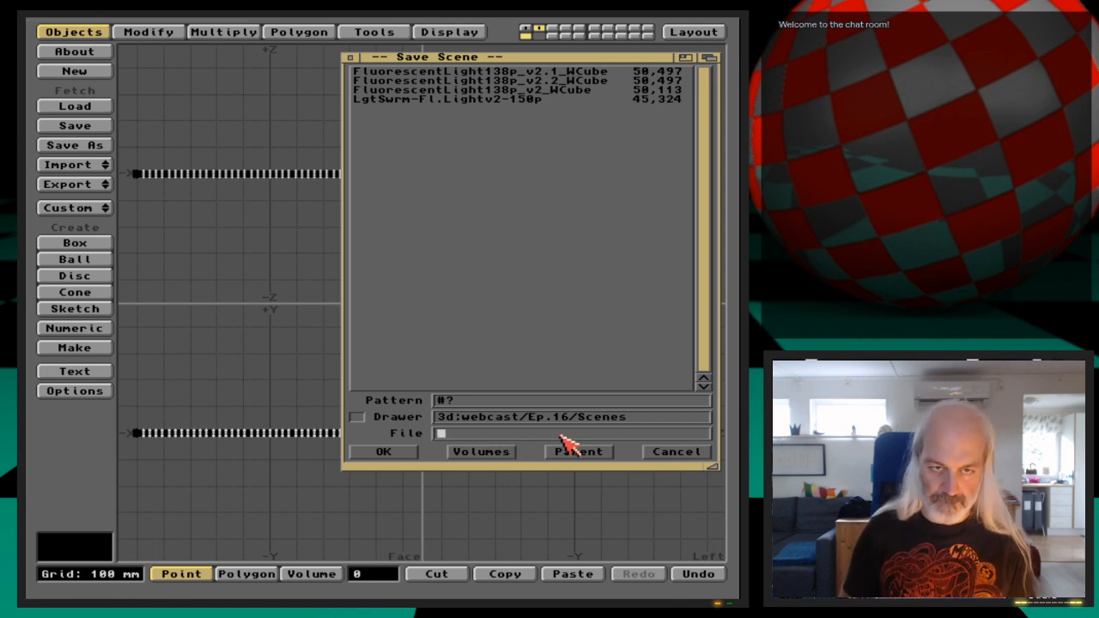
pyautogui.write('LgtSw')
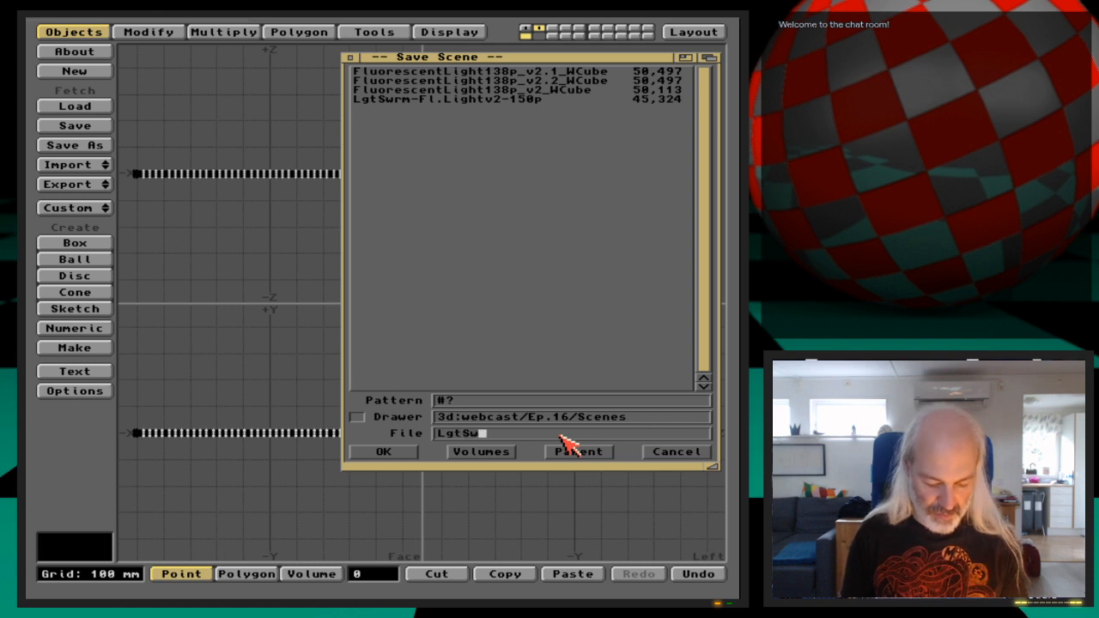
pyautogui.write('rm-')
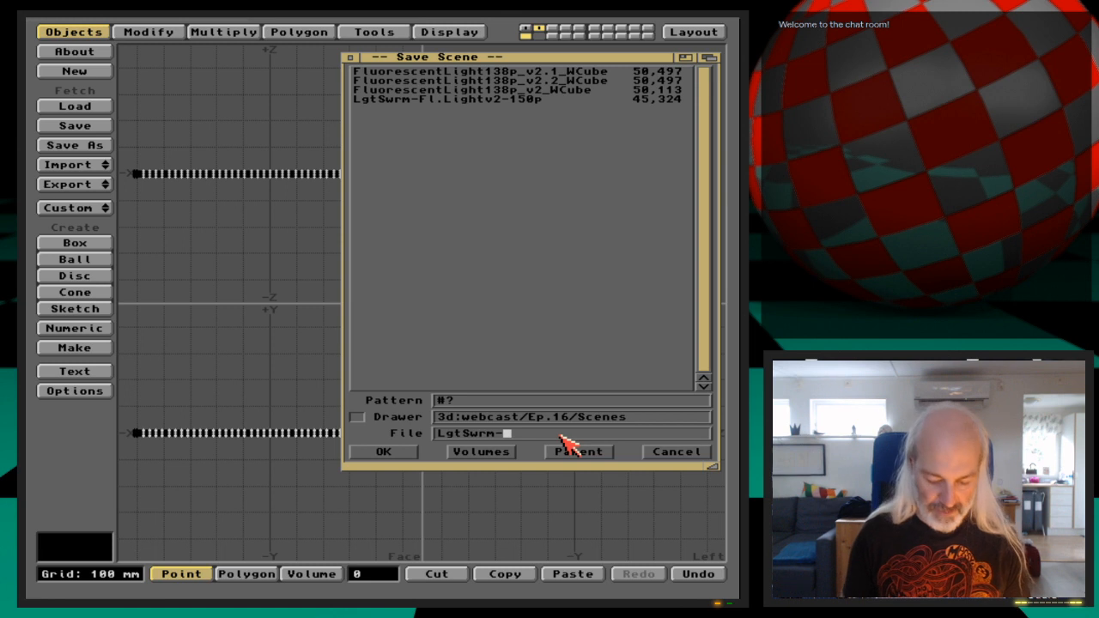
pyautogui.write('FLamp')
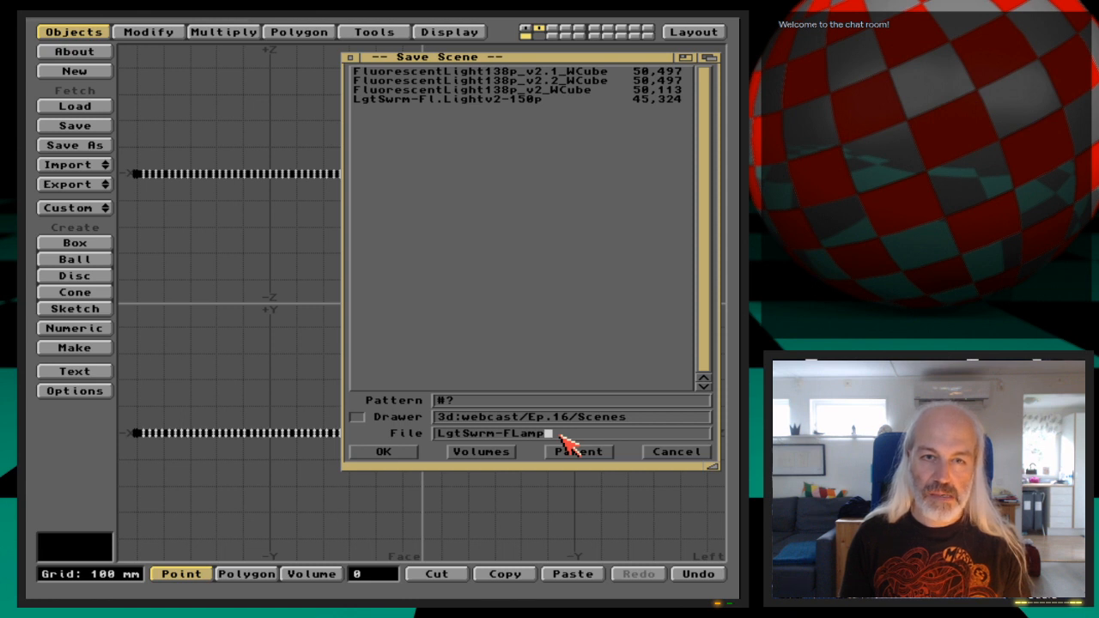
pyautogui.write('-')
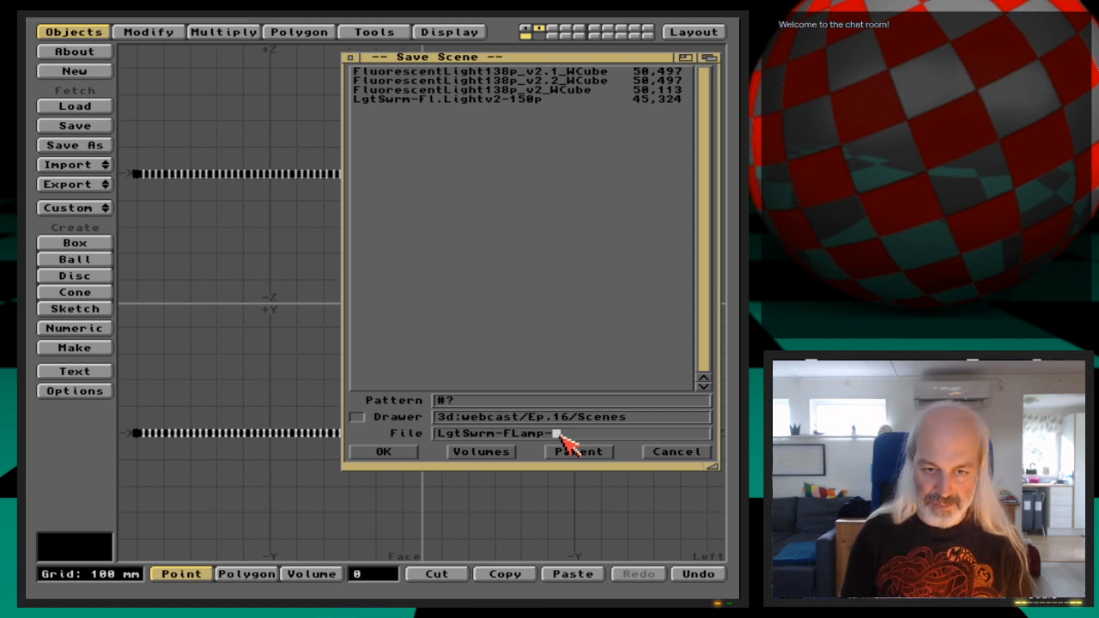
pyautogui.write('400p')
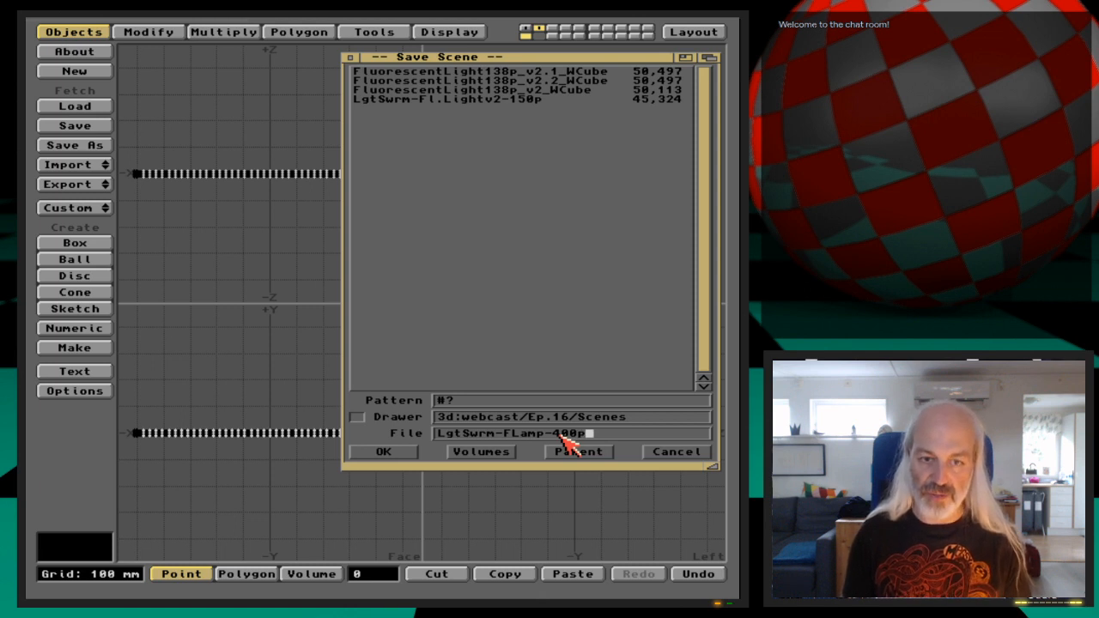
pyautogui.press('Return')
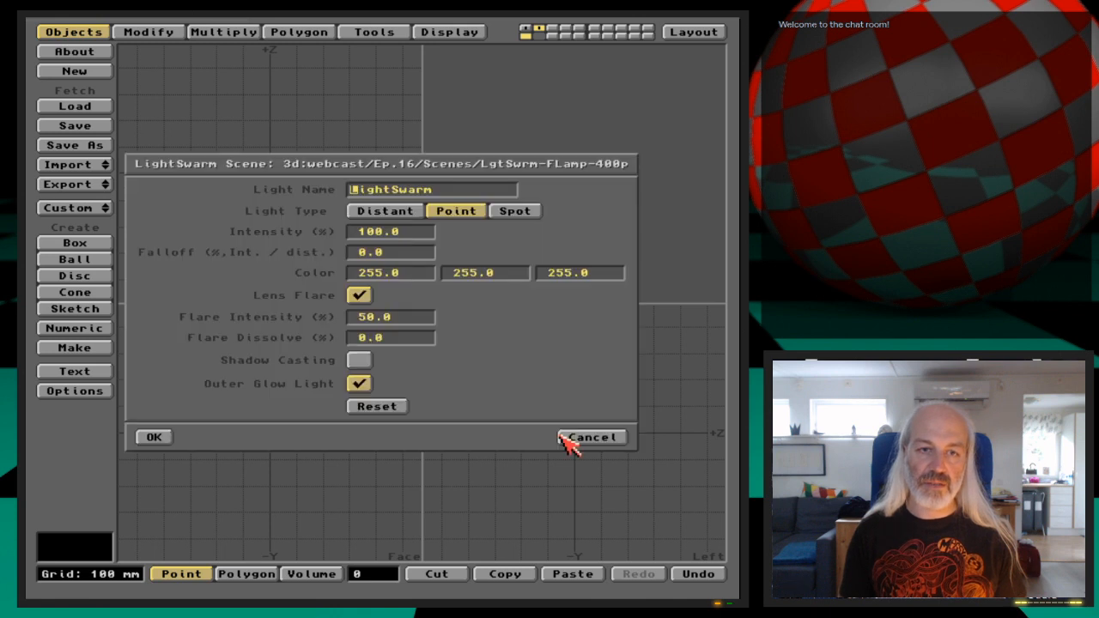
# Shorten the light name of the Light Swarm scene to Light.
pyautogui.press('End')
pyautogui.press('BackSpace')
pyautogui.press('BackSpace')
pyautogui.press('BackSpace')
pyautogui.press('BackSpace')
pyautogui.press('BackSpace')
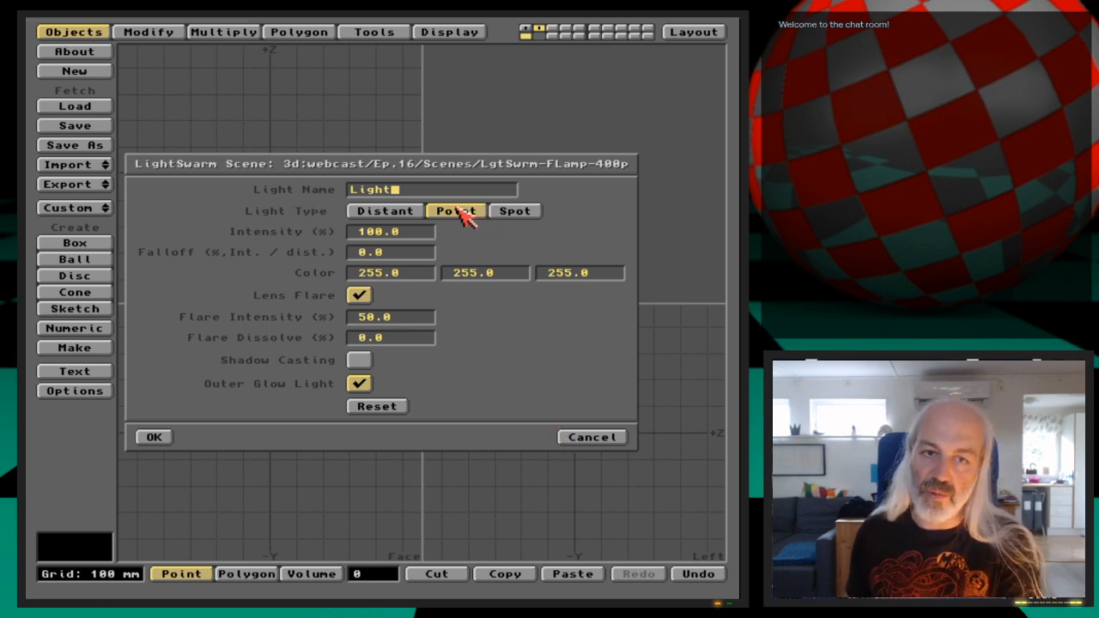
# Set the intensity of the point lights to 2%.
pyautogui.click(354, 232)
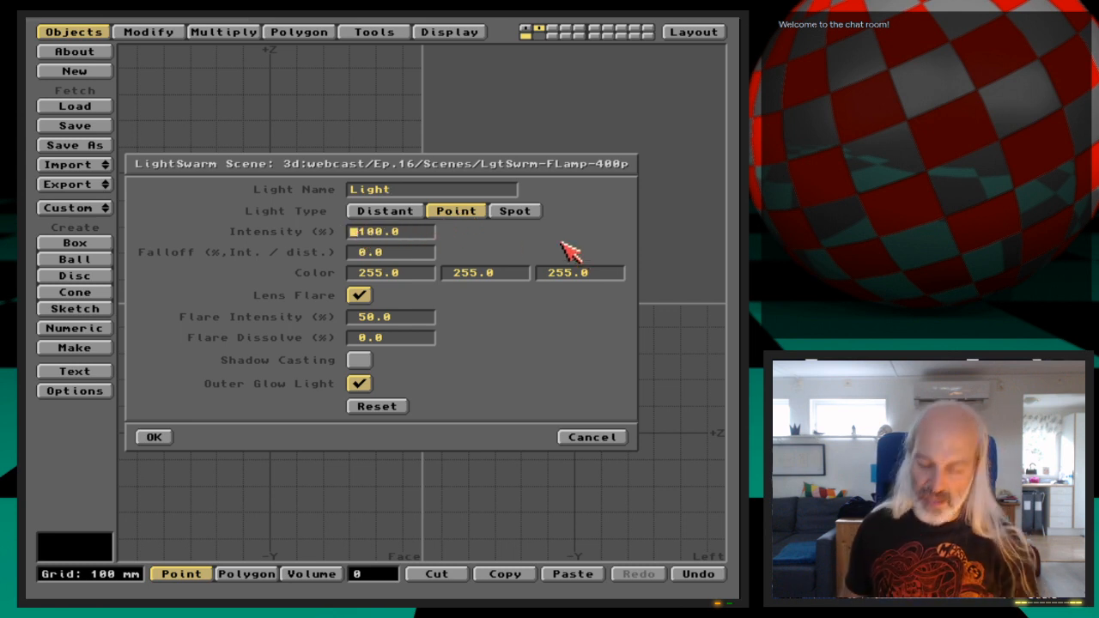
pyautogui.write('2')
pyautogui.press('Tab')
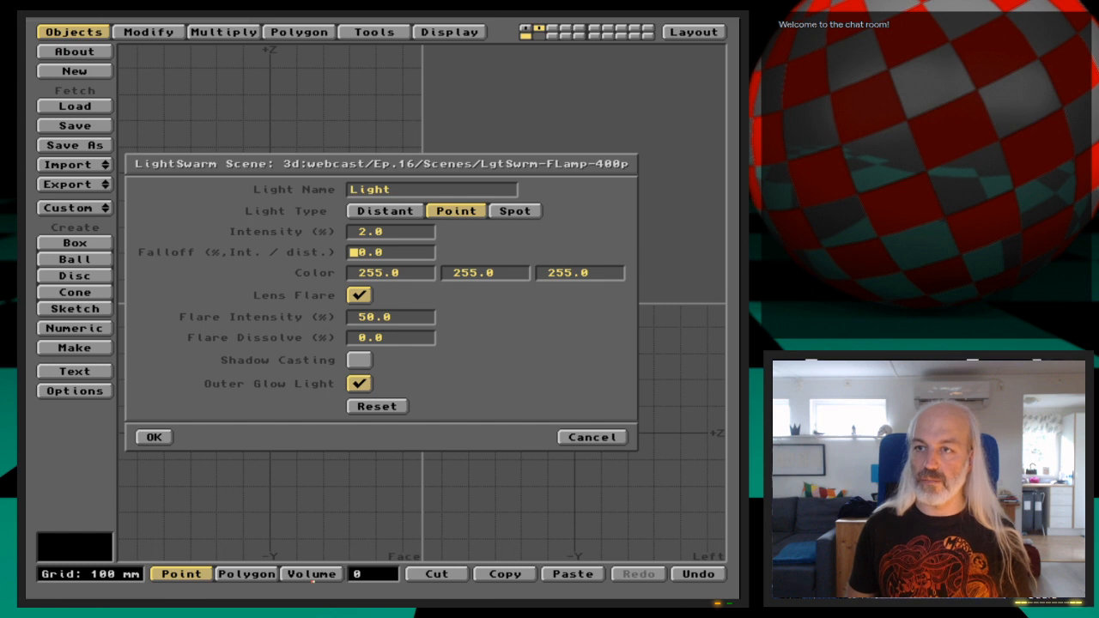
pyautogui.click(37, 479)
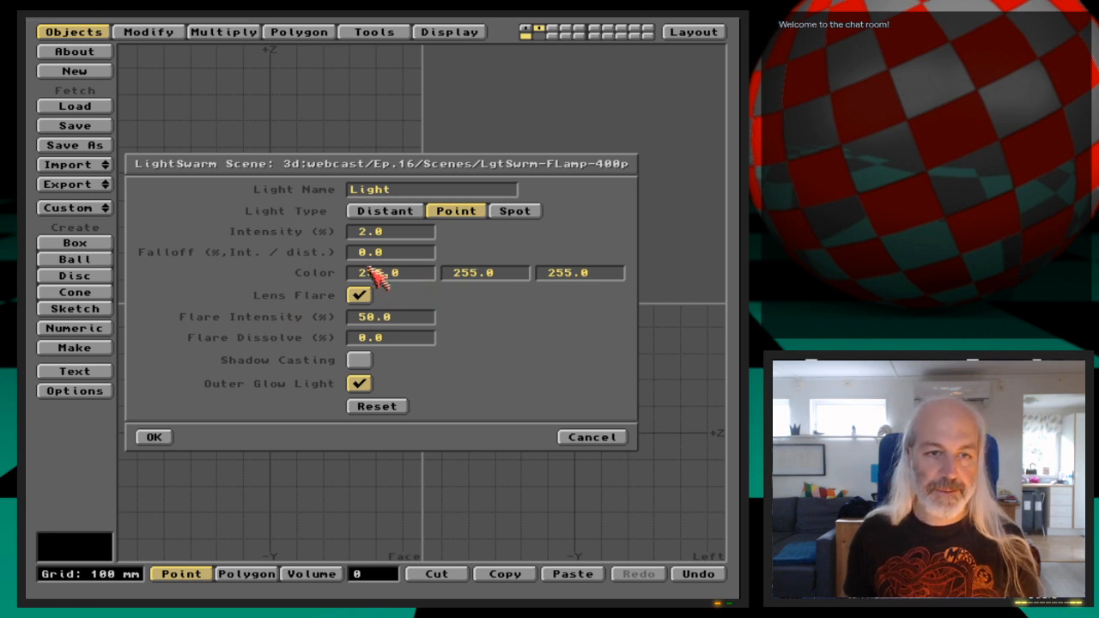
pyautogui.click(354, 231)
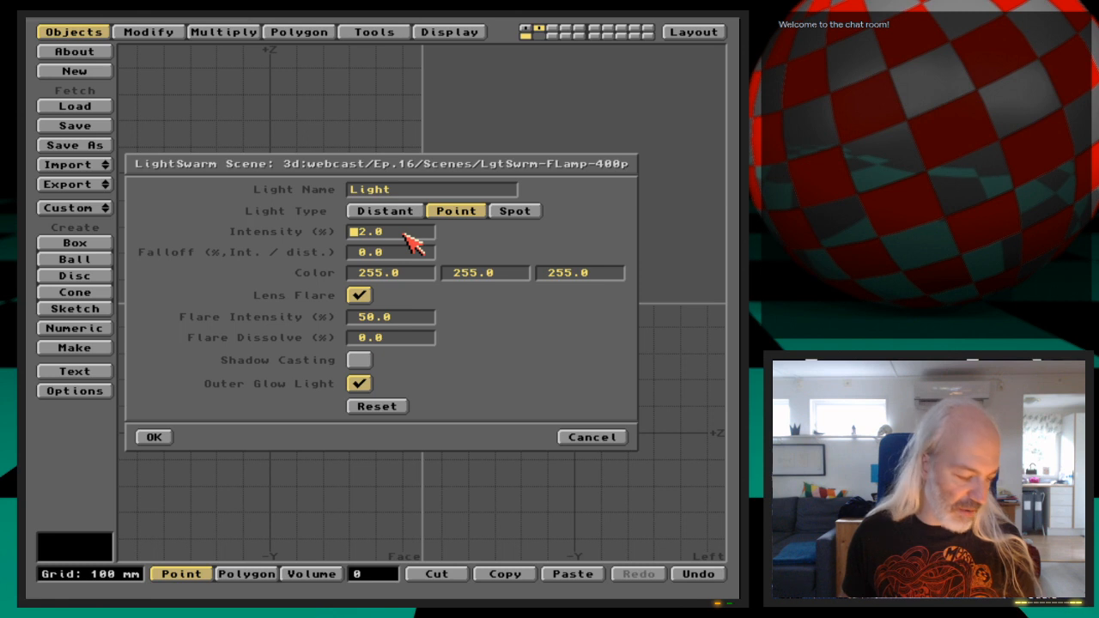
# Set the falloff of the point lights to 0.333.
pyautogui.click(361, 251)
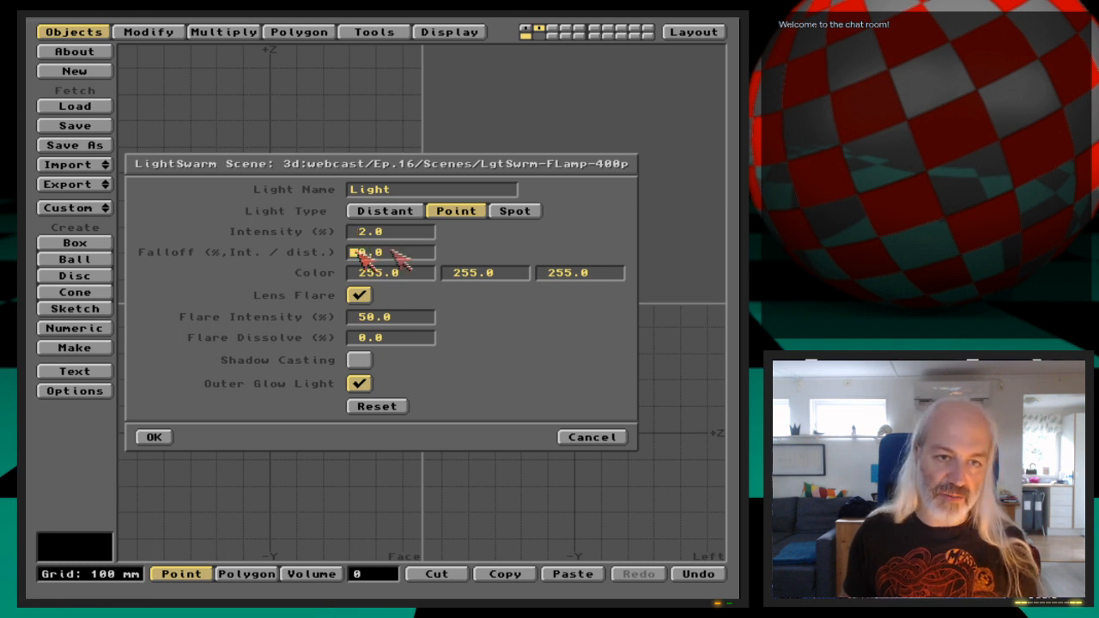
pyautogui.press('Delete')
pyautogui.press('Delete')
pyautogui.press('Delete')
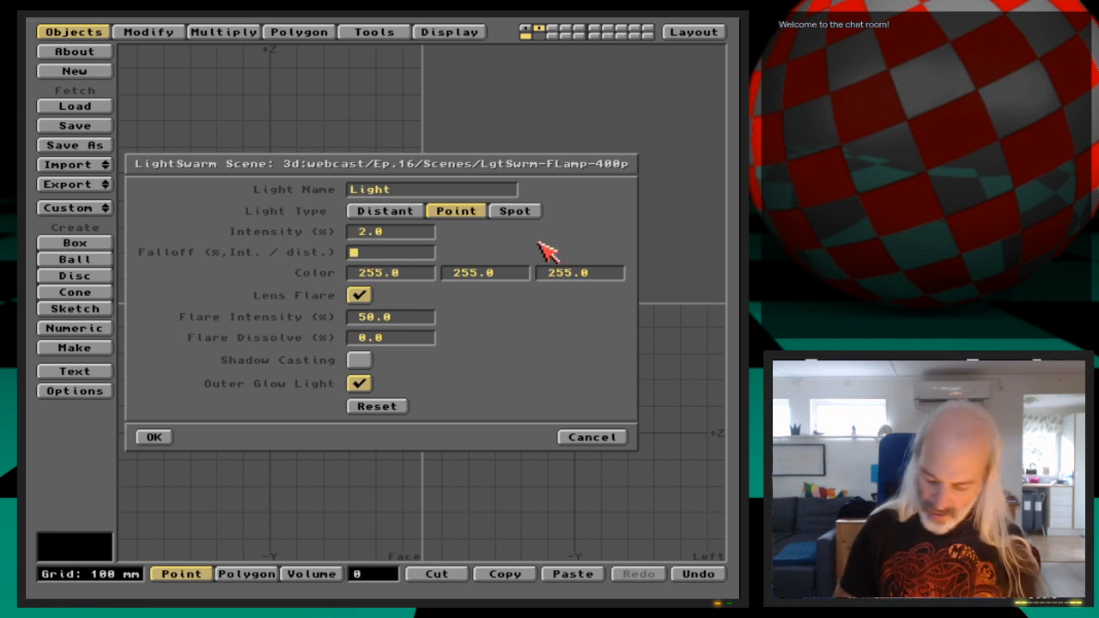
pyautogui.write('0.333')
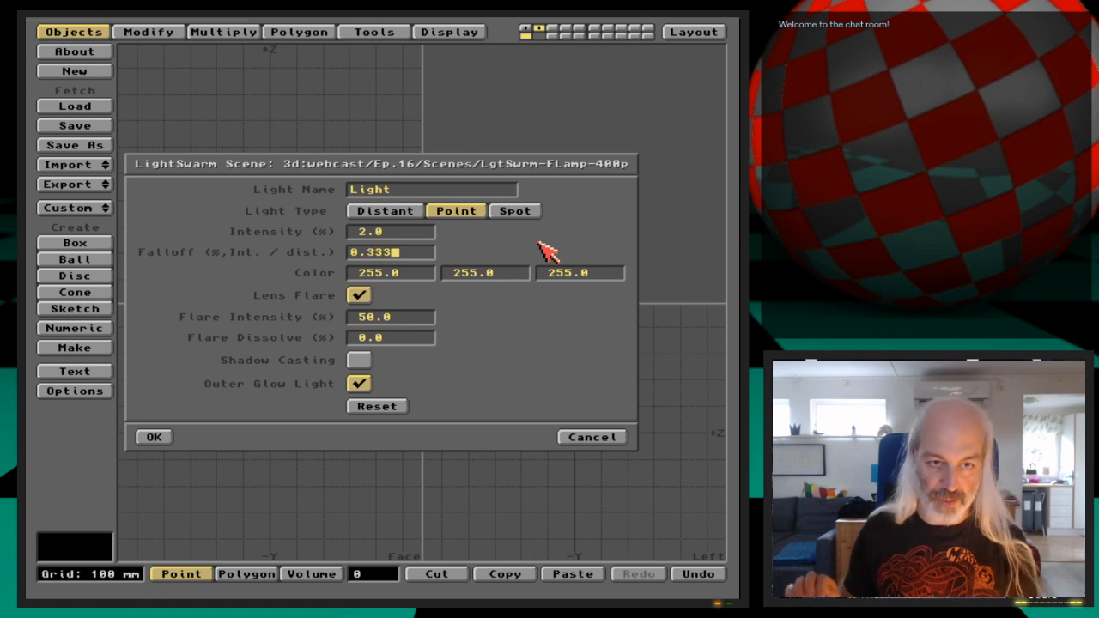
pyautogui.press('Tab')
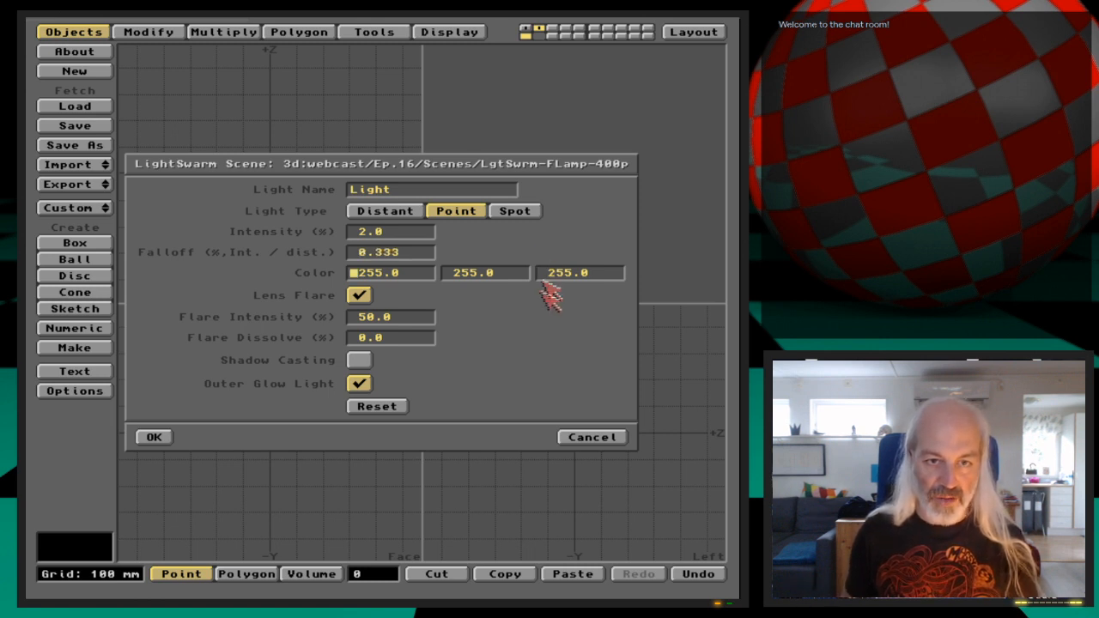
# Disable the lens flare and set the flare intensity to 0%.
pyautogui.click(359, 296)
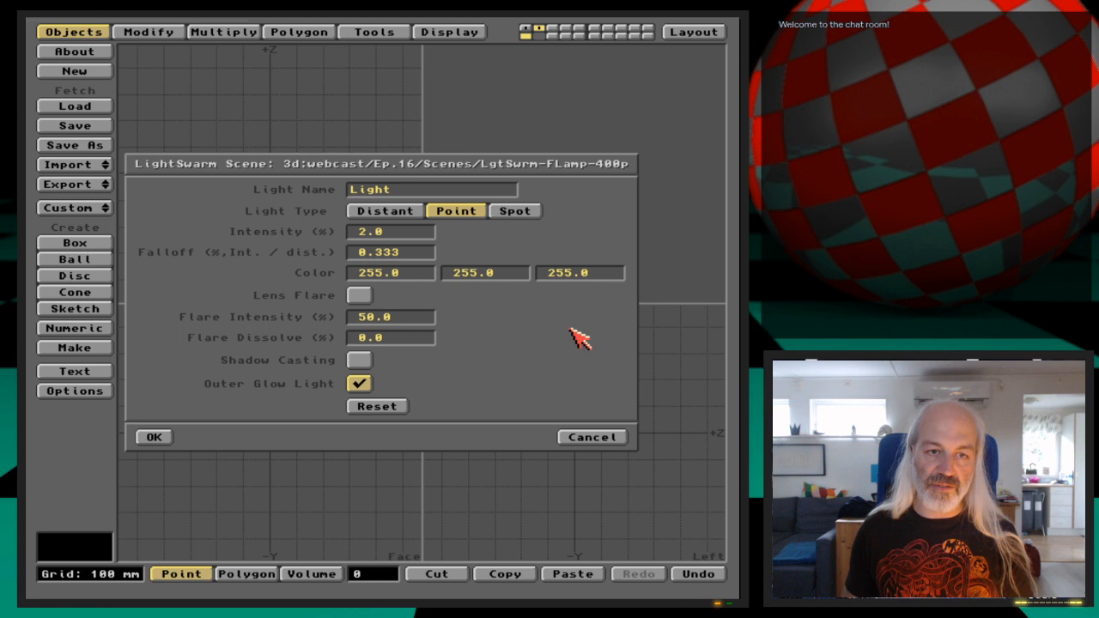
pyautogui.click(365, 318)
pyautogui.press('Delete')
pyautogui.press('Tab')
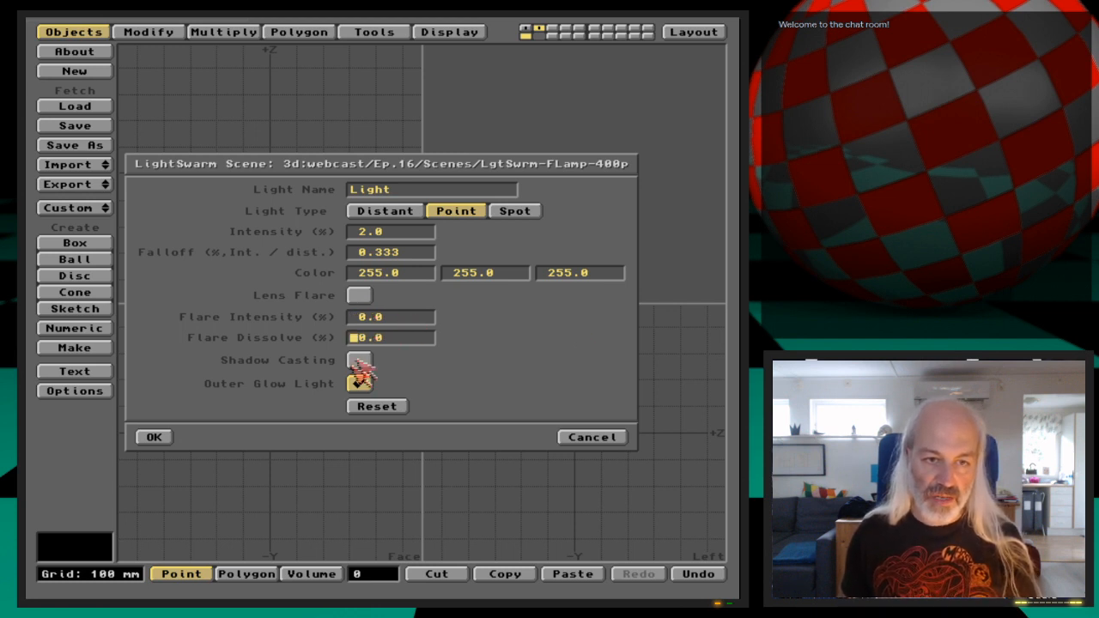
# Enable shadow casting, disable the outer glow light, and generate the Light Swarm scene.
pyautogui.click(358, 360)
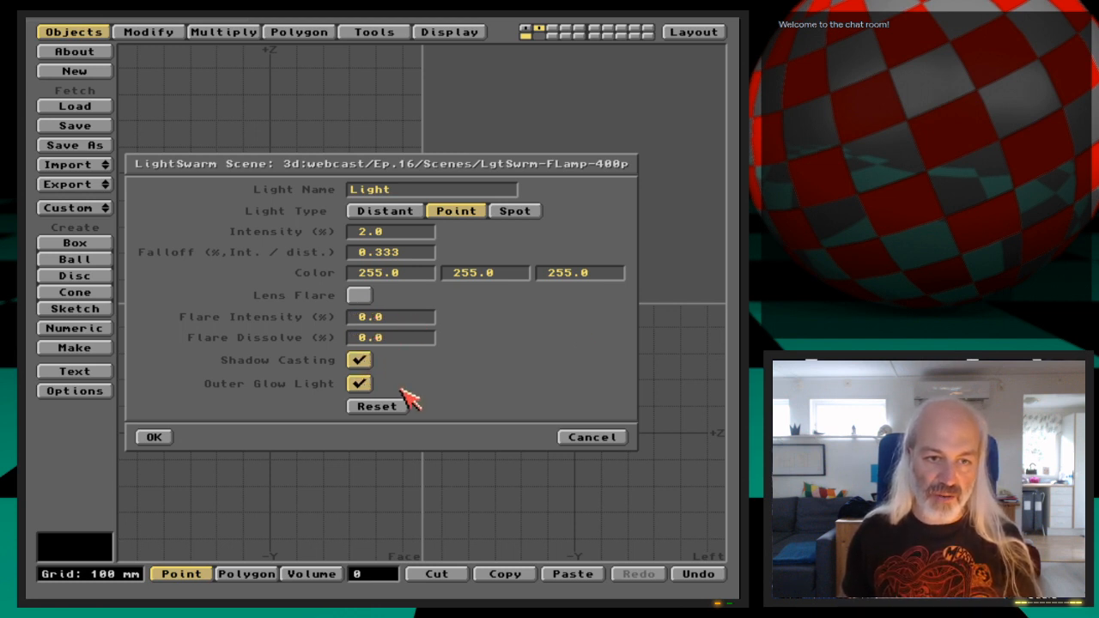
pyautogui.click(359, 384)
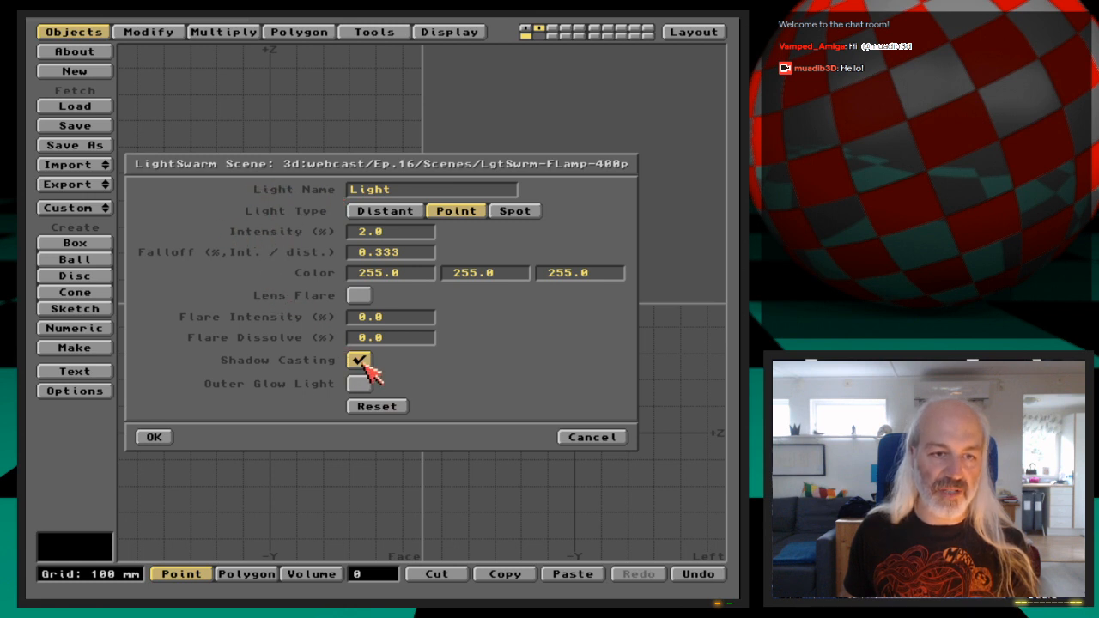
pyautogui.click(153, 437)
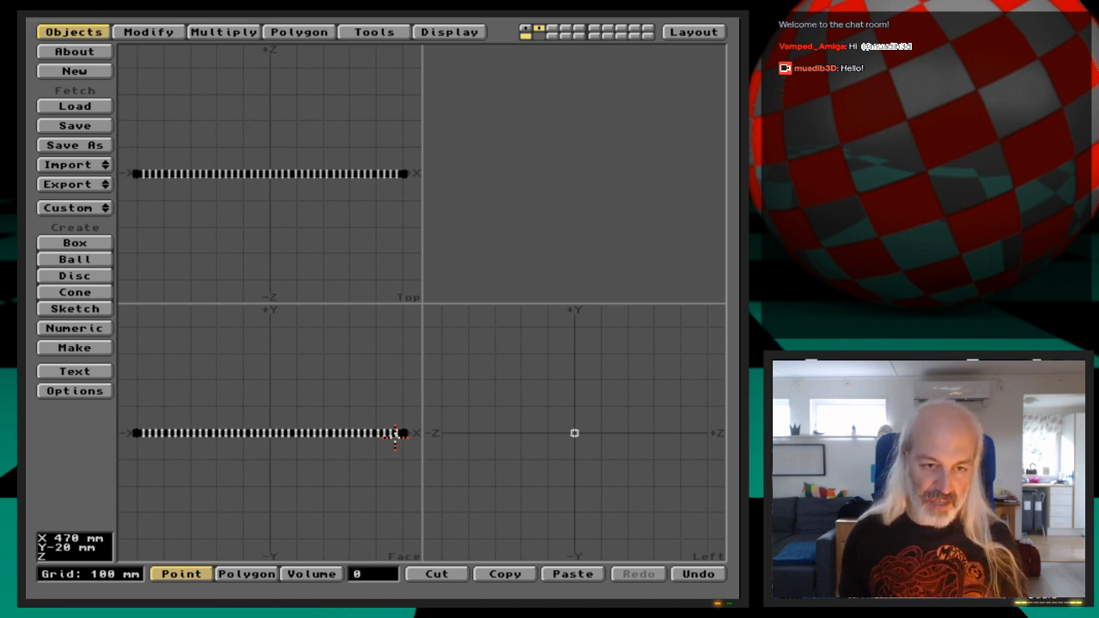
# Examine the tube's +X end and its circular profile up close against the surrounding light points.
pyautogui.press('g')
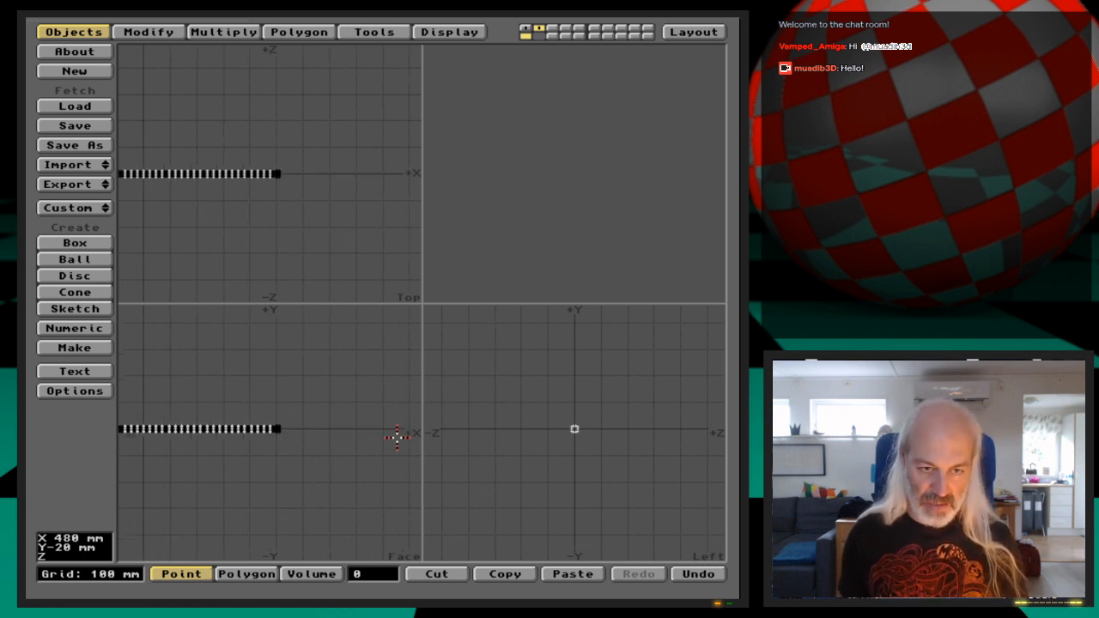
pyautogui.press('.')
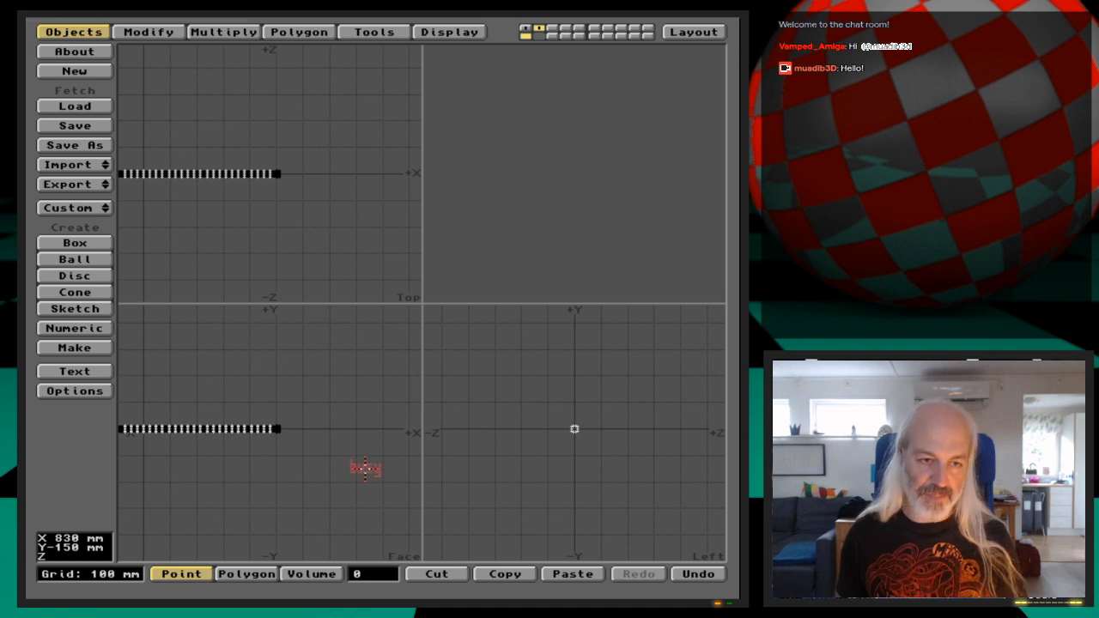
pyautogui.press('.')
pyautogui.press('.')
pyautogui.press('.')
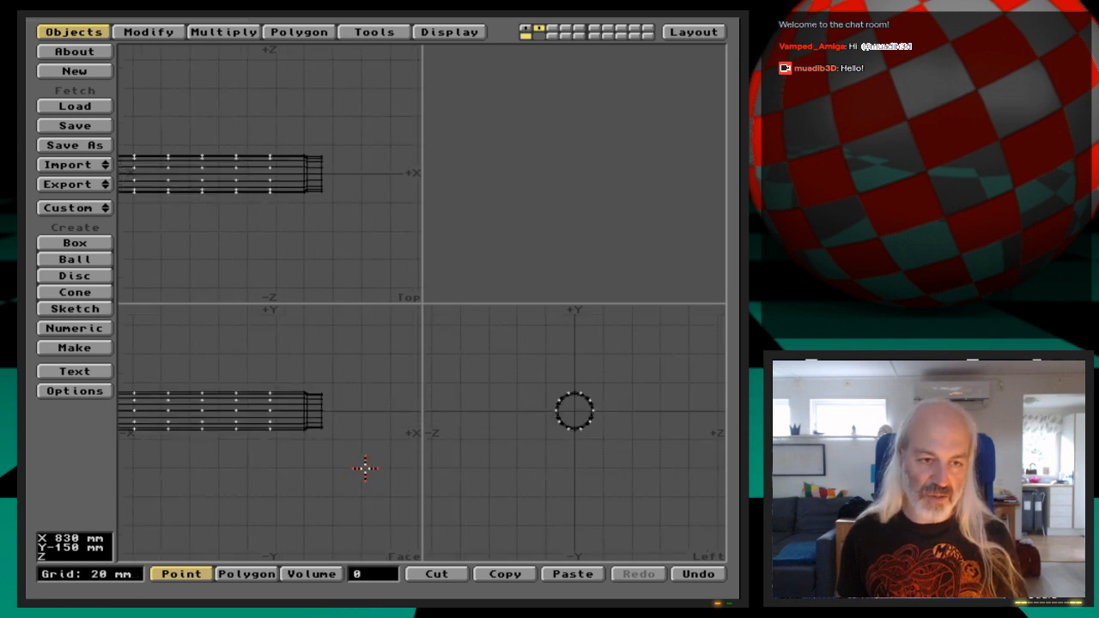
pyautogui.keyDown('alt'); pyautogui.moveTo(315, 385); pyautogui.dragTo(301, 463); pyautogui.keyUp('alt')
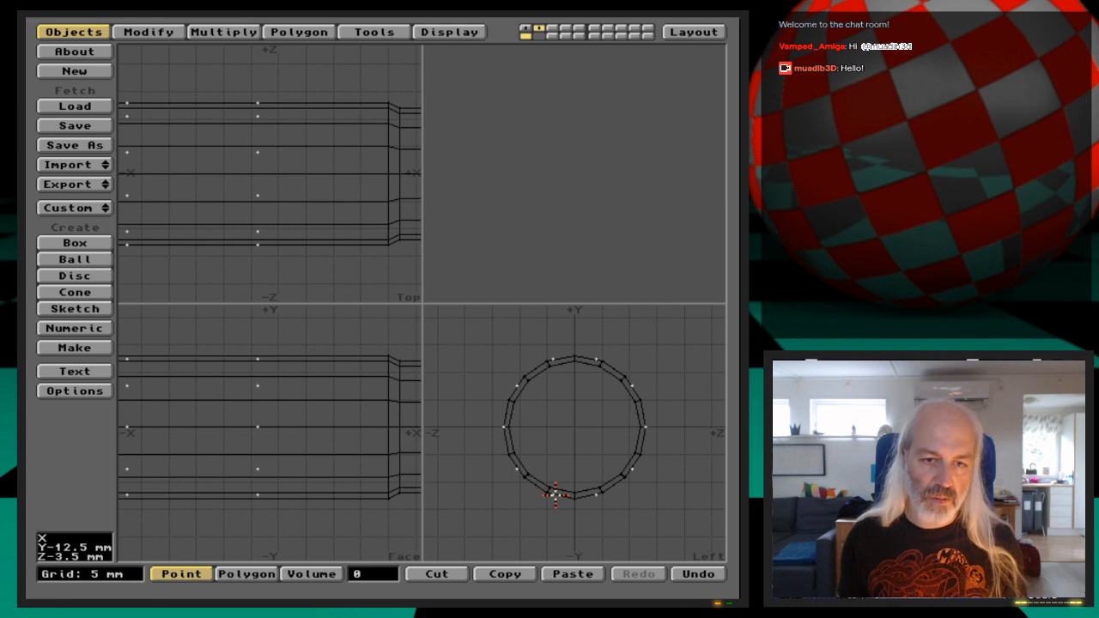
pyautogui.press('g')
pyautogui.press('.')
pyautogui.press('.')
pyautogui.press('.')
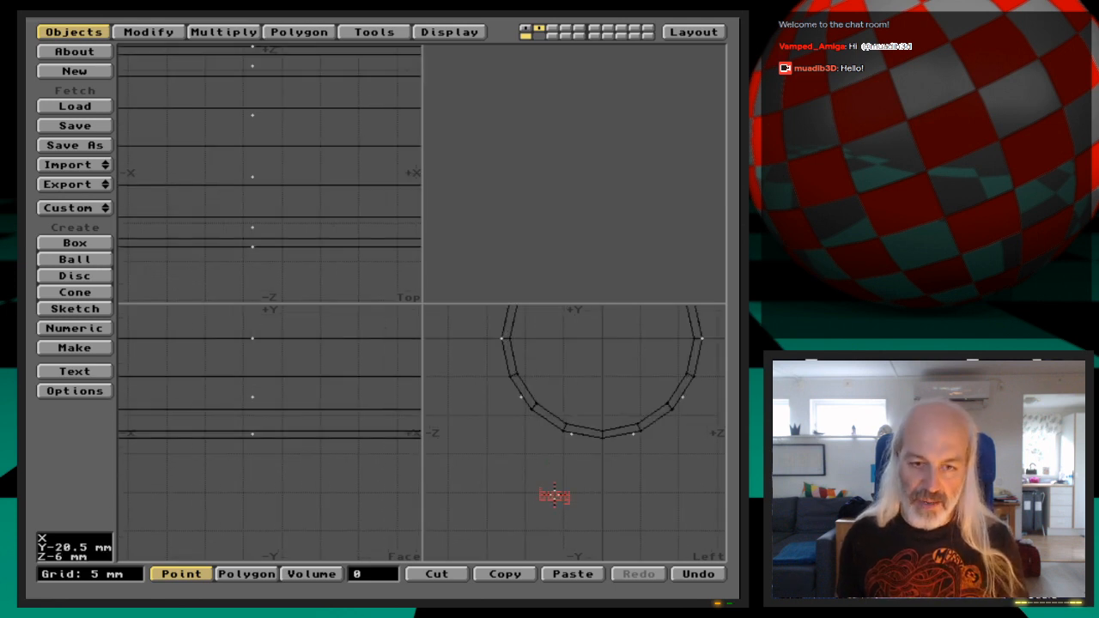
pyautogui.press(',')
pyautogui.press(',')
pyautogui.press('g')
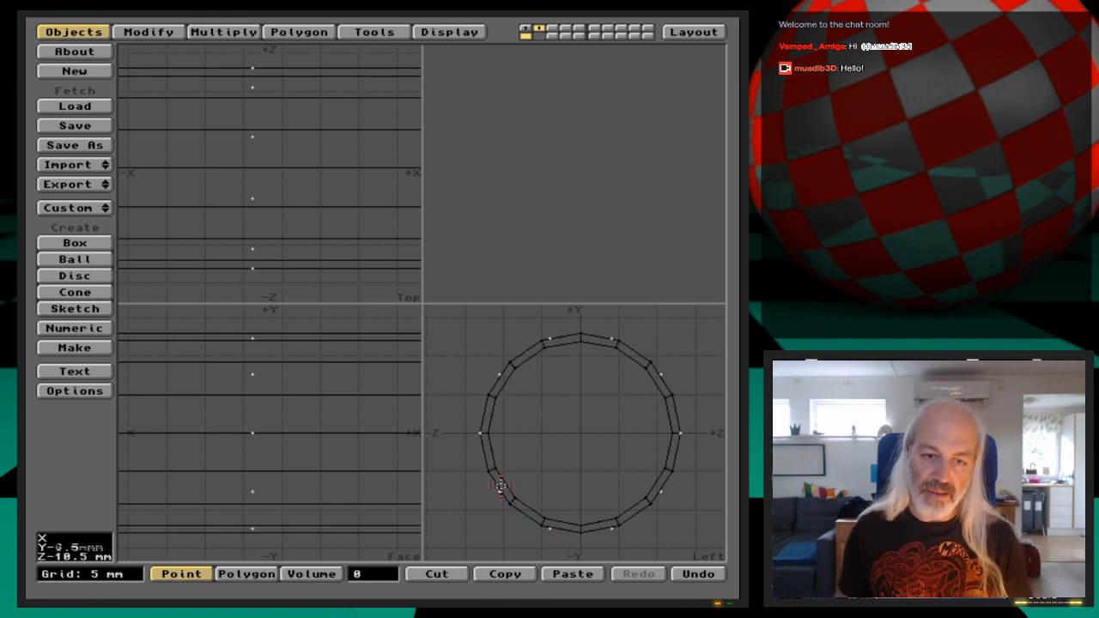
# Examine how close the light points on the lower -Z side of the circular profile sit to the tube's wall.
pyautogui.moveTo(500, 487)
pyautogui.mouseDown()
pyautogui.moveTo(482, 434)
pyautogui.moveTo(498, 489)
pyautogui.mouseUp()
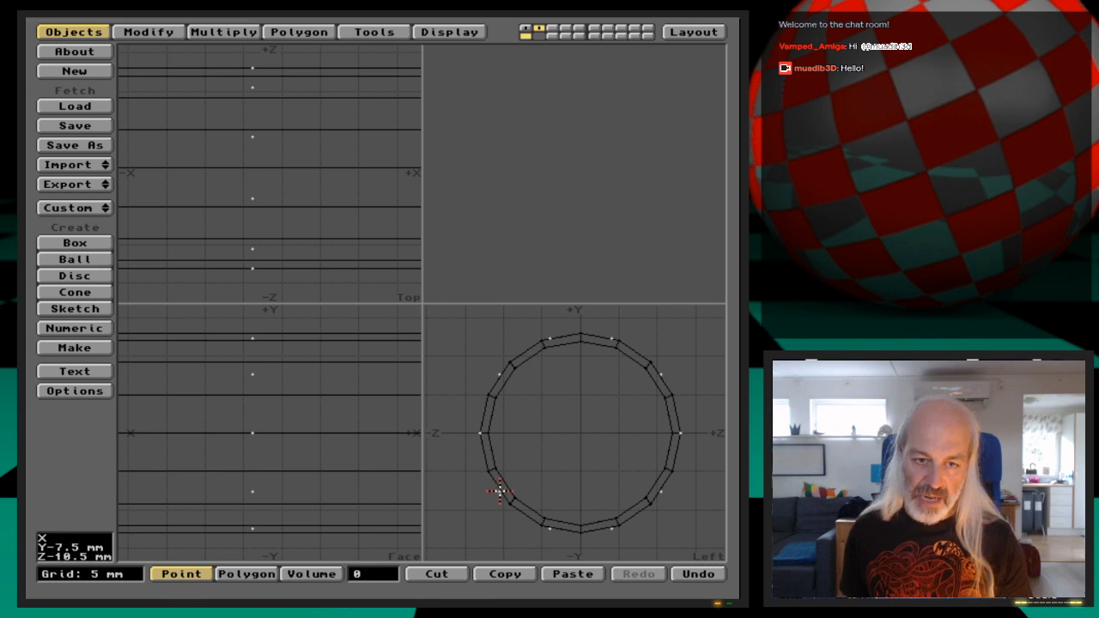
pyautogui.press('g')
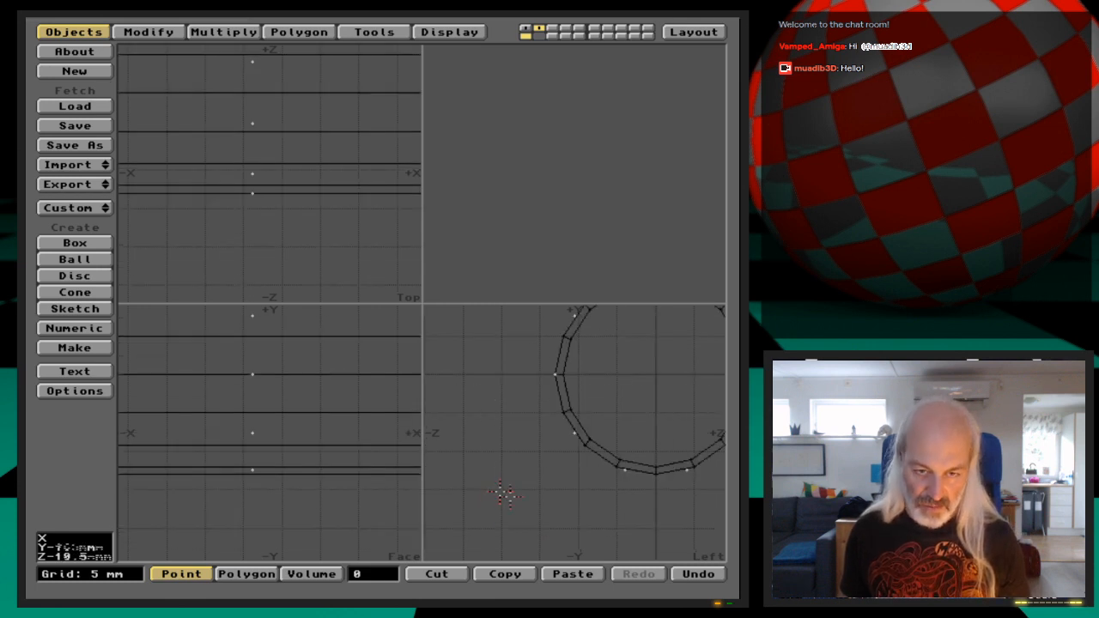
pyautogui.press('.')
pyautogui.press('.')
pyautogui.press('.')
pyautogui.press('.')
pyautogui.press('.')
pyautogui.press('.')
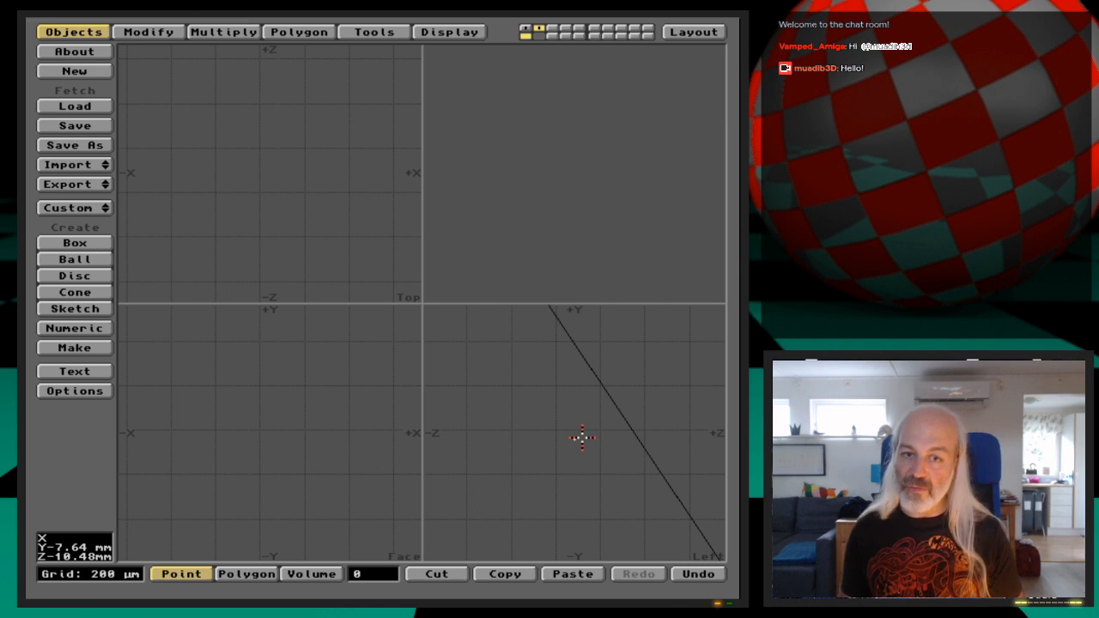
pyautogui.press(',')
pyautogui.press(',')
pyautogui.press(',')
pyautogui.press(',')
pyautogui.press(',')
pyautogui.press(',')
pyautogui.press(',')
pyautogui.press(',')
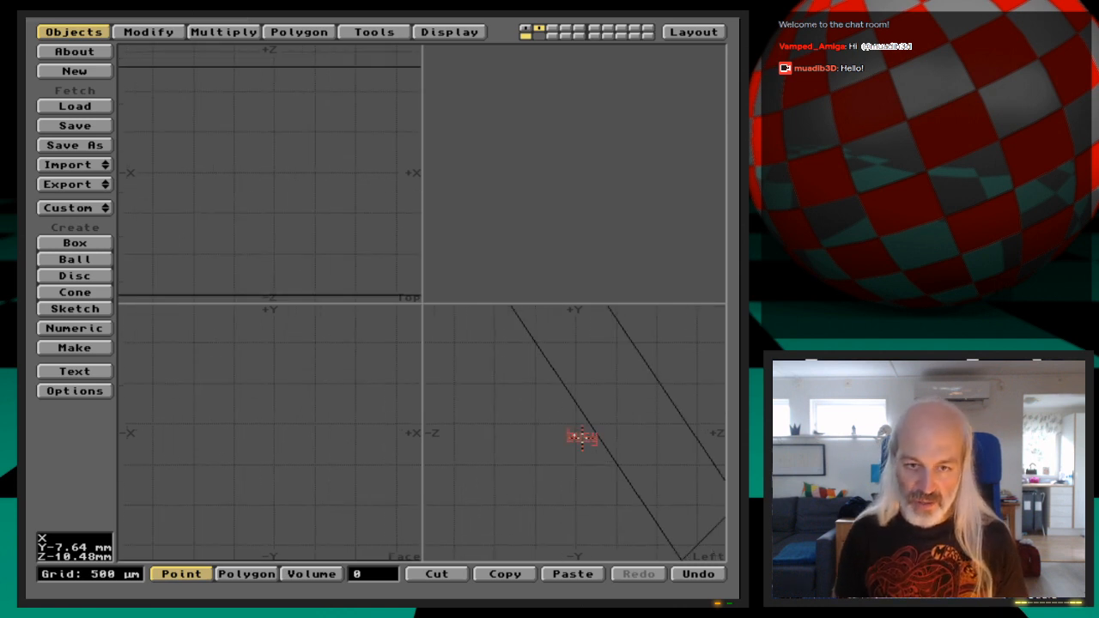
pyautogui.press(',')
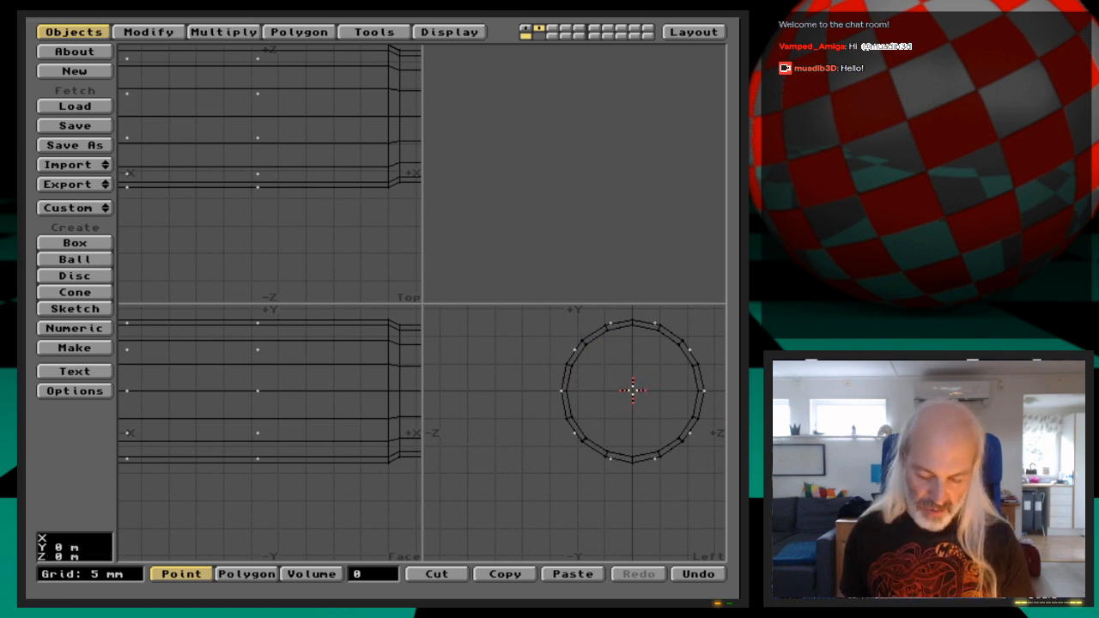
pyautogui.press('g')
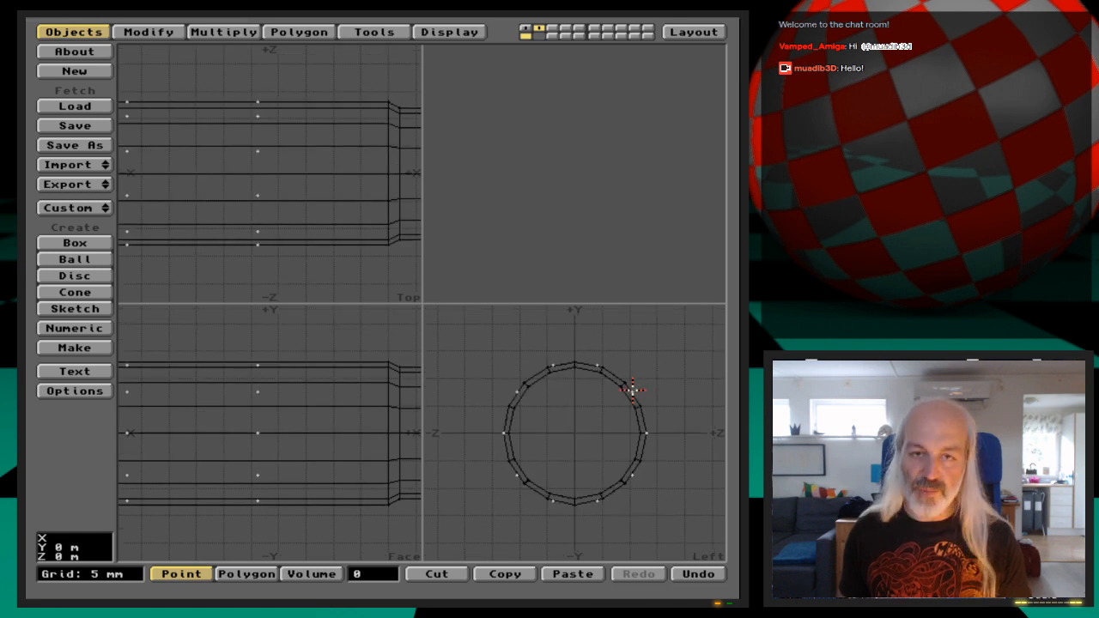
pyautogui.press('.')
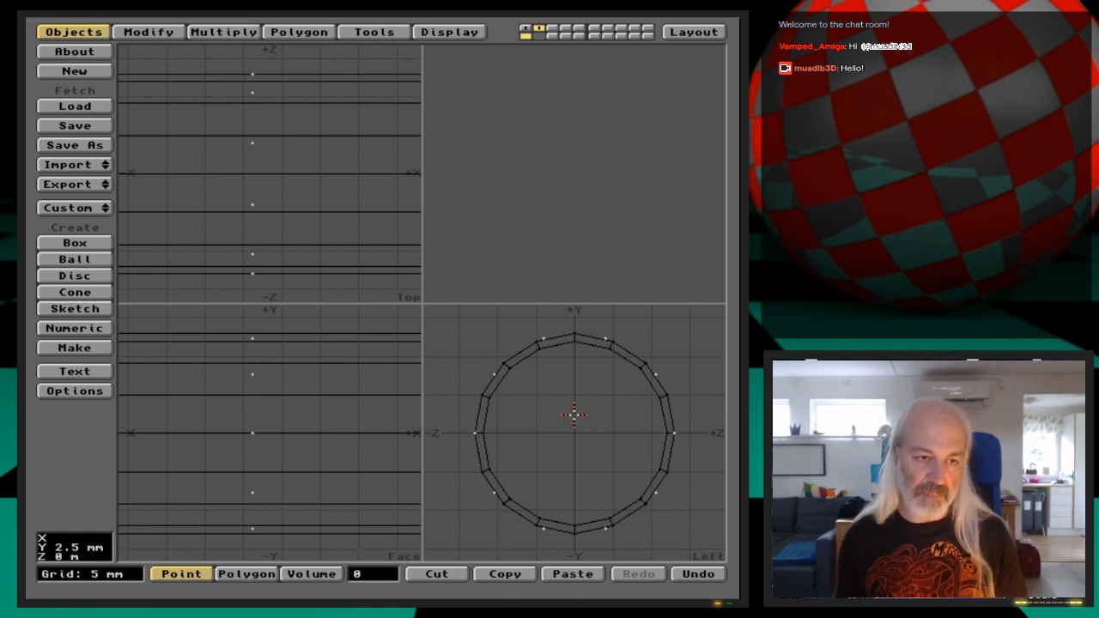
# Try to stretch the light points slightly outward from the tube's centre in the Left view, and undo the stretch.
pyautogui.click(169, 34)
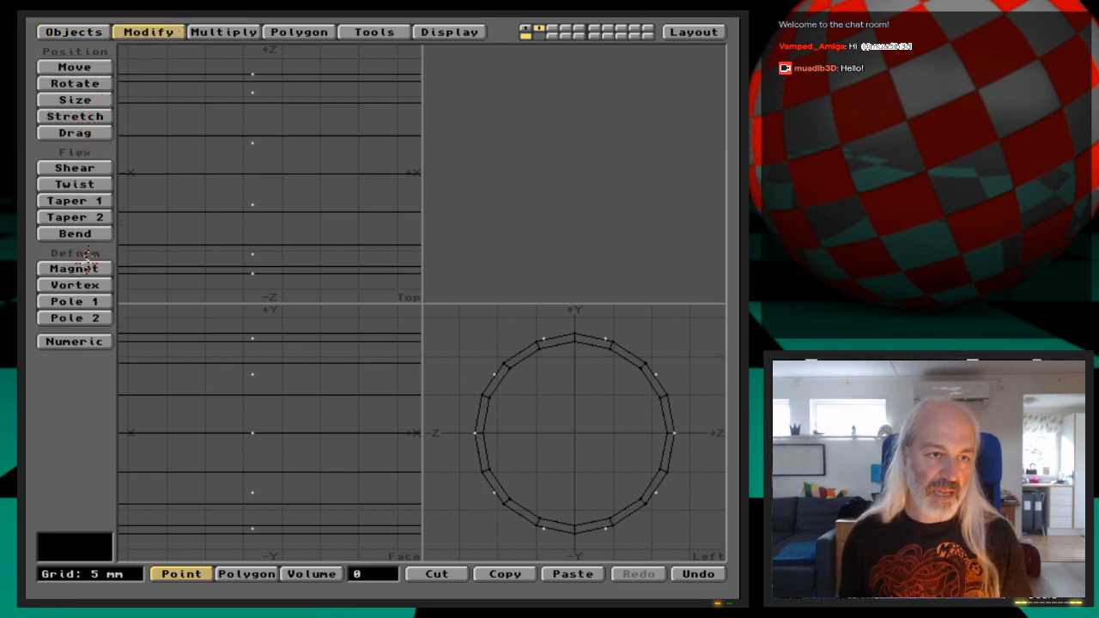
pyautogui.click(86, 116)
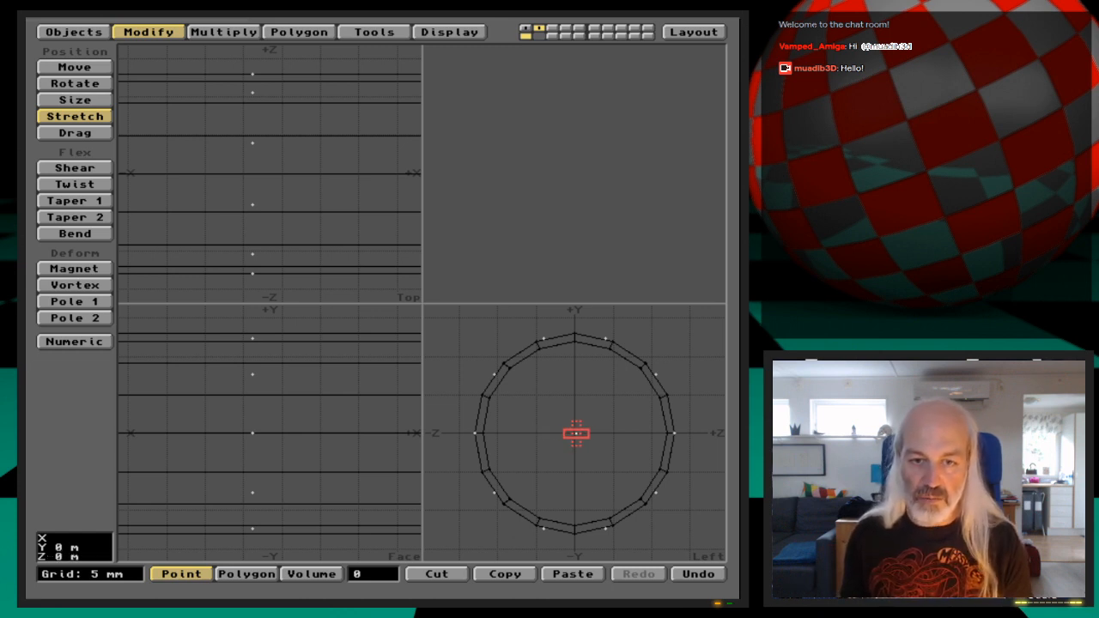
pyautogui.moveTo(575, 434); pyautogui.dragTo(583, 431)
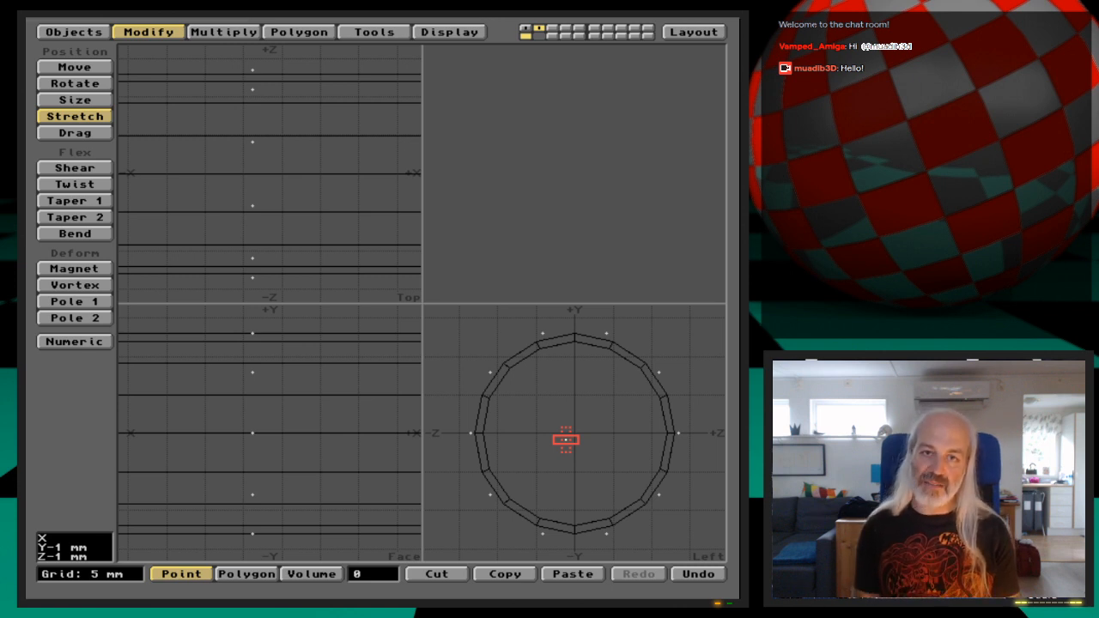
pyautogui.press('u')
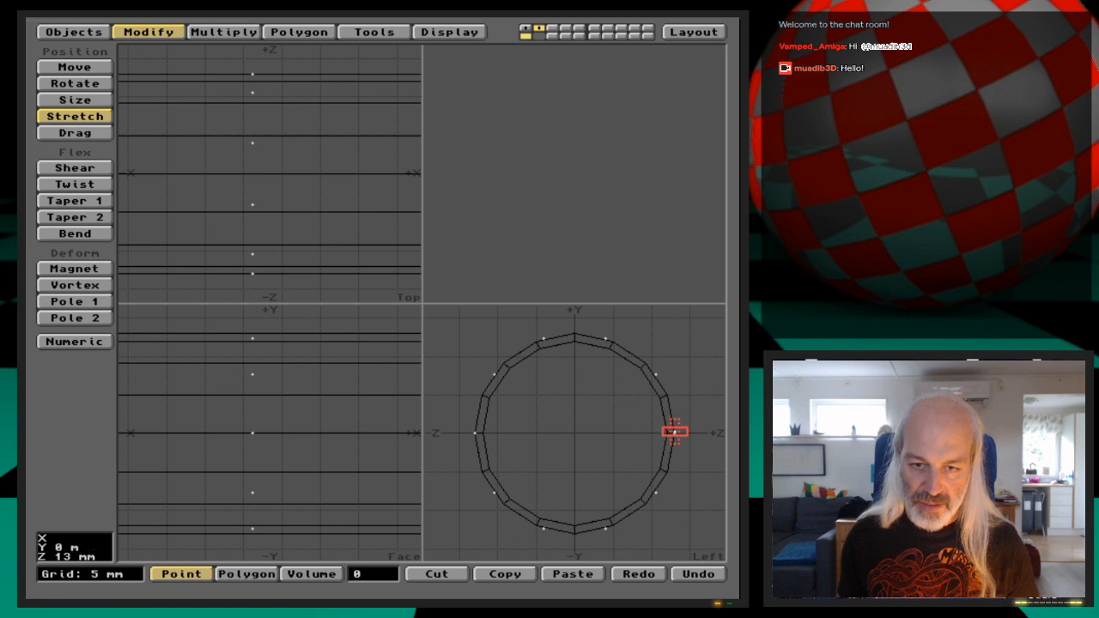
# Examine how the light points at the circular profile's +Z extreme sit against the tube's outer wall.
pyautogui.press('g')
pyautogui.press('.')
pyautogui.press('.')
pyautogui.press('.')
pyautogui.press('.')
pyautogui.press('.')
pyautogui.press('.')
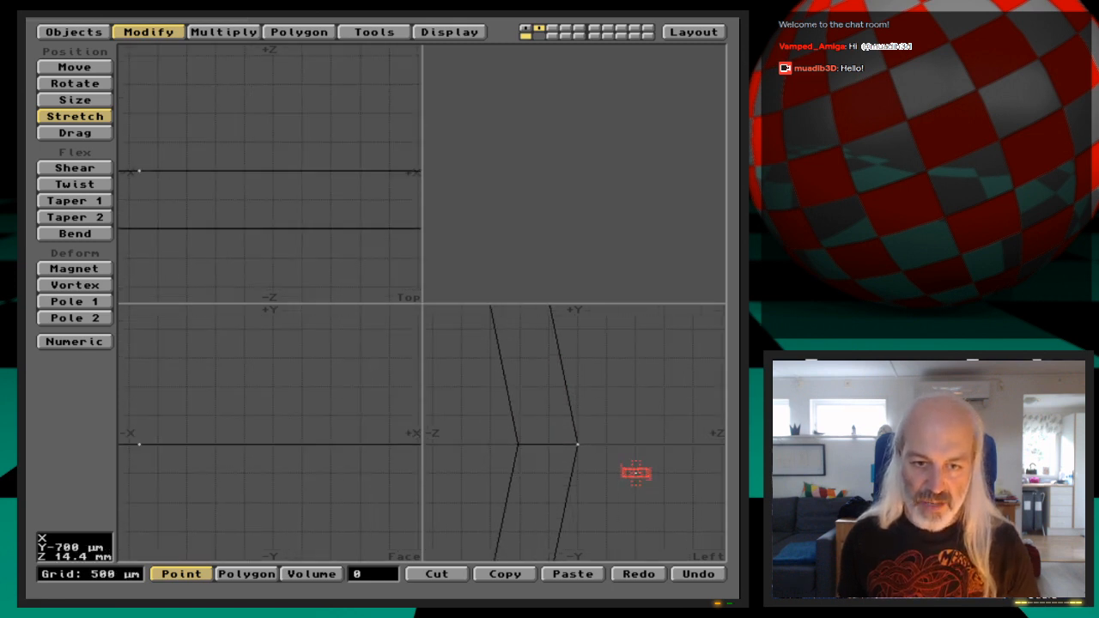
pyautogui.press('.')
pyautogui.press(',')
pyautogui.press(',')
pyautogui.press(',')
pyautogui.press(',')
pyautogui.press(',')
pyautogui.press(',')
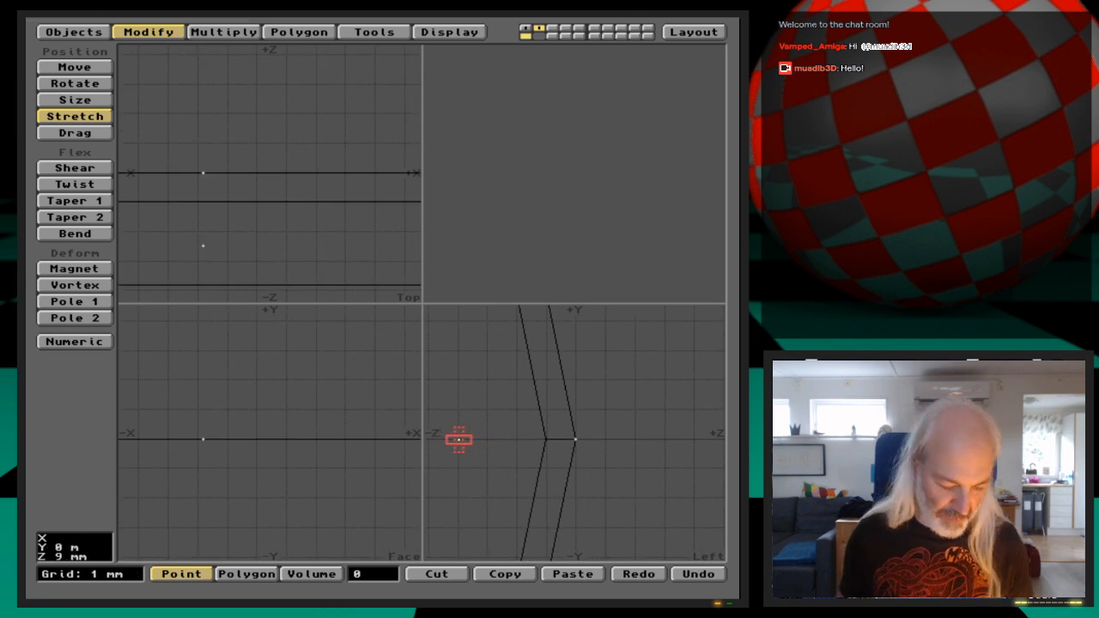
# Examine how the light points at the circular profile's -Z extreme sit against the tube's outer wall.
pyautogui.press('a')
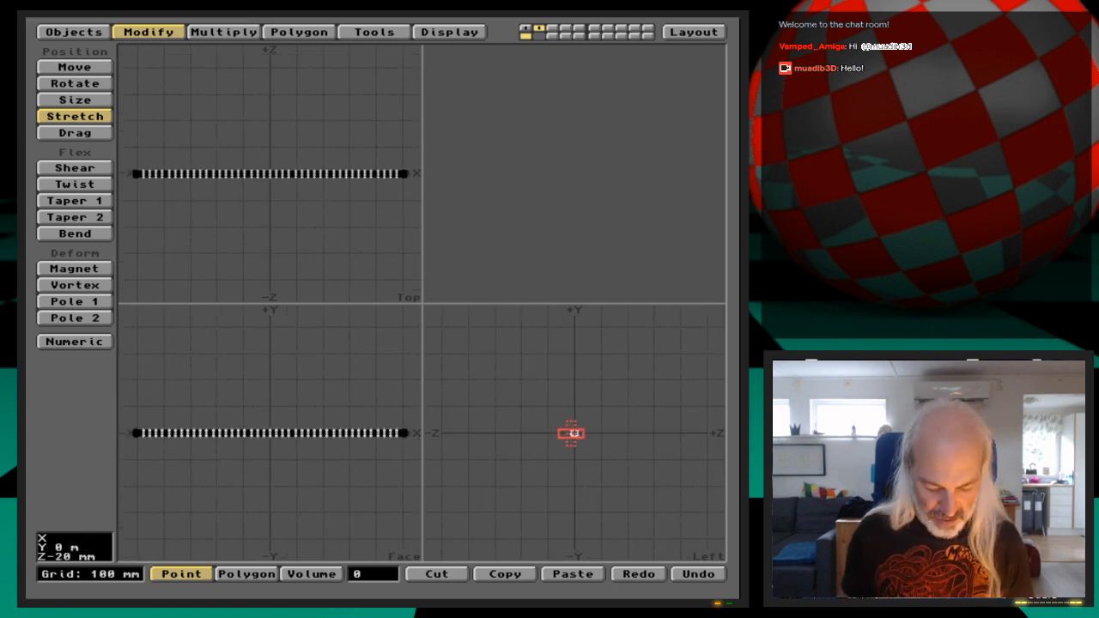
pyautogui.press('.')
pyautogui.press('.')
pyautogui.press('.')
pyautogui.press('.')
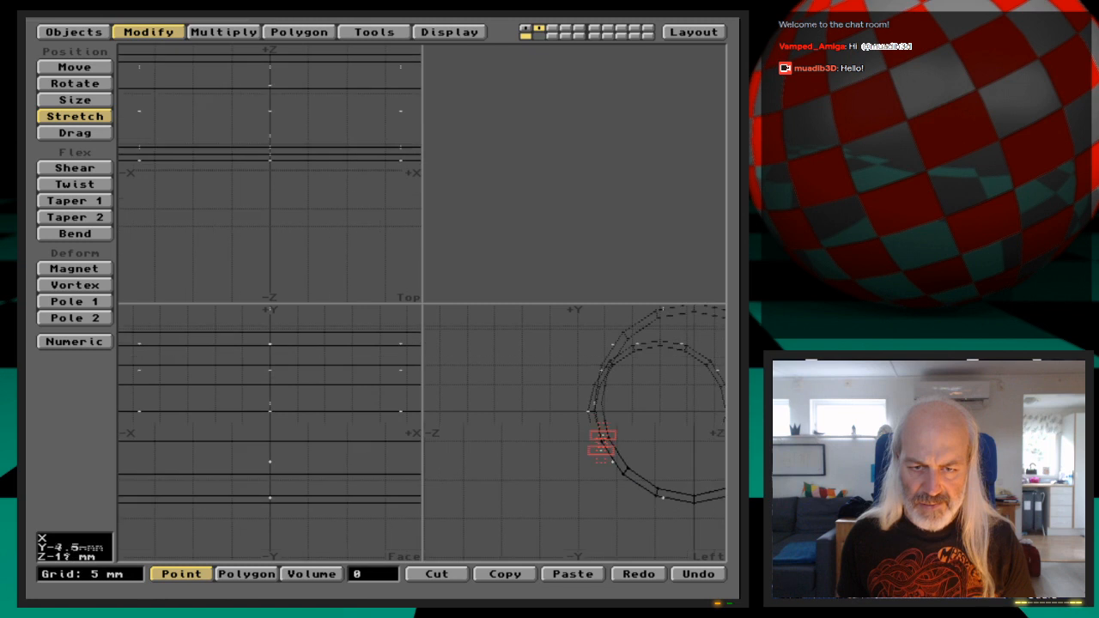
pyautogui.press('.')
pyautogui.press('.')
pyautogui.press('.')
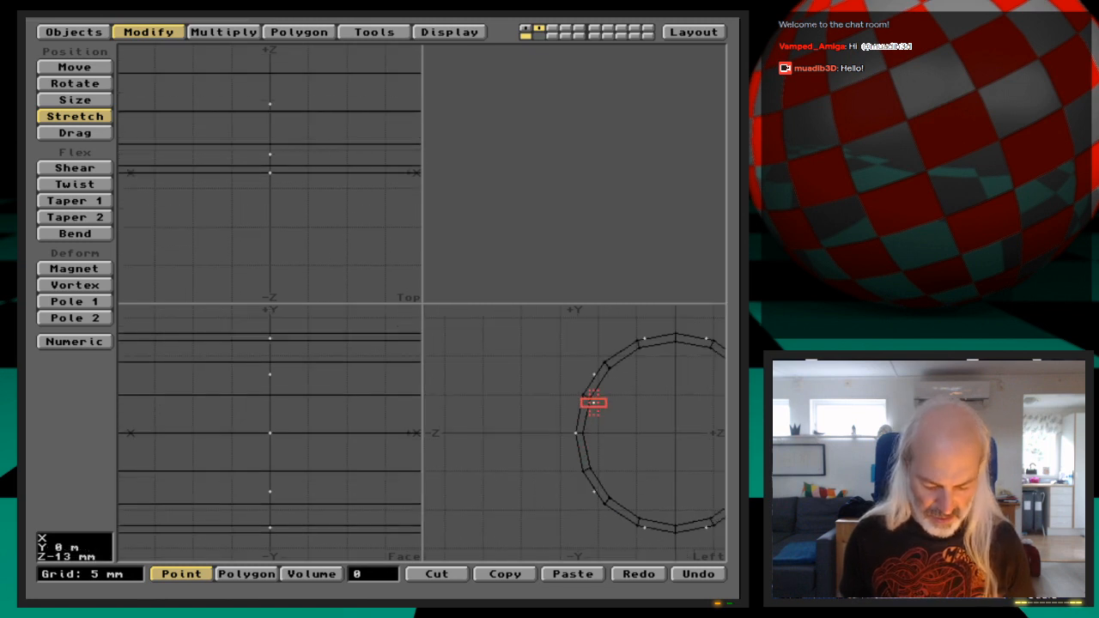
pyautogui.press('.')
pyautogui.press('.')
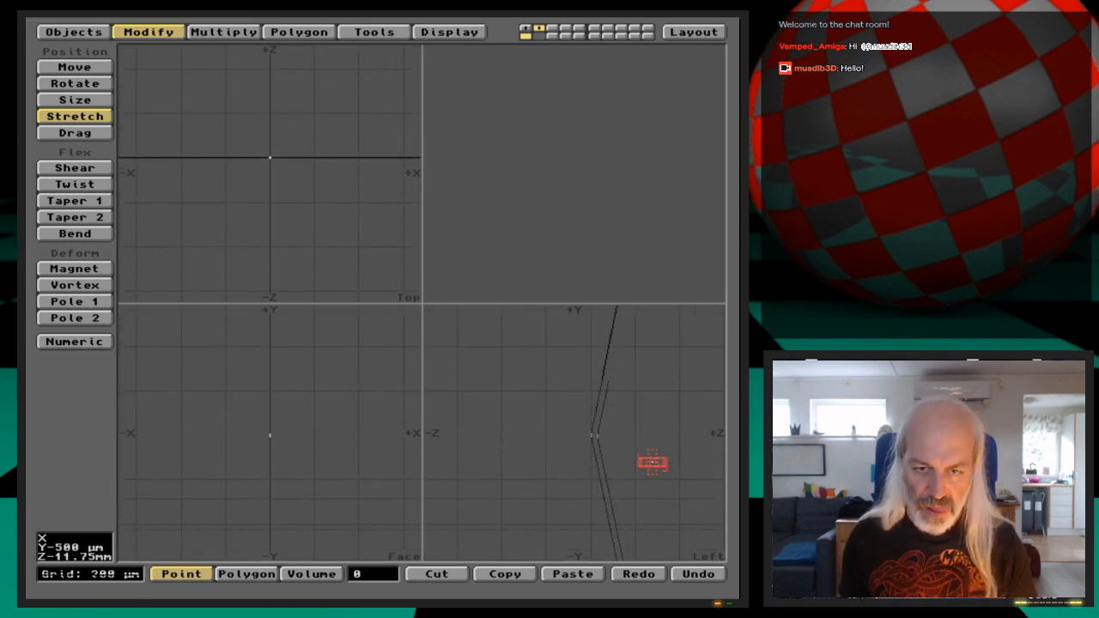
pyautogui.press(',')
pyautogui.press(',')
pyautogui.press(',')
pyautogui.press(',')
pyautogui.press(',')
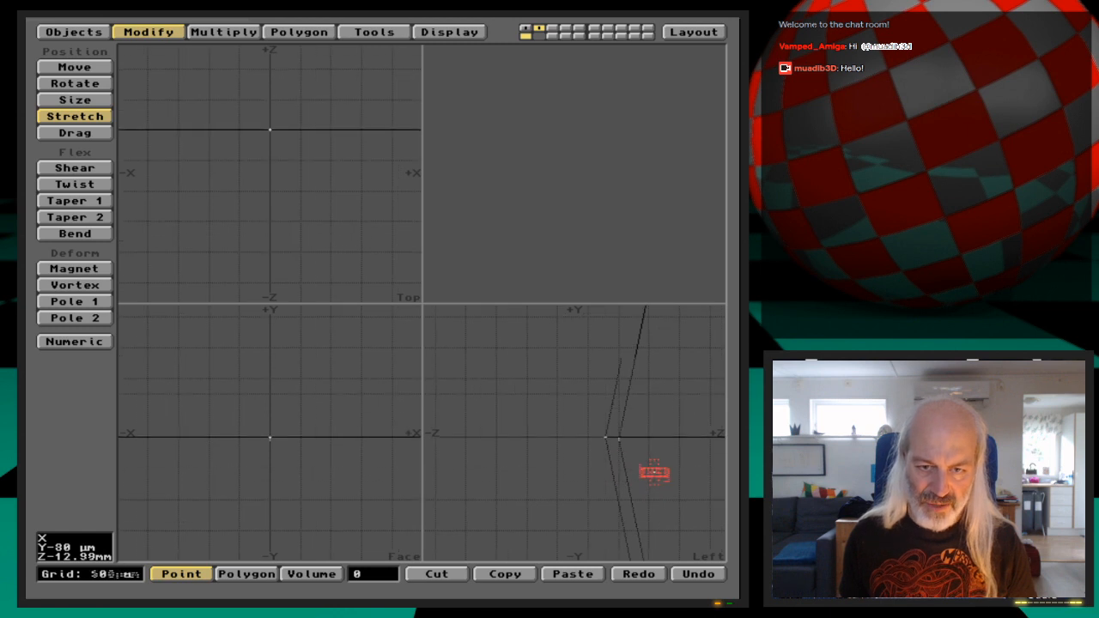
pyautogui.press(',')
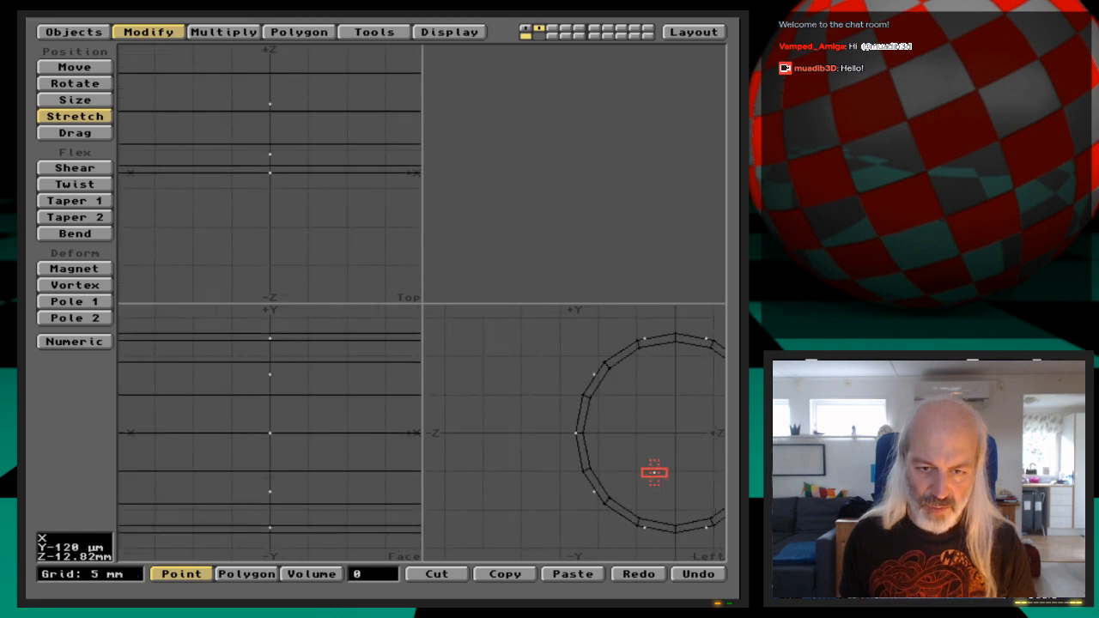
# Select the row of light points at the profile's -Z extreme and check their coordinates in Point Info.
pyautogui.keyDown('alt'); pyautogui.moveTo(683, 443); pyautogui.dragTo(588, 439); pyautogui.keyUp('alt')
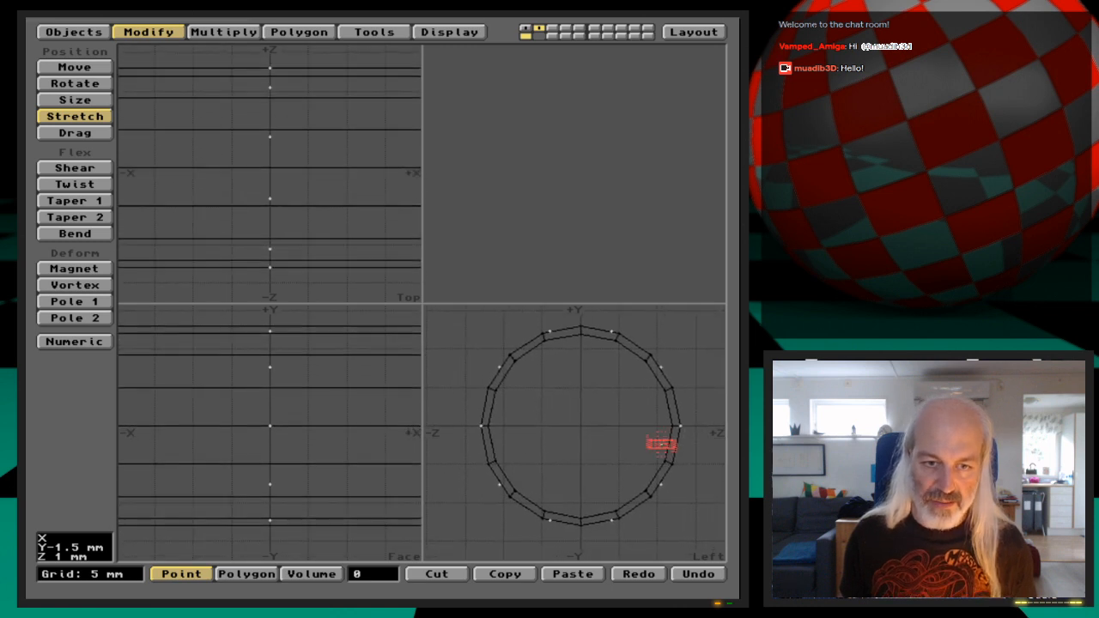
pyautogui.press('space')
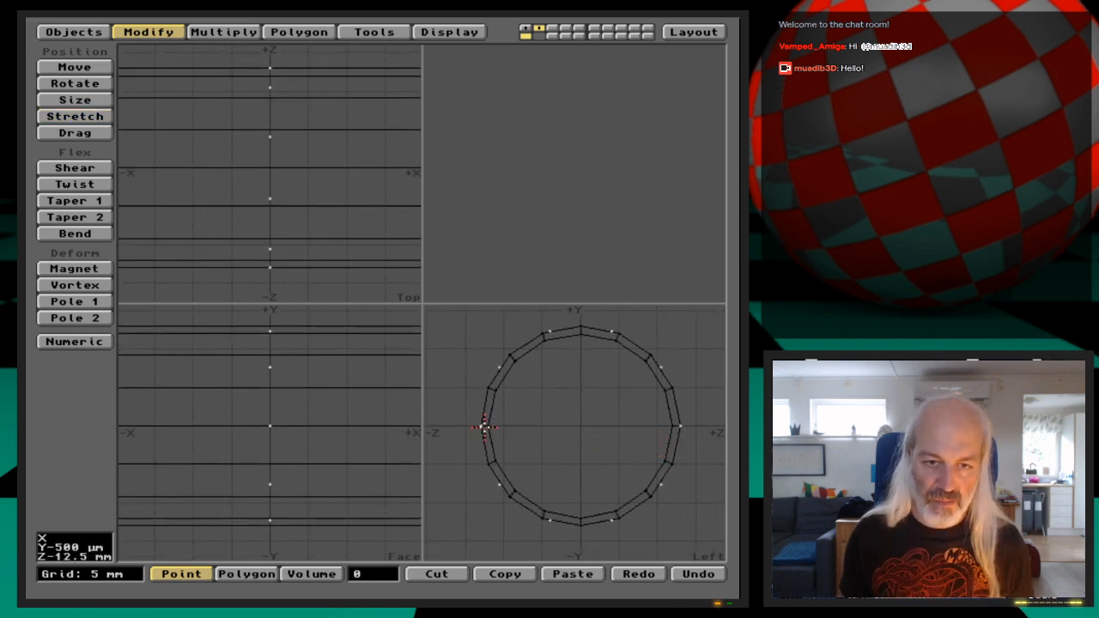
pyautogui.click(480, 424)
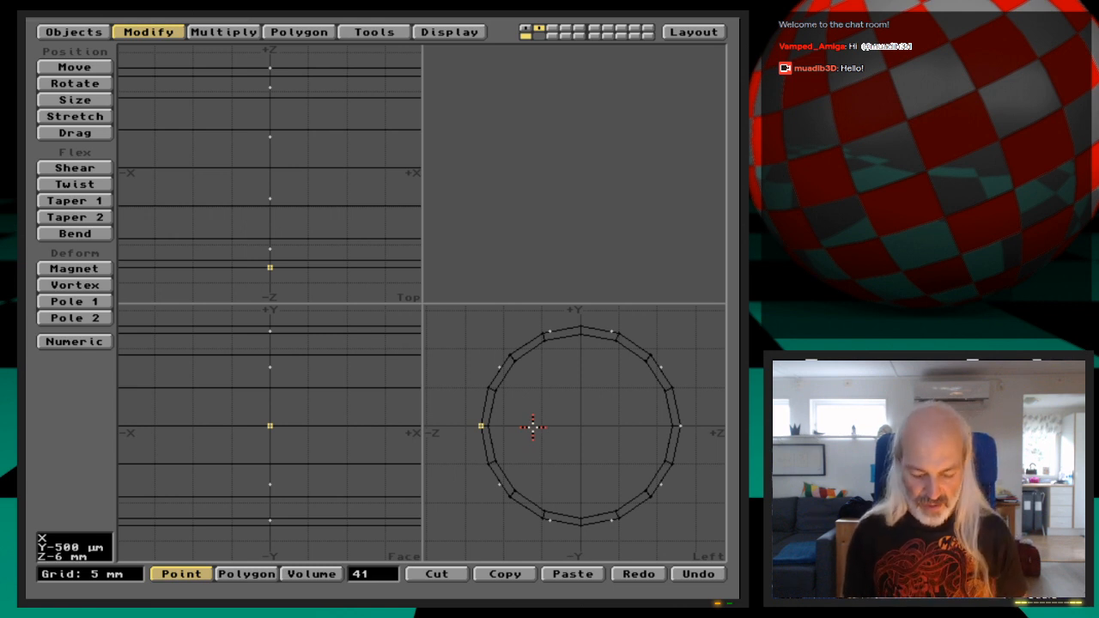
pyautogui.press('i')
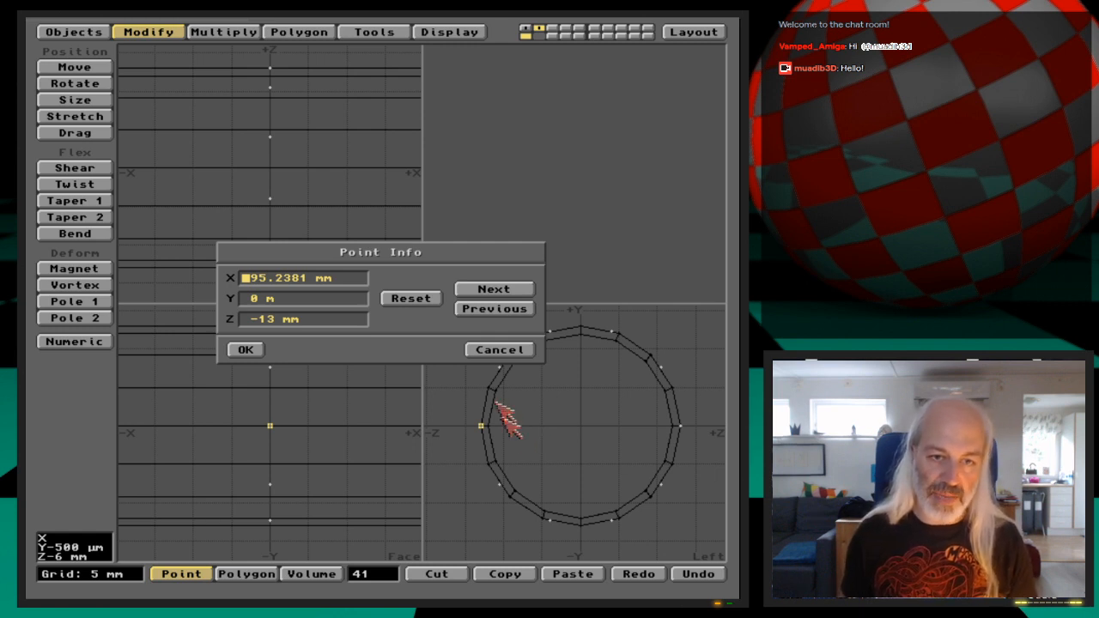
pyautogui.click(502, 350)
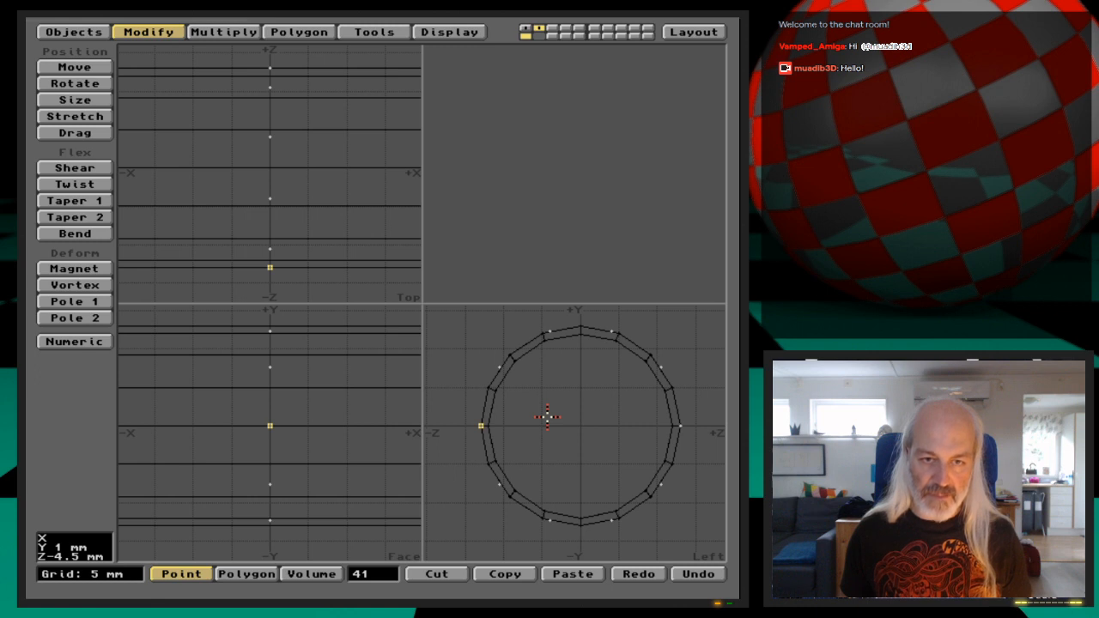
# Set the Z value of the selected row of light points to -13.01 mm.
pyautogui.press('v')
pyautogui.click(419, 280)
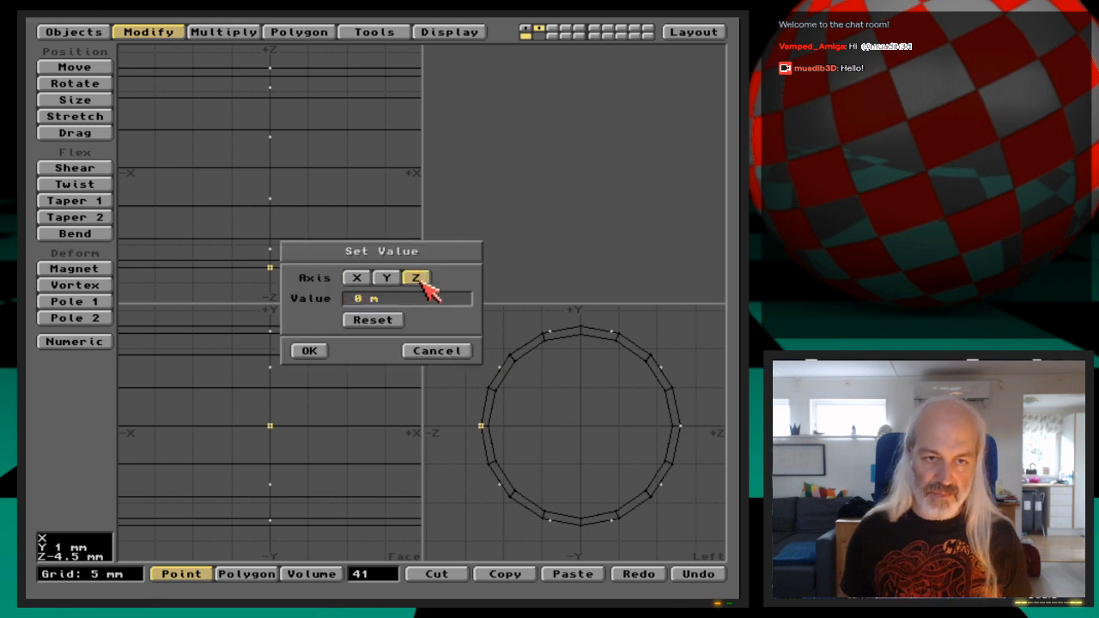
pyautogui.click(429, 300)
pyautogui.press('BackSpace')
pyautogui.press('BackSpace')
pyautogui.press('BackSpace')
pyautogui.write('-')
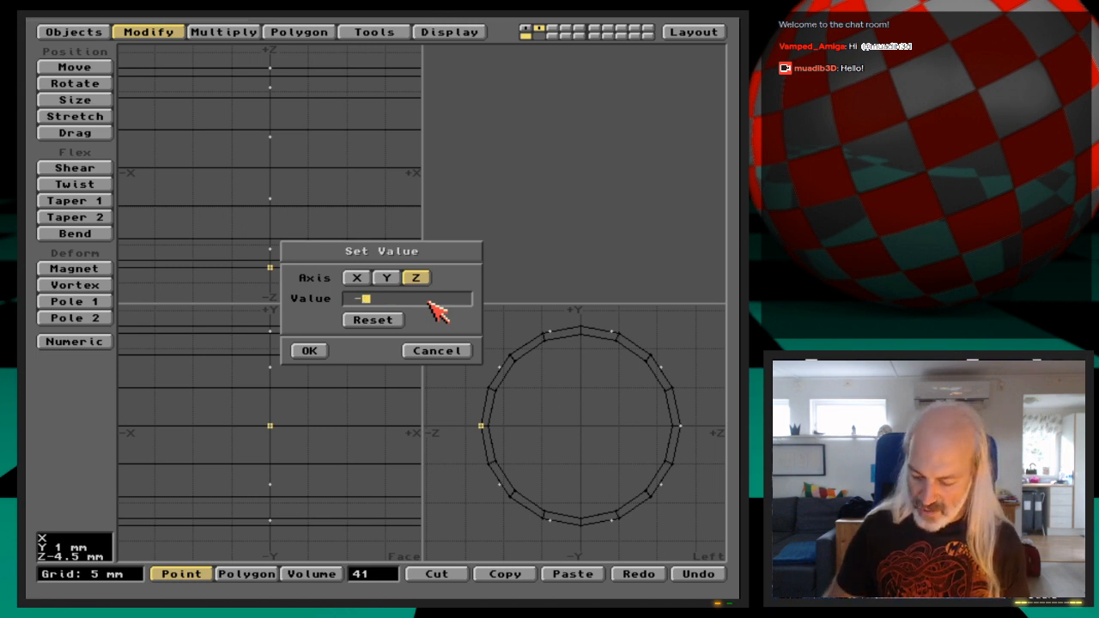
pyautogui.write('13.01')
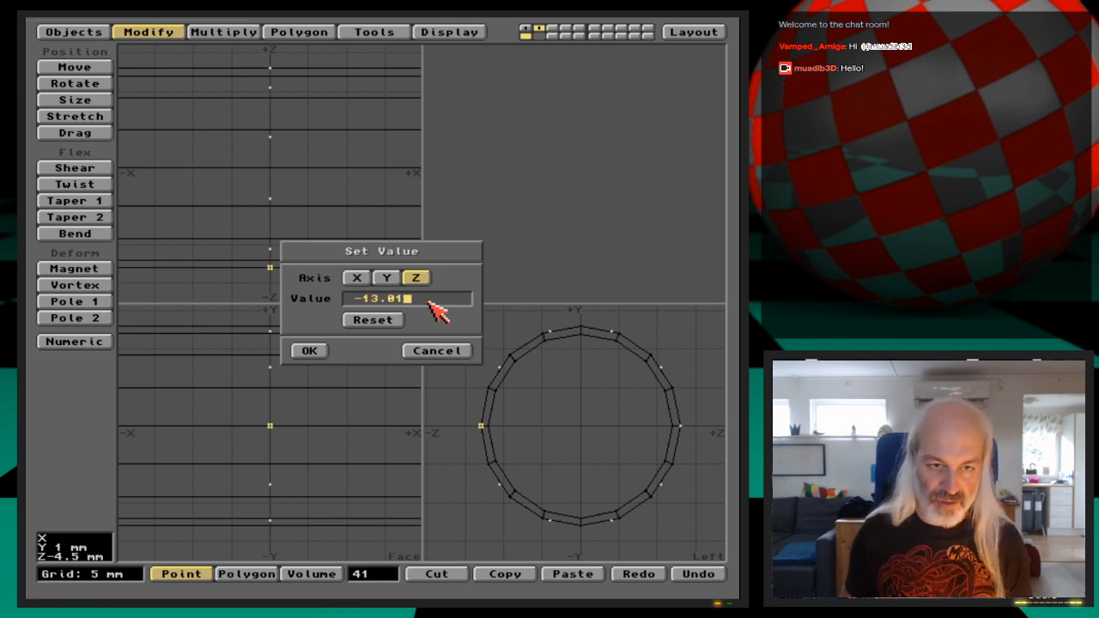
pyautogui.write('mm')
pyautogui.press('Return')
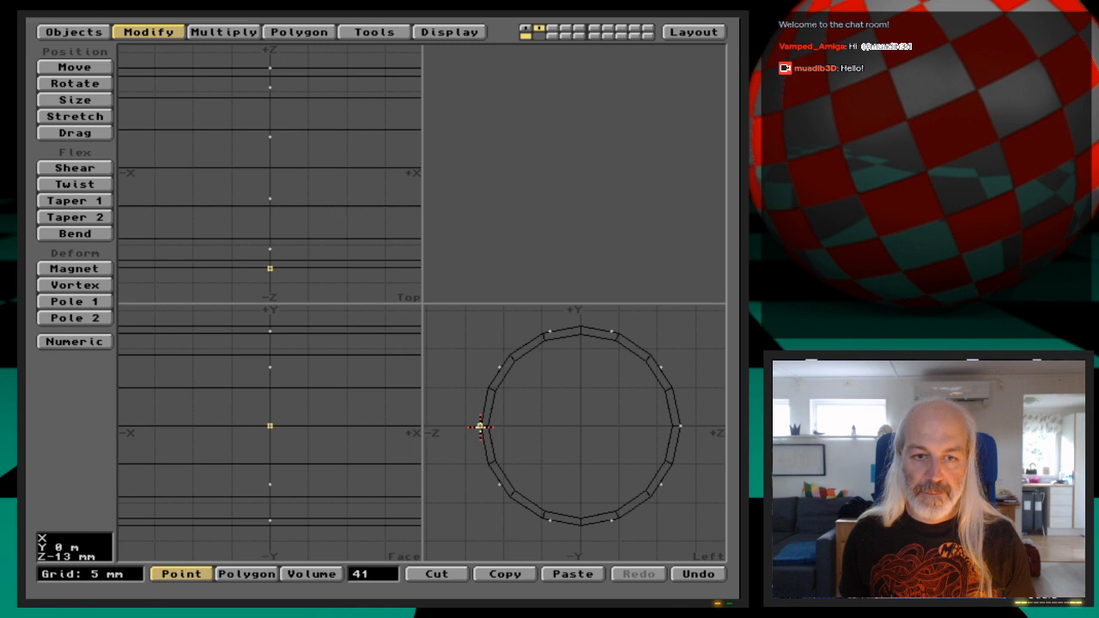
# Set the Z value of the light point row at the profile's +Z extreme to 13.01 mm and clear the selection.
pyautogui.click(680, 426)
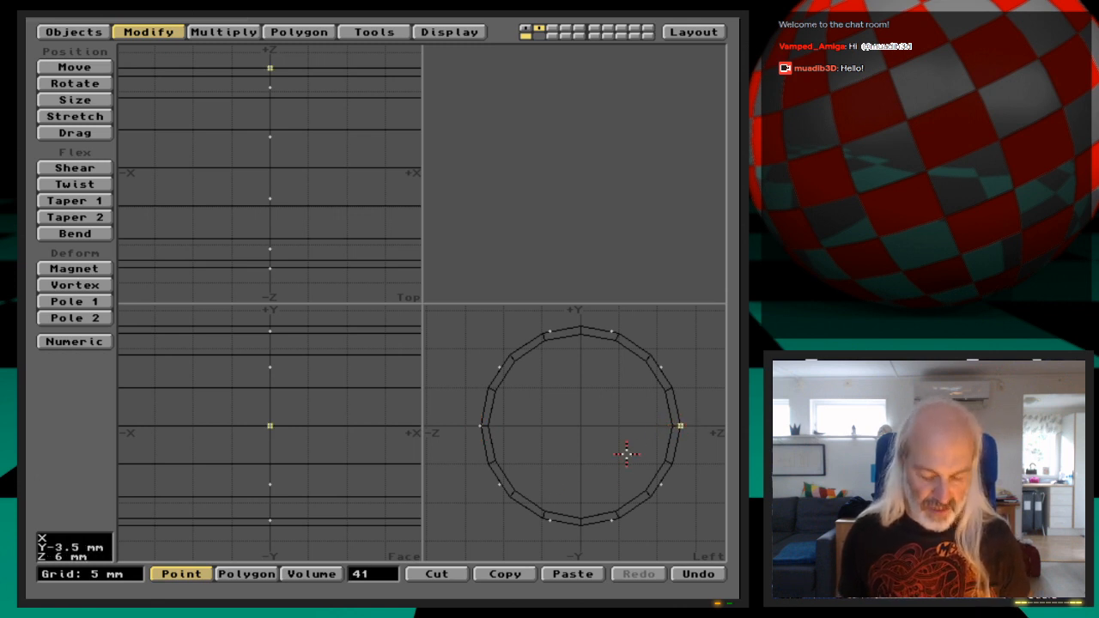
pyautogui.press('v')
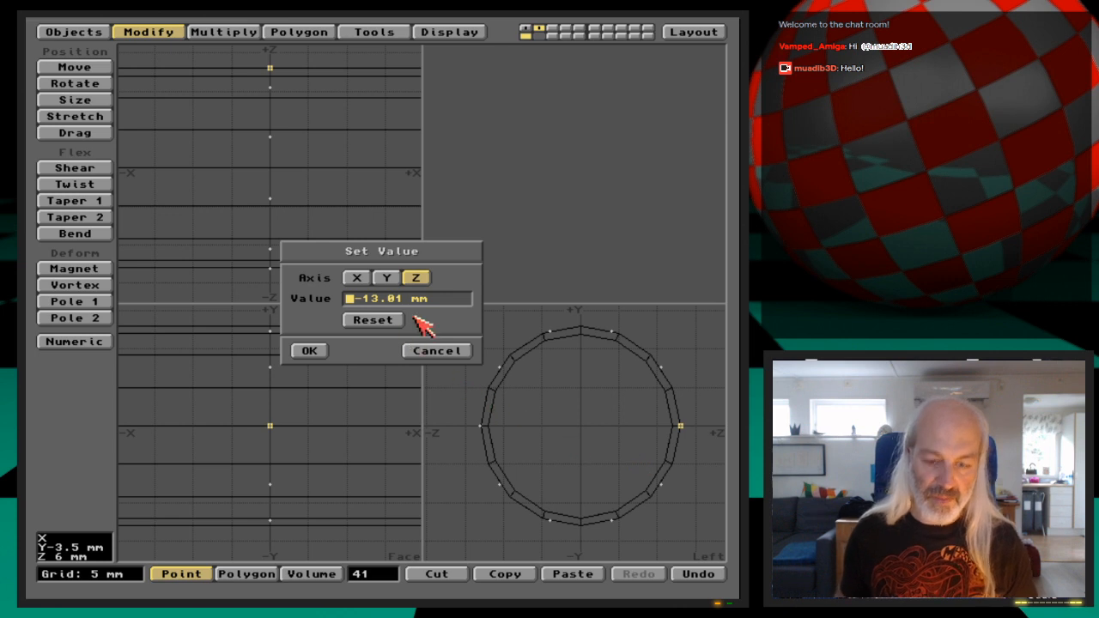
pyautogui.press('Return')
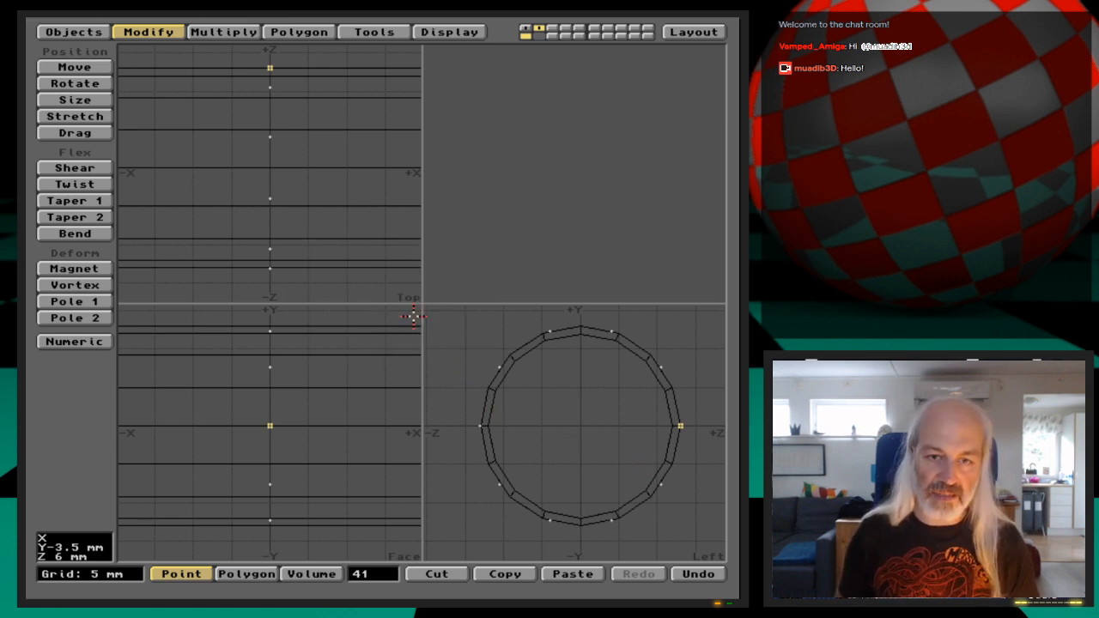
pyautogui.press('/')
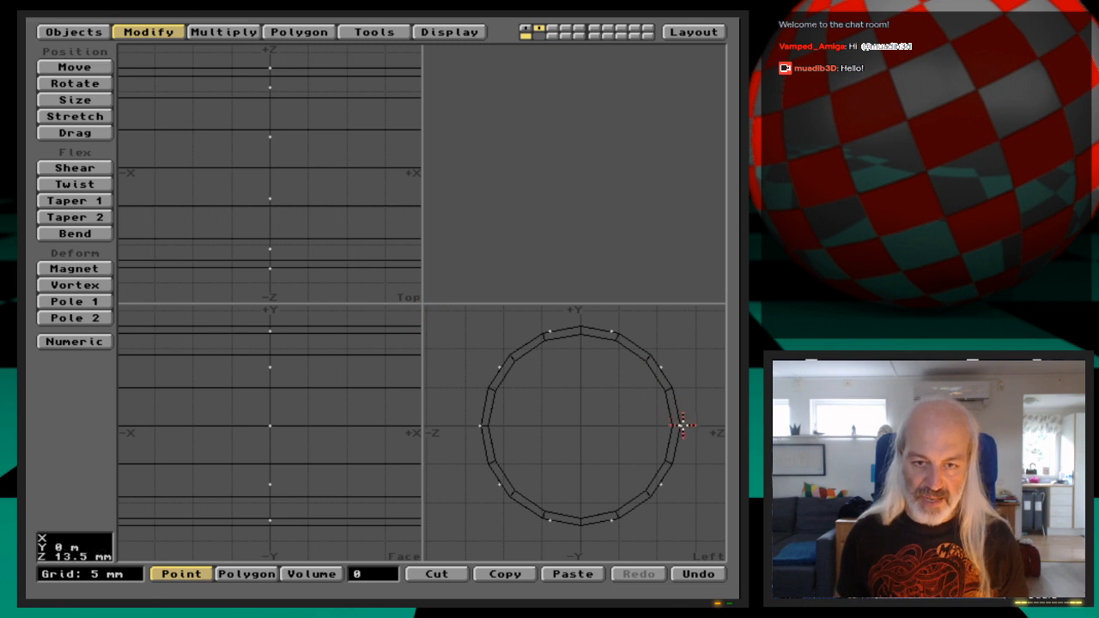
# Examine the gap between the repositioned +Z light points and the tube's outer wall up close.
pyautogui.press('g')
pyautogui.press('.')
pyautogui.press('.')
pyautogui.press('.')
pyautogui.press('.')
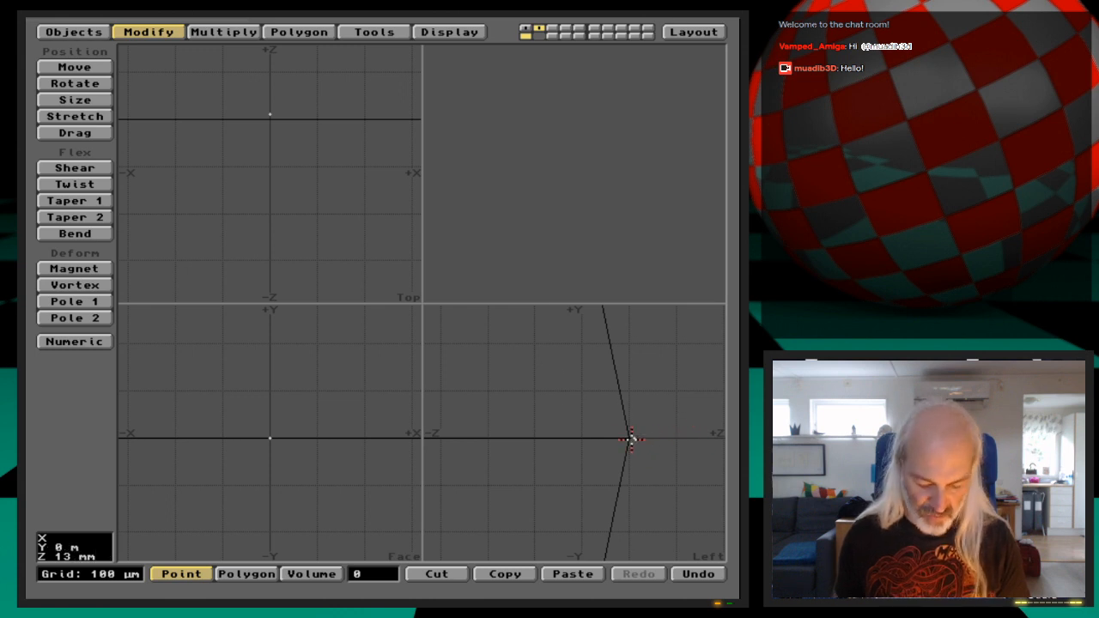
pyautogui.press('g')
pyautogui.press('.')
pyautogui.press('.')
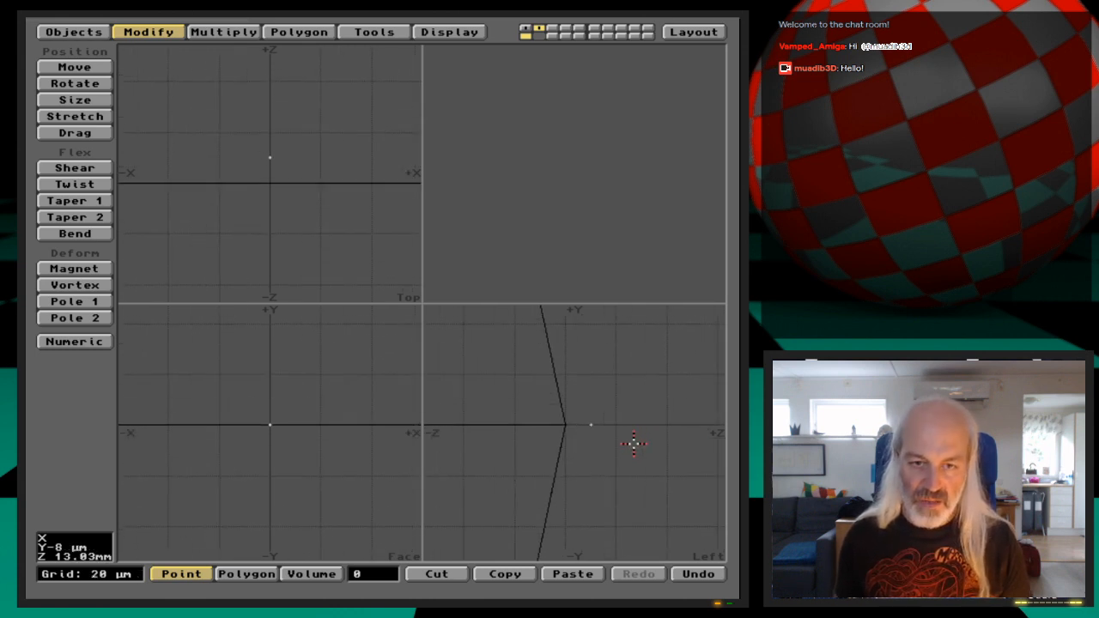
# Examine the whole ring of light points around the tube's circular profile in the Left view.
pyautogui.press(',')
pyautogui.press(',')
pyautogui.press(',')
pyautogui.press(',')
pyautogui.press(',')
pyautogui.press(',')
pyautogui.press(',')
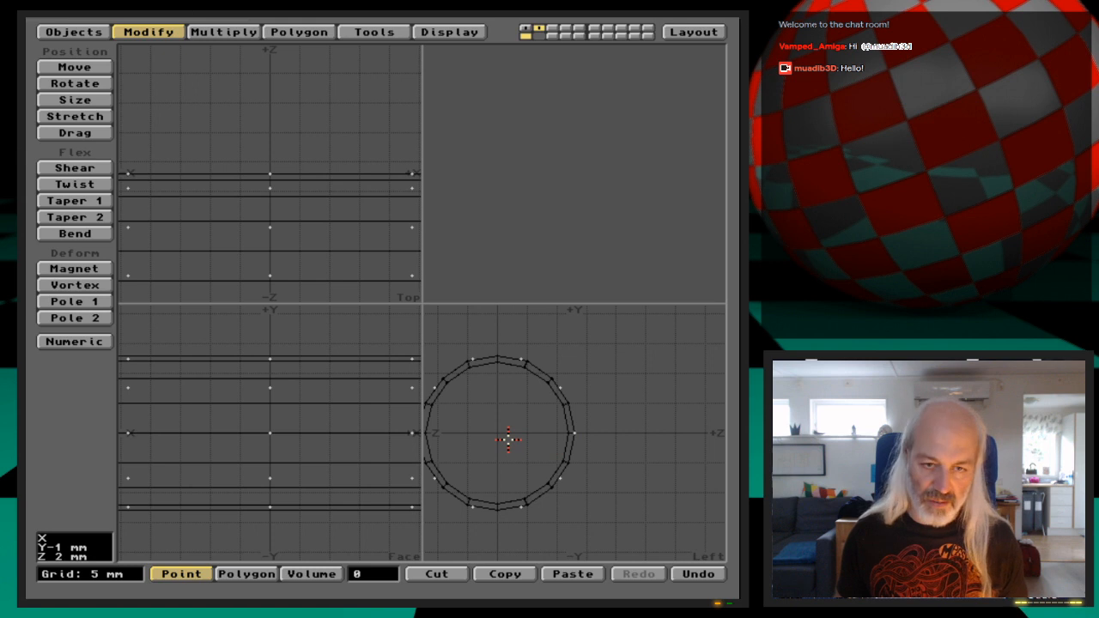
pyautogui.press(',')
pyautogui.press(',')
pyautogui.press(',')
pyautogui.press(',')
pyautogui.press('.')
pyautogui.press('.')
pyautogui.press('.')
pyautogui.press('.')
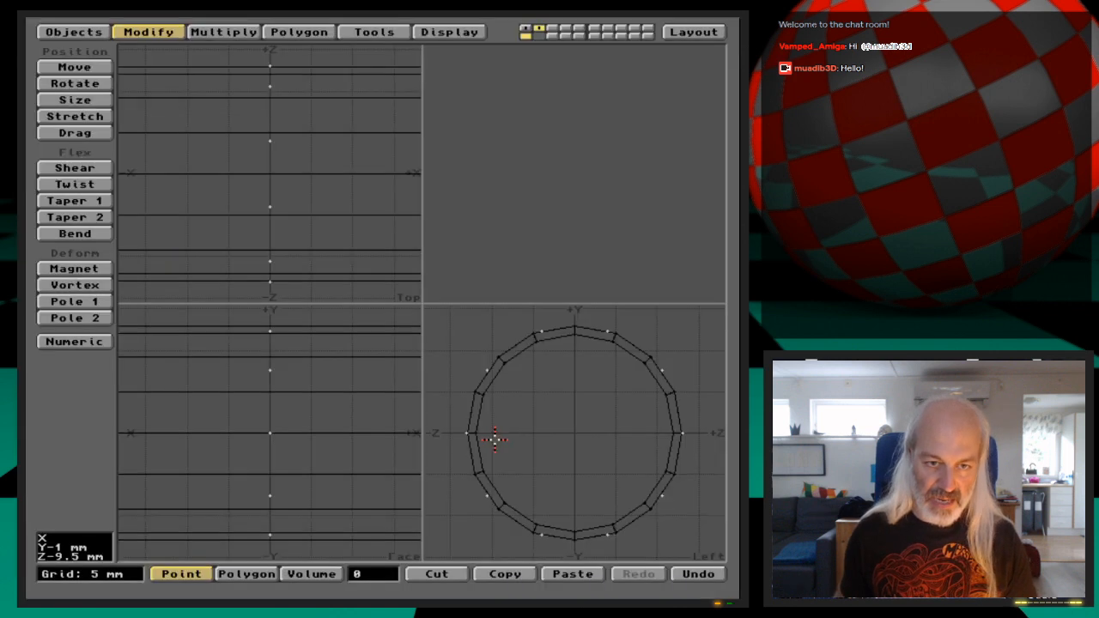
# Switch to Directory Opus and open the DH1:3d/Webcast/Ep.16/Scenes folder.
pyautogui.press('super+m')
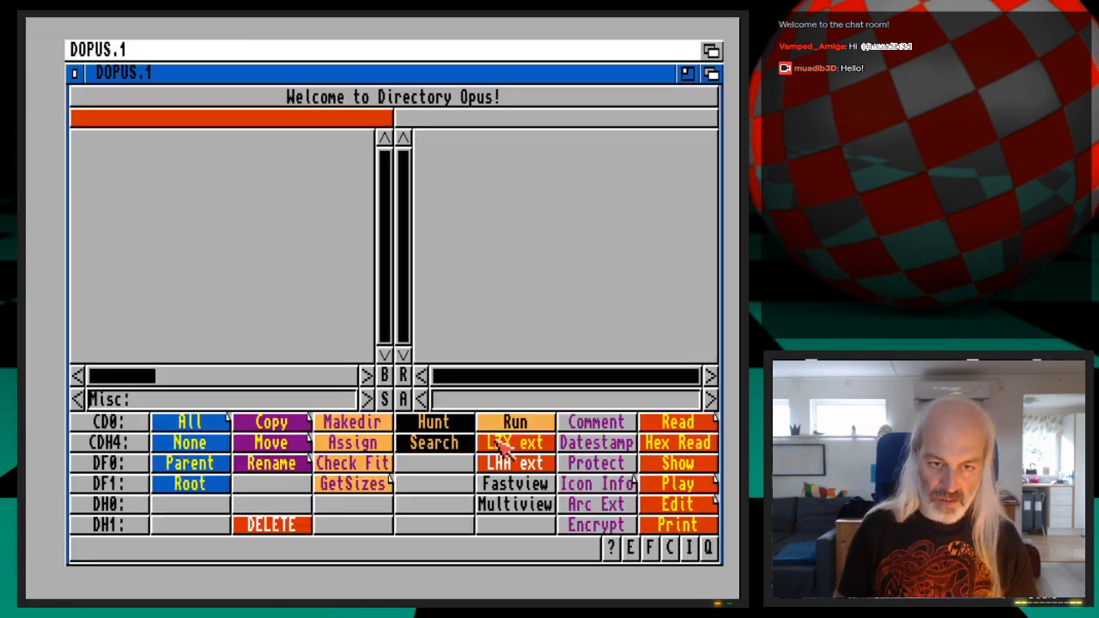
pyautogui.rightClick(133, 530)
pyautogui.click(116, 485)
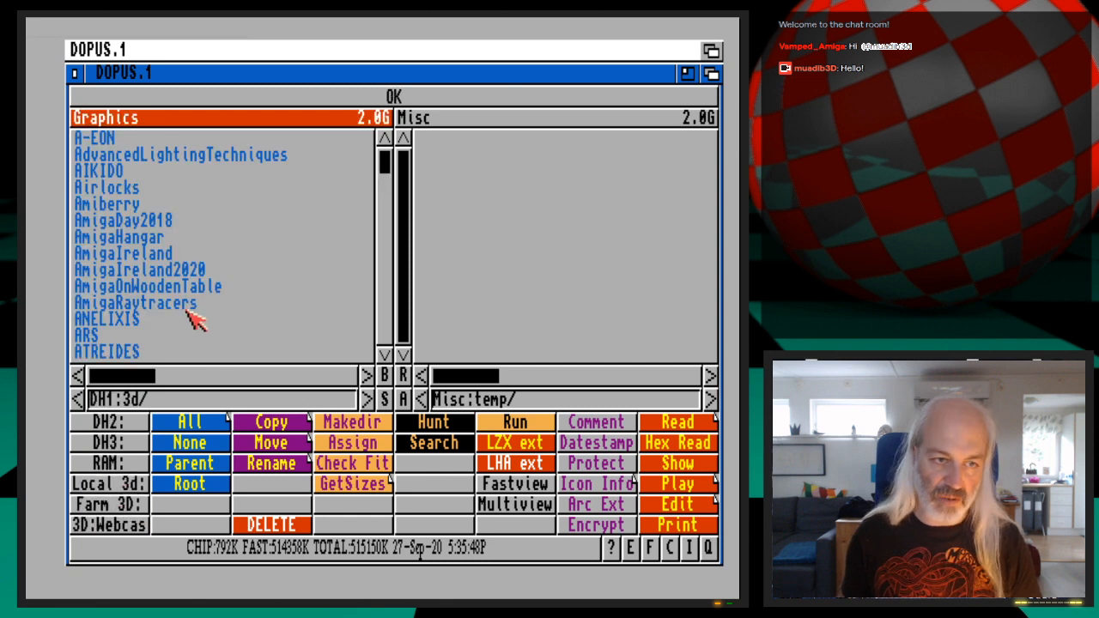
pyautogui.scroll(-20, 186, 307)
pyautogui.doubleClick(146, 240)
pyautogui.click(152, 241)
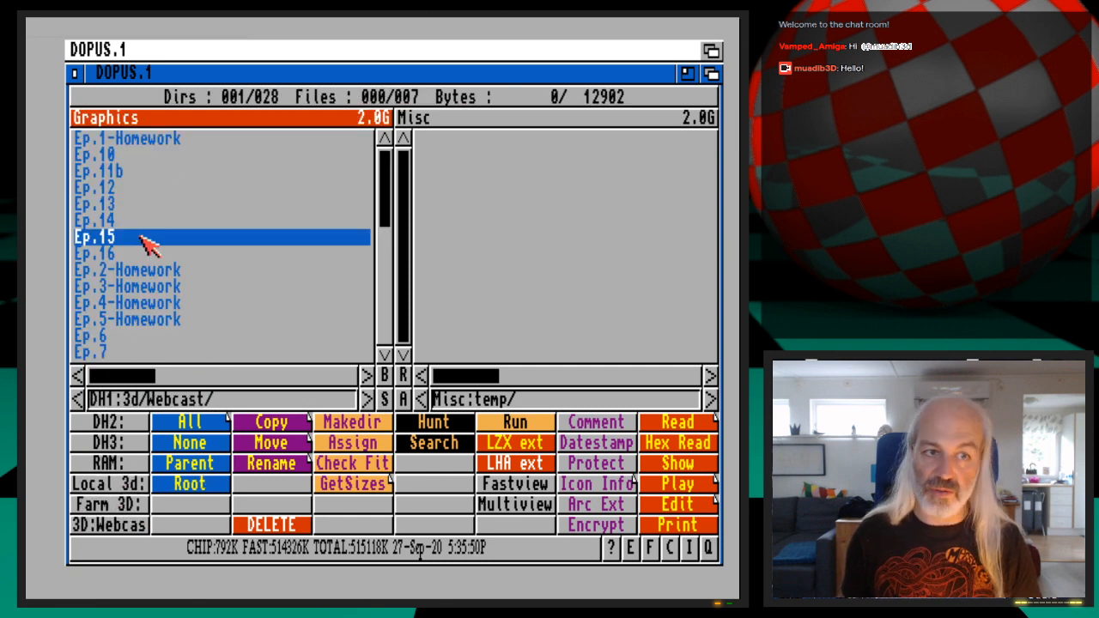
pyautogui.doubleClick(160, 254)
pyautogui.click(129, 174)
pyautogui.doubleClick(127, 174)
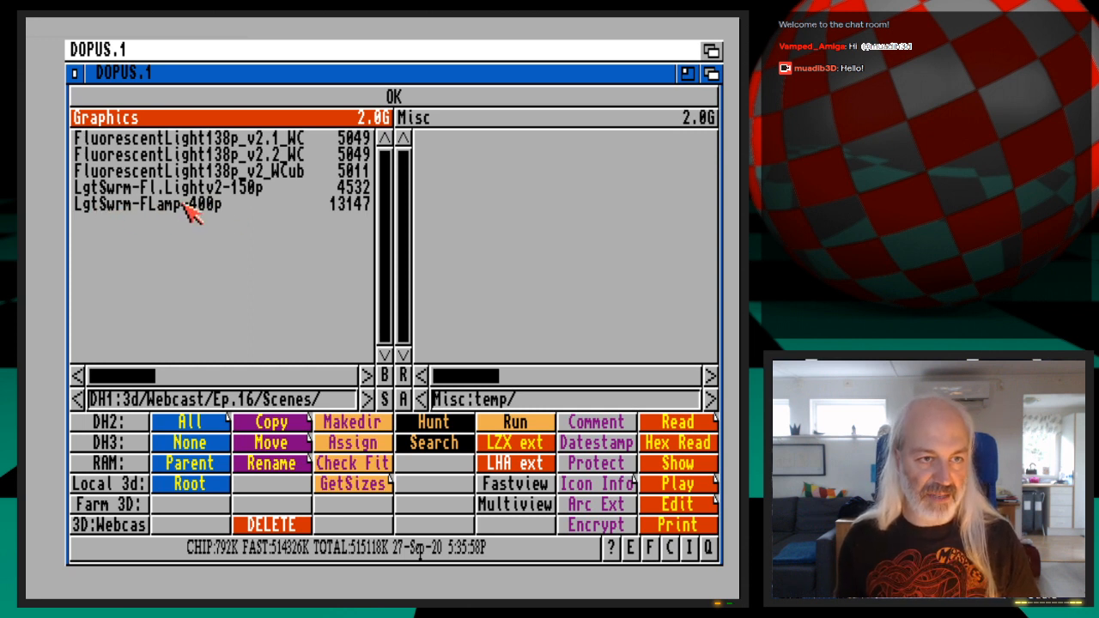
# Delete the LgtSwrm-FLamp-400p scene file and return to LightWave Modeler.
pyautogui.click(221, 208)
pyautogui.click(272, 524)
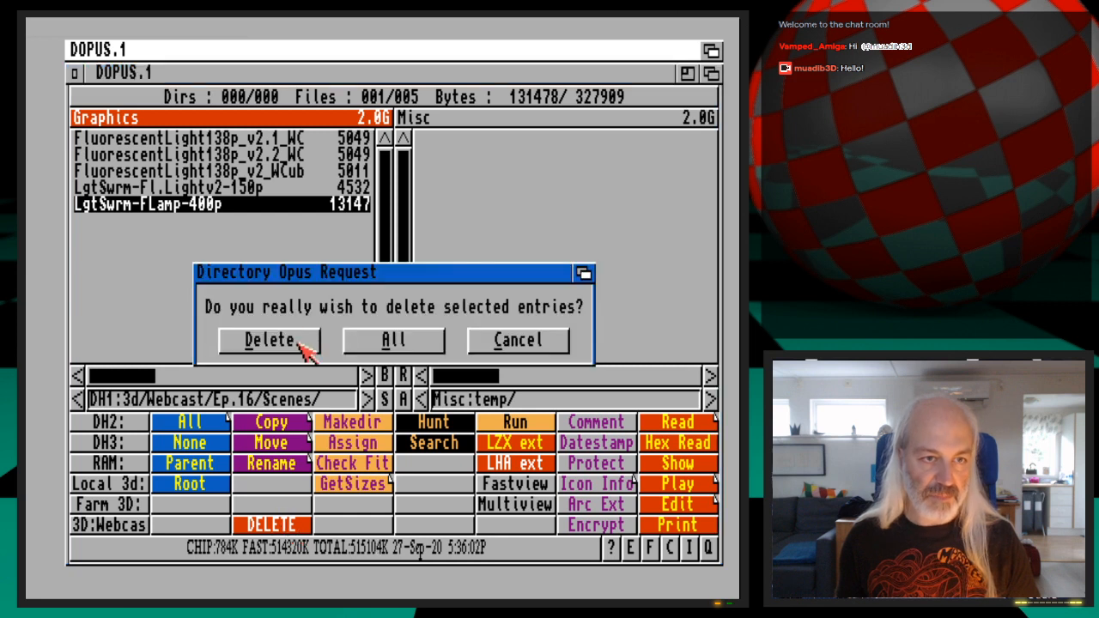
pyautogui.click(302, 342)
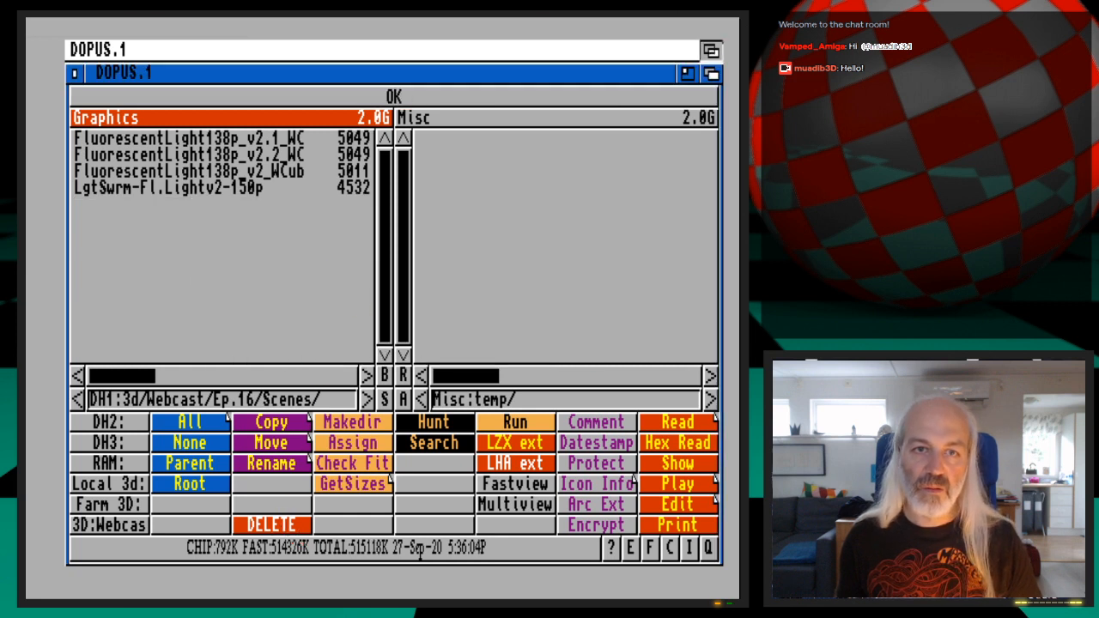
pyautogui.click(710, 51)
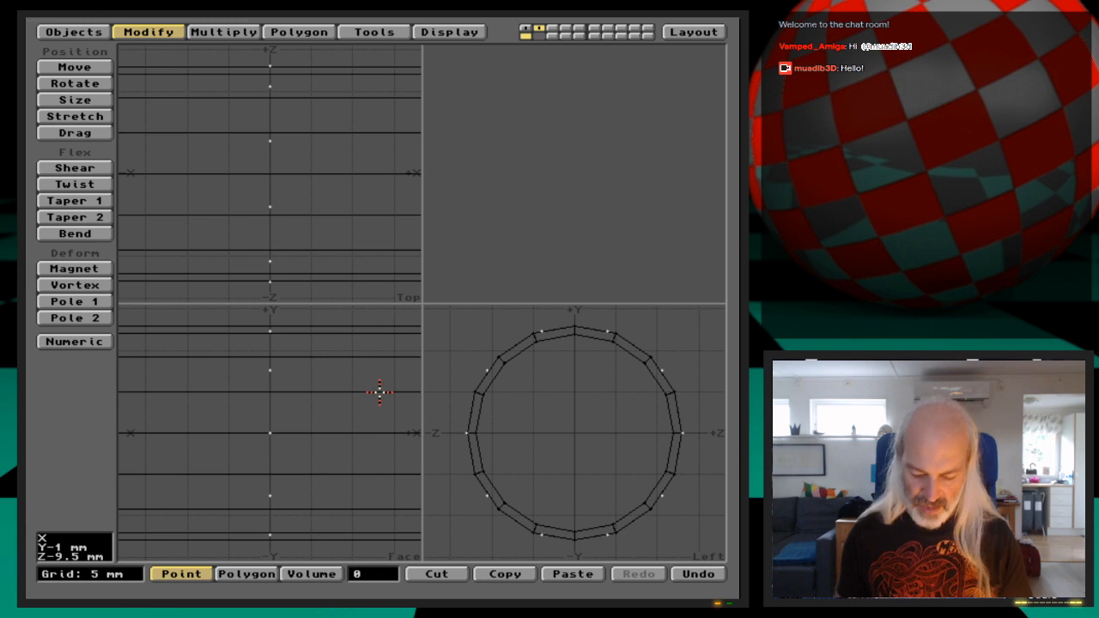
# Start the Light Swarm plug-in for the light points and set its save drawer to 3d:webcast/Ep.16/Scenes.
pyautogui.hotkey('shift', "'")
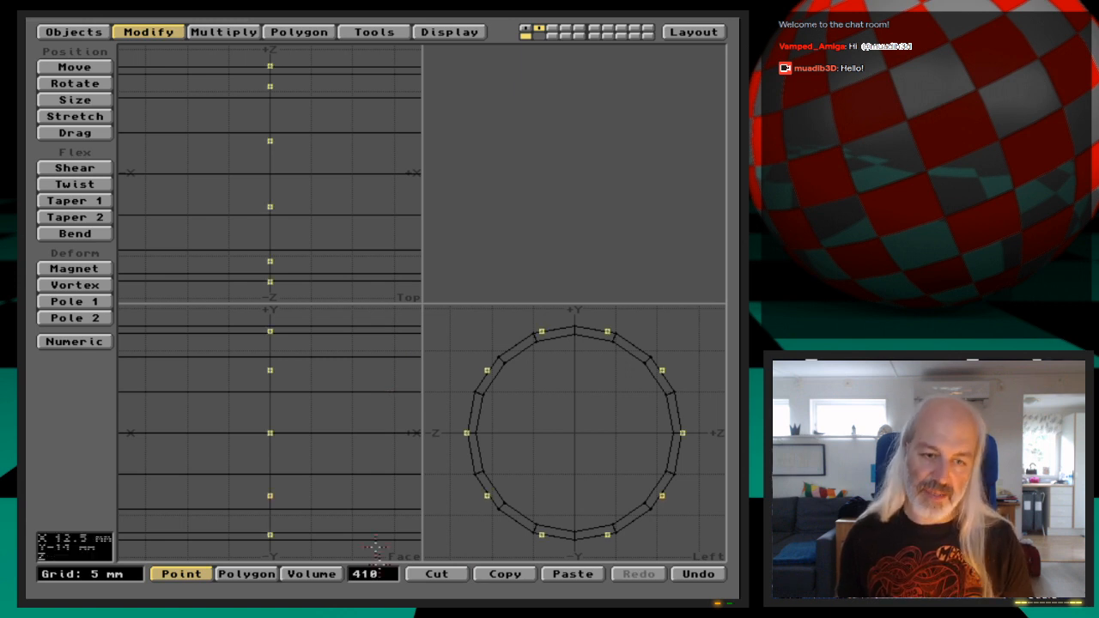
pyautogui.press('/')
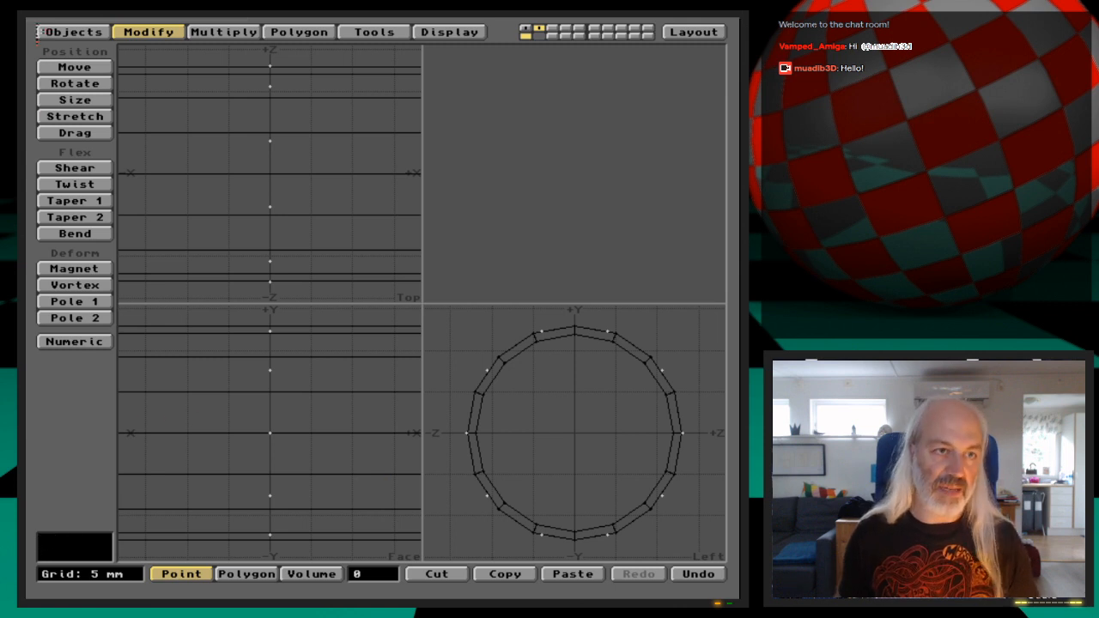
pyautogui.click(44, 32)
pyautogui.click(99, 209)
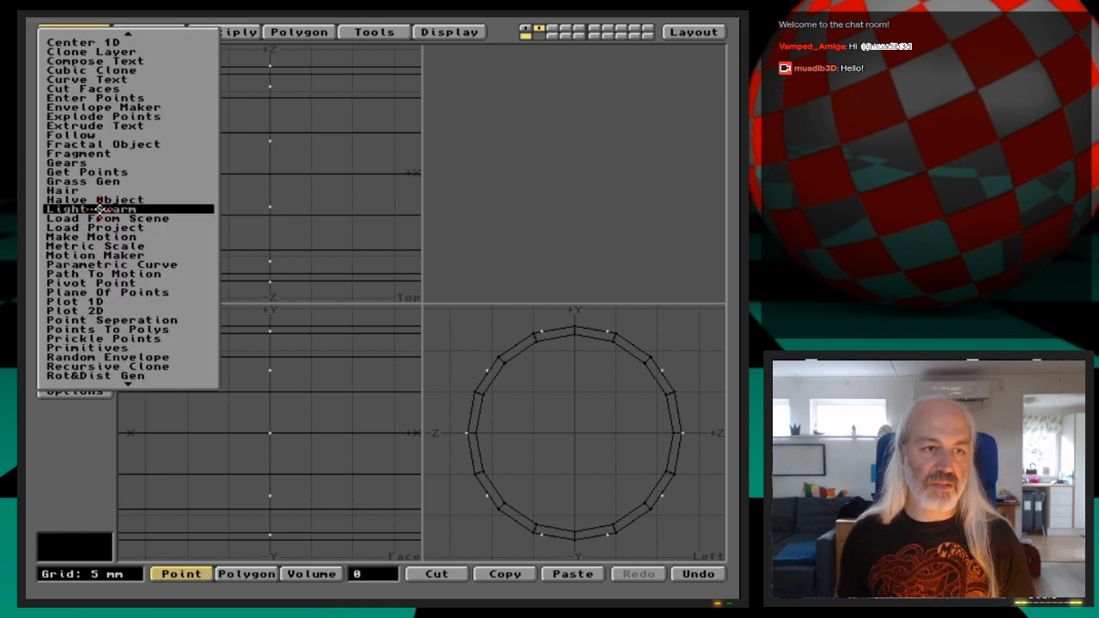
pyautogui.click(153, 209)
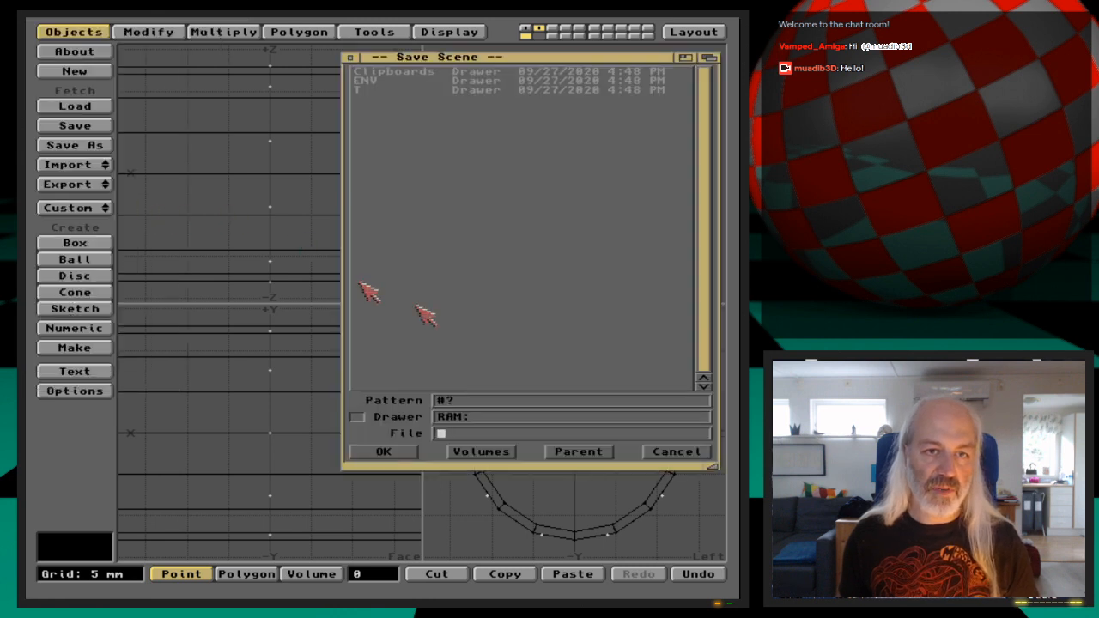
pyautogui.write('3d:')
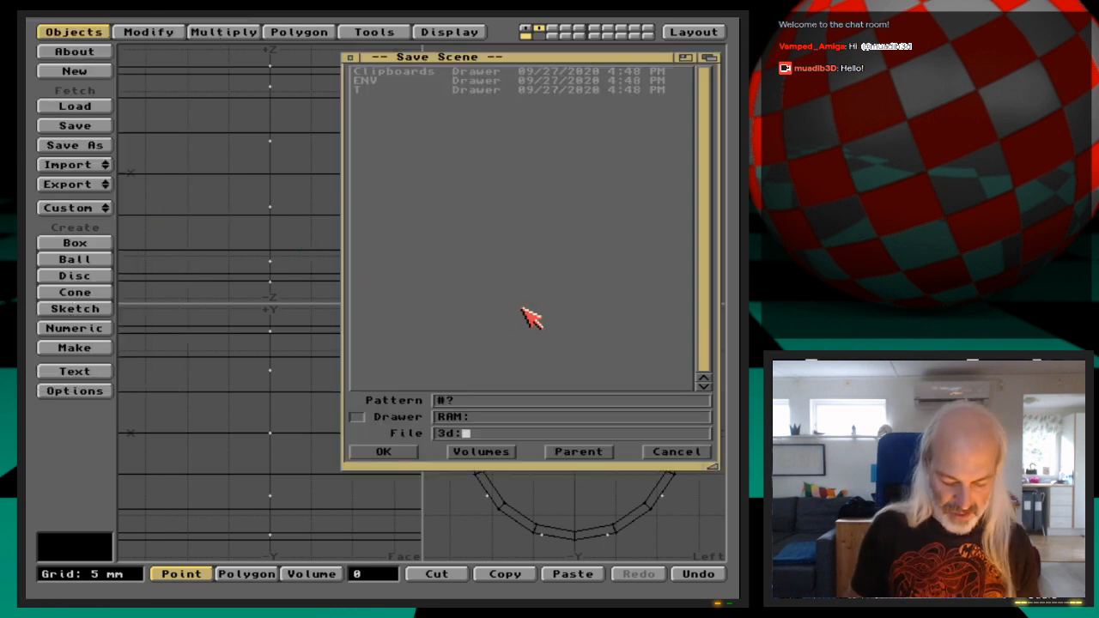
pyautogui.write('webcast/')
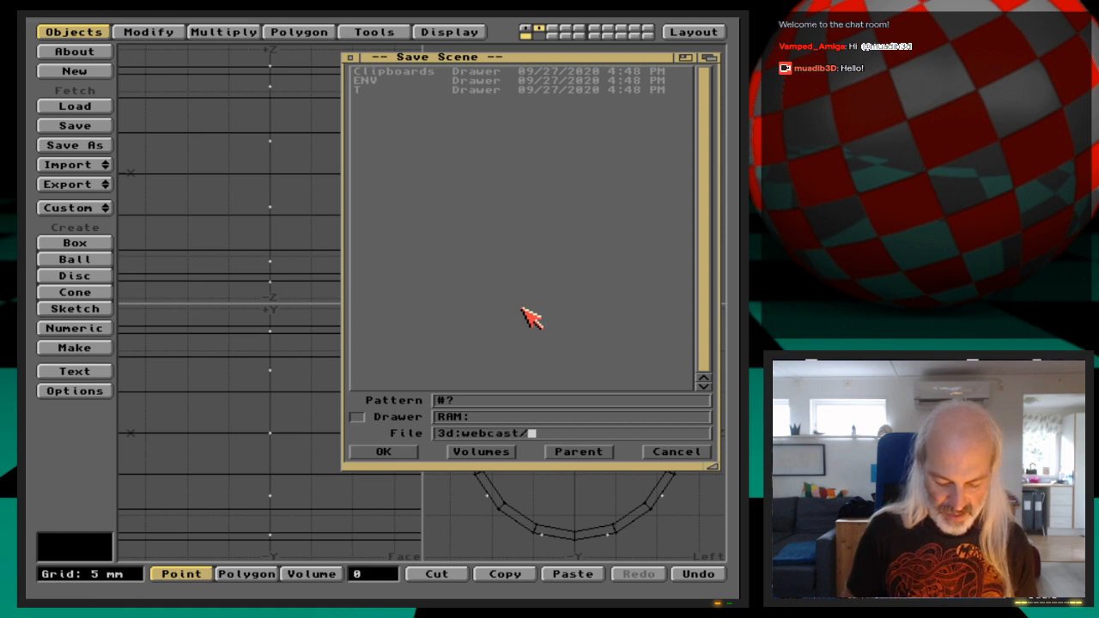
pyautogui.write('Ep.16')
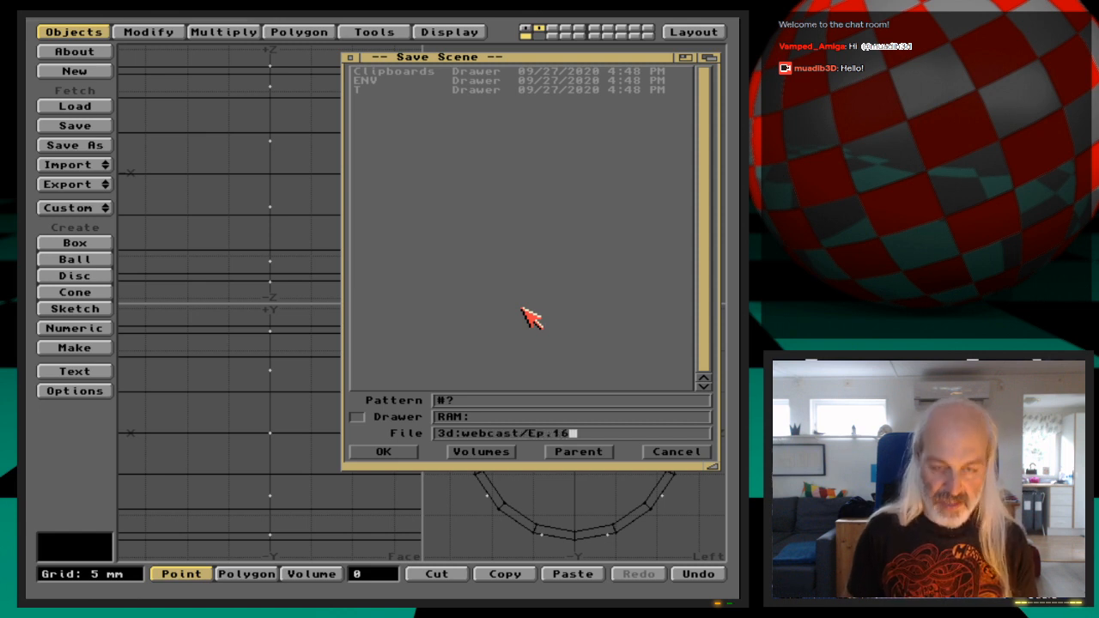
pyautogui.write('/Scenes')
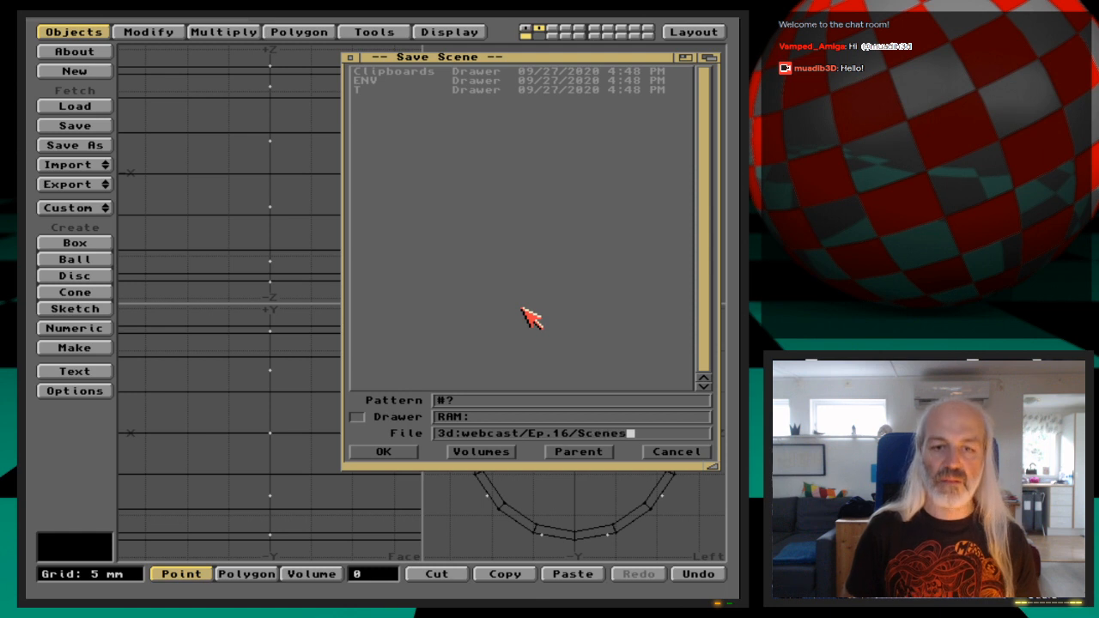
pyautogui.press('Return')
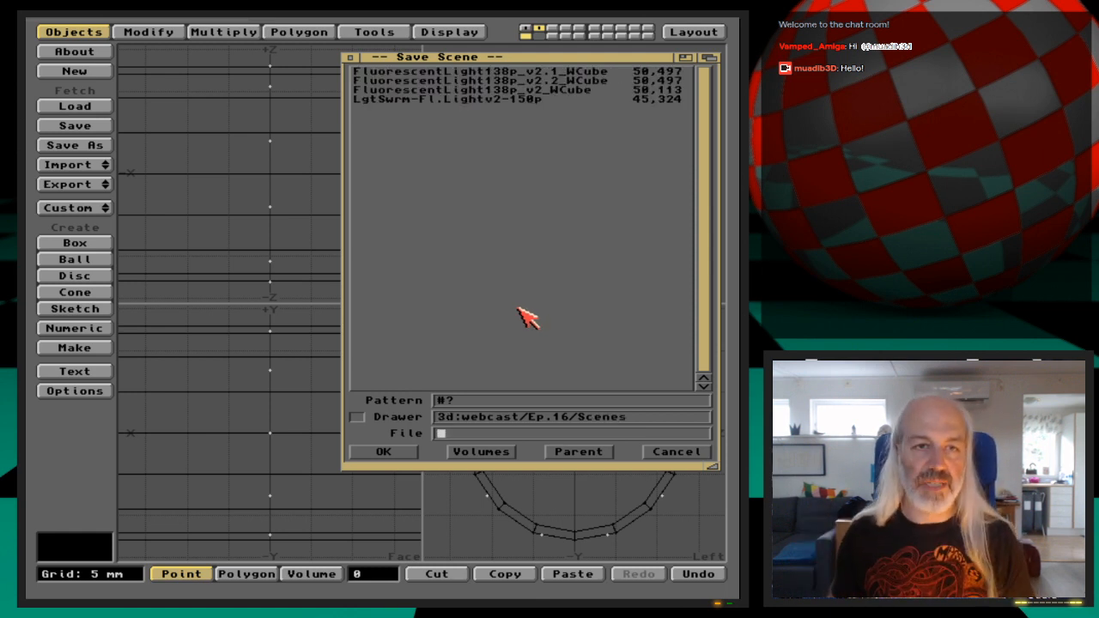
# Name the Light Swarm scene file LgtSwrm-FLamp-410p and accept it.
pyautogui.write('LgtSwrm')
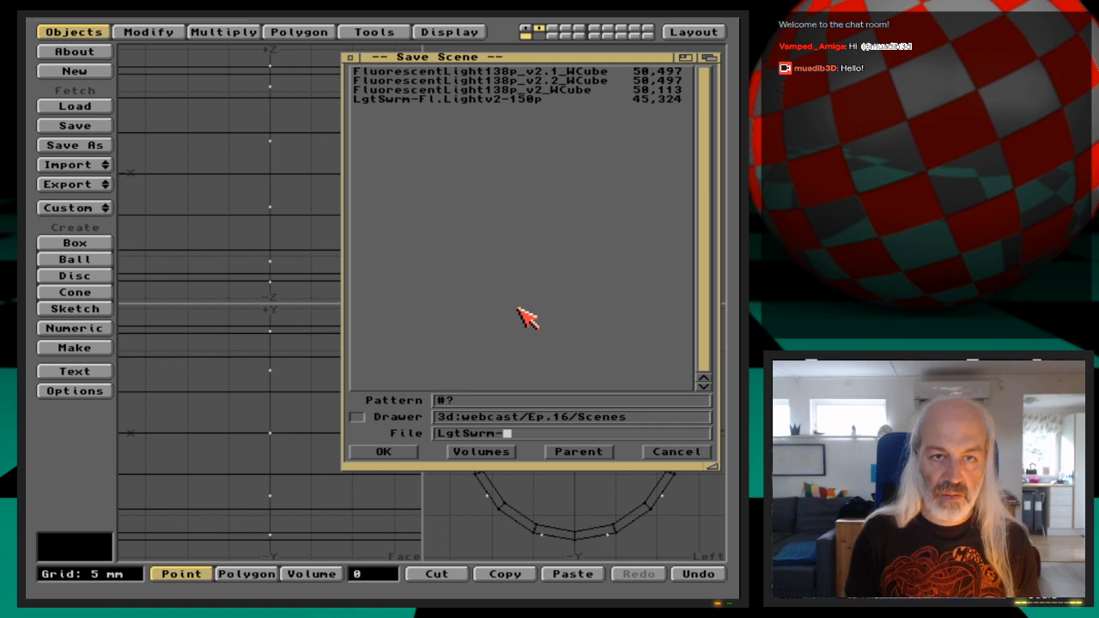
pyautogui.write('-')
pyautogui.write('Fl.mp')
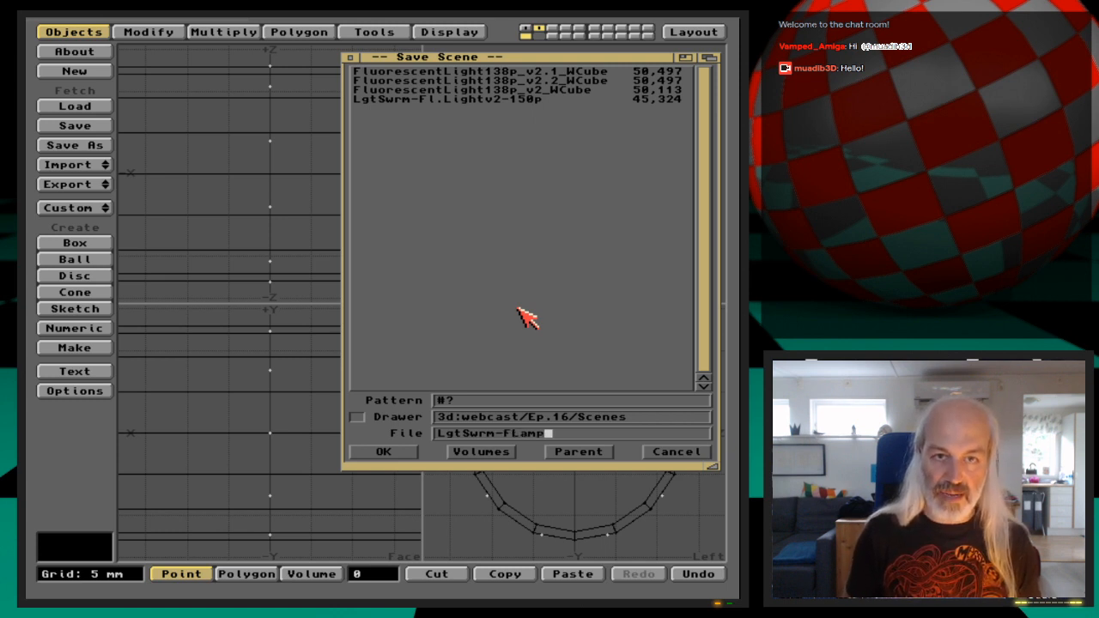
pyautogui.write('-410')
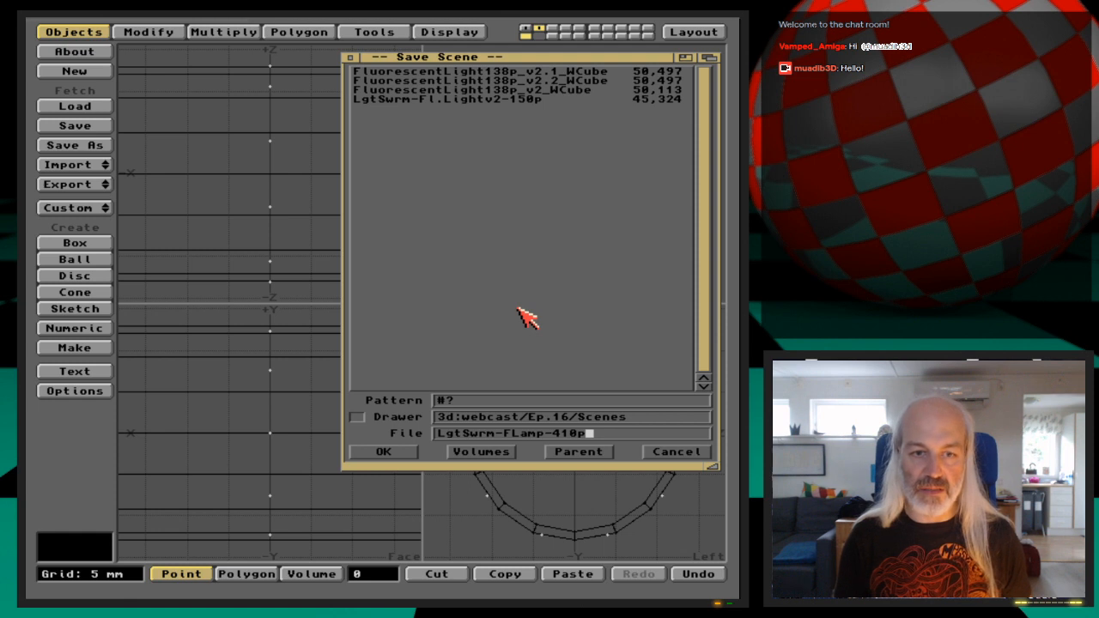
pyautogui.write('p')
pyautogui.press('Return')
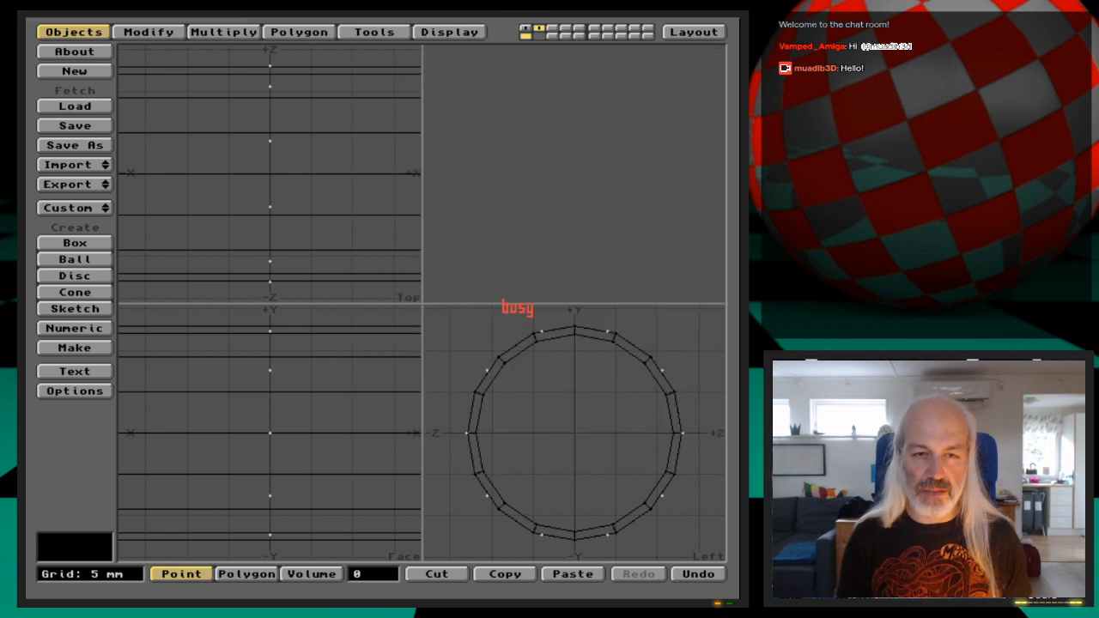
# Shorten the swarm's light name to Light.
pyautogui.click(460, 190)
pyautogui.press('BackSpace')
pyautogui.press('BackSpace')
pyautogui.press('BackSpace')
pyautogui.press('BackSpace')
pyautogui.press('BackSpace')
pyautogui.press('Tab')
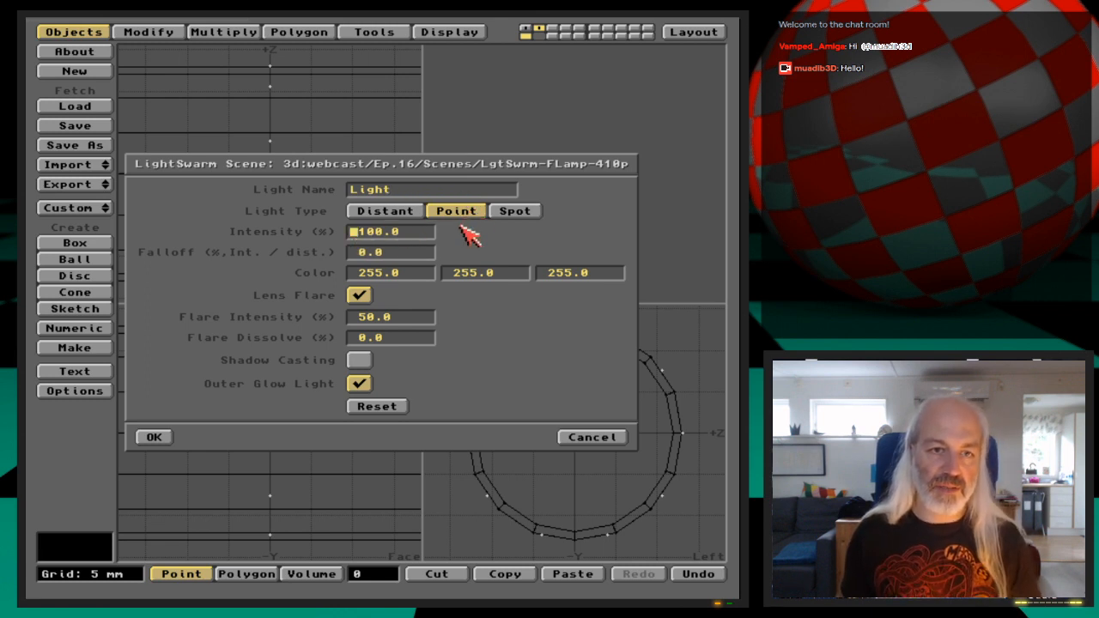
# Set the swarm lights' intensity to 2 % and their falloff to 0.33 %.
pyautogui.press('Delete')
pyautogui.press('Delete')
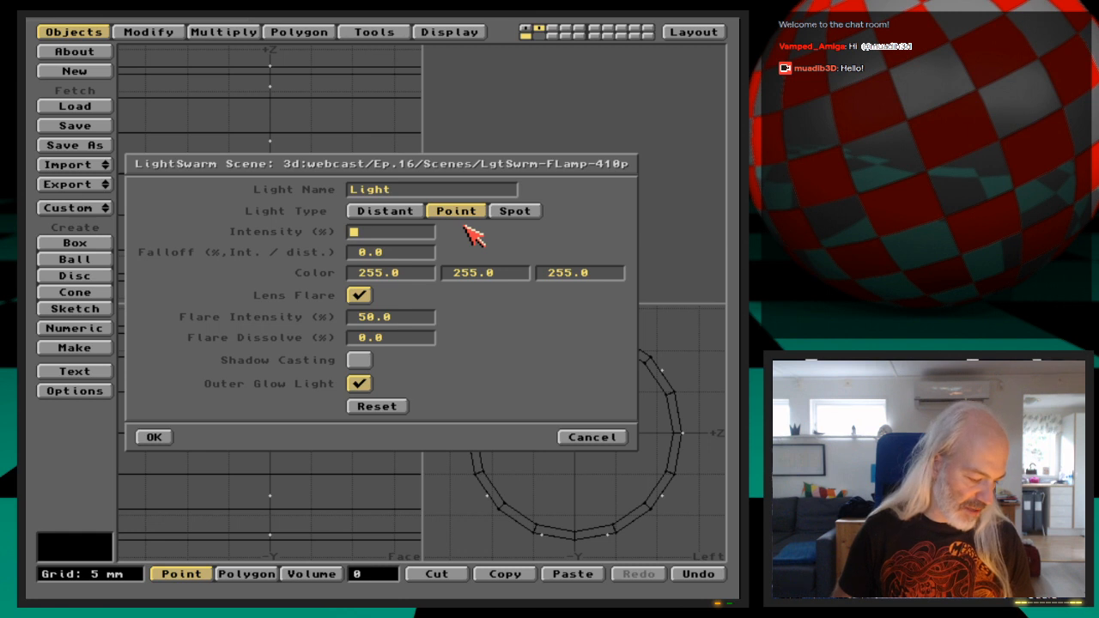
pyautogui.write('2')
pyautogui.press('Tab')
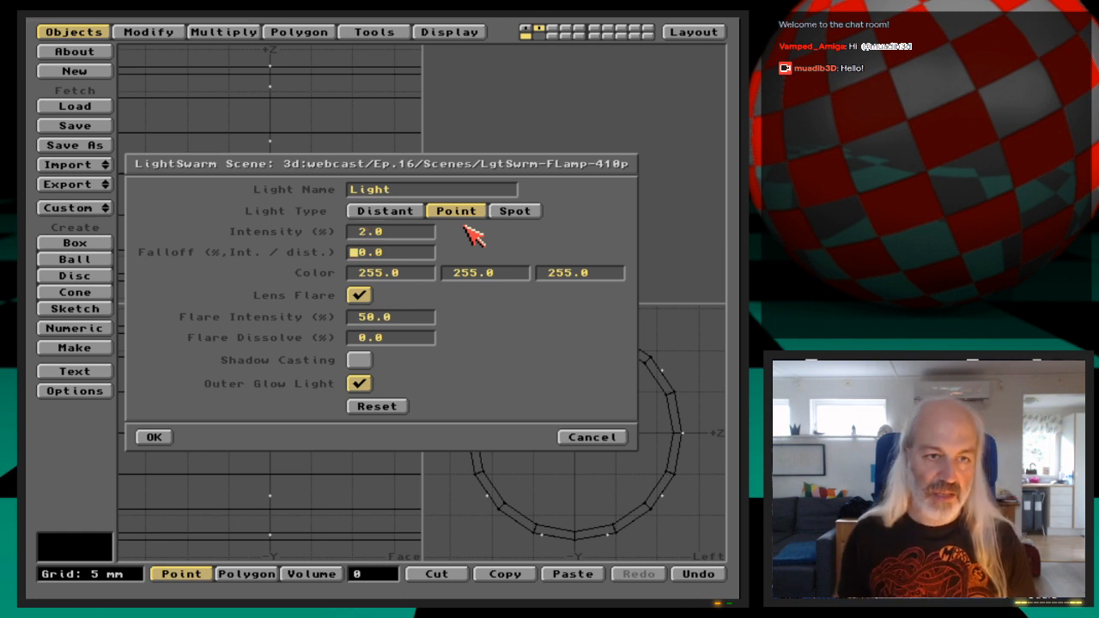
pyautogui.press('Delete')
pyautogui.press('Delete')
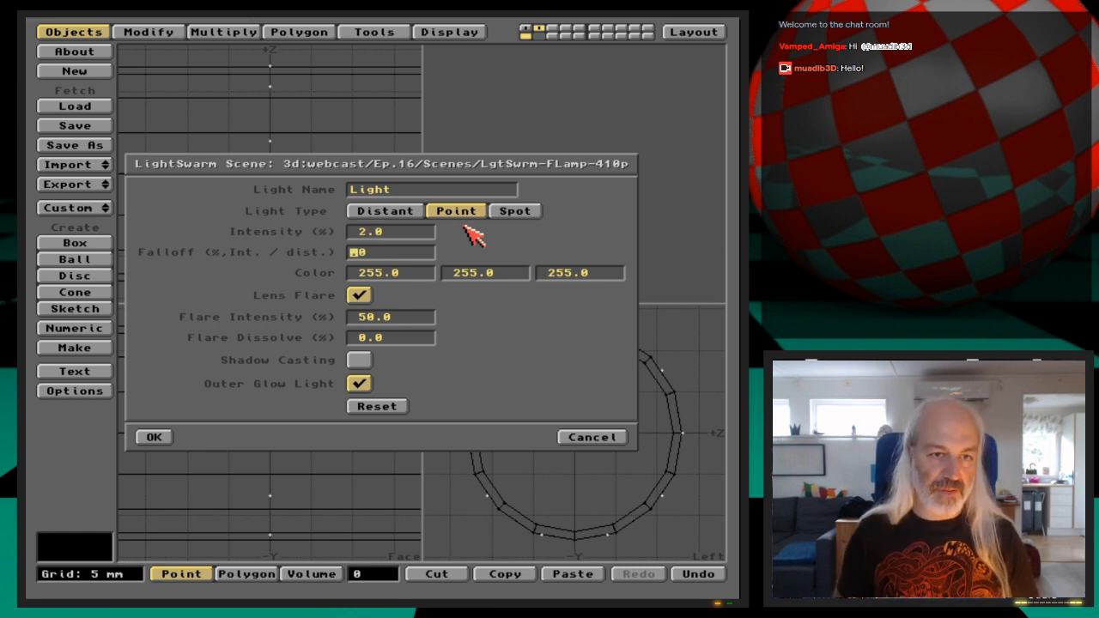
pyautogui.write('0.33')
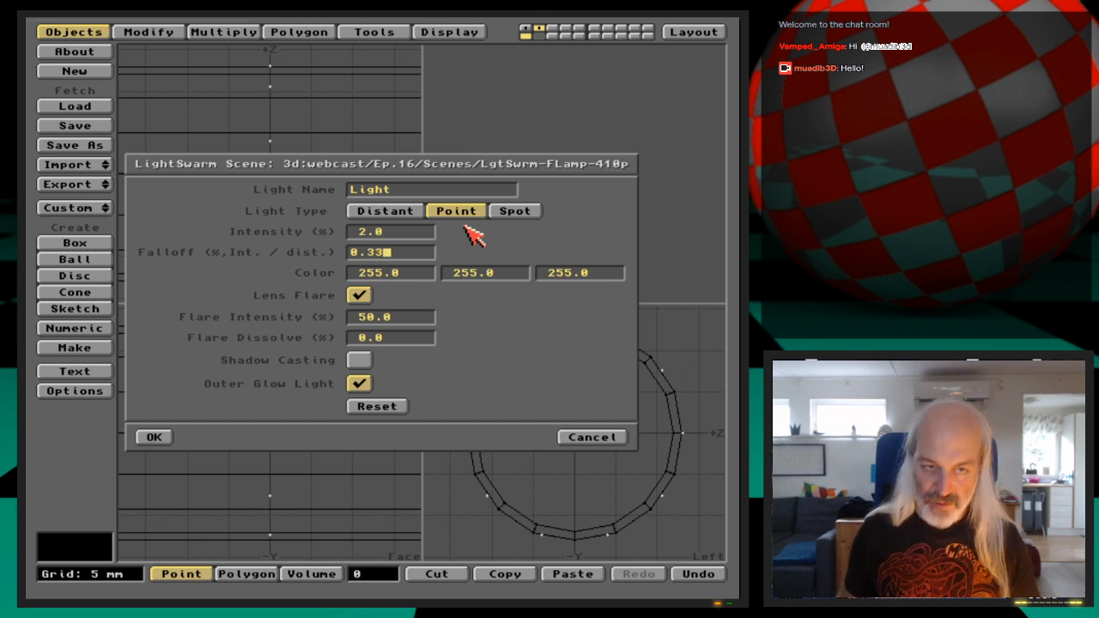
pyautogui.press('Tab')
# Disable lens flare and outer glow, set flare intensity to 0.0 %, enable shadow casting, and generate the light scene.
pyautogui.click(358, 294)
pyautogui.click(361, 318)
pyautogui.press('Delete')
pyautogui.press('Tab')
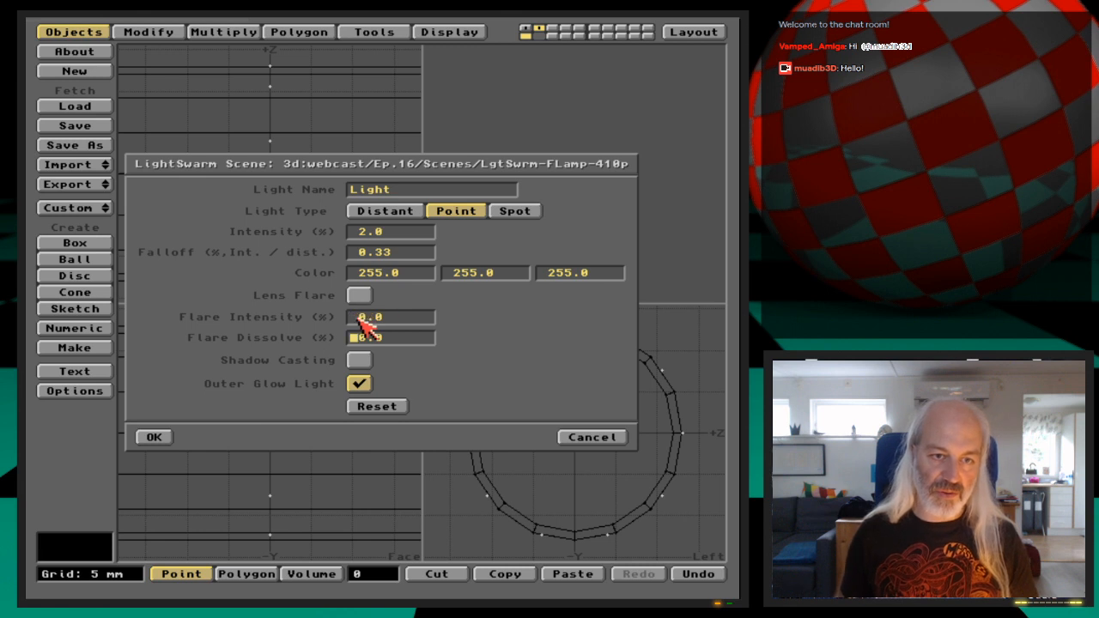
pyautogui.click(359, 383)
pyautogui.click(358, 359)
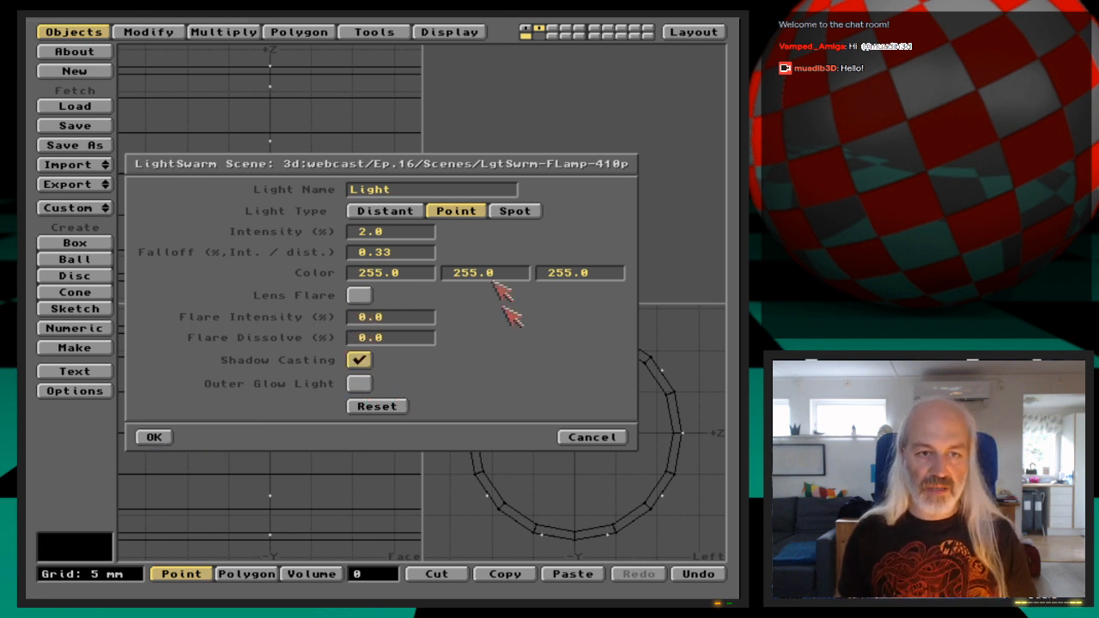
pyautogui.click(360, 295)
pyautogui.click(358, 297)
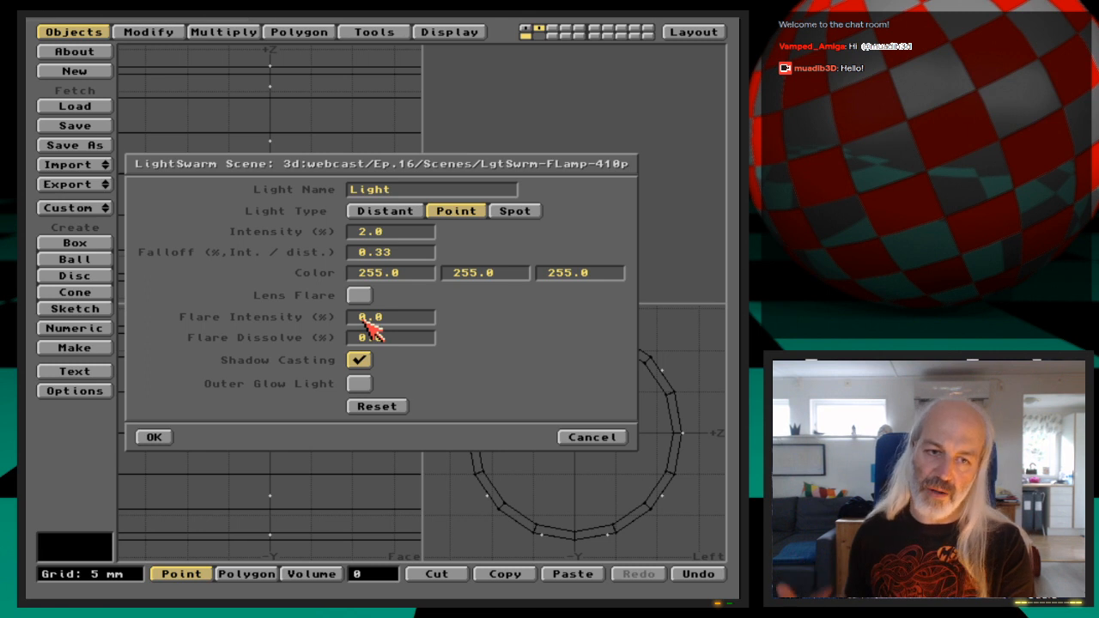
pyautogui.click(153, 438)
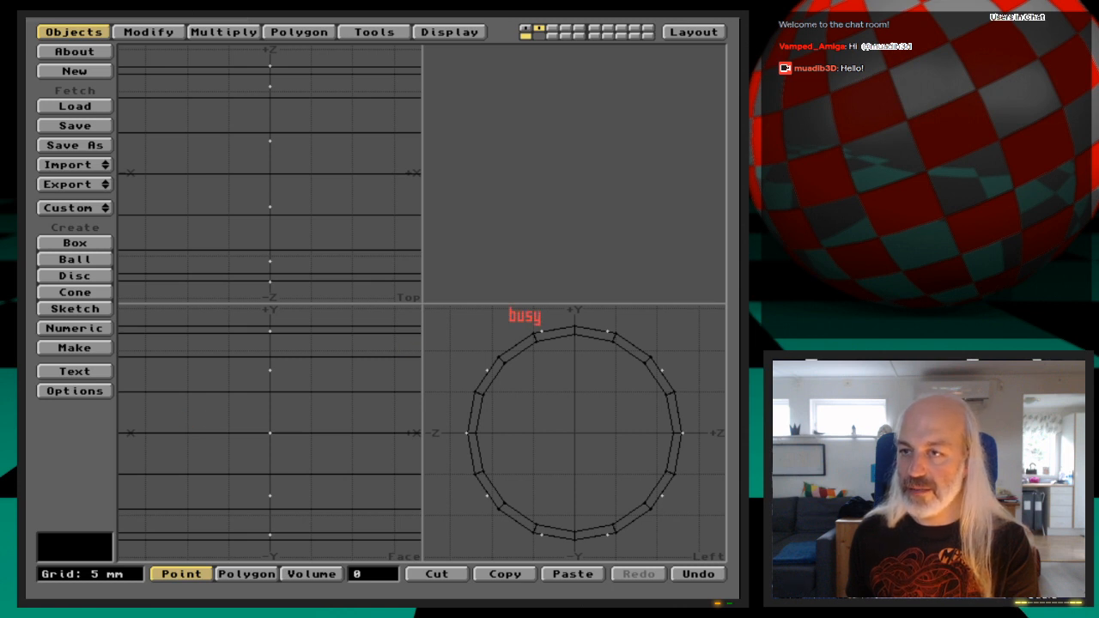
pyautogui.click(1037, 3)
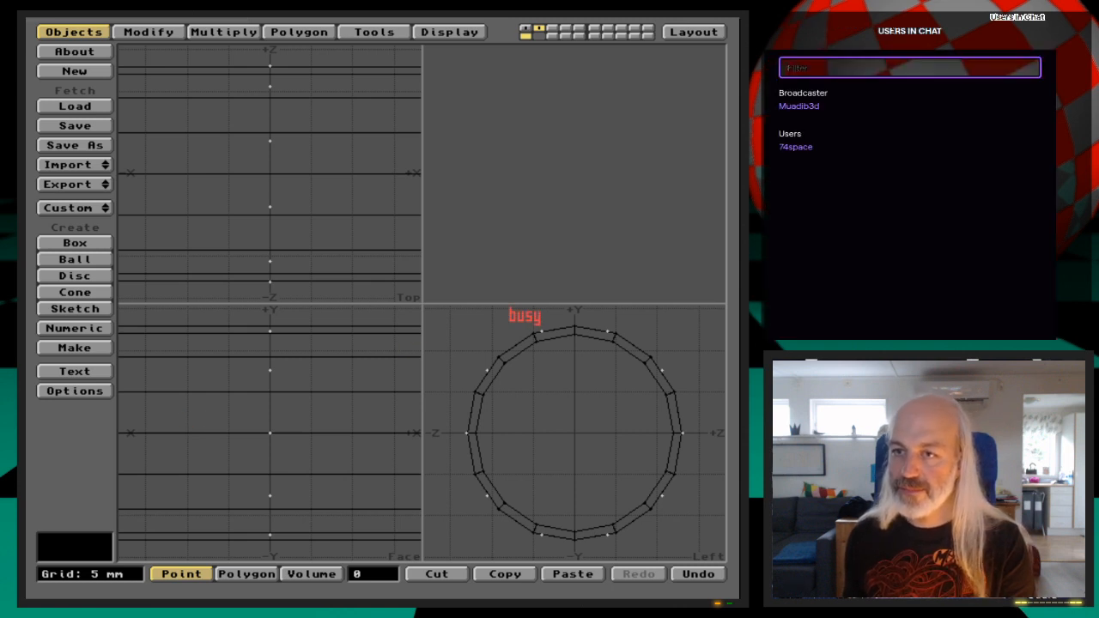
pyautogui.click(1036, 4)
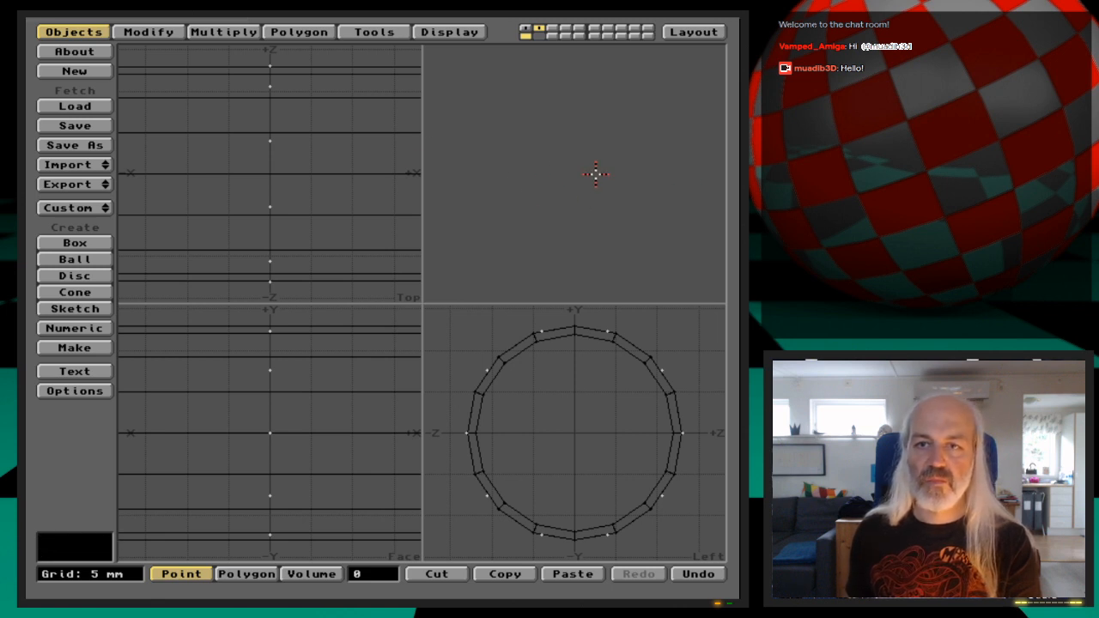
# Switch to LightWave Layout and start loading an object, opening the 3D:Webcast drawer.
pyautogui.click(694, 33)
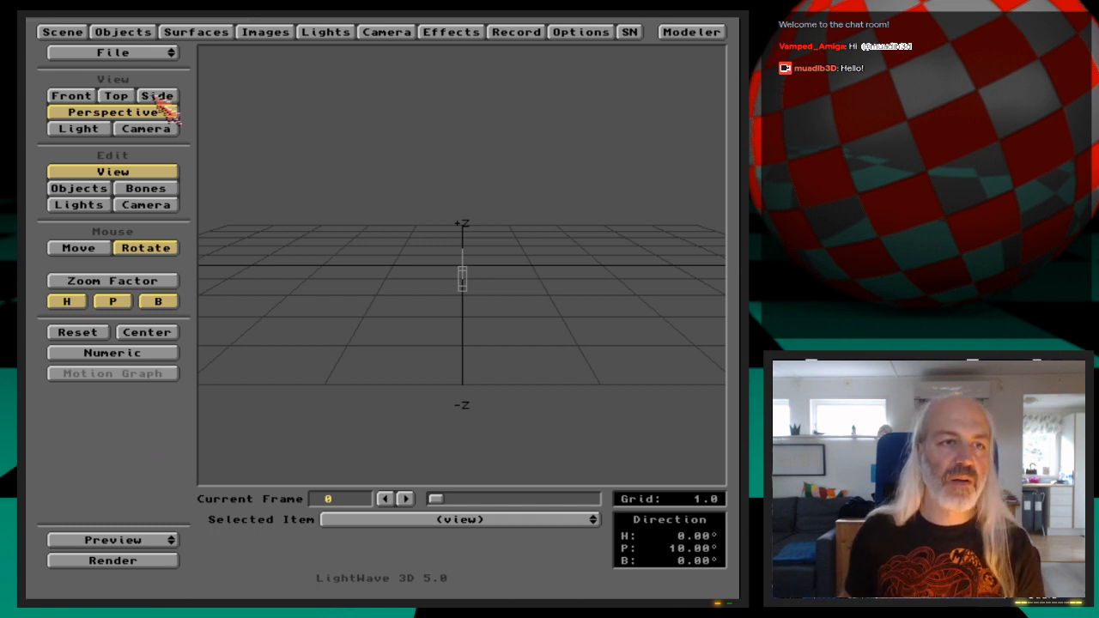
pyautogui.moveTo(146, 64); pyautogui.dragTo(145, 32)
pyautogui.click(145, 32)
pyautogui.click(263, 150)
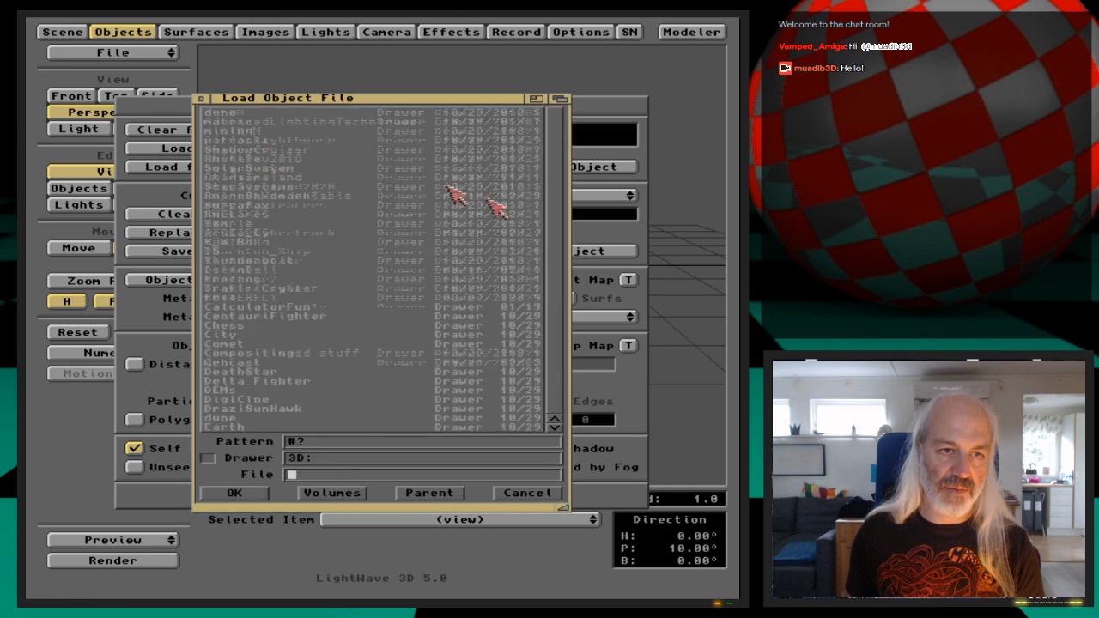
pyautogui.write('we')
pyautogui.press('Down')
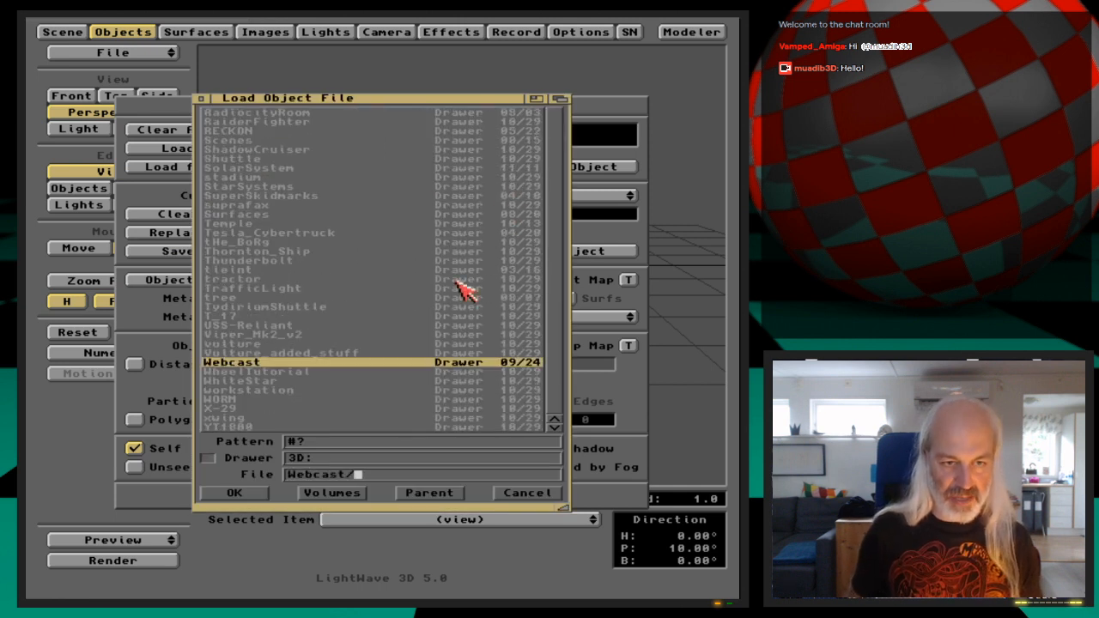
pyautogui.press('Return')
# Browse to the Ep.16/Objects drawer in the object file requester.
pyautogui.press('Down')
pyautogui.press('Down')
pyautogui.press('Down')
pyautogui.press('Down')
pyautogui.press('Down')
pyautogui.press('Down')
pyautogui.press('Down')
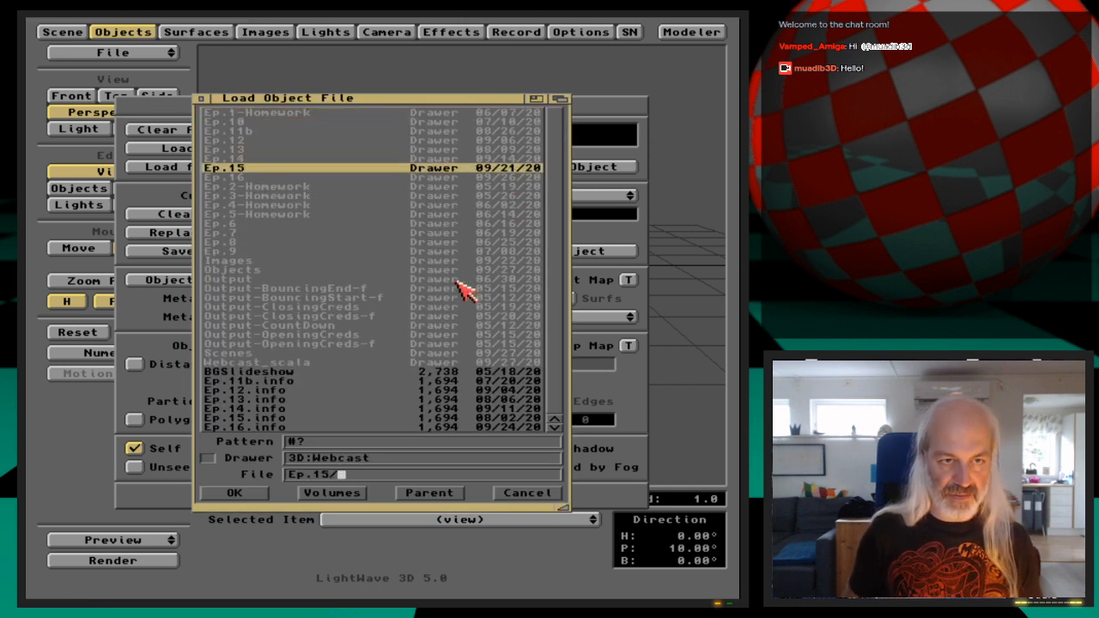
pyautogui.press('Down')
pyautogui.press('Return')
pyautogui.press('Down')
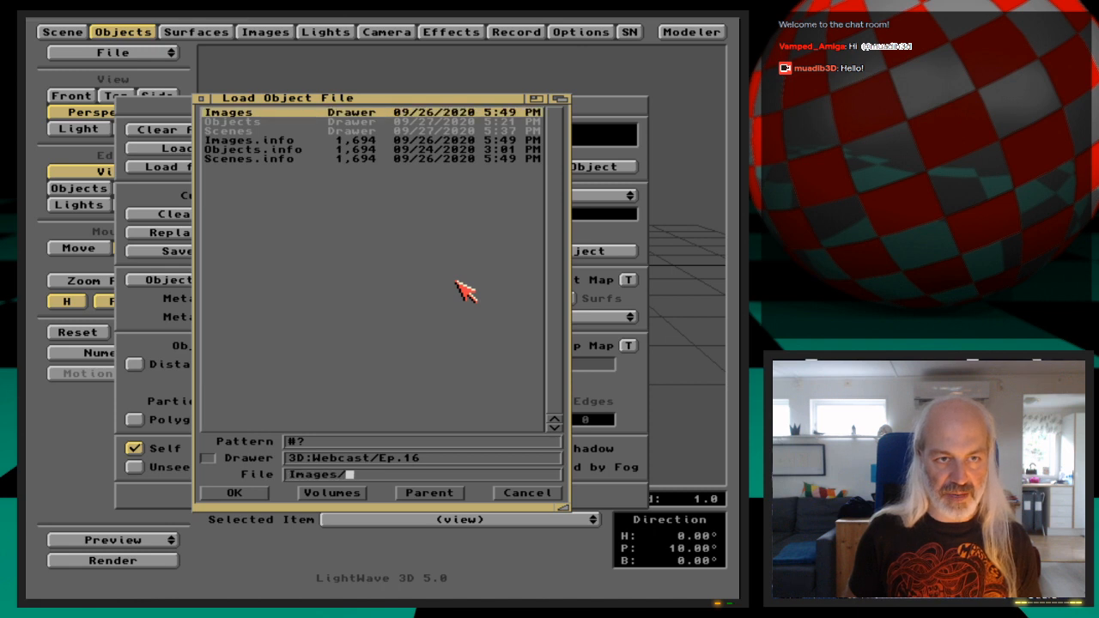
pyautogui.press('Down')
pyautogui.press('Return')
# Load the Ground object from the Ep.16 Objects drawer into the scene.
pyautogui.press('Down')
pyautogui.press('Down')
pyautogui.press('Down')
pyautogui.press('Down')
pyautogui.press('Down')
pyautogui.press('Down')
pyautogui.press('Down')
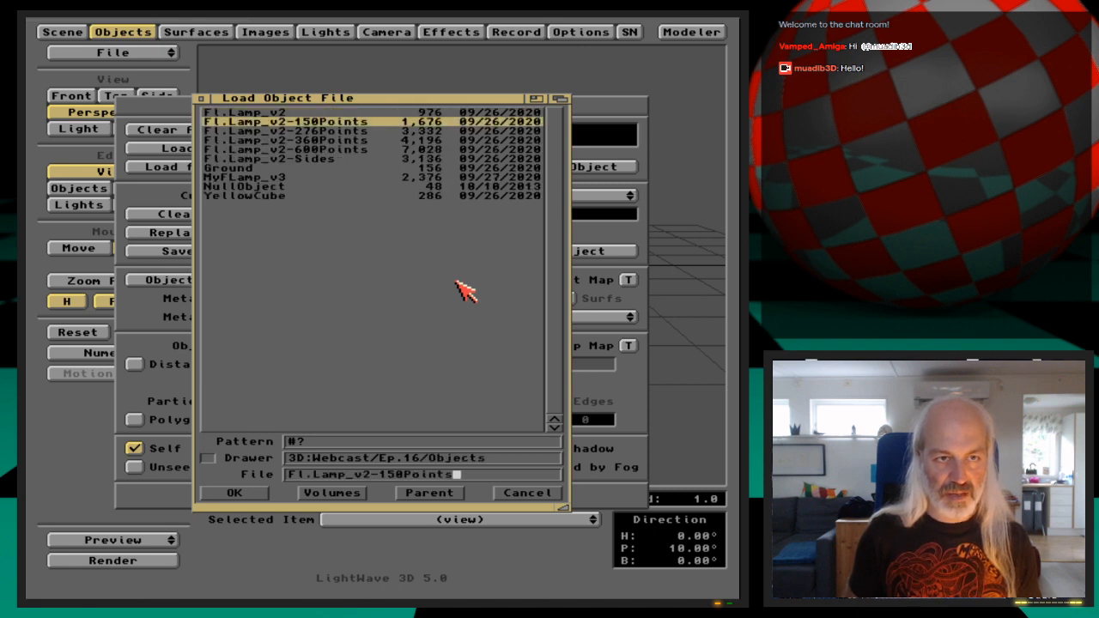
pyautogui.press('Return')
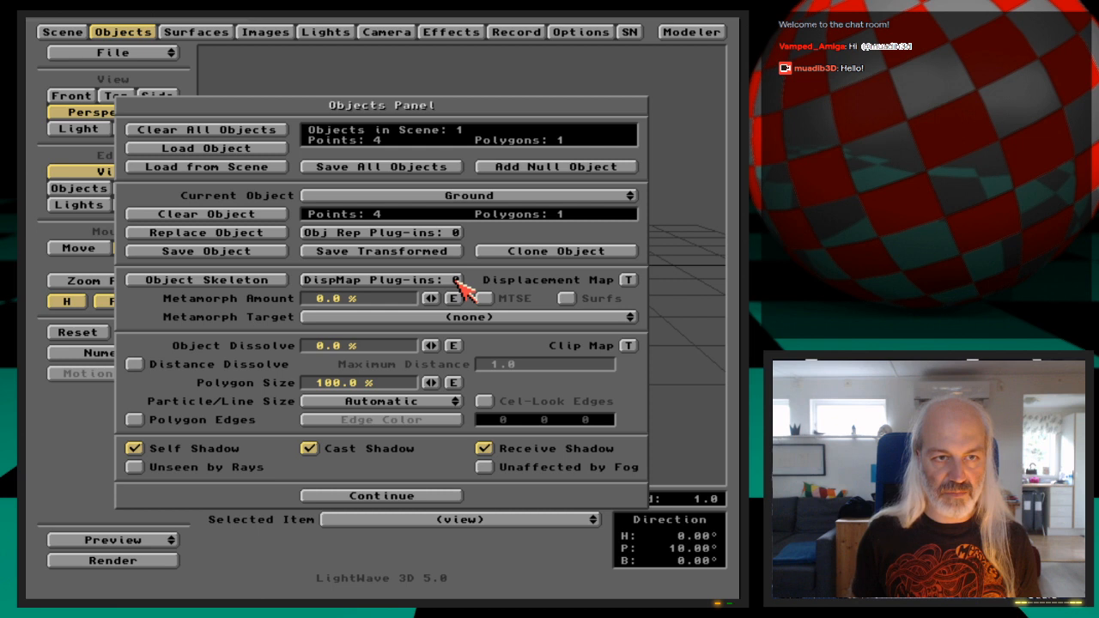
# Load the YellowCube object into the scene and close the object settings.
pyautogui.click(206, 147)
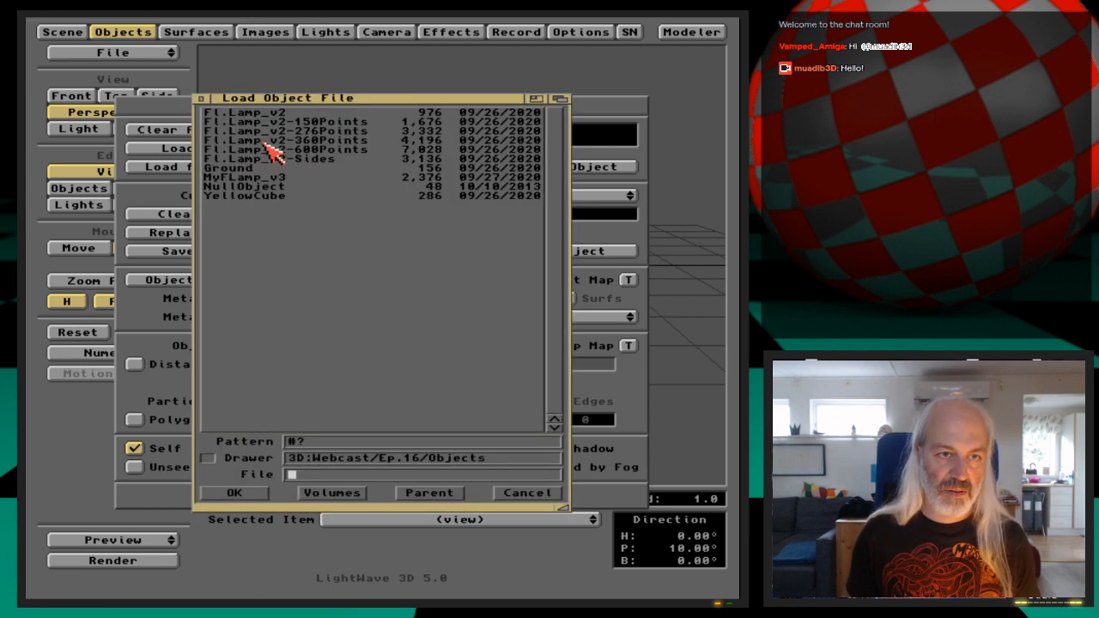
pyautogui.doubleClick(288, 198)
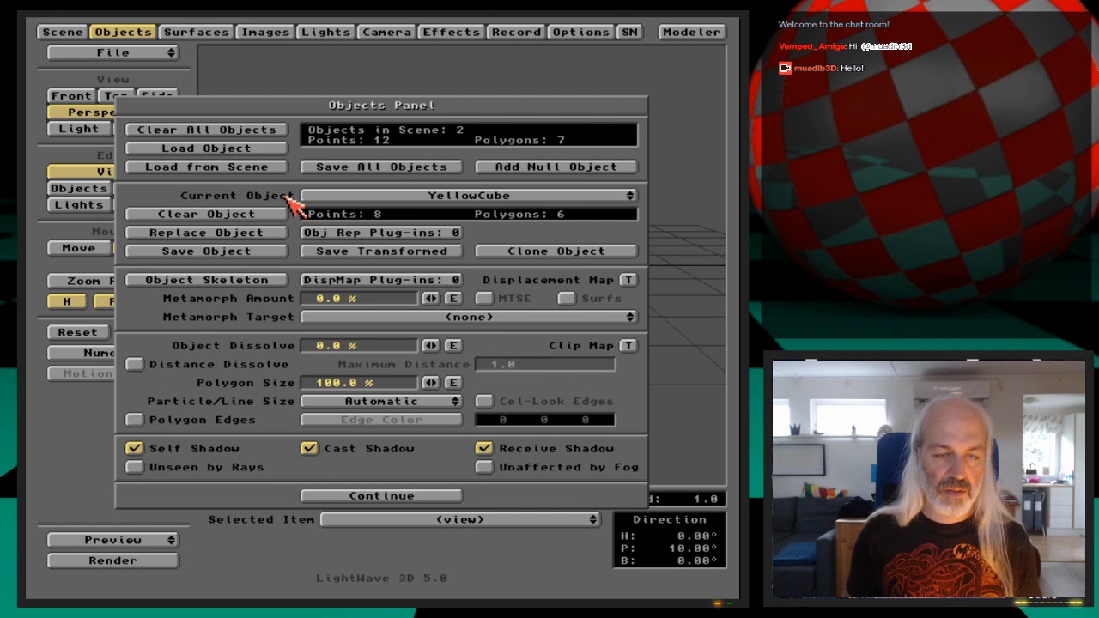
pyautogui.click(129, 32)
# Look through the camera and move and rotate it to about X 2.8, Y 6.0, Z -7.4, looking down at the cube.
pyautogui.click(157, 129)
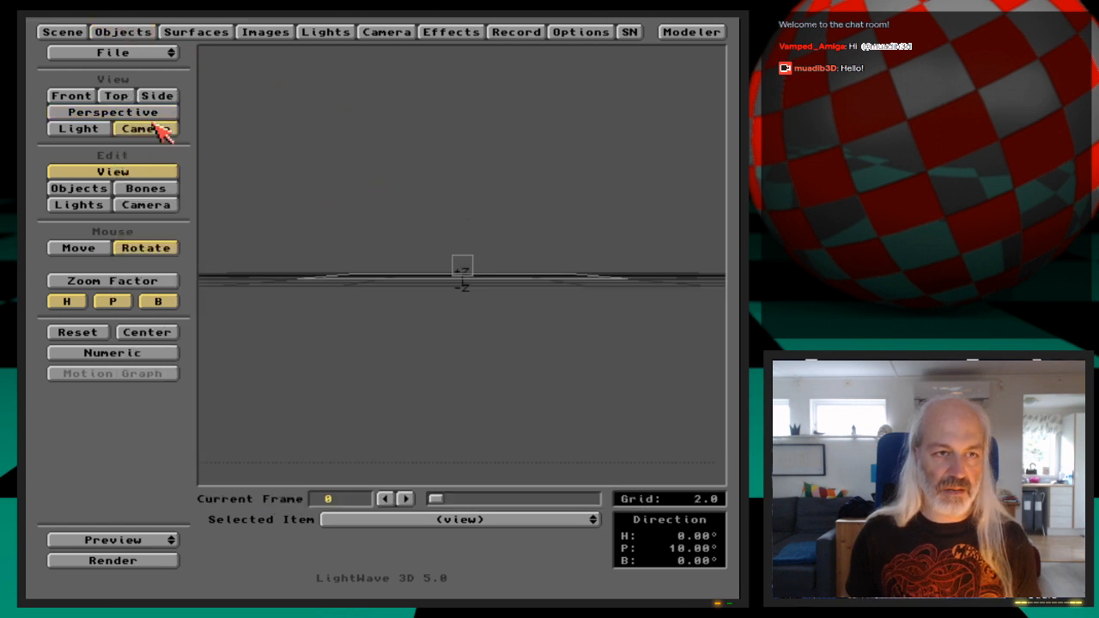
pyautogui.click(173, 206)
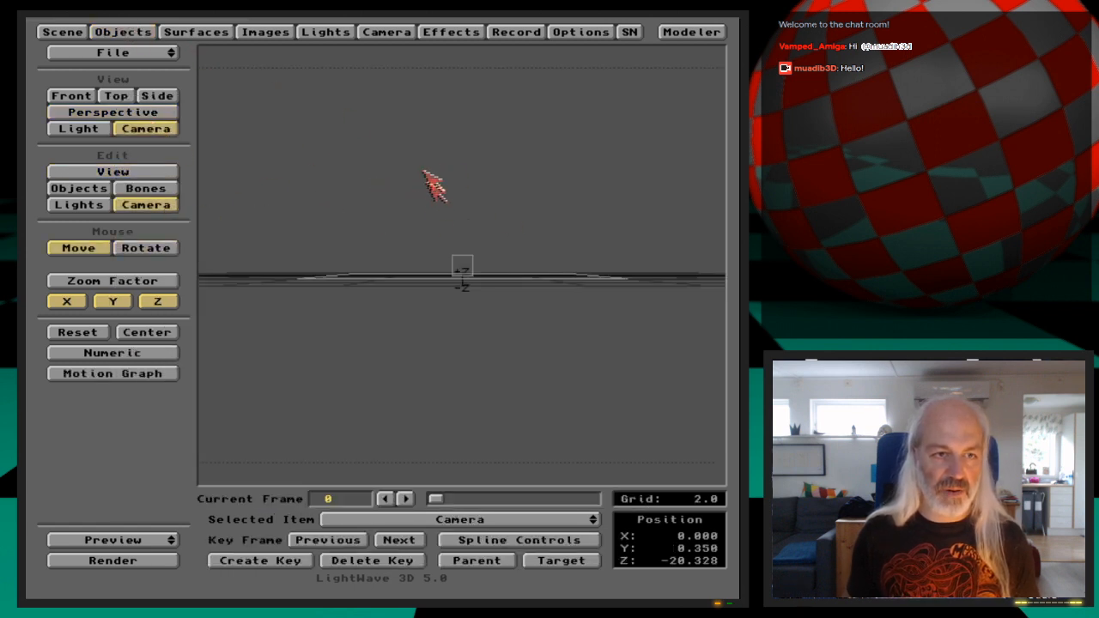
pyautogui.moveTo(585, 324); pyautogui.dragTo(585, 296, button='right')
pyautogui.press('space')
pyautogui.press('space')
pyautogui.press('space')
pyautogui.moveTo(566, 346); pyautogui.dragTo(622, 326)
pyautogui.moveTo(509, 347); pyautogui.dragTo(507, 290, button='right')
pyautogui.moveTo(459, 224); pyautogui.dragTo(496, 250)
pyautogui.press('t')
pyautogui.moveTo(525, 305); pyautogui.dragTo(528, 279, button='right')
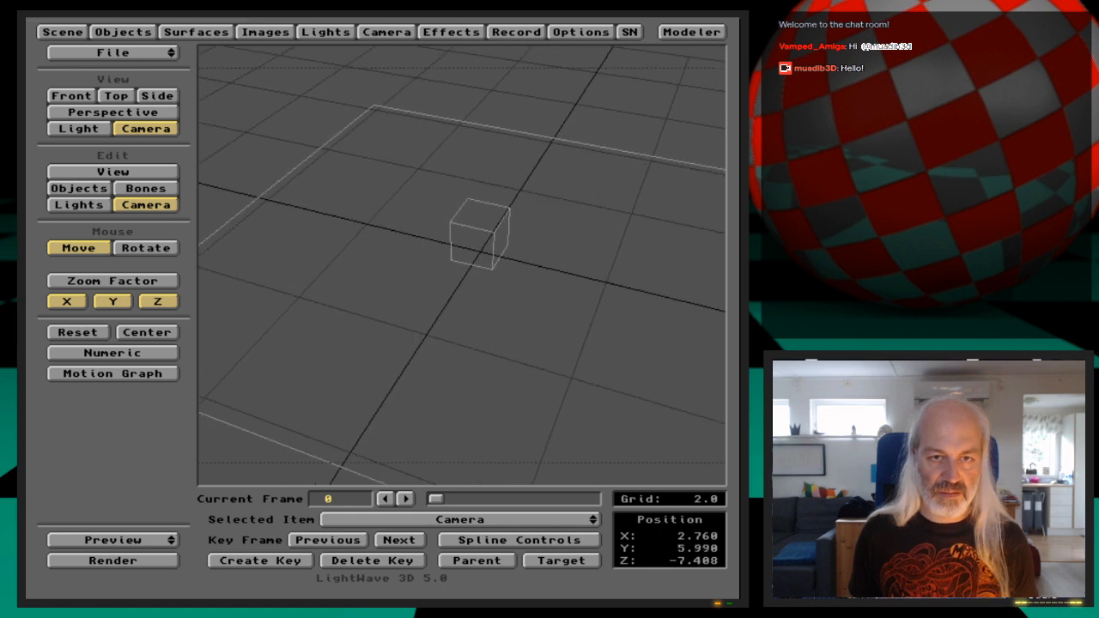
# Swing the camera around the cube to about X -3.3, Y 6.6, Z -7.5, keeping the cube framed, and render a test frame.
pyautogui.press('y')
pyautogui.moveTo(528, 279); pyautogui.dragTo(701, 172)
pyautogui.press('t')
pyautogui.moveTo(536, 320); pyautogui.dragTo(455, 325)
pyautogui.moveTo(548, 333); pyautogui.dragTo(547, 288, button='right')
pyautogui.moveTo(539, 331); pyautogui.dragTo(544, 326)
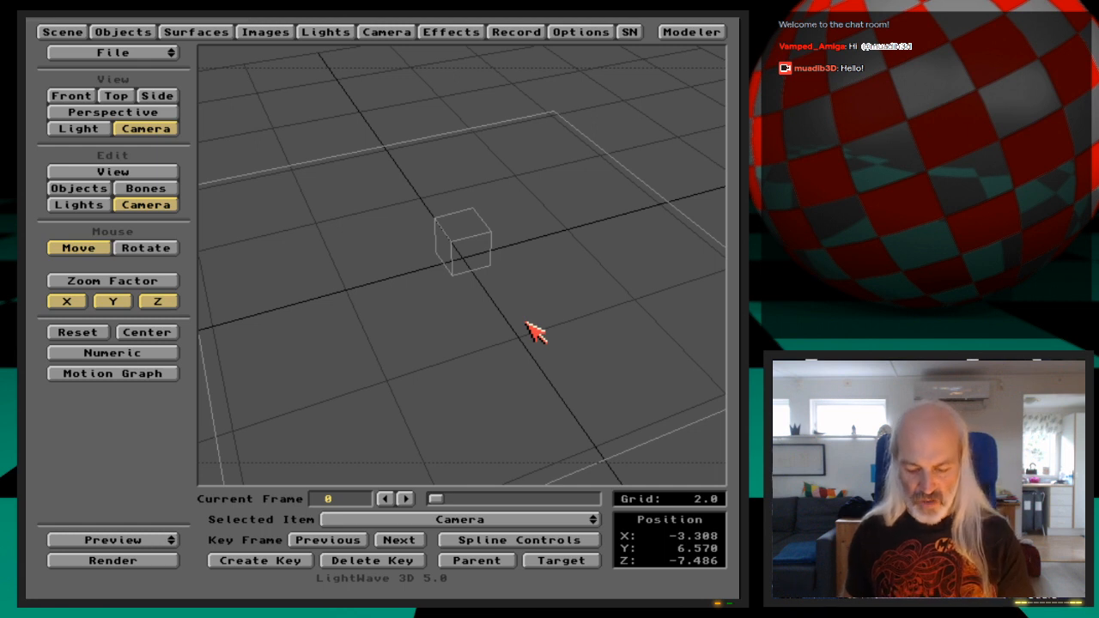
pyautogui.press('F9')
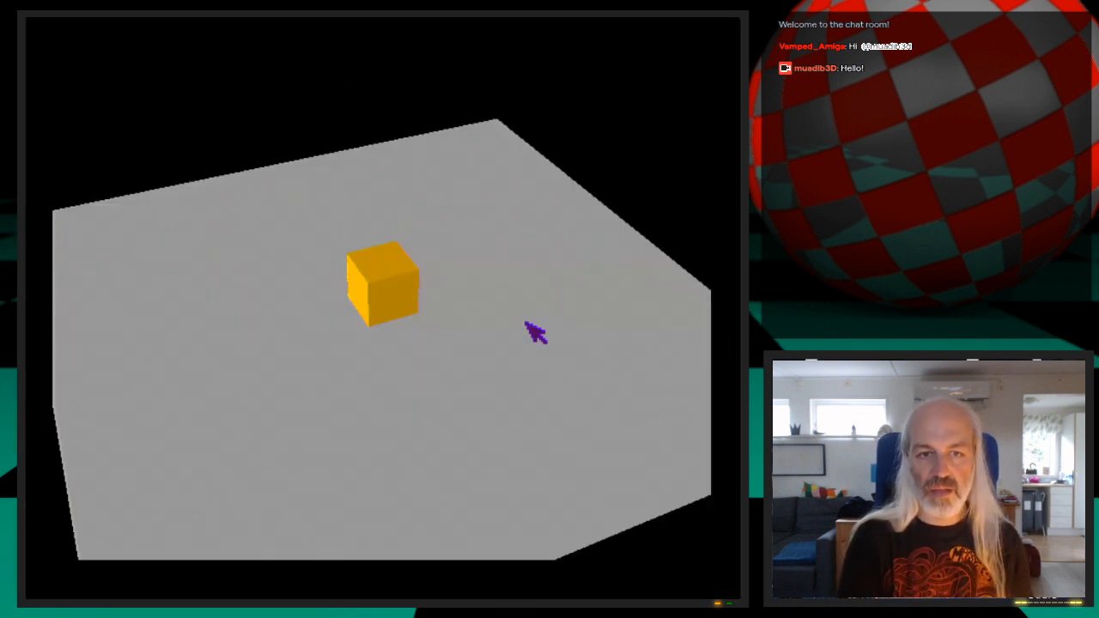
pyautogui.press('Escape')
# Enable Trace Shadows for the camera and render another test frame.
pyautogui.click(407, 34)
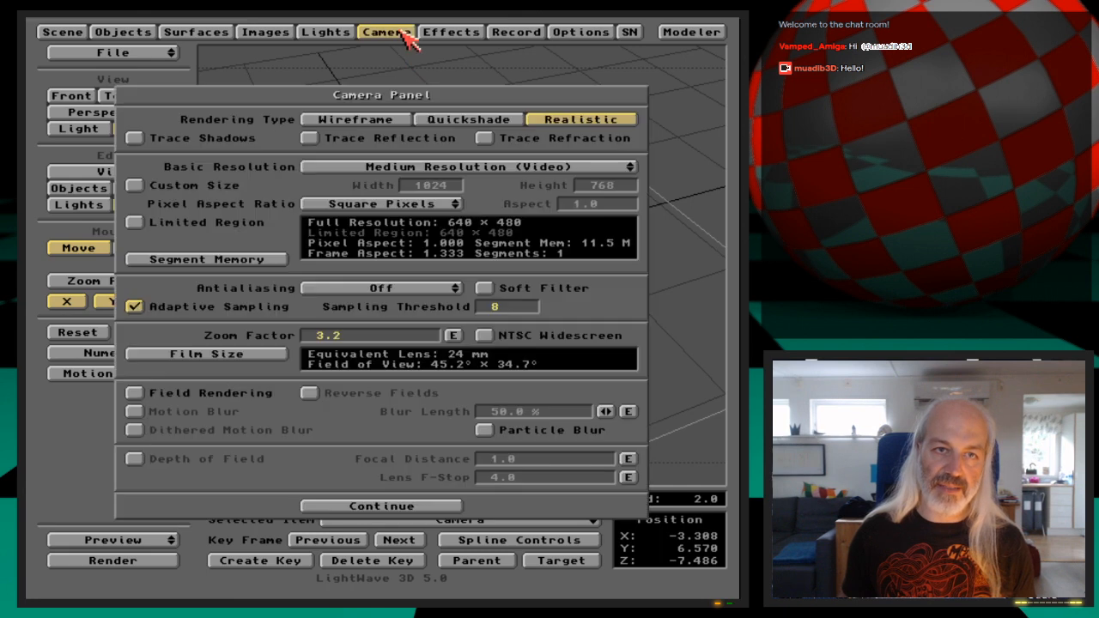
pyautogui.click(247, 140)
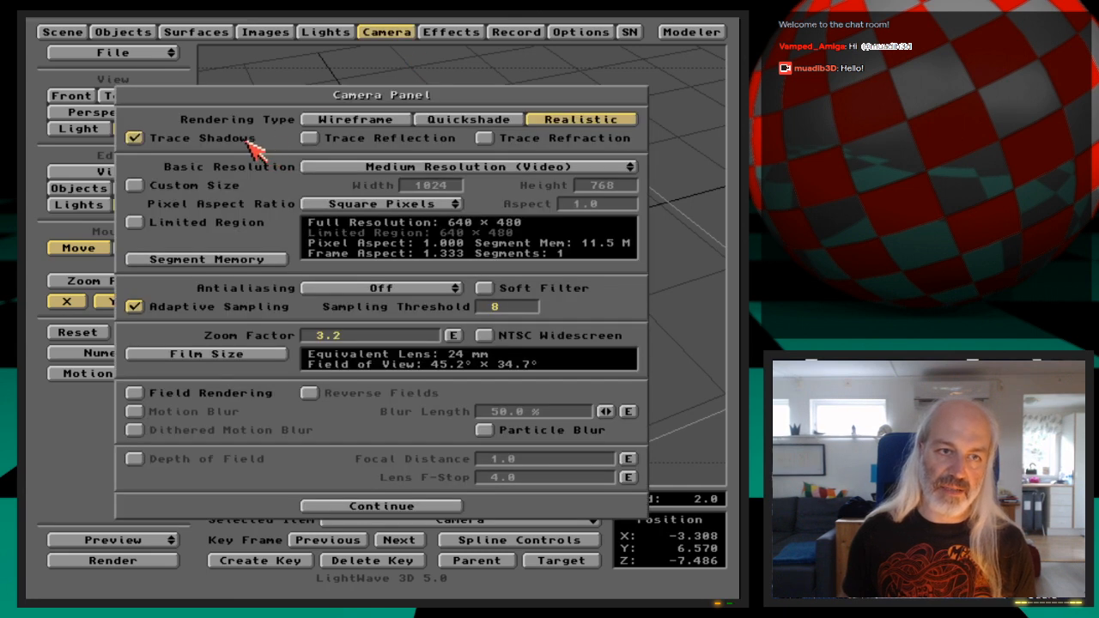
pyautogui.click(403, 34)
pyautogui.press('F9')
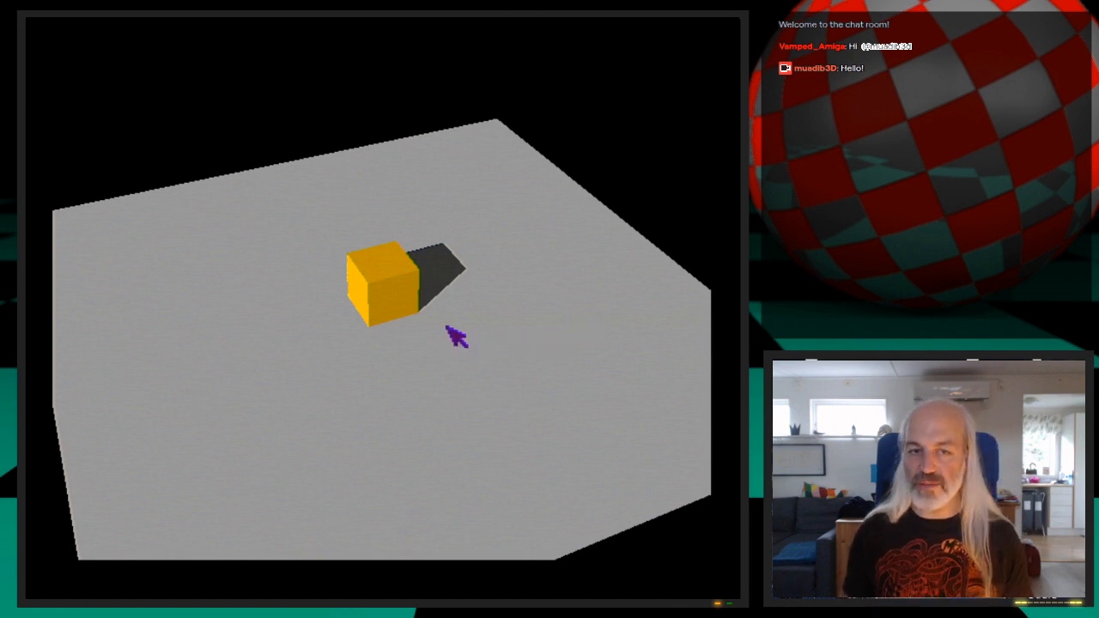
pyautogui.click(447, 327)
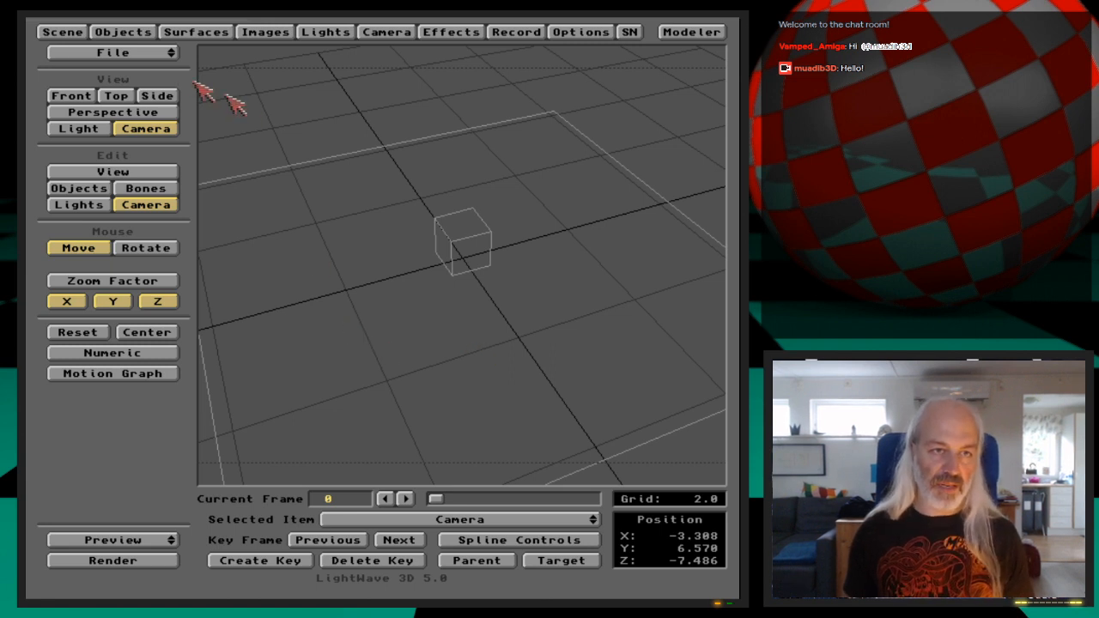
# Start loading objects from a scene file and browse to the 3D:Webcast/Ep.16/Scenes drawer.
pyautogui.click(135, 30)
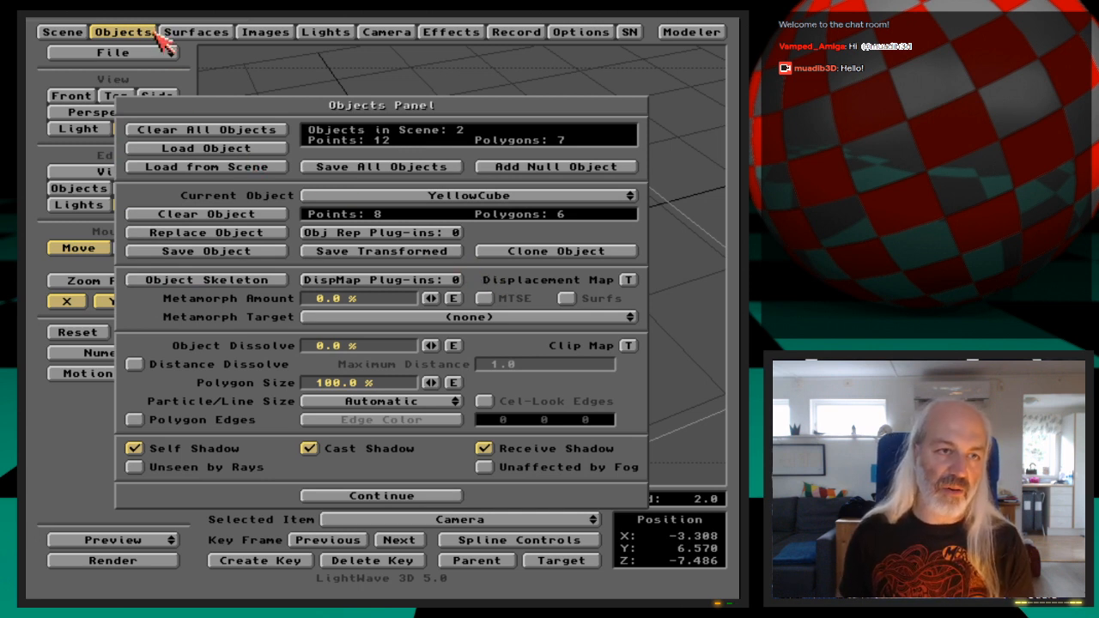
pyautogui.click(256, 167)
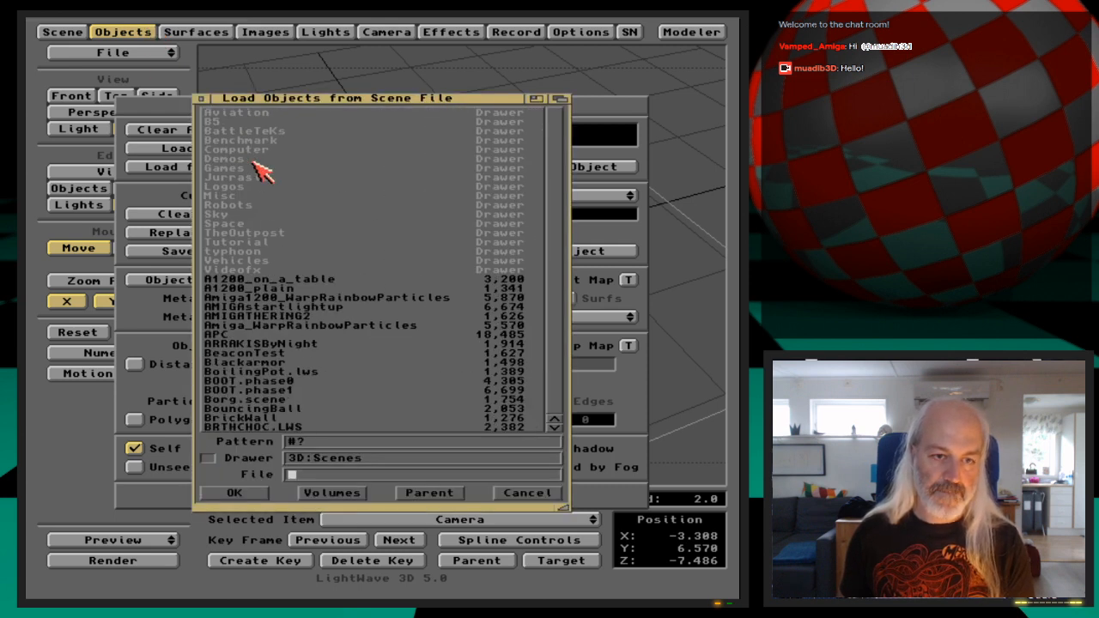
pyautogui.press('super+p')
pyautogui.write('we')
pyautogui.press('Down')
pyautogui.press('Return')
pyautogui.press('Down')
pyautogui.press('Down')
pyautogui.press('Down')
pyautogui.press('Down')
pyautogui.press('Down')
pyautogui.press('Down')
pyautogui.press('Down')
pyautogui.press('Down')
pyautogui.press('Return')
pyautogui.press('Down')
pyautogui.press('Down')
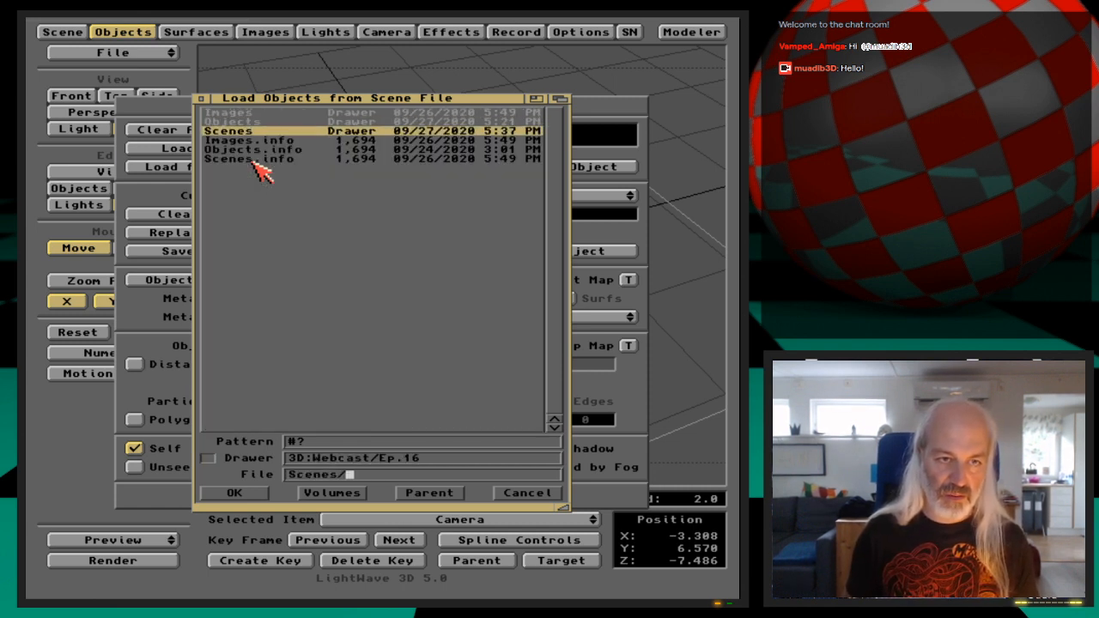
pyautogui.press('Return')
# Load the objects from the LgtSwrm-FLamp-410p scene, including its lights.
pyautogui.press('Down')
pyautogui.press('Down')
pyautogui.press('Down')
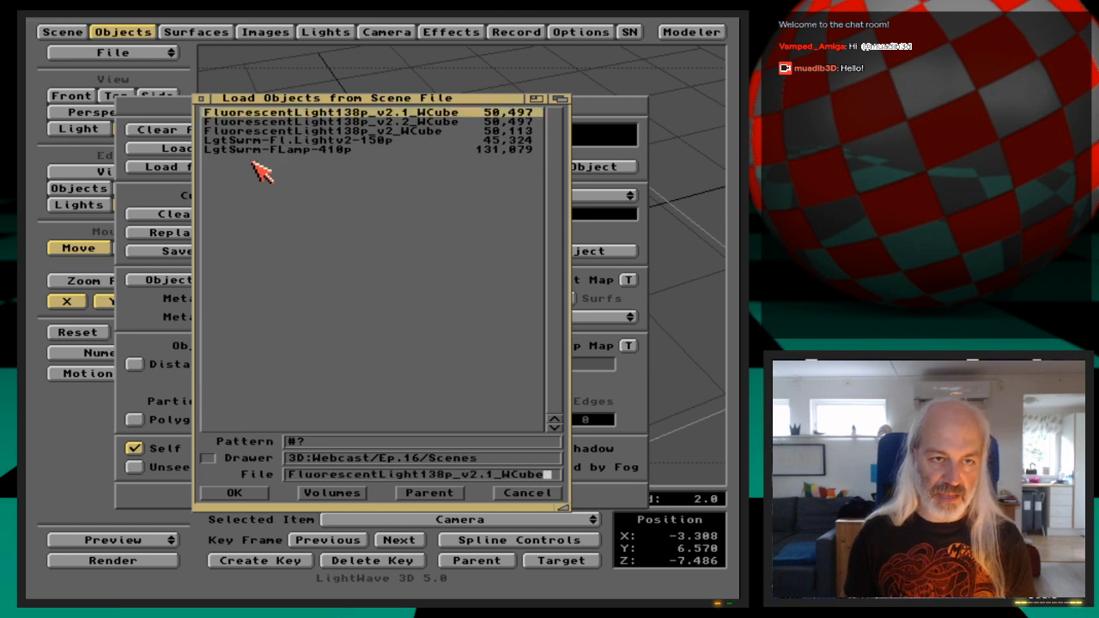
pyautogui.press('Down')
pyautogui.press('Down')
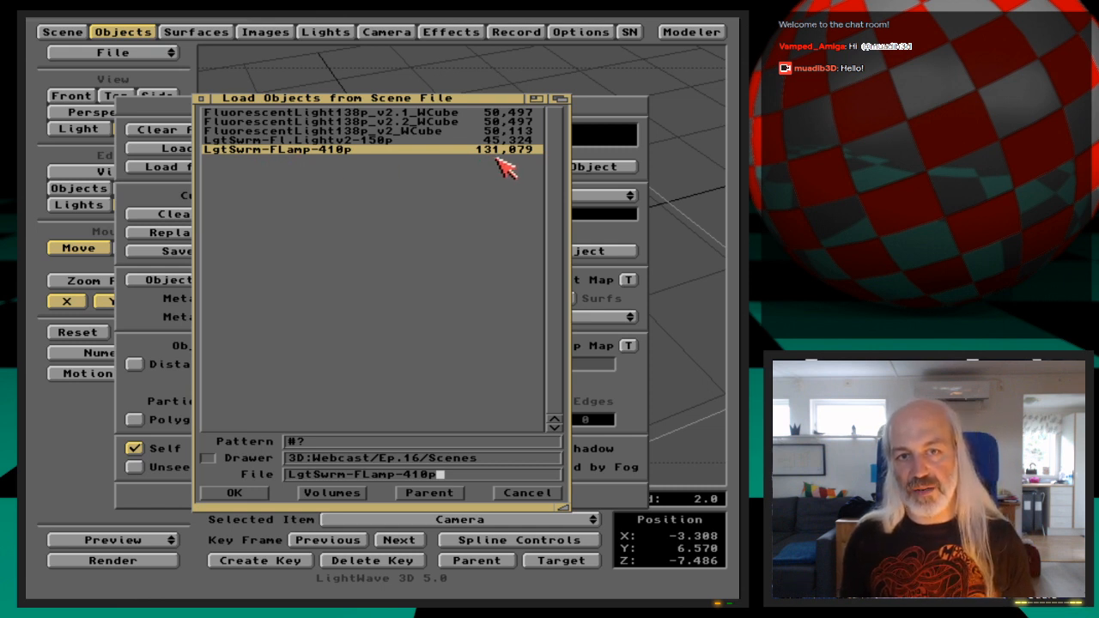
pyautogui.press('Return')
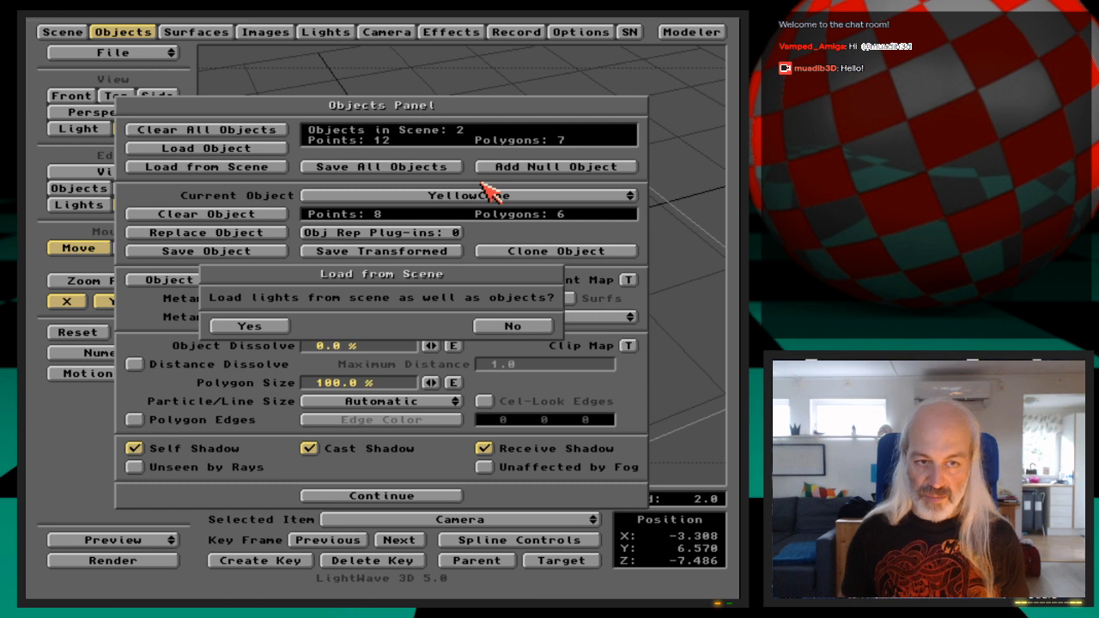
pyautogui.press('Return')
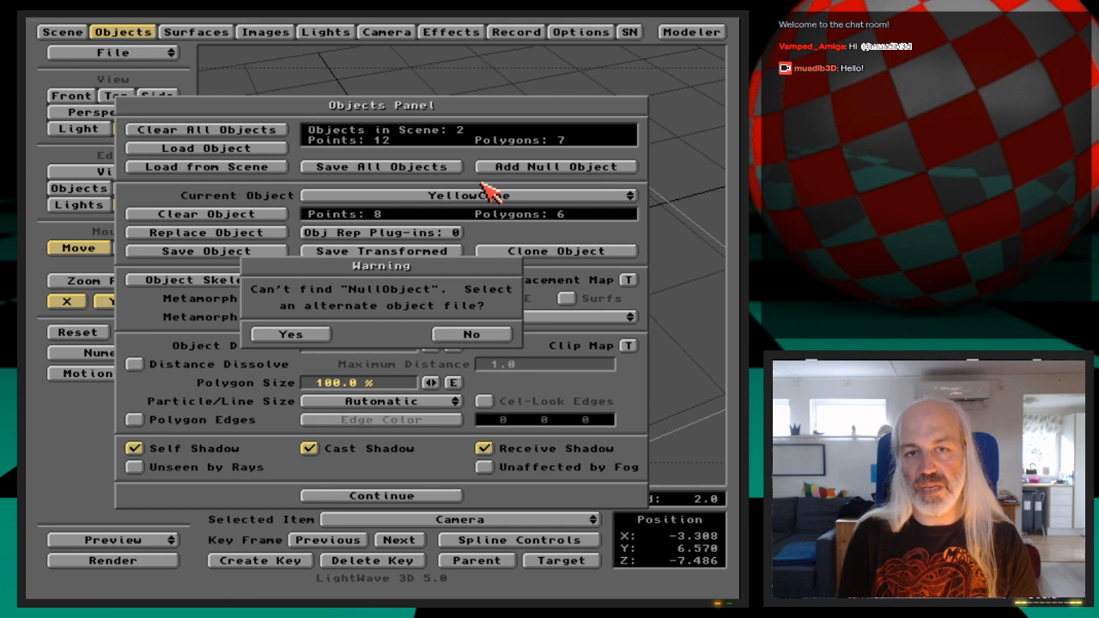
# Supply NullObject from the Ep.16 Objects drawer as the alternate file for the missing null object.
pyautogui.click(291, 334)
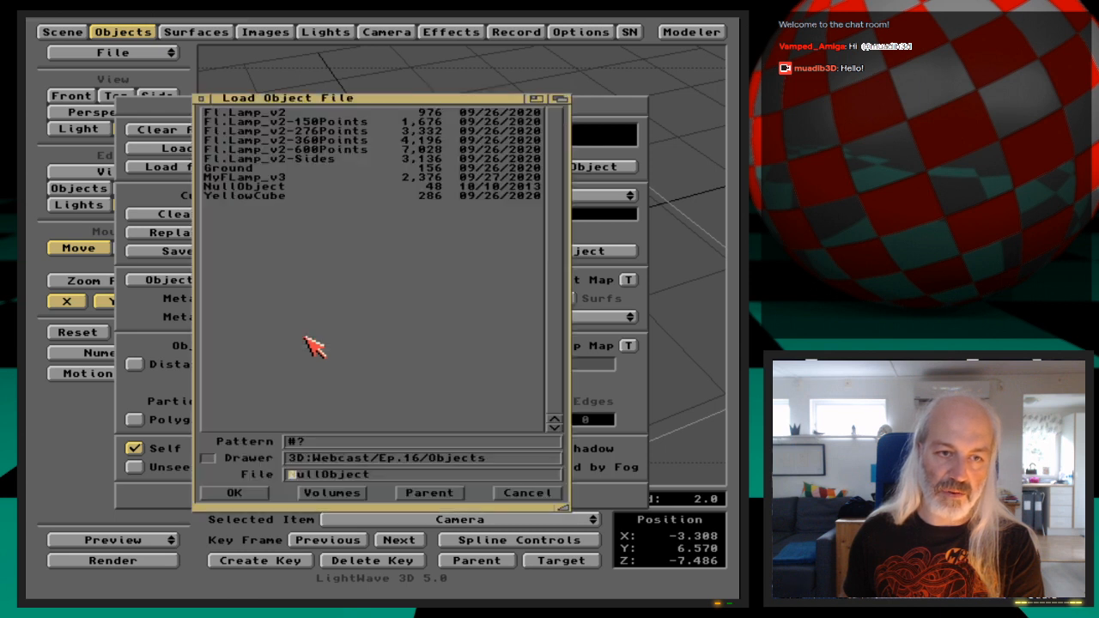
pyautogui.click(228, 188)
pyautogui.click(253, 492)
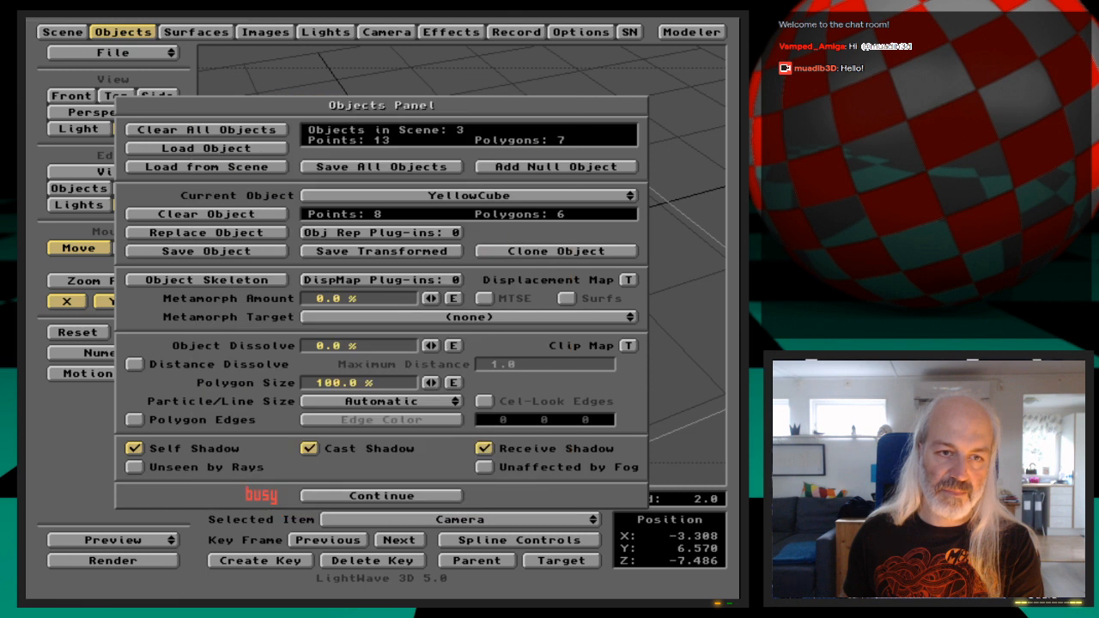
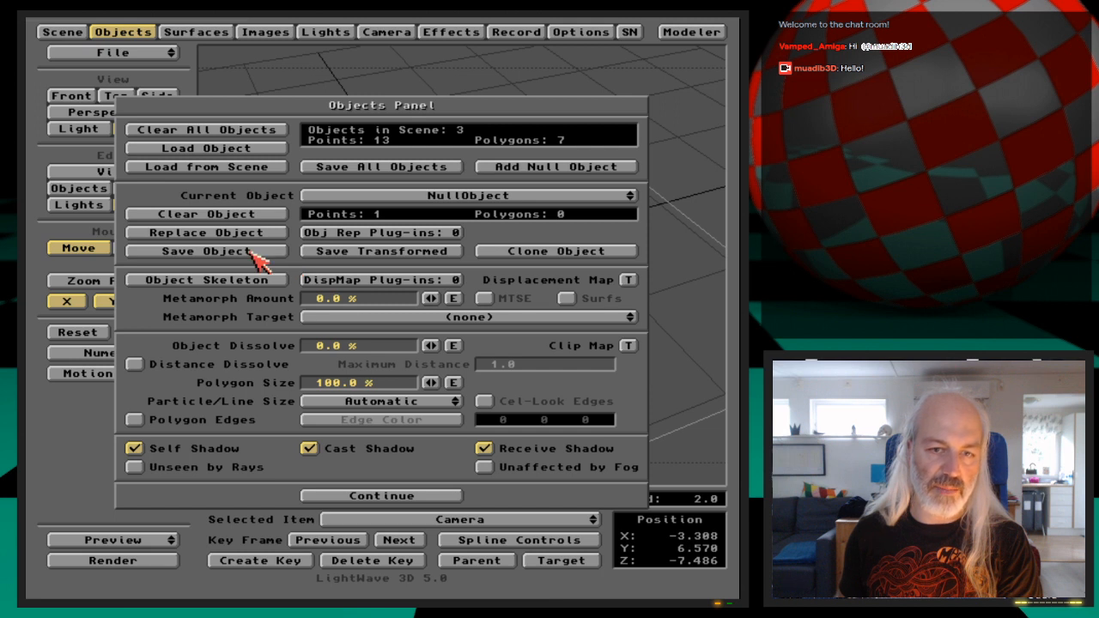
# Clear the loaded null object's name and begin entering a new one starting with F.
pyautogui.click(253, 251)
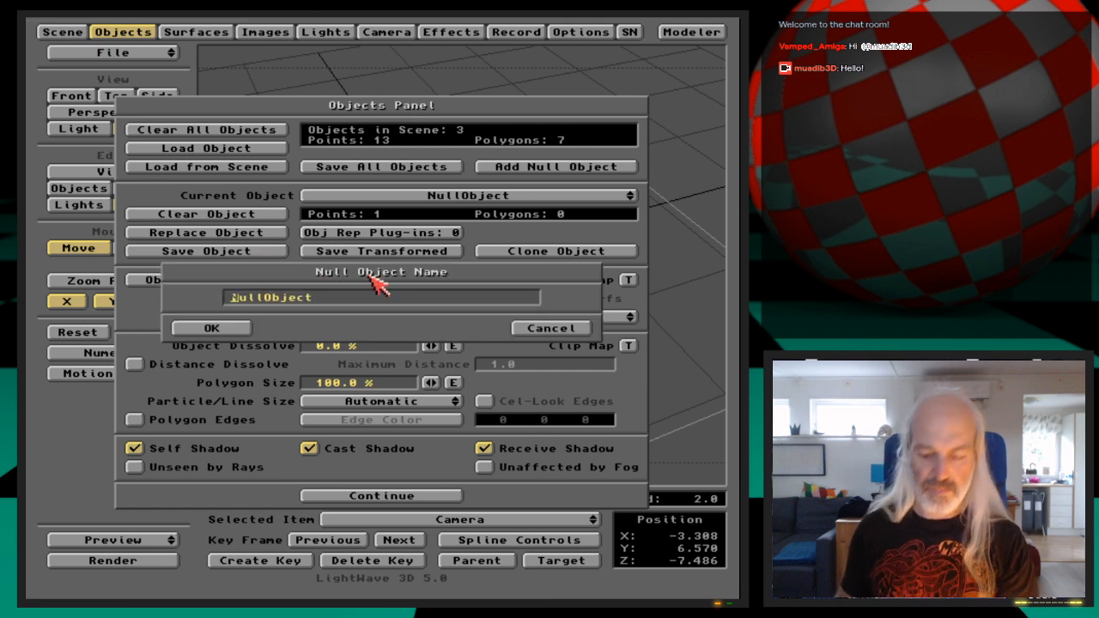
pyautogui.press('Delete')
pyautogui.press('Delete')
pyautogui.press('Delete')
pyautogui.press('Delete')
pyautogui.press('Delete')
pyautogui.press('Delete')
pyautogui.press('Delete')
pyautogui.press('Delete')
pyautogui.press('Delete')
pyautogui.press('Delete')
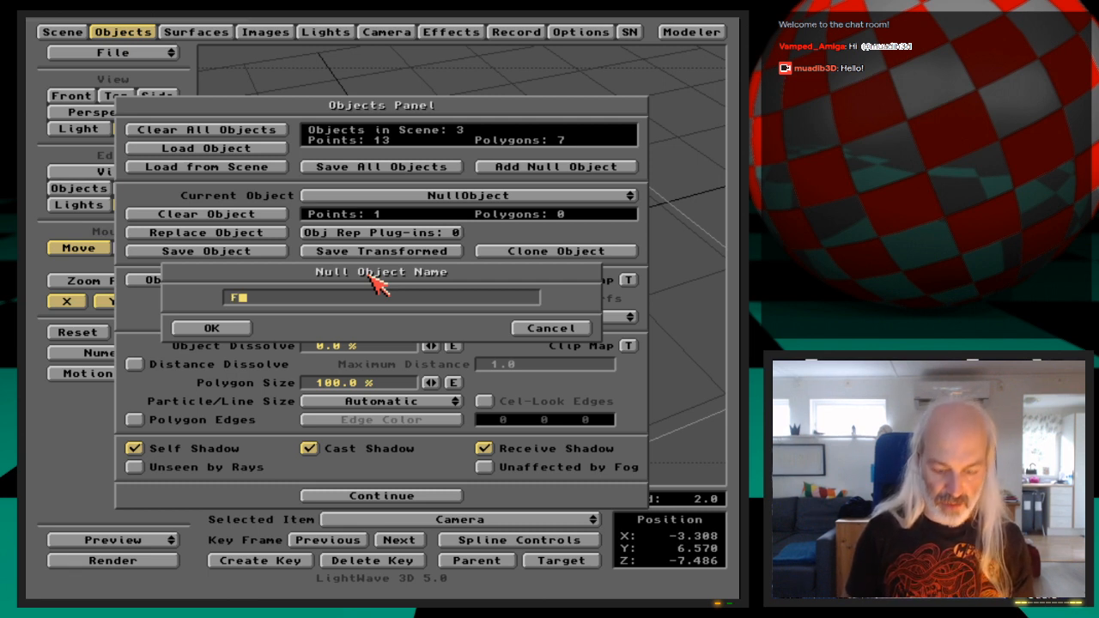
# Name the new null object FLampLights.
pyautogui.write('FLa')
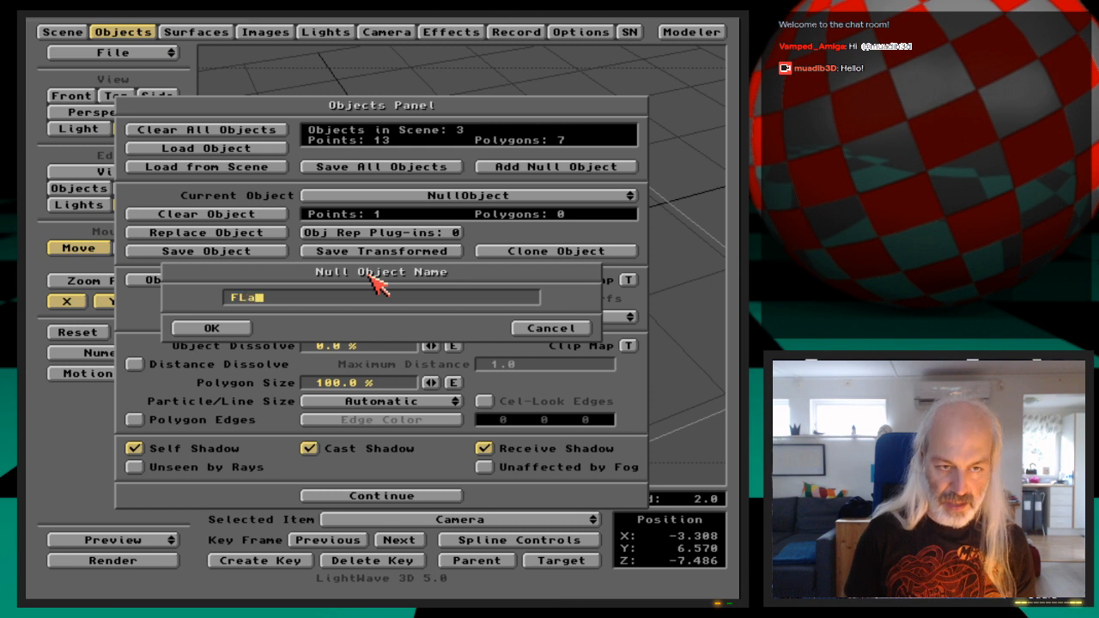
pyautogui.write('mpLights')
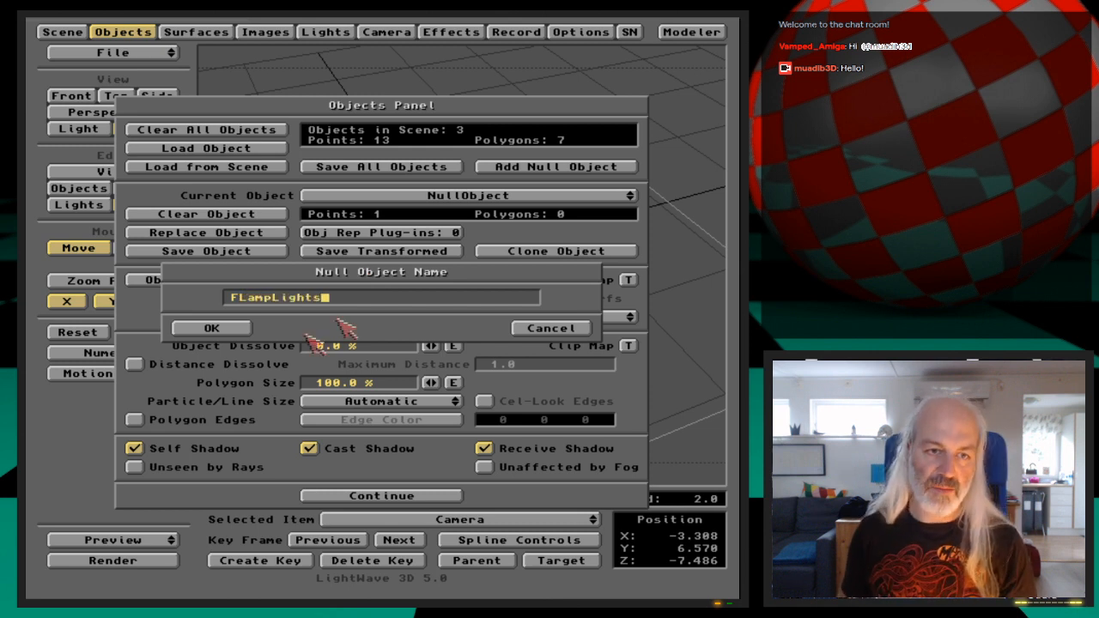
pyautogui.click(219, 330)
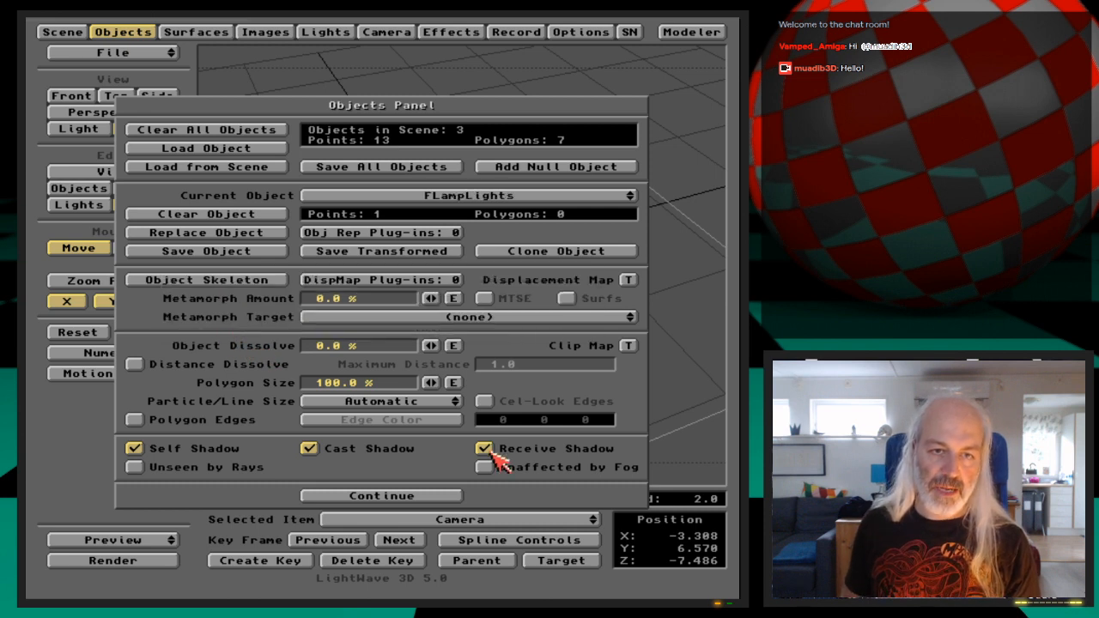
# Turn off Self Shadow, Cast Shadow and Receive Shadow for the FLampLights null.
pyautogui.click(484, 450)
pyautogui.click(378, 451)
pyautogui.click(183, 451)
pyautogui.click(525, 197)
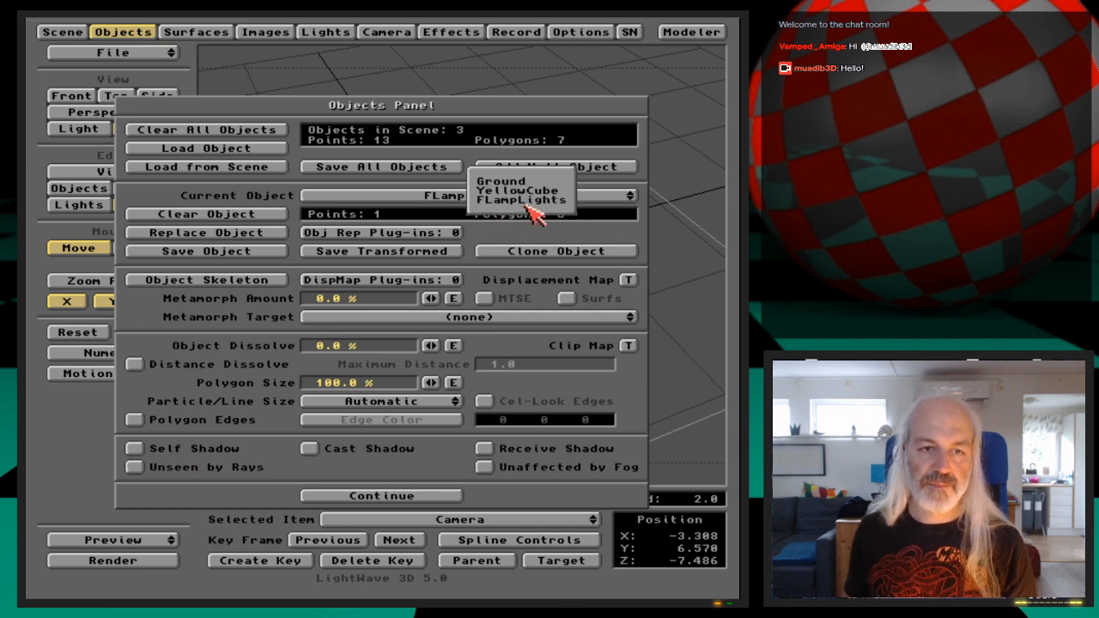
pyautogui.click(532, 215)
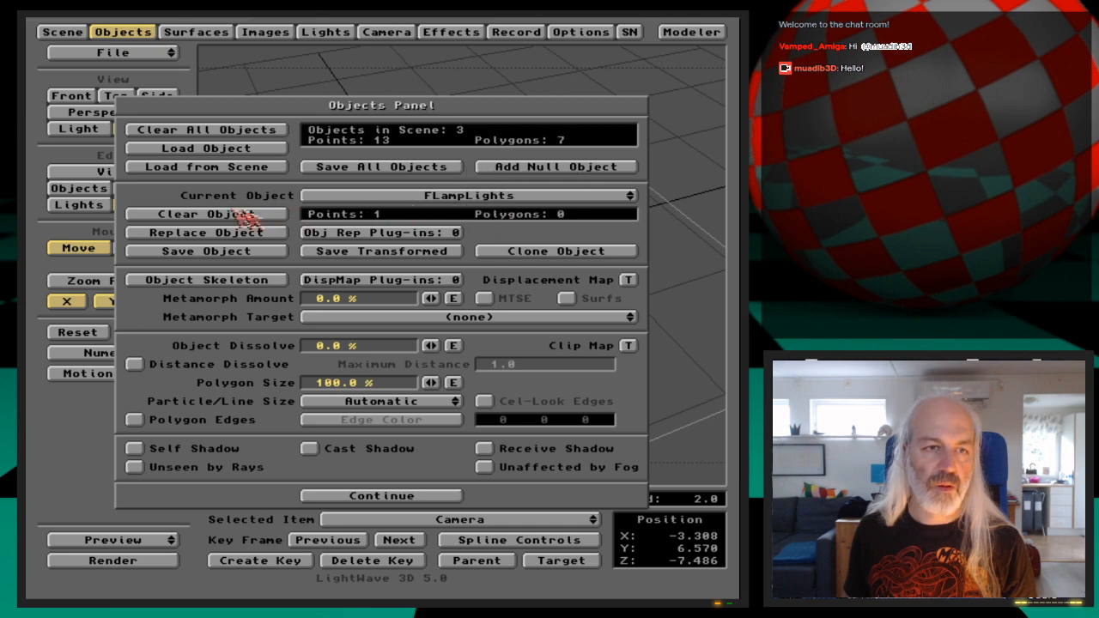
# Load the MyFLamp_v3 object from 3D:Webcast/Ep.16/Objects into the scene.
pyautogui.click(236, 148)
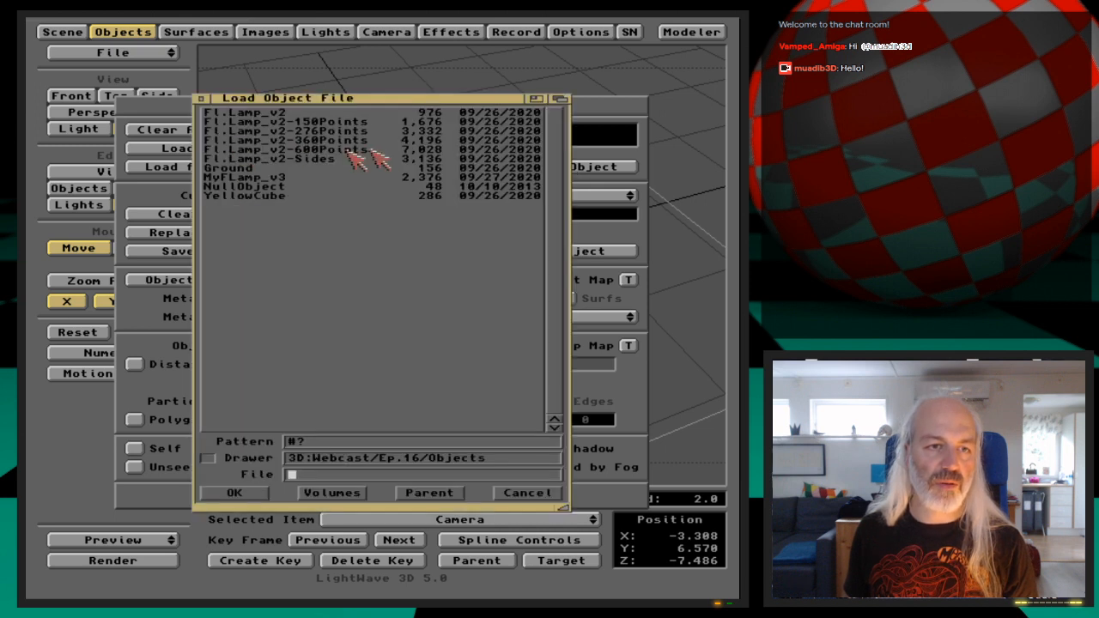
pyautogui.click(289, 182)
pyautogui.click(251, 496)
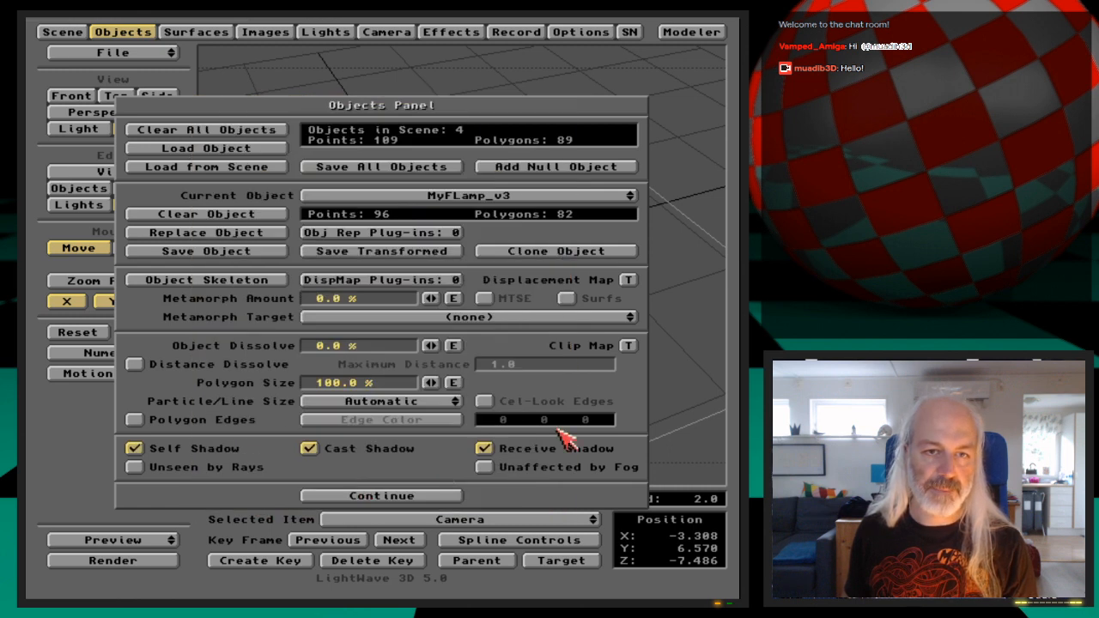
# Switch off the Self Shadow, Cast Shadow and Receive Shadow options of MyFLamp_v3 and return to the layout.
pyautogui.click(215, 452)
pyautogui.click(321, 457)
pyautogui.click(486, 454)
pyautogui.click(451, 497)
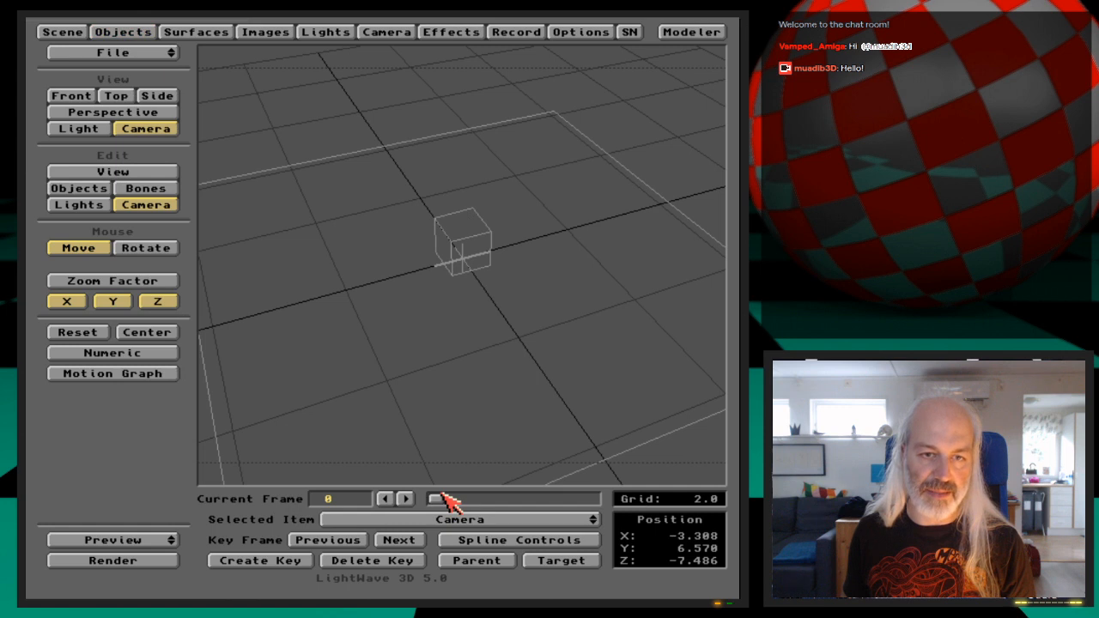
# Parent the FLampLights null to the MyFLamp_v3 object.
pyautogui.click(83, 190)
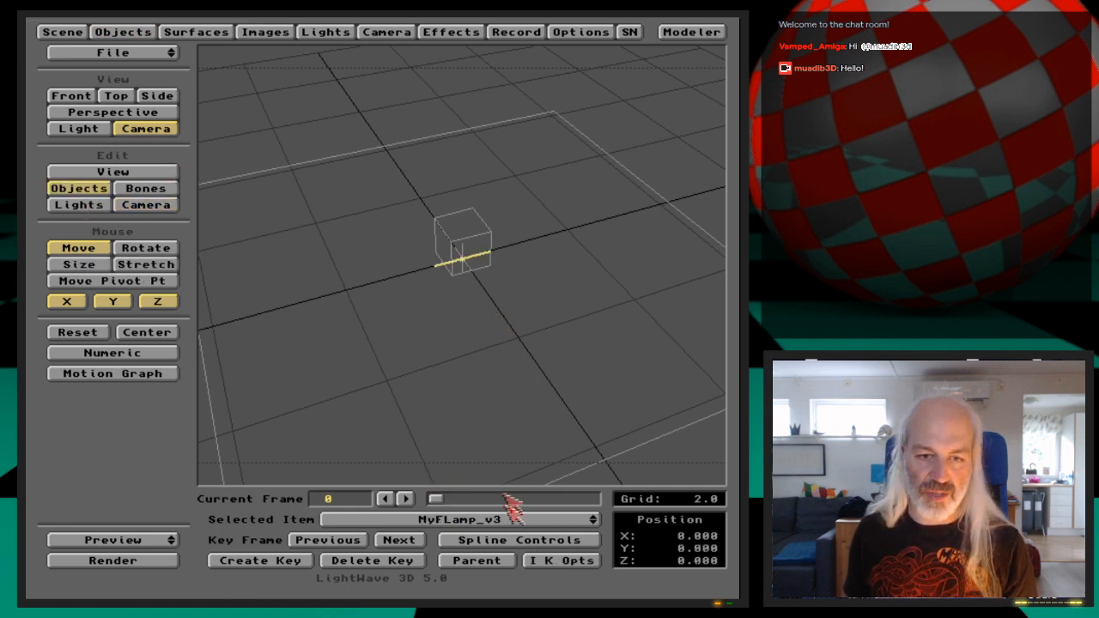
pyautogui.click(521, 519)
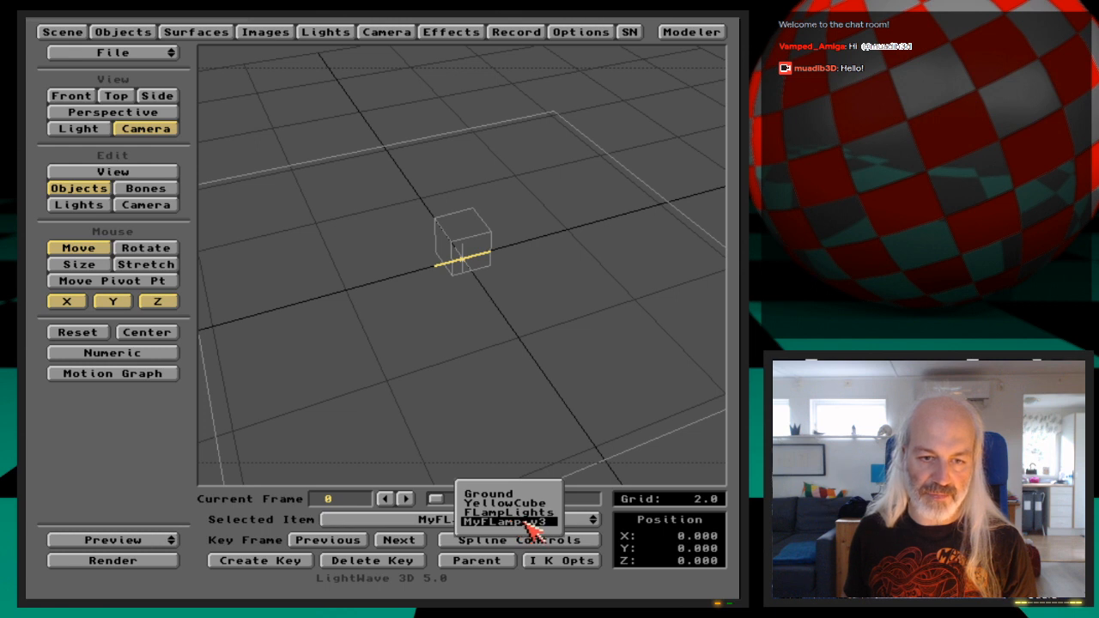
pyautogui.click(532, 513)
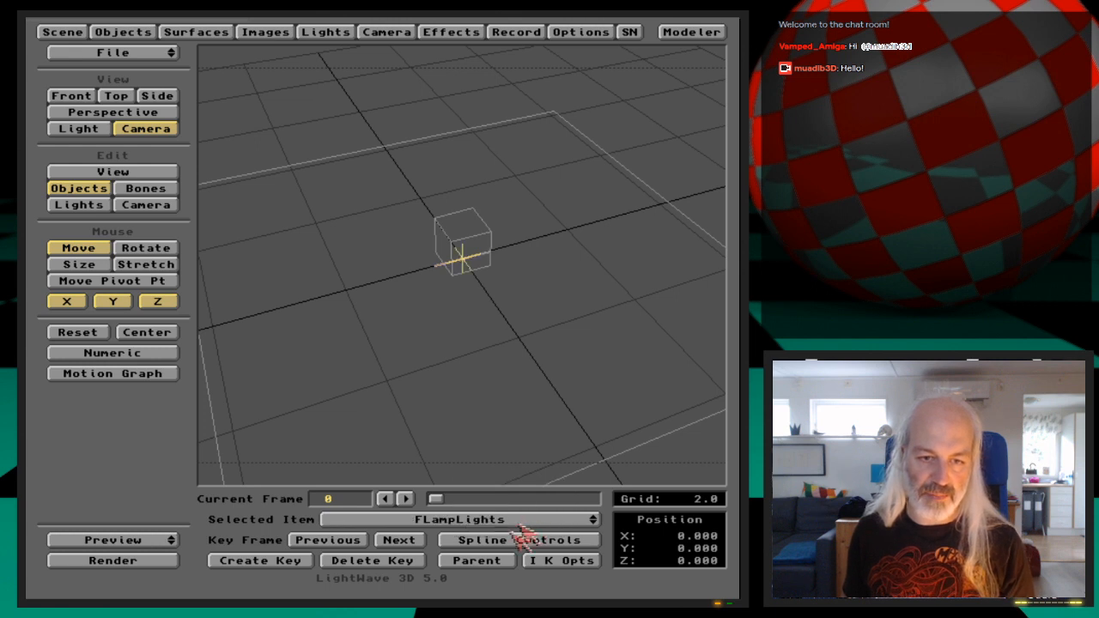
pyautogui.click(483, 560)
pyautogui.click(468, 302)
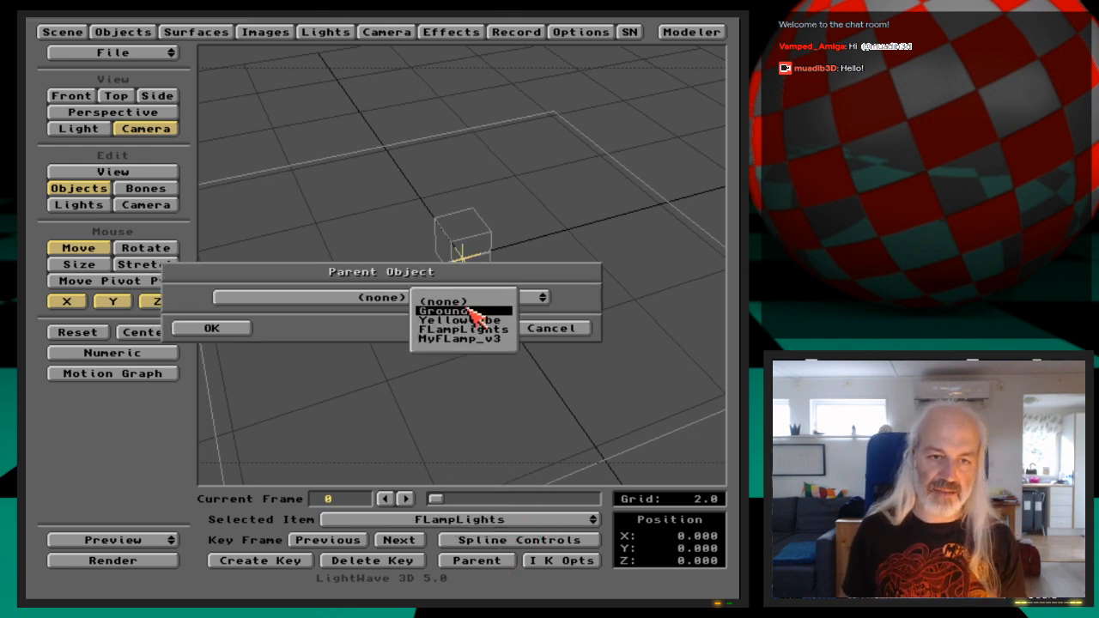
pyautogui.click(506, 340)
pyautogui.click(241, 326)
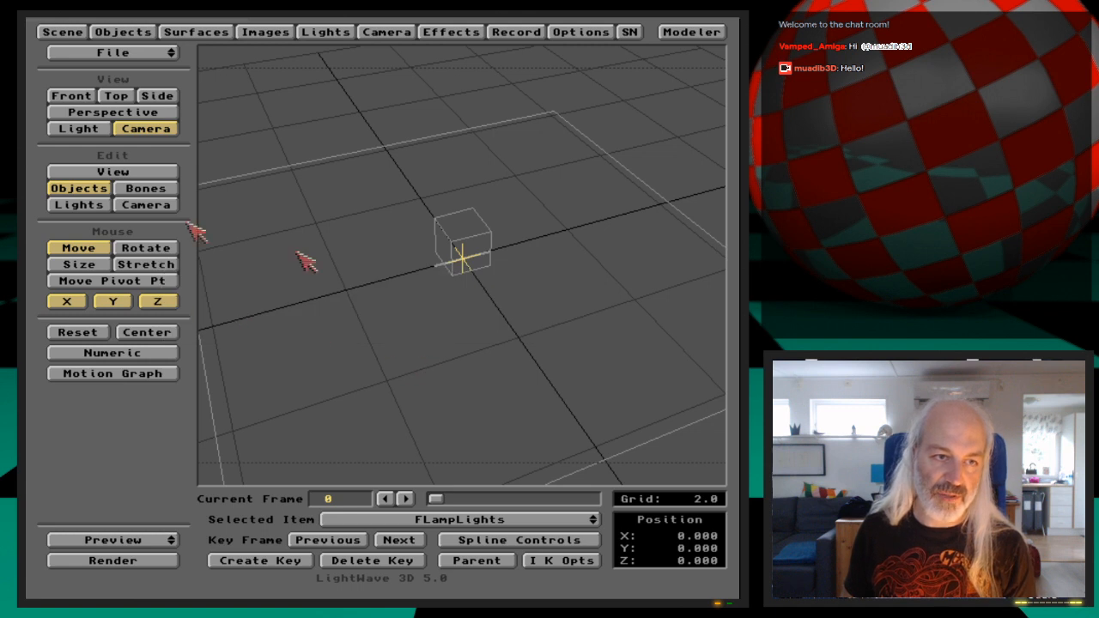
# Move MyFLamp_v3 to about X -1.2, Y 2.0, Z -2.3 and create a key for it at frame 0.
pyautogui.press('Up')
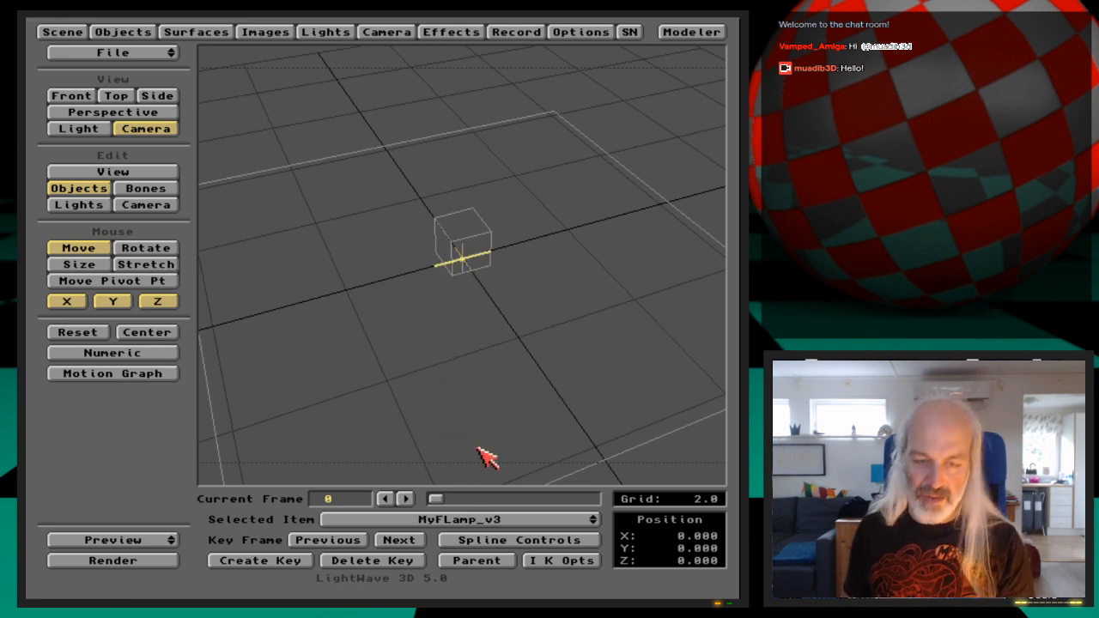
pyautogui.moveTo(506, 290); pyautogui.dragTo(506, 328)
pyautogui.moveTo(515, 295); pyautogui.dragTo(518, 176, button='right')
pyautogui.moveTo(584, 310); pyautogui.dragTo(516, 318)
pyautogui.press('Return')
pyautogui.press('Return')
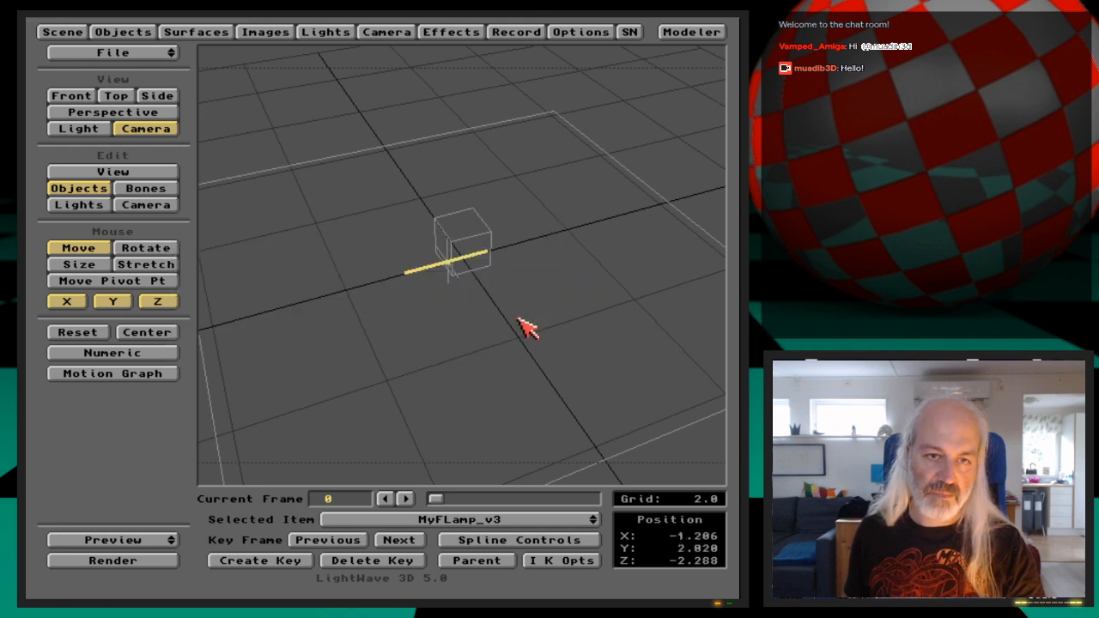
# Start saving the scene and browse to the 3D:Webcast/Ep.16/Scenes drawer.
pyautogui.write('s')
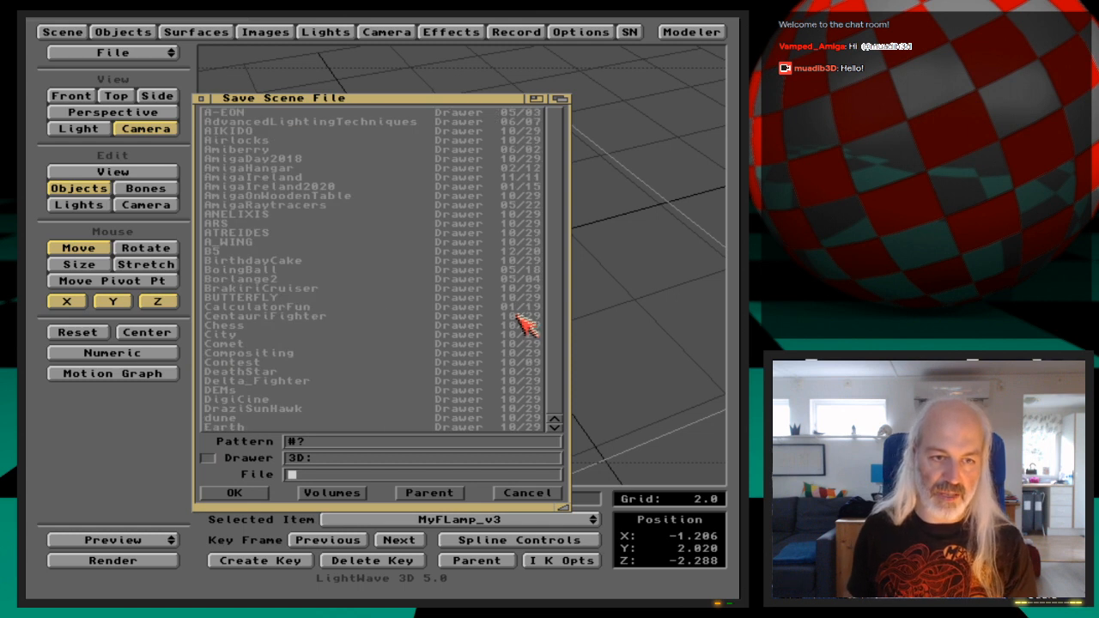
pyautogui.write('w')
pyautogui.press('Down')
pyautogui.press('Return')
pyautogui.press('Down')
pyautogui.press('Down')
pyautogui.press('Down')
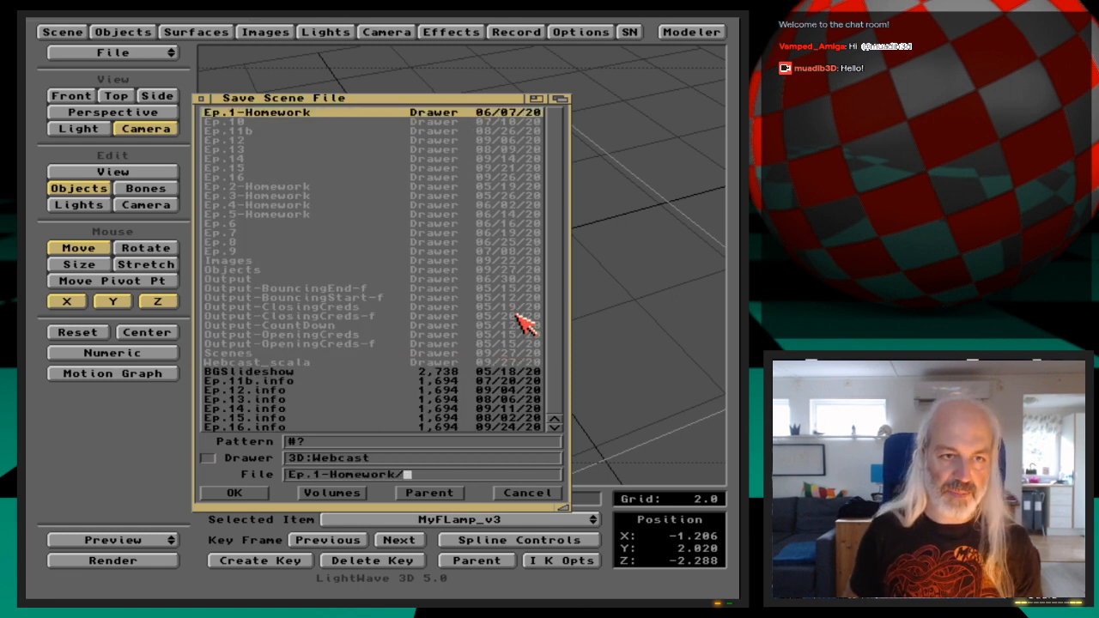
pyautogui.press('Down')
pyautogui.press('Down')
pyautogui.press('Down')
pyautogui.press('Down')
pyautogui.press('Down')
pyautogui.press('Return')
pyautogui.press('Down')
pyautogui.press('Down')
pyautogui.press('Down')
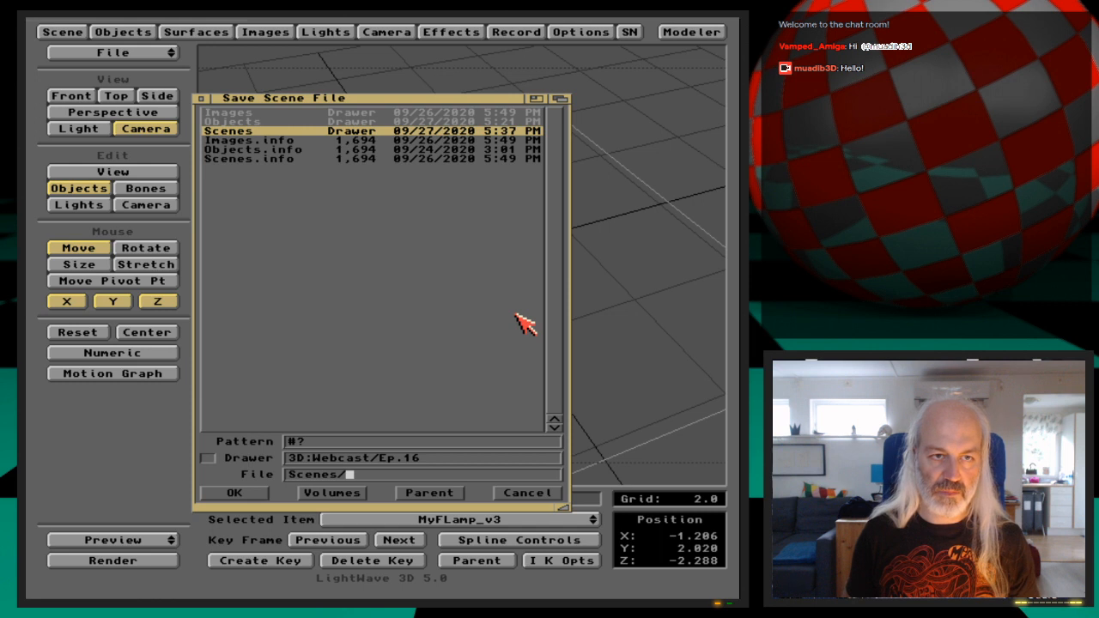
pyautogui.press('Return')
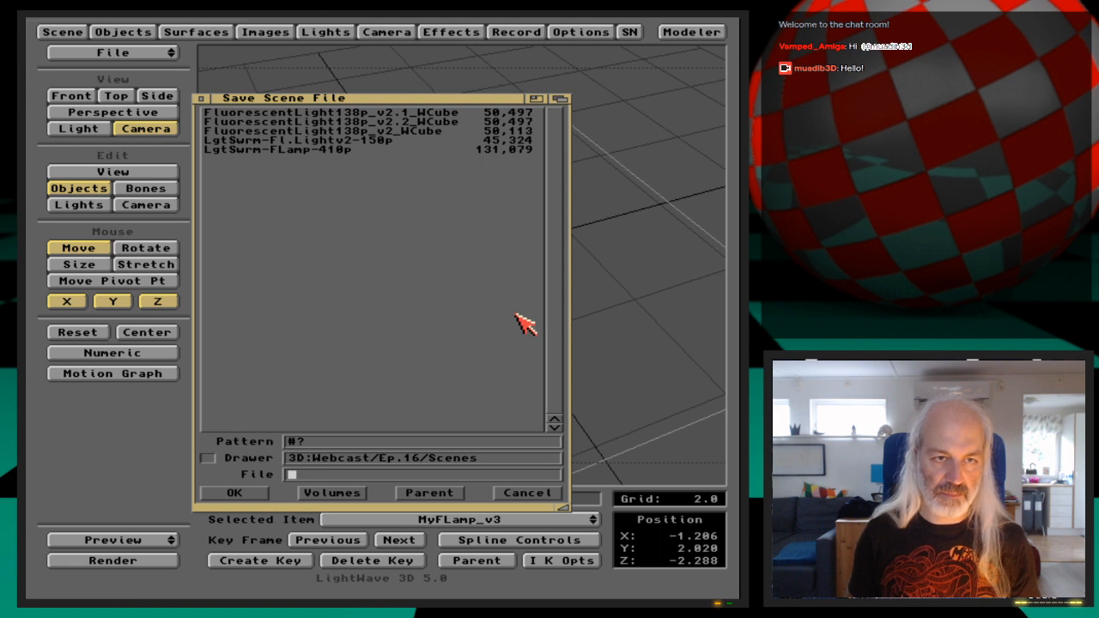
# Save the scene as FLamp410-wCube.scn.
pyautogui.write('FLamp')
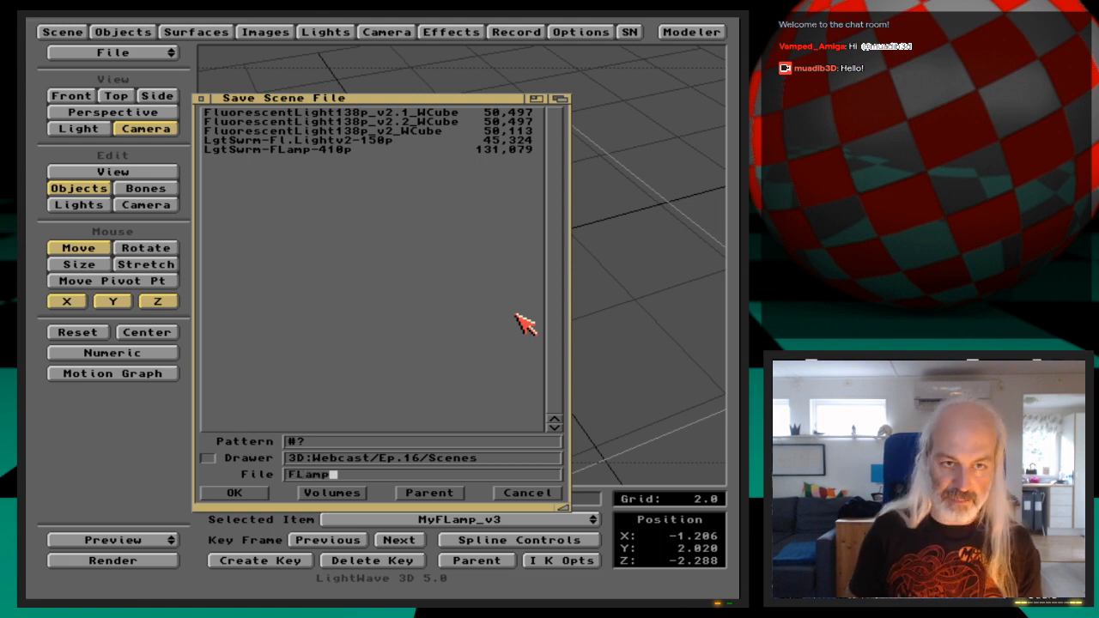
pyautogui.write('-410')
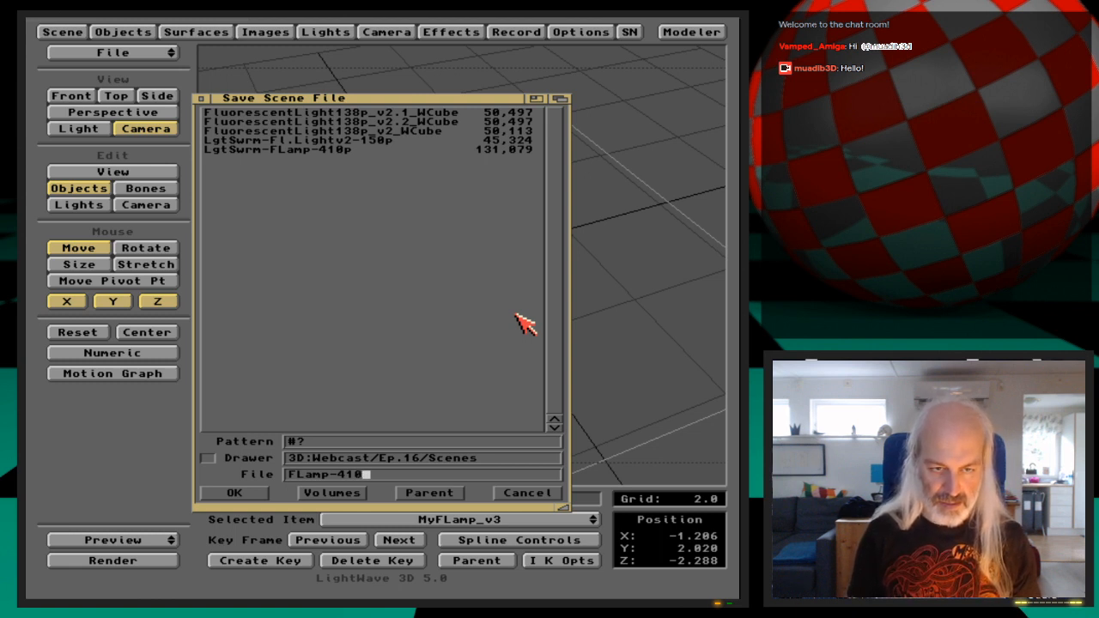
pyautogui.press('BackSpace')
pyautogui.press('BackSpace')
pyautogui.press('BackSpace')
pyautogui.write('410')
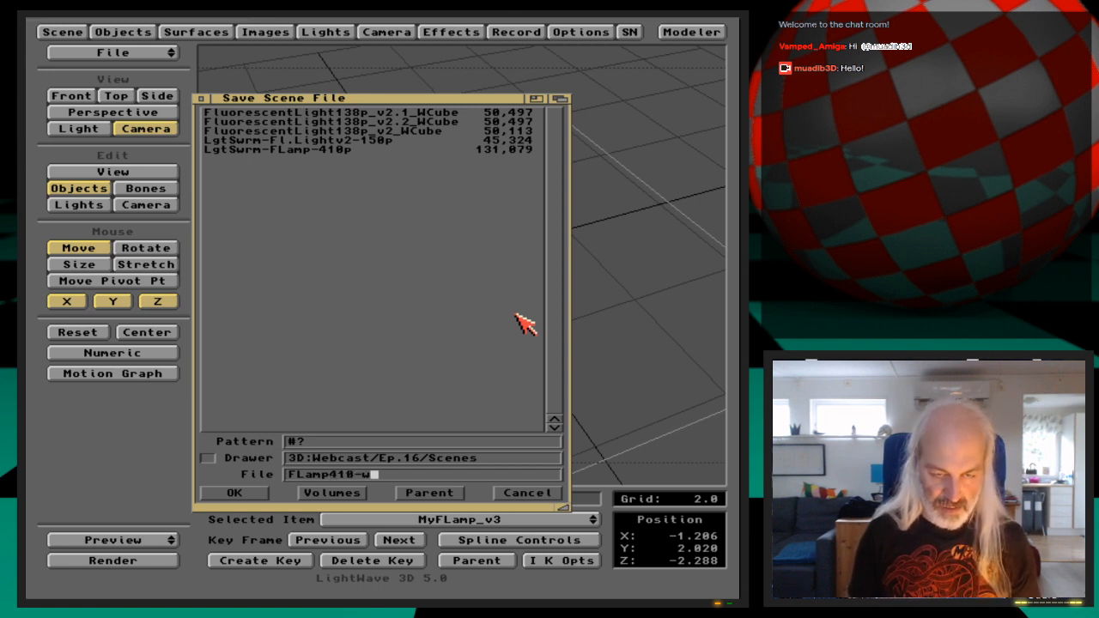
pyautogui.write('Cube.scn')
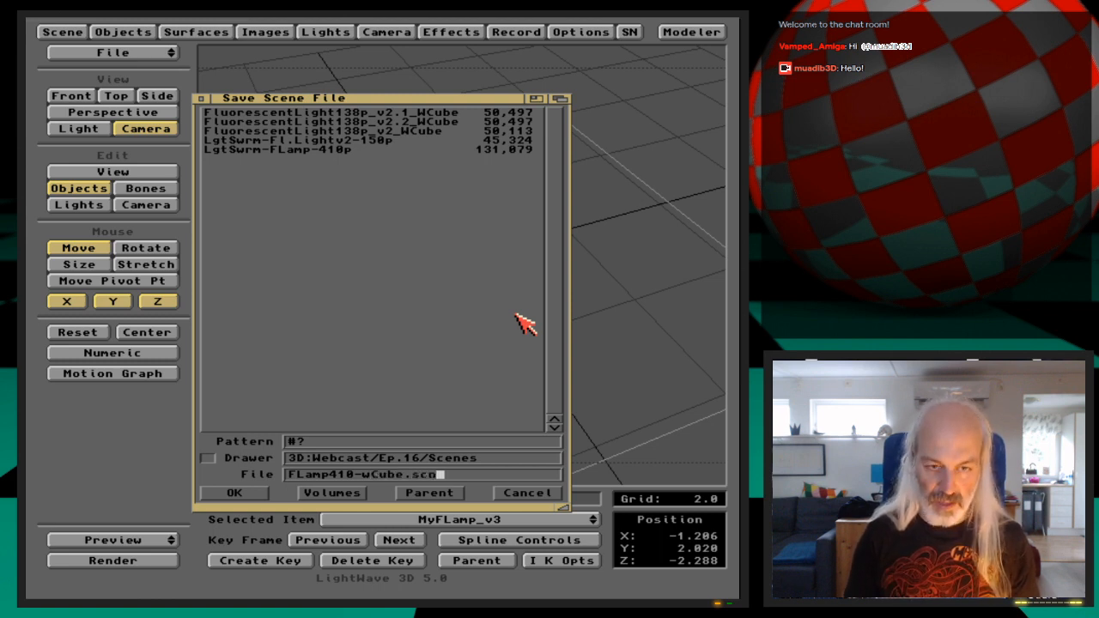
pyautogui.press('Return')
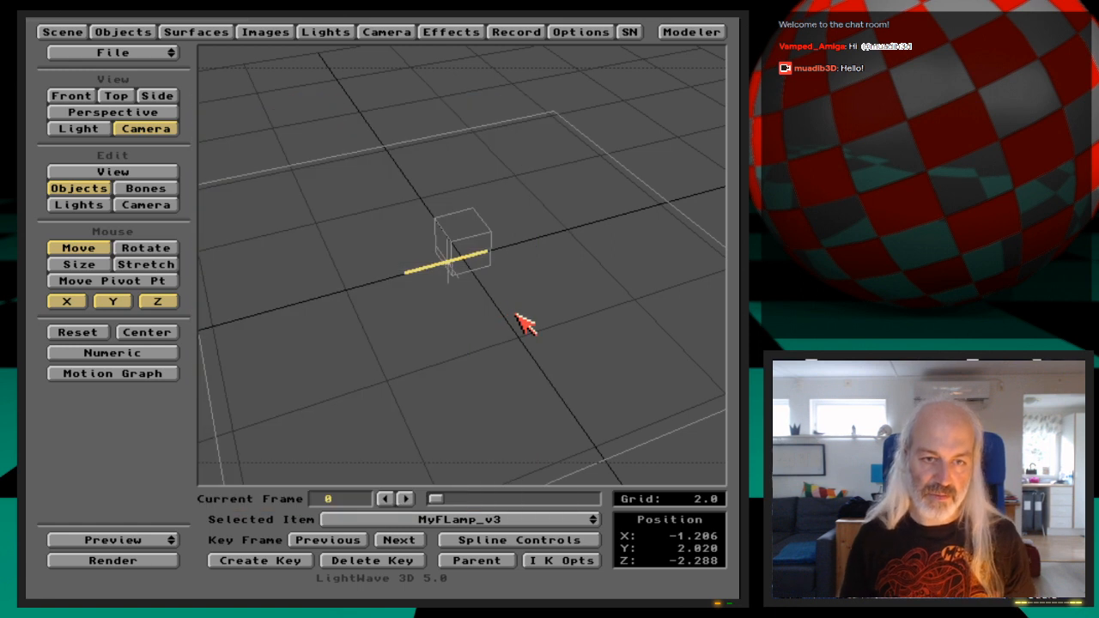
# Examine the lamp's placement relative to the cube and ground in the Perspective view.
pyautogui.click(112, 172)
pyautogui.moveTo(612, 292); pyautogui.dragTo(596, 292)
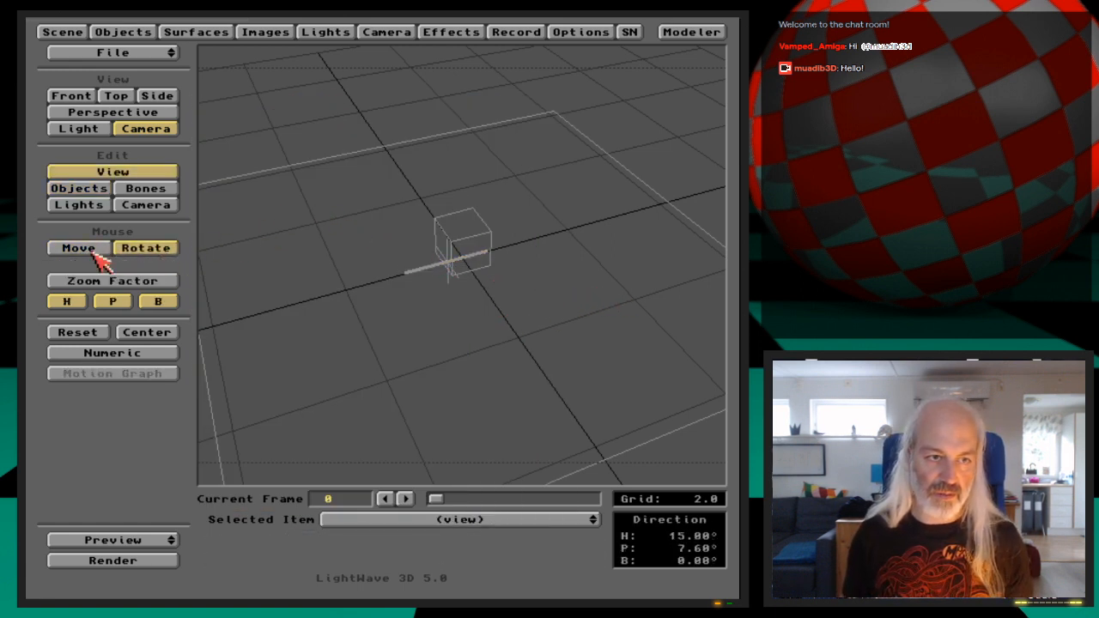
pyautogui.click(104, 191)
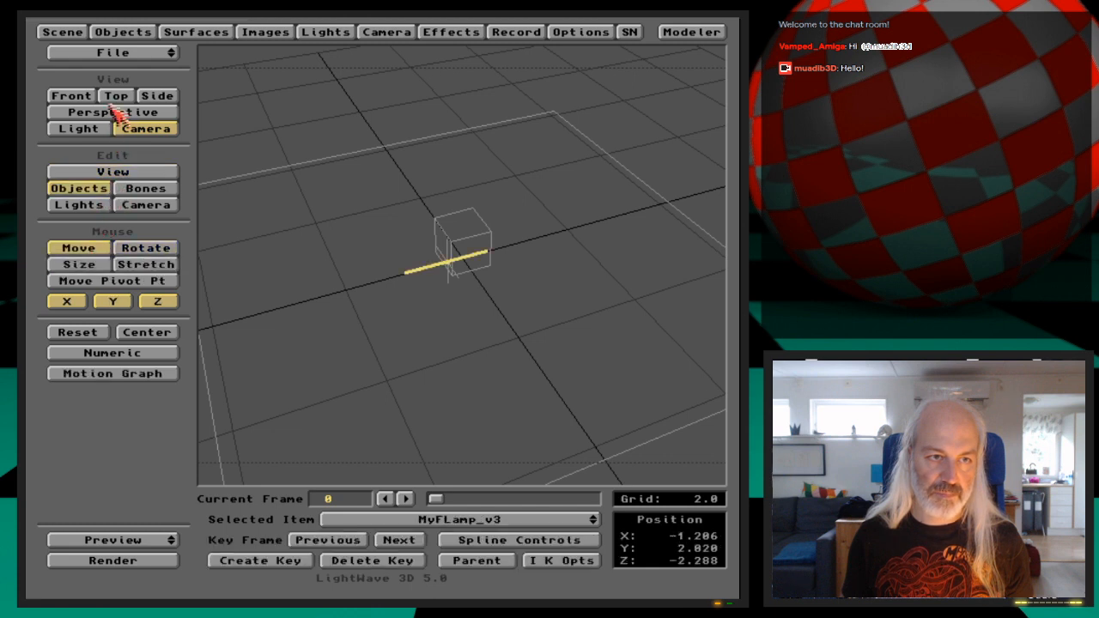
pyautogui.click(116, 115)
pyautogui.press('v')
pyautogui.moveTo(468, 274); pyautogui.dragTo(729, 339)
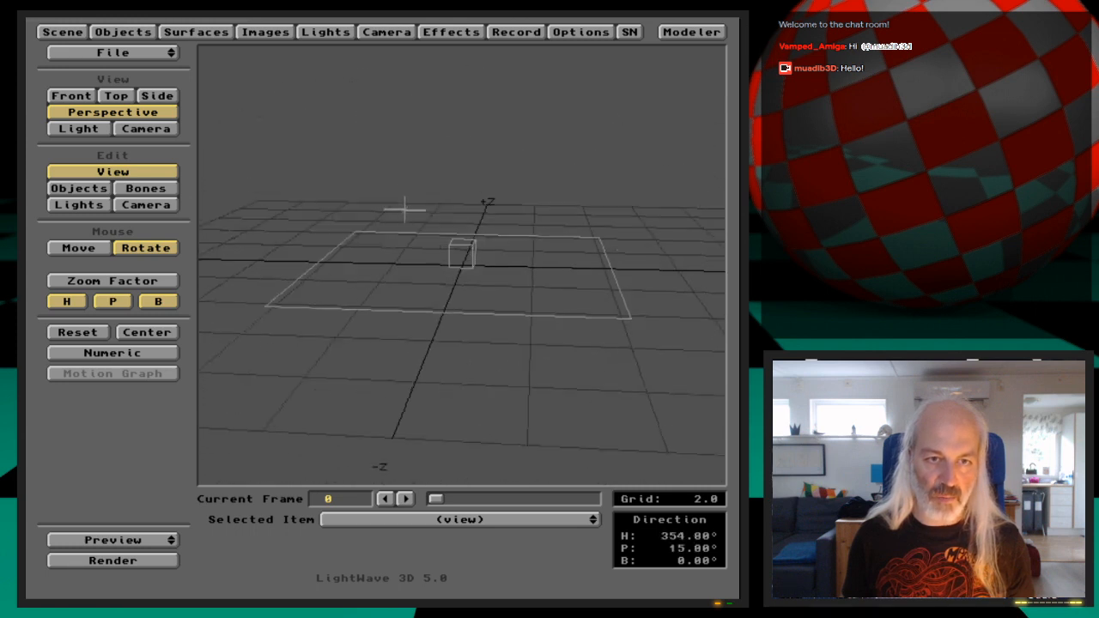
pyautogui.press('o')
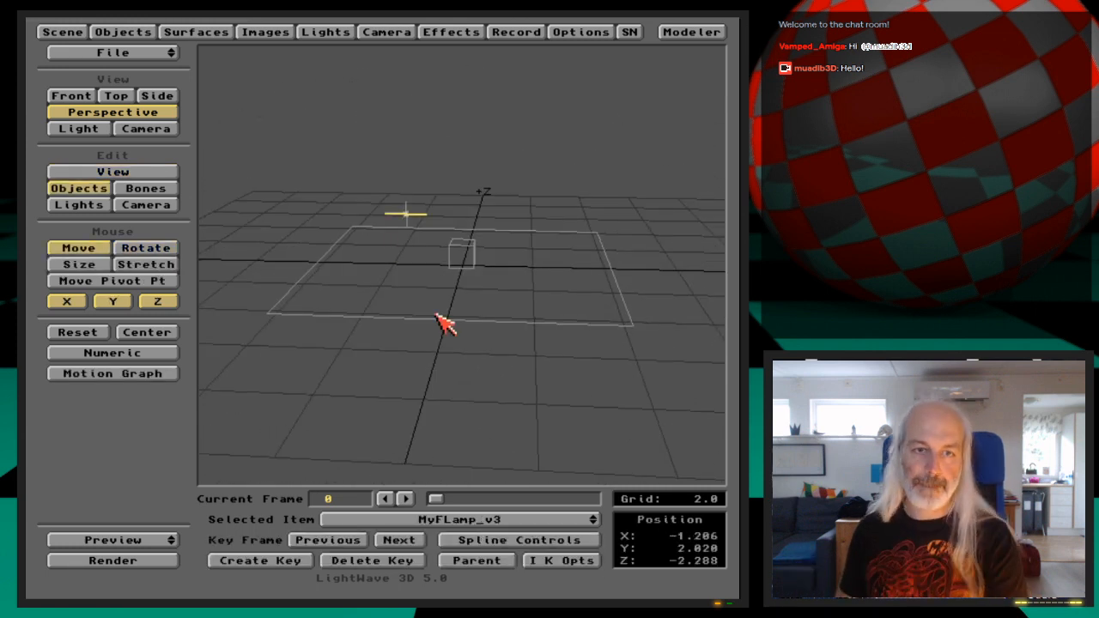
# Switch to Modeler and make layer 1 with the complete lamp tube the active layer.
pyautogui.press('super+m')
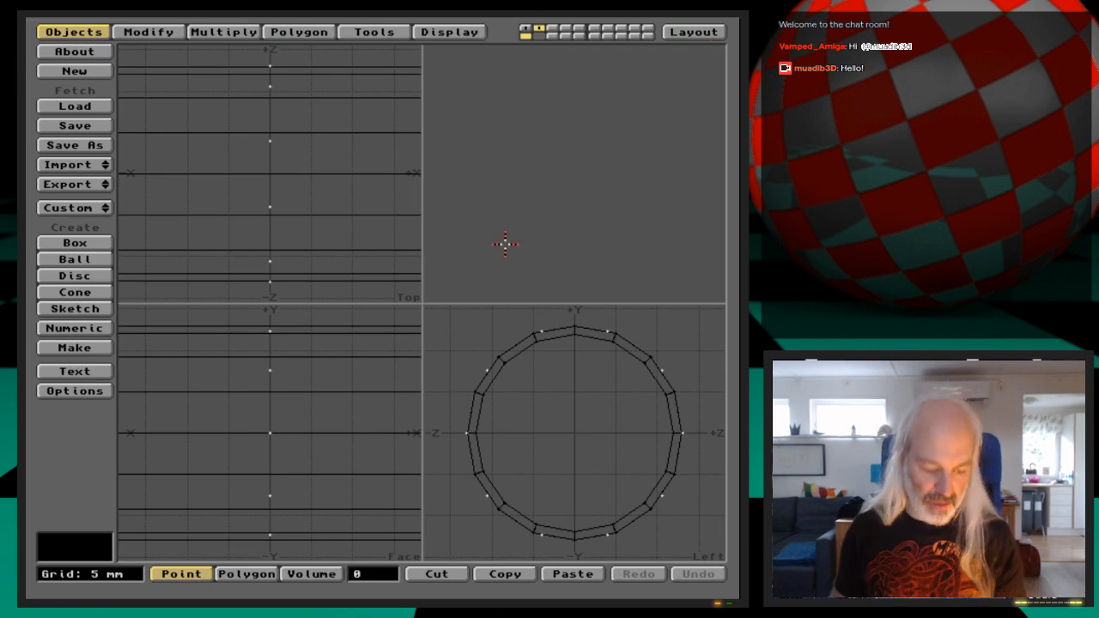
pyautogui.press('1')
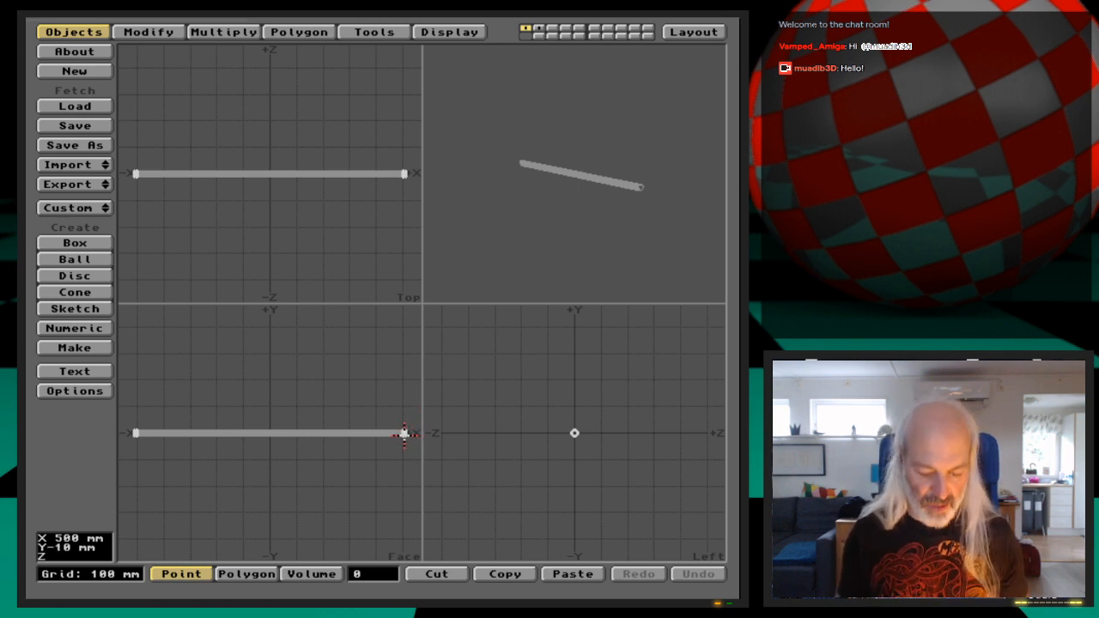
pyautogui.press('.')
pyautogui.press('.')
pyautogui.press('.')
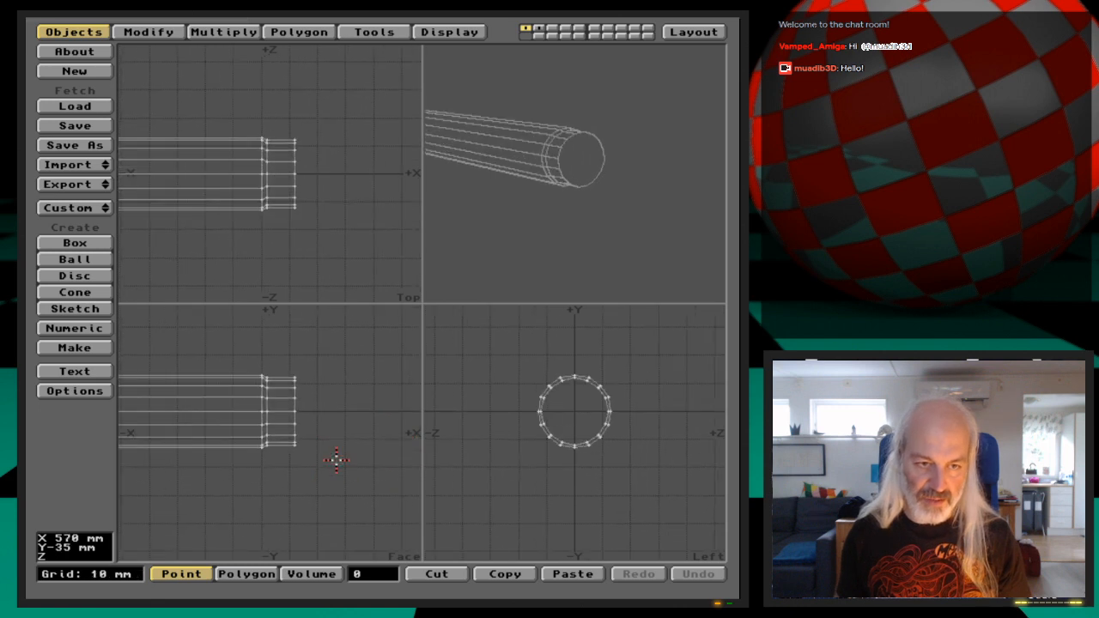
pyautogui.press('.')
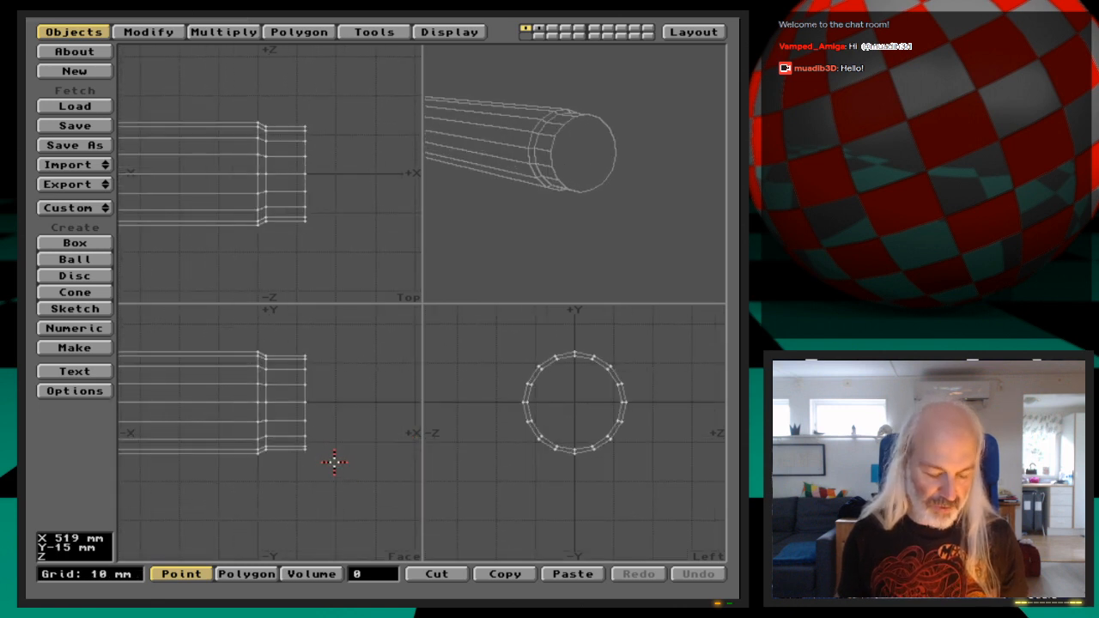
# Select the end cap polygons at the tube's +X end and move them from layer 1 to layer 4 by cutting and pasting.
pyautogui.press('w')
pyautogui.click(297, 380)
pyautogui.press('space')
pyautogui.press('w')
pyautogui.moveTo(361, 390); pyautogui.dragTo(429, 397)
pyautogui.click(261, 363)
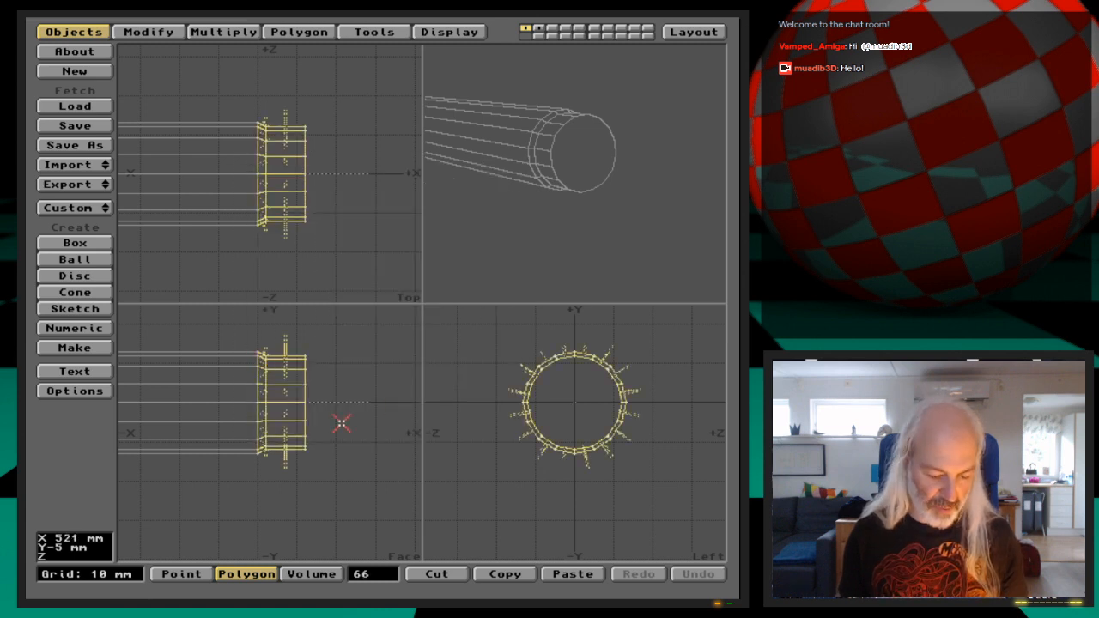
pyautogui.press('x')
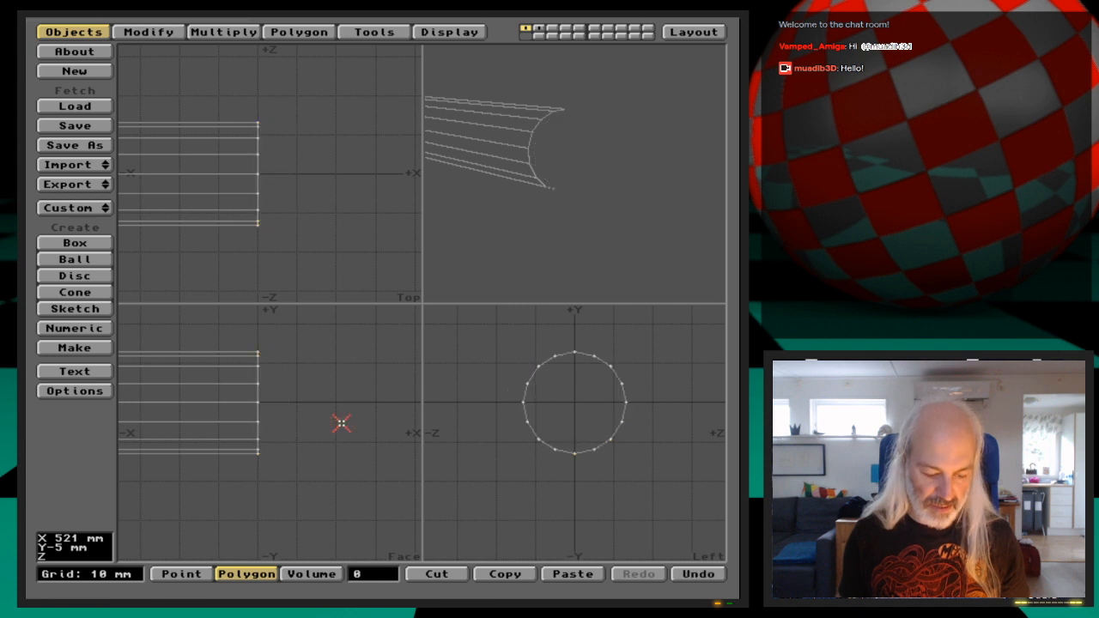
pyautogui.press('4')
pyautogui.press('v')
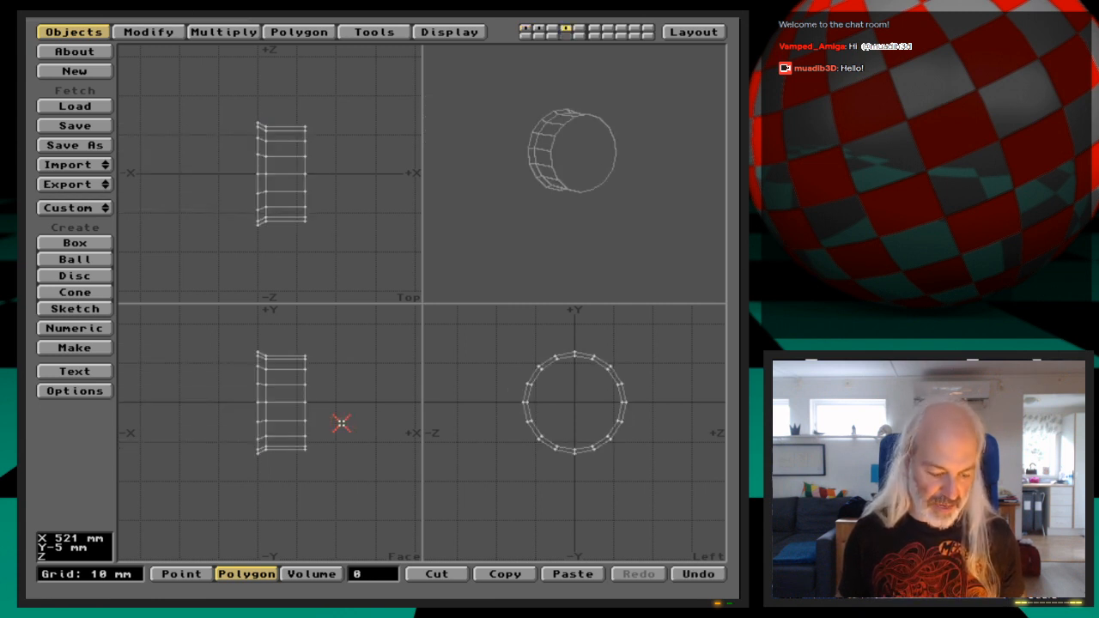
# Save the end cap object in layer 4 as MyFLamp_v3_sides in the 3D:Webcast/Ep.16/Objects drawer.
pyautogui.press('s')
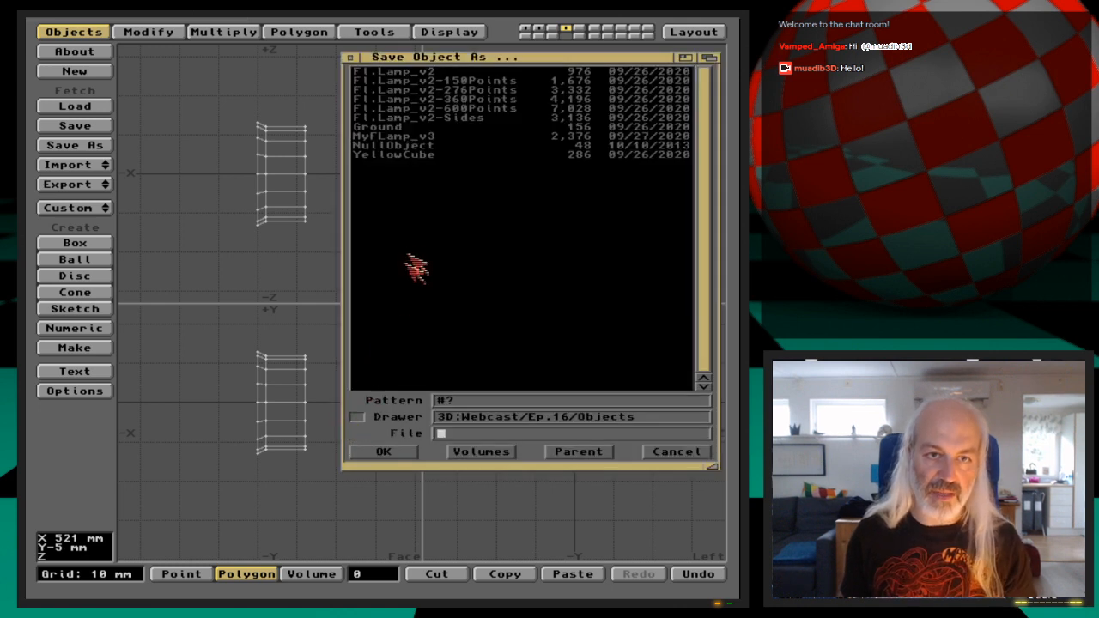
pyautogui.click(426, 139)
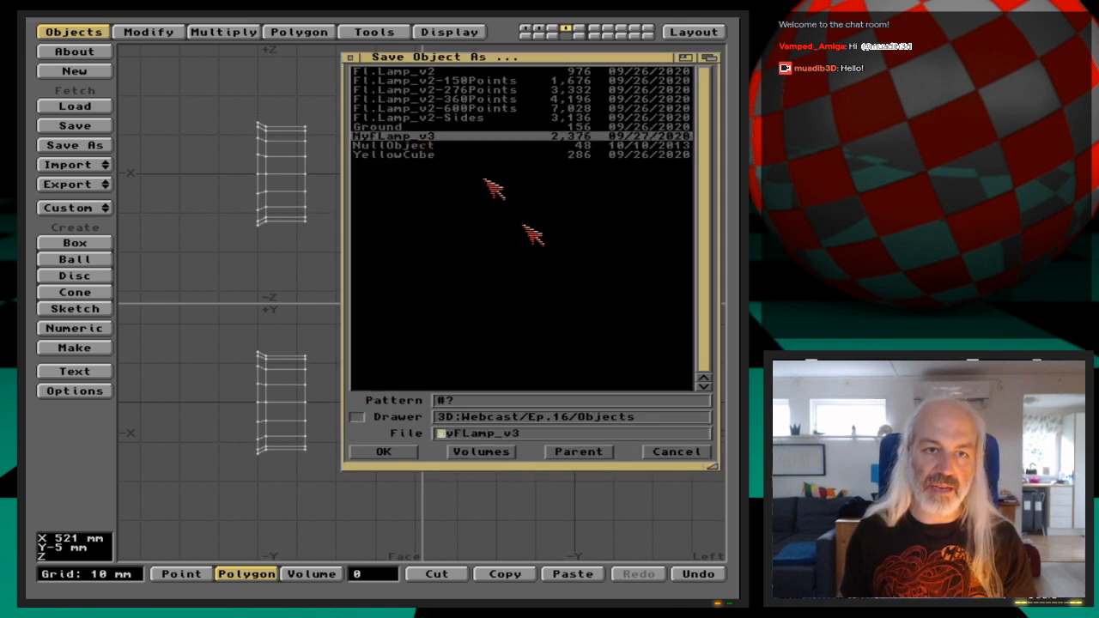
pyautogui.click(556, 434)
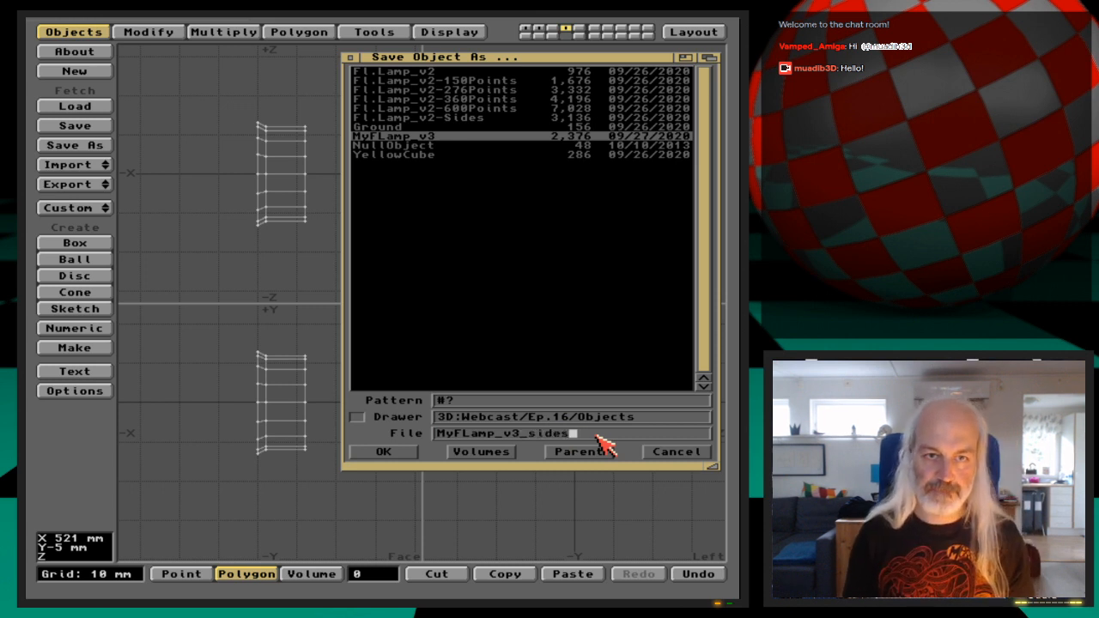
pyautogui.press('Return')
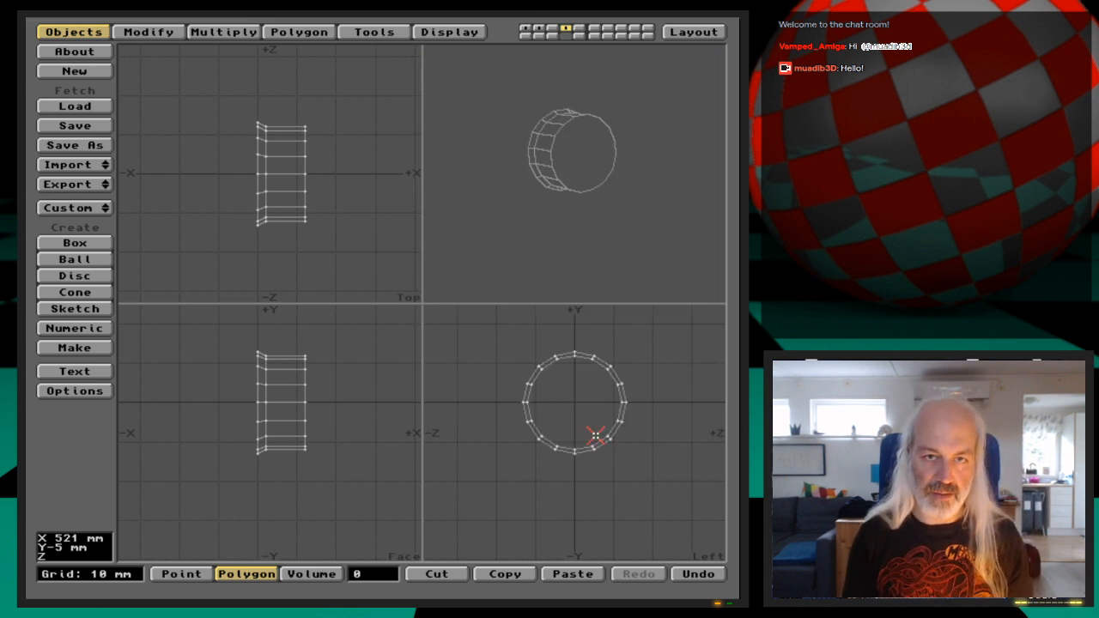
# Save the open tube in layer 1 over MyFLamp_v3 and export it to Layout to replace the MyFLamp_v3 object.
pyautogui.press('1')
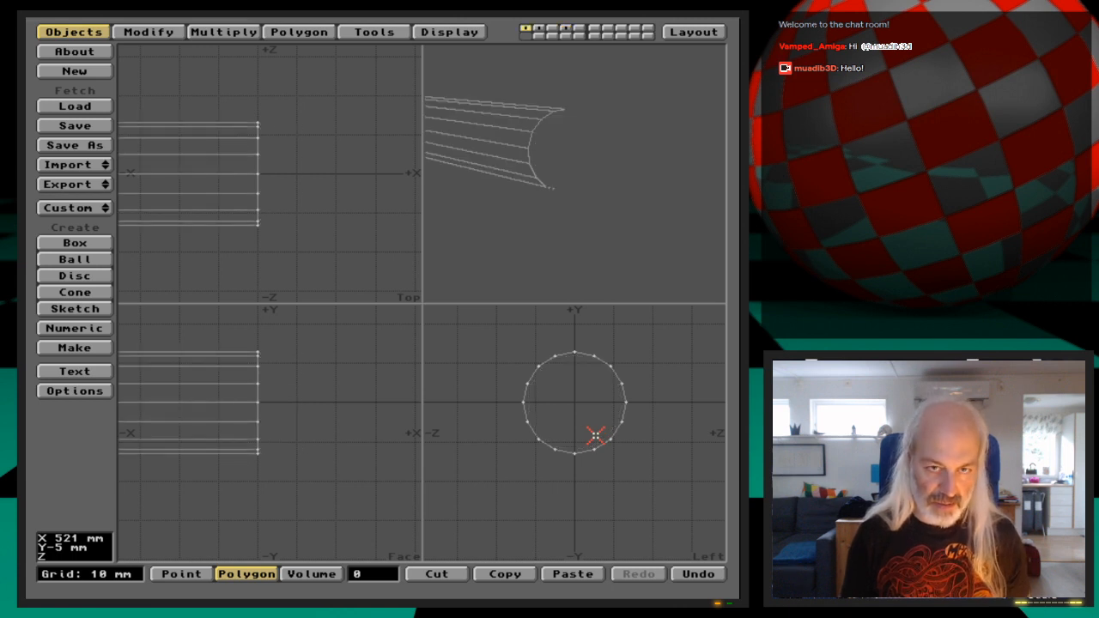
pyautogui.hotkey('shift', 's')
pyautogui.press('Down')
pyautogui.press('Down')
pyautogui.press('Down')
pyautogui.press('Down')
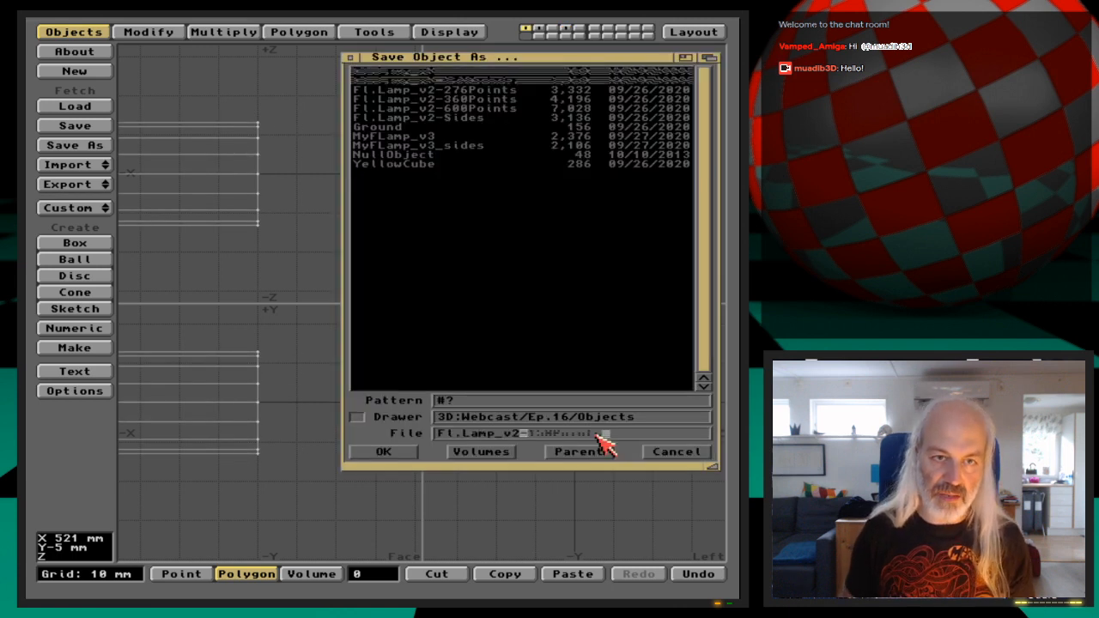
pyautogui.press('Down')
pyautogui.press('Down')
pyautogui.press('Down')
pyautogui.press('Down')
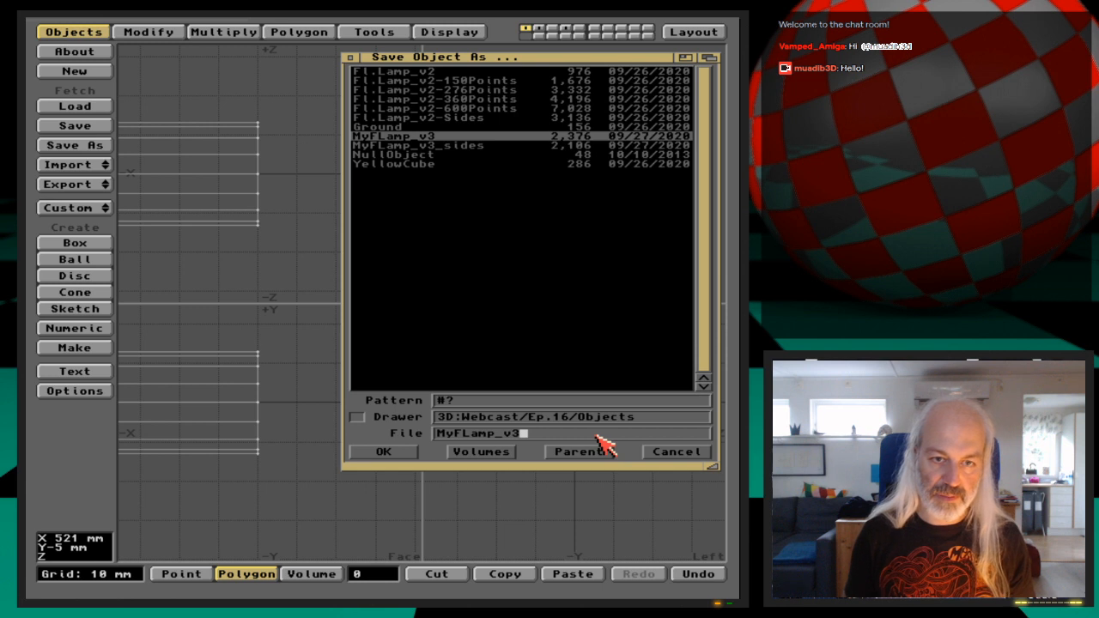
pyautogui.press('Return')
pyautogui.press('Return')
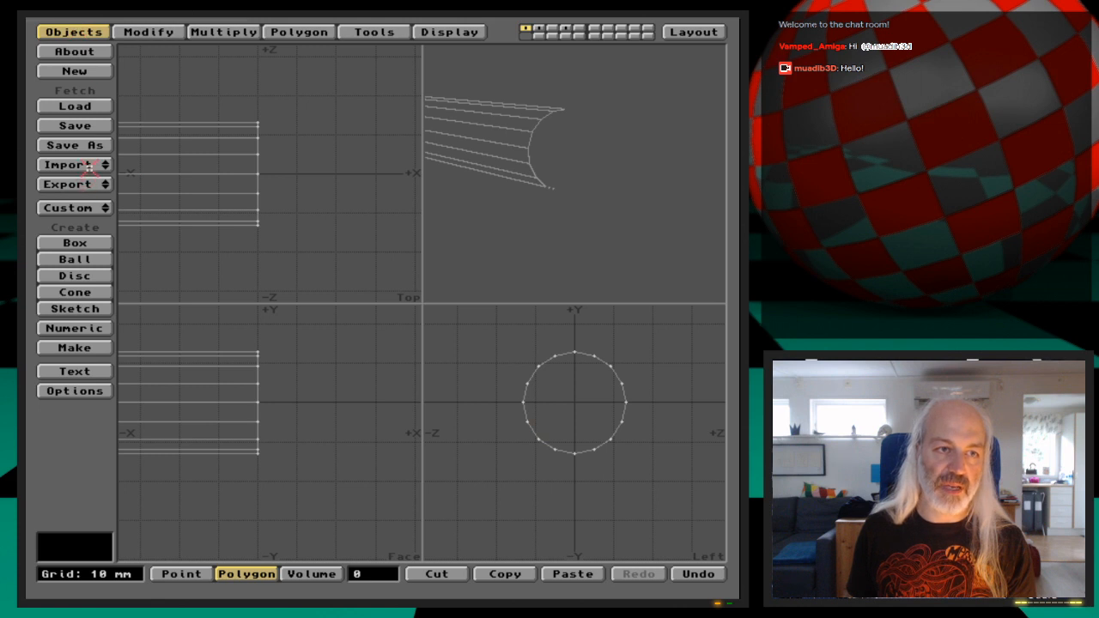
pyautogui.moveTo(93, 180); pyautogui.dragTo(120, 223)
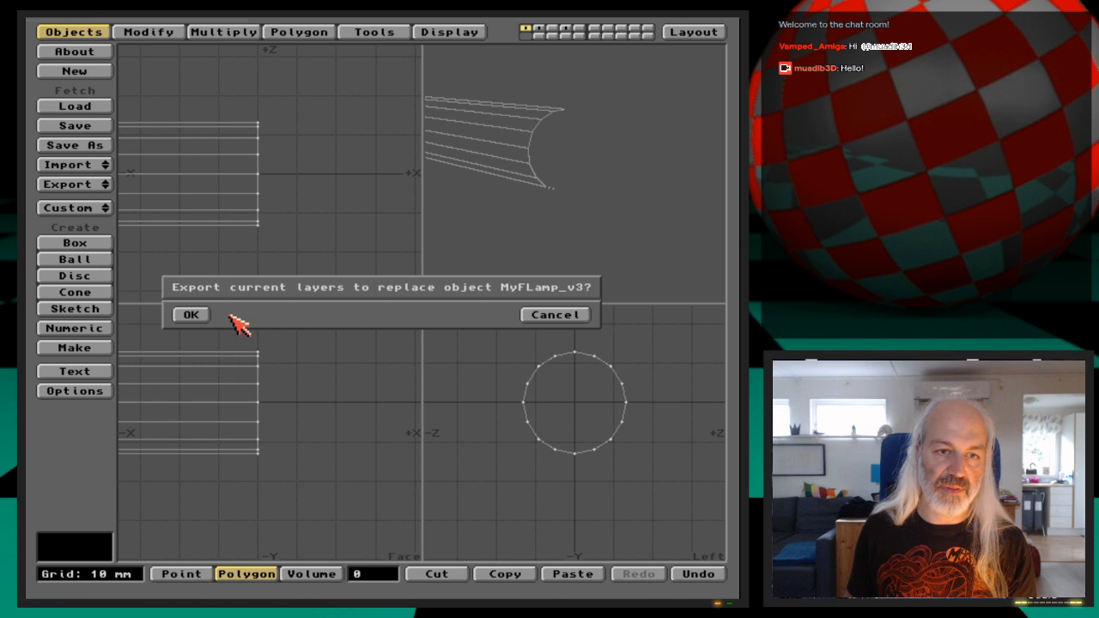
pyautogui.click(192, 315)
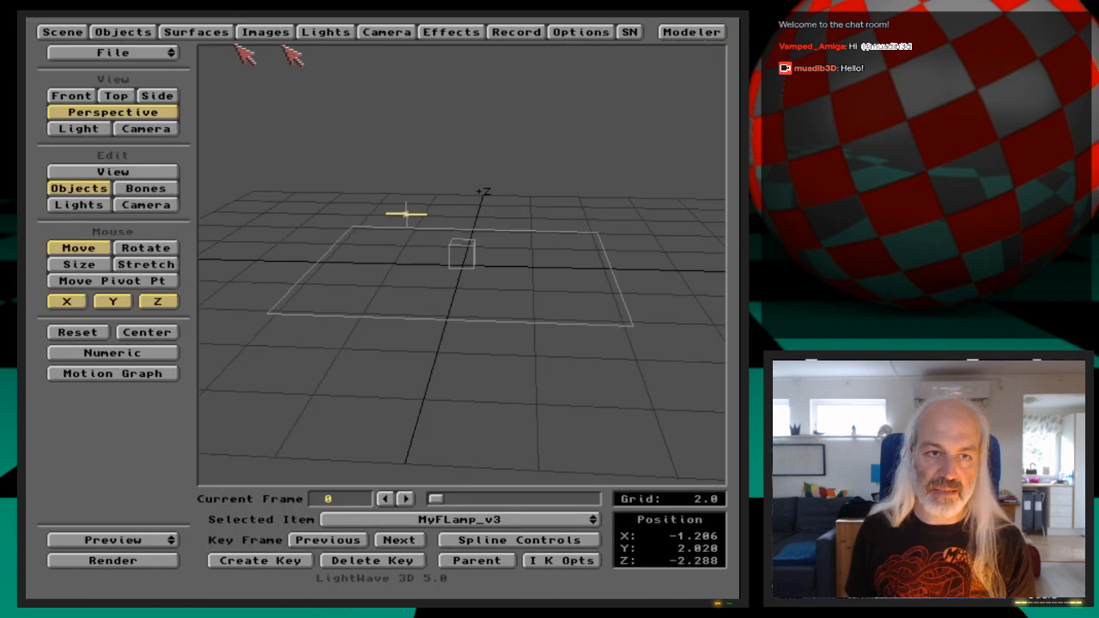
# Load the MyFLamp_v3_sides object into the Layout scene.
pyautogui.click(122, 33)
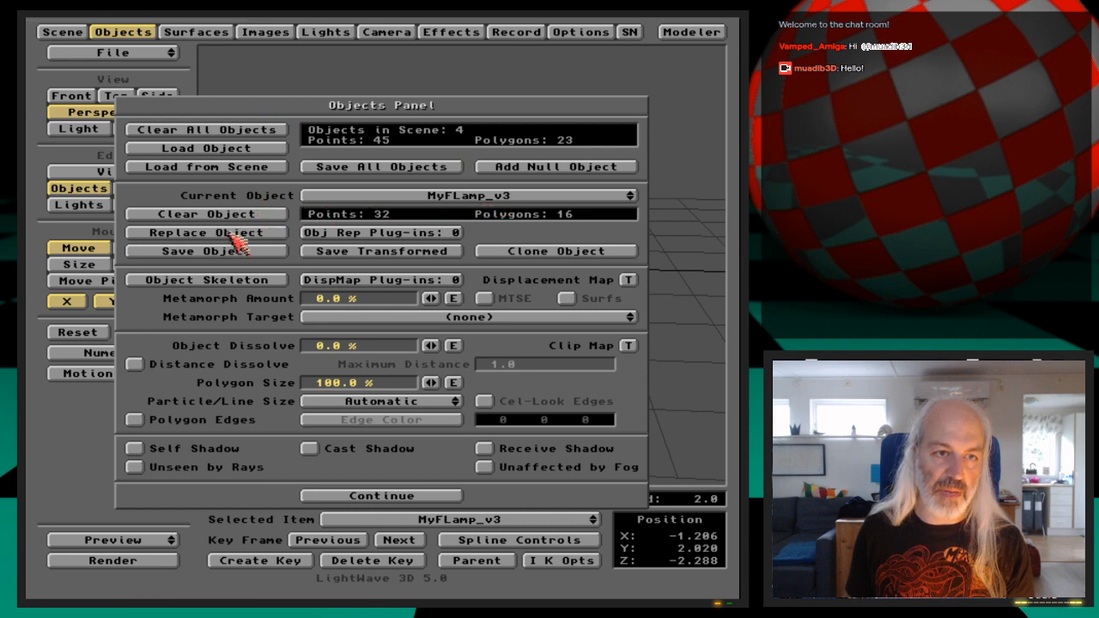
pyautogui.click(232, 150)
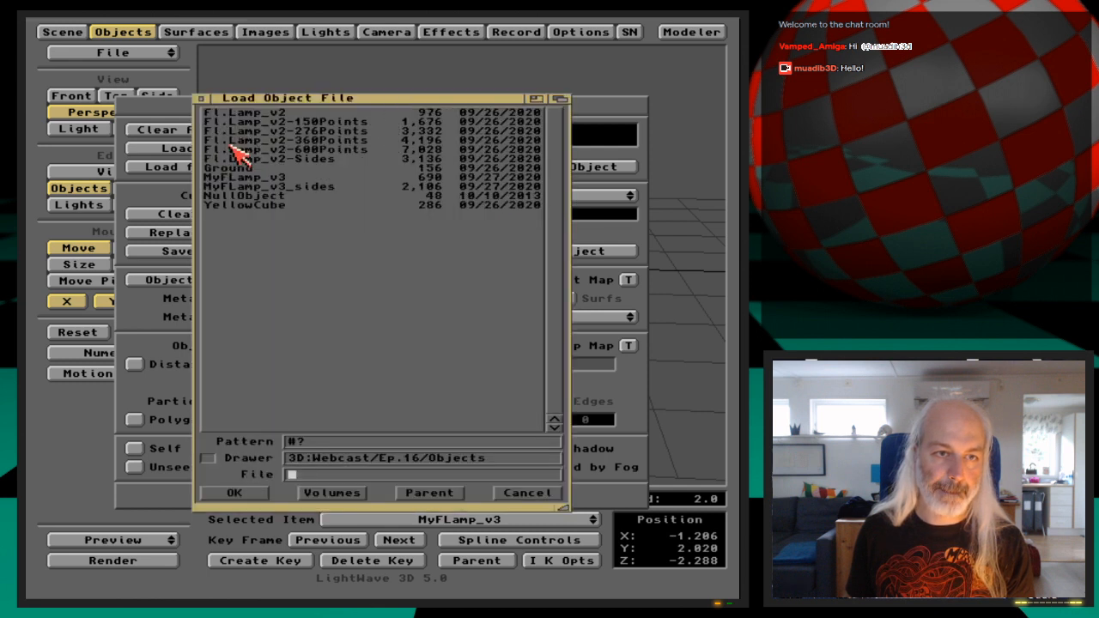
pyautogui.click(335, 187)
pyautogui.click(331, 187)
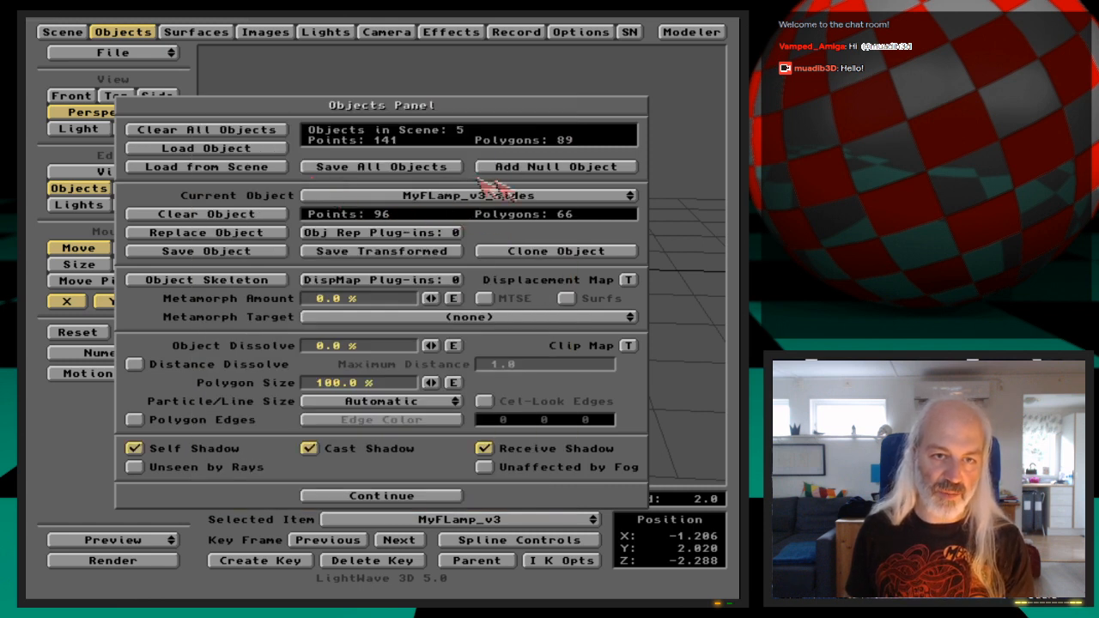
pyautogui.click(115, 33)
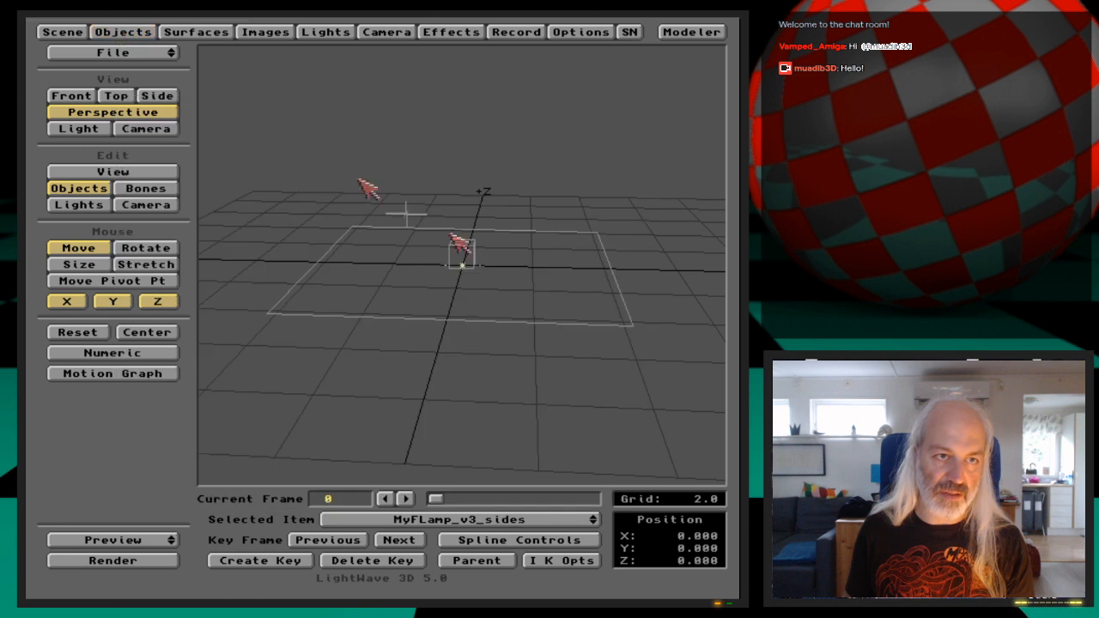
# Parent MyFLamp_v3_sides to the MyFLamp_v3 object.
pyautogui.click(505, 563)
pyautogui.click(473, 299)
pyautogui.moveTo(473, 299); pyautogui.dragTo(498, 333)
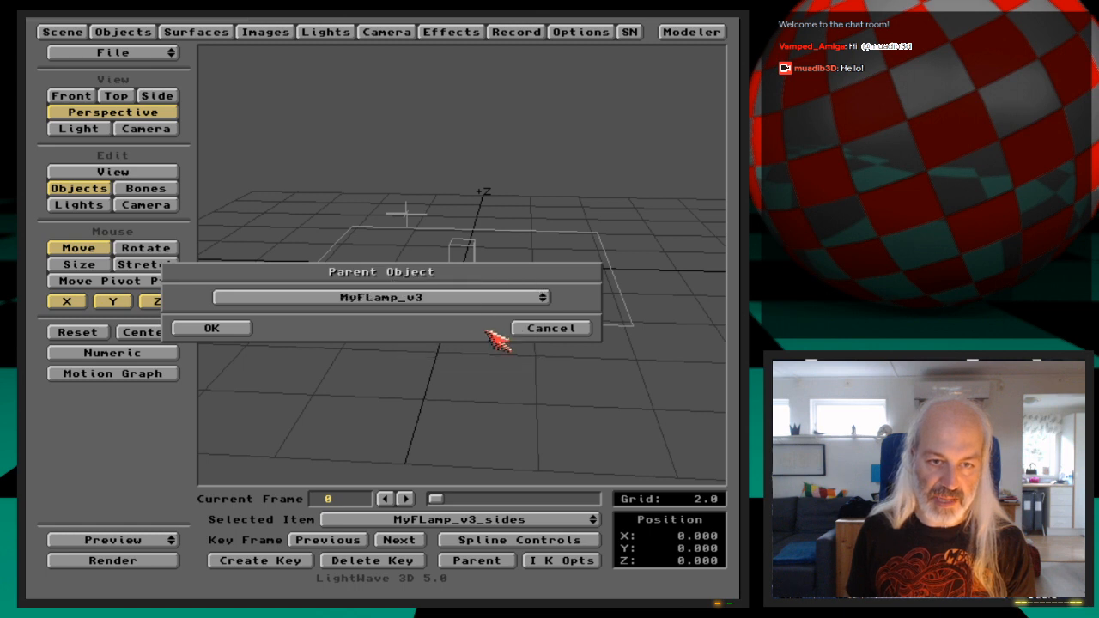
pyautogui.click(245, 329)
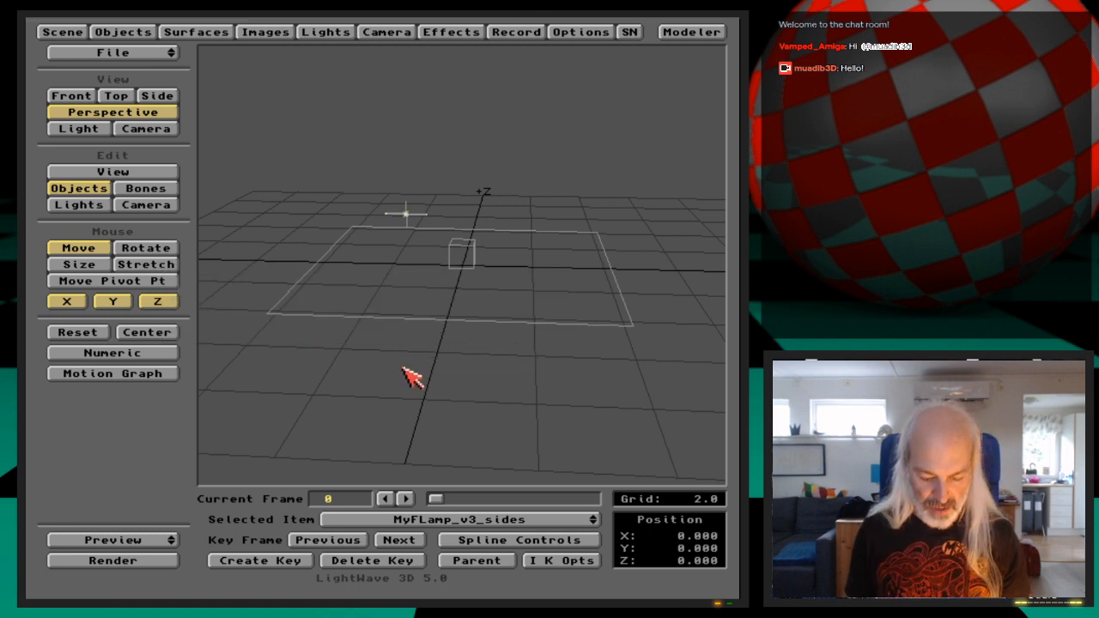
# Examine the fit of the parented end caps on the lamp tube in a centred, close-up Top view.
pyautogui.press('1')
pyautogui.click(172, 331)
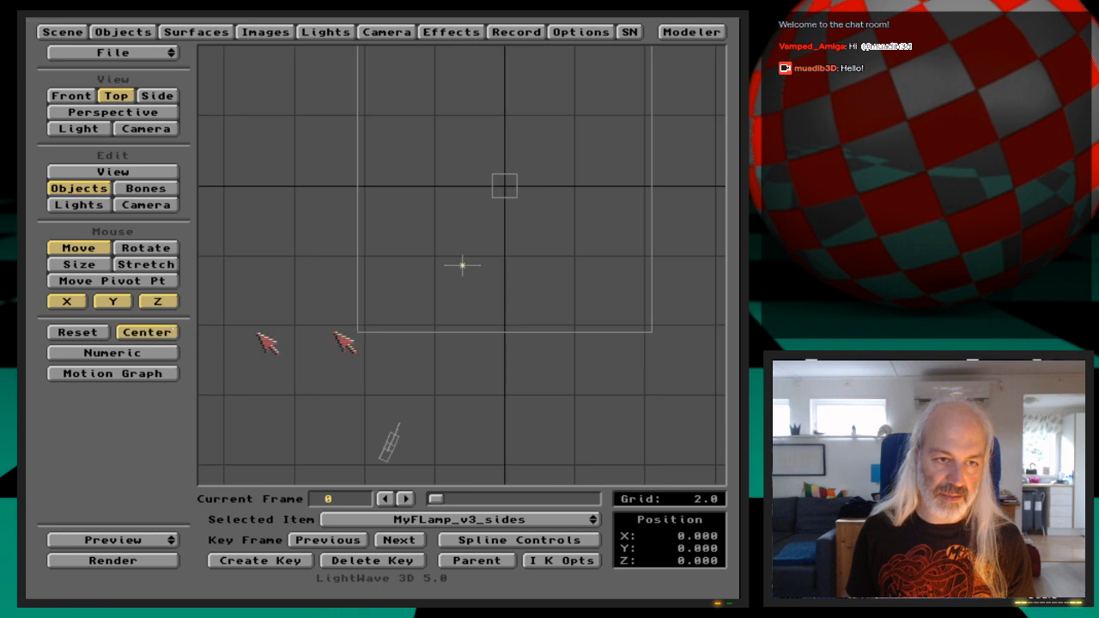
pyautogui.press('.')
pyautogui.press('.')
pyautogui.press('.')
pyautogui.press('.')
pyautogui.press('.')
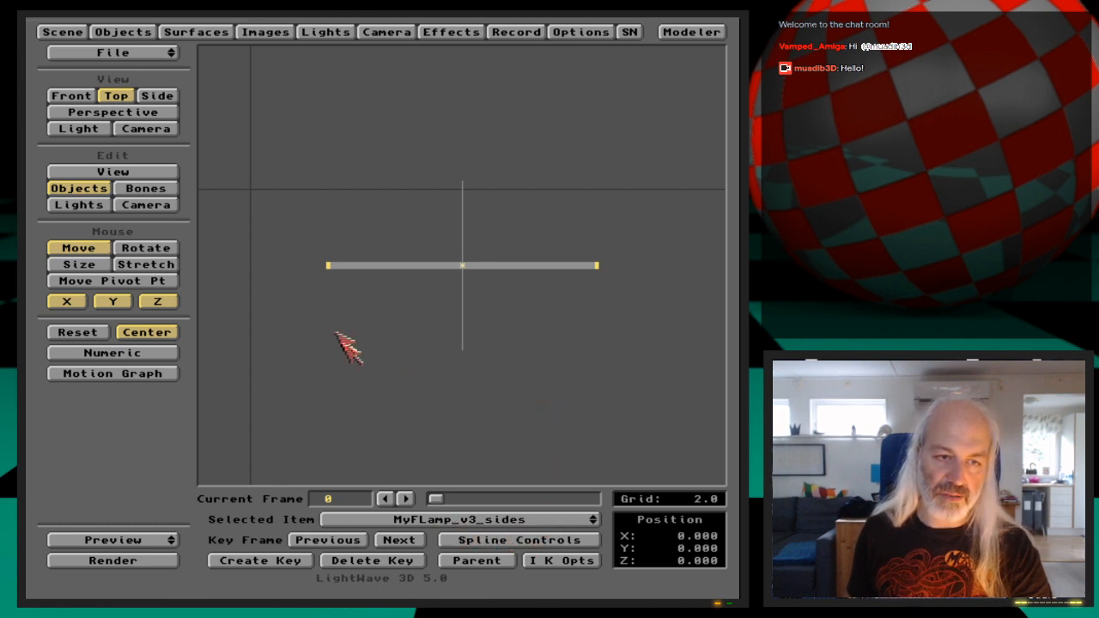
pyautogui.moveTo(405, 340)
pyautogui.mouseDown()
pyautogui.moveTo(422, 353)
pyautogui.moveTo(408, 345)
pyautogui.mouseUp()
# At frame 1, move MyFLamp_v3 in the Top view to X -1.226, Z -2.308 and keyframe the position.
pyautogui.press('Right')
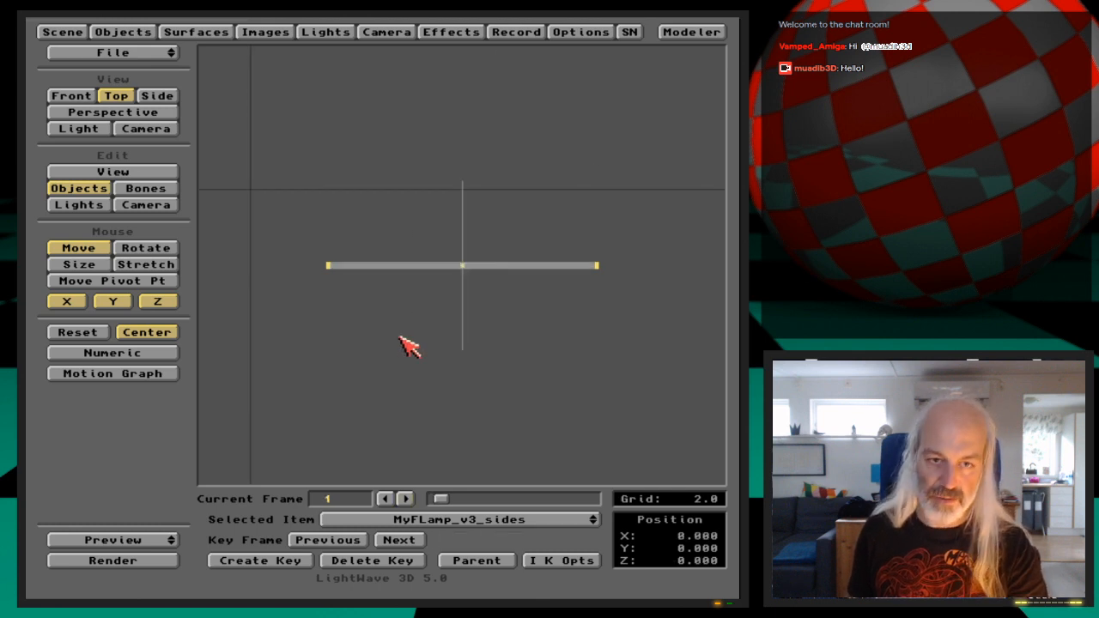
pyautogui.press('.')
pyautogui.press('.')
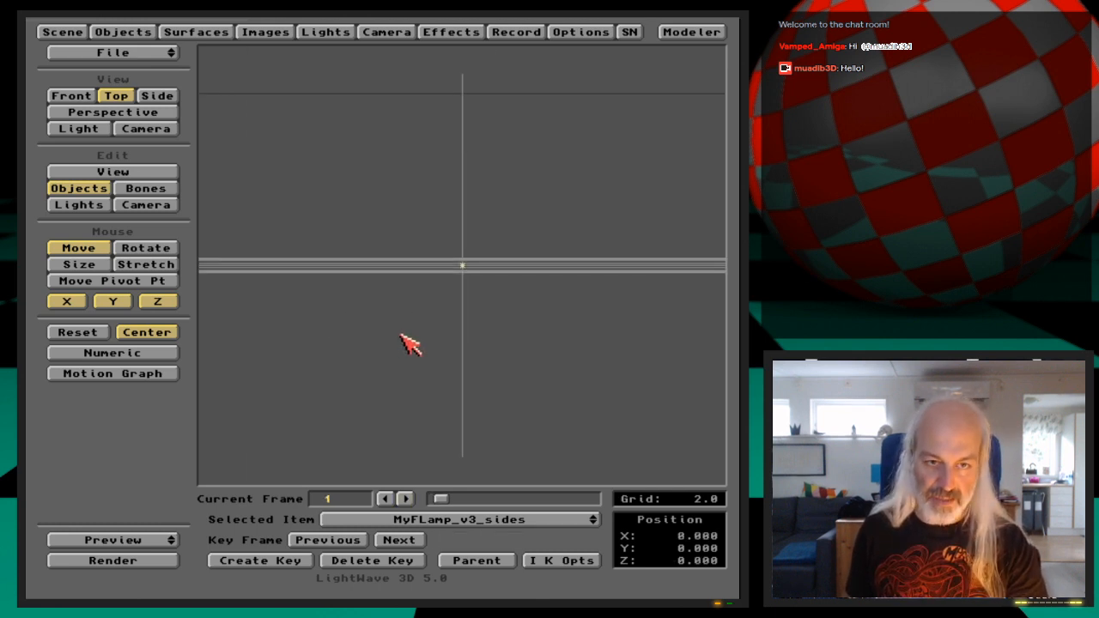
pyautogui.press(',')
pyautogui.press(',')
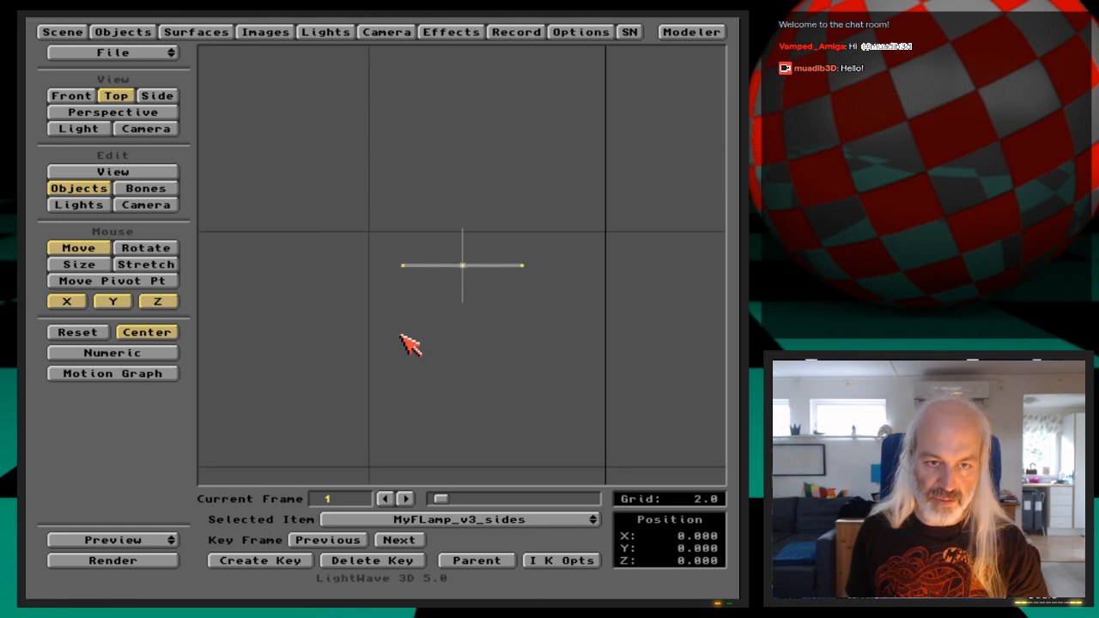
pyautogui.click(174, 333)
pyautogui.moveTo(562, 518); pyautogui.dragTo(552, 507)
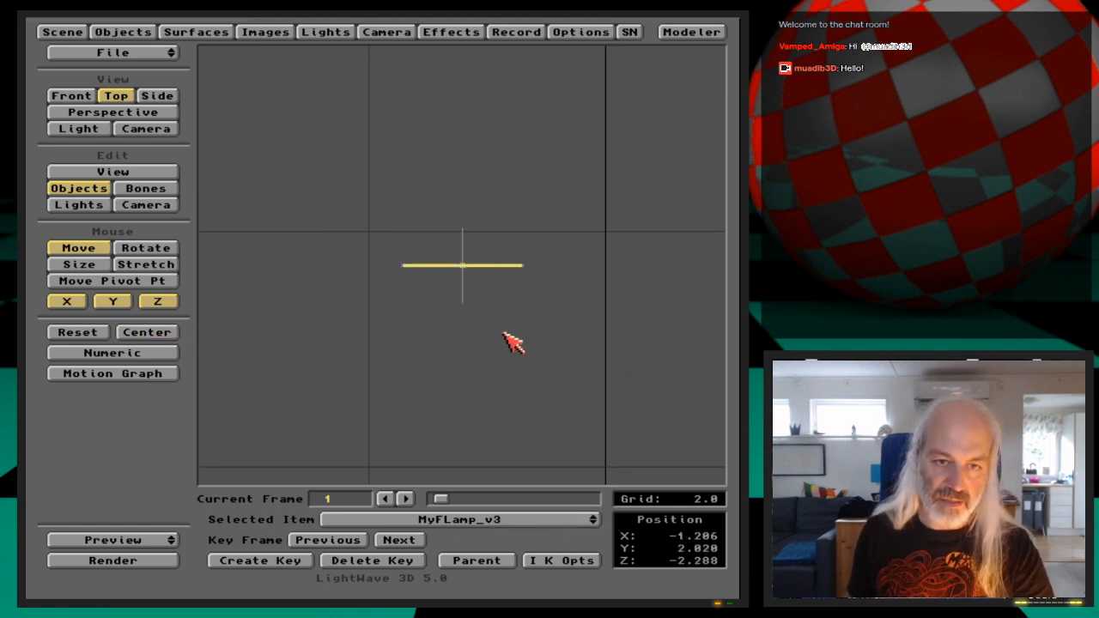
pyautogui.press('.')
pyautogui.press('.')
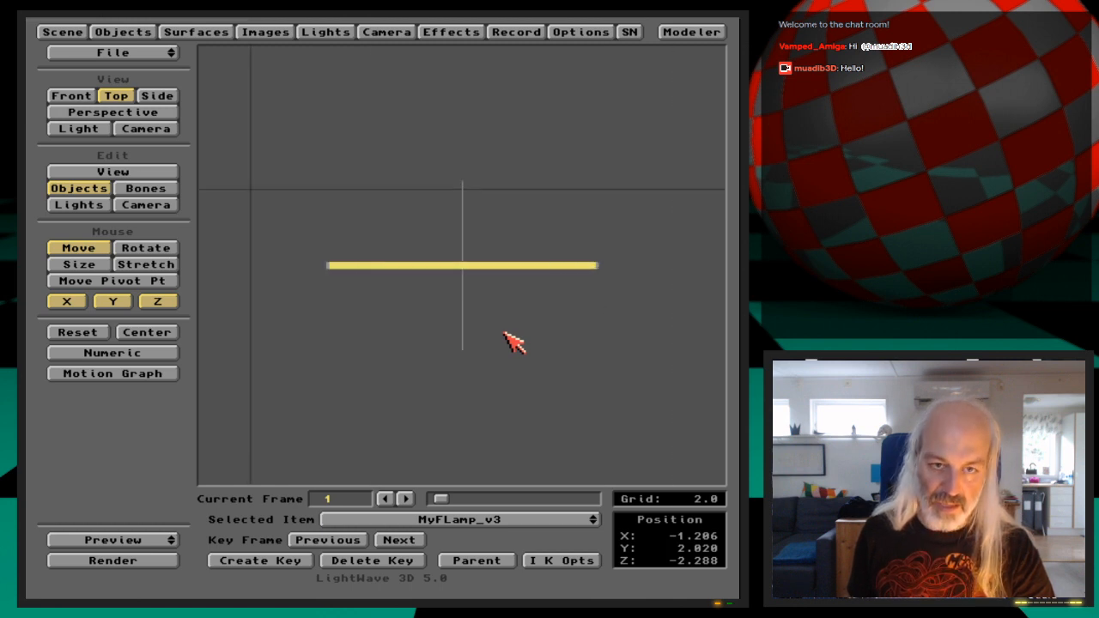
pyautogui.moveTo(512, 341); pyautogui.dragTo(523, 361)
pyautogui.moveTo(462, 265)
pyautogui.mouseDown()
pyautogui.moveTo(441, 235)
pyautogui.moveTo(467, 279)
pyautogui.mouseUp()
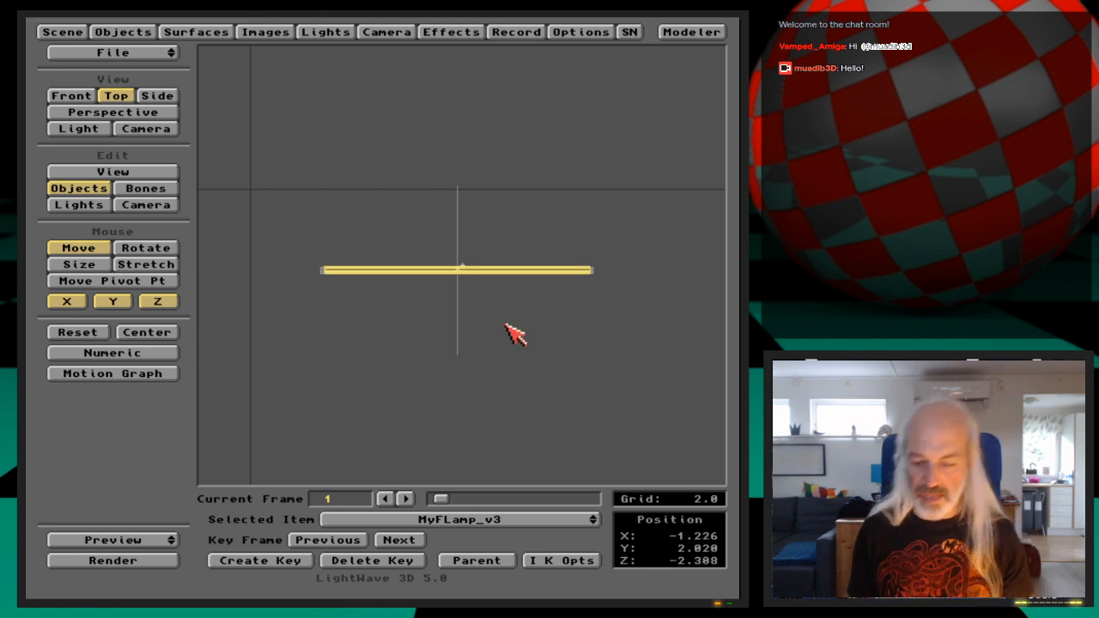
pyautogui.press('Return')
pyautogui.press('Return')
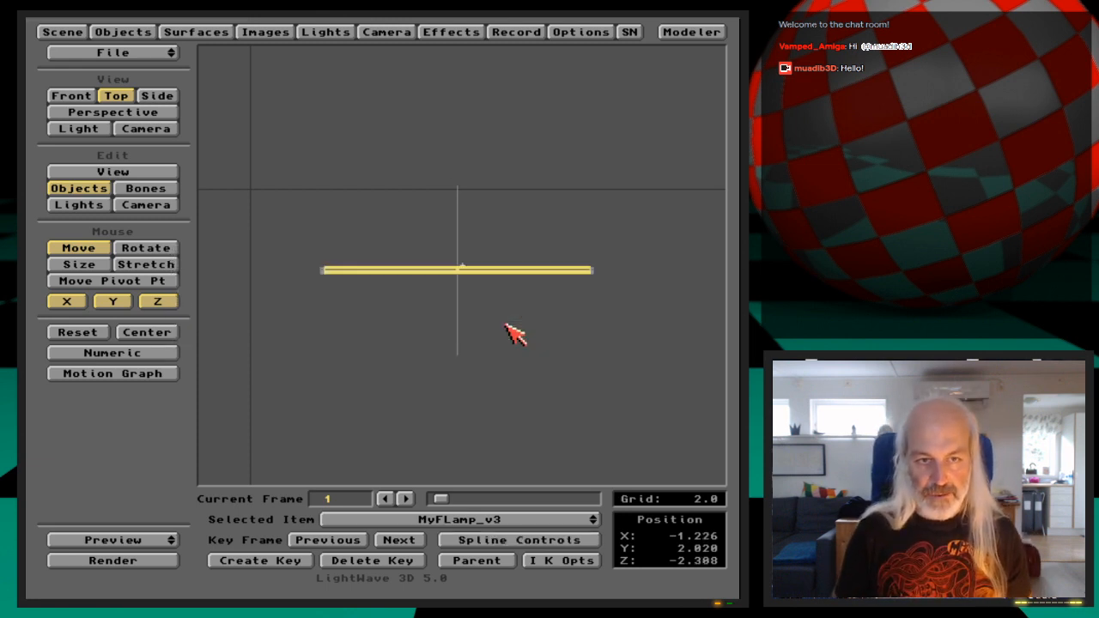
pyautogui.press('Return')
pyautogui.press('Return')
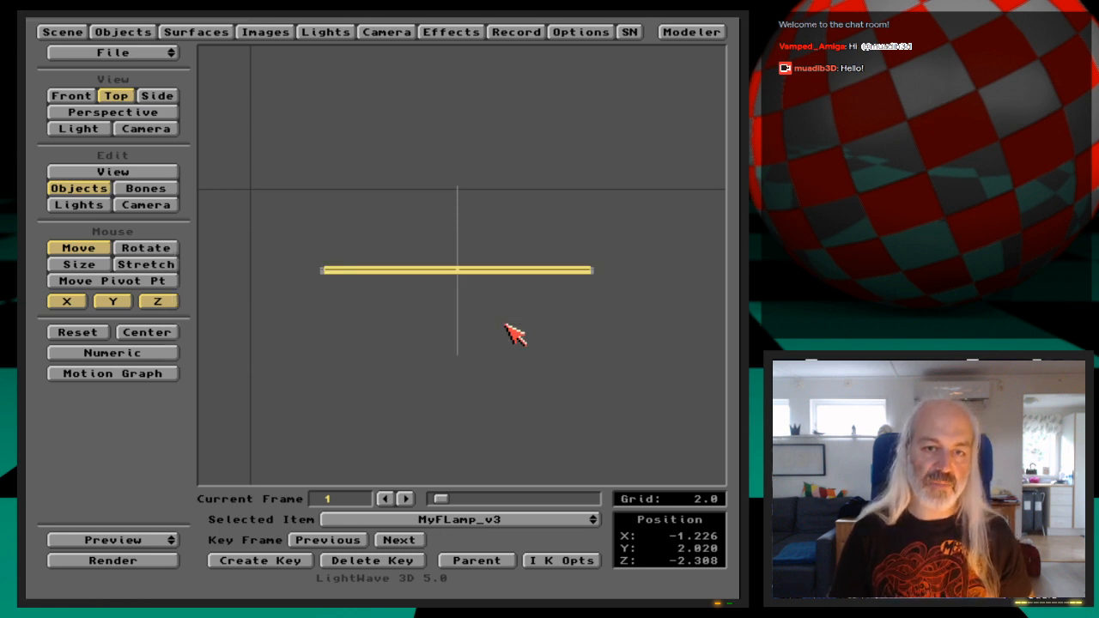
# In the Camera view, reposition the camera and rotate it to heading 66.20° and pitch 44.80°, framing the cube and lamp, and create its key.
pyautogui.press('6')
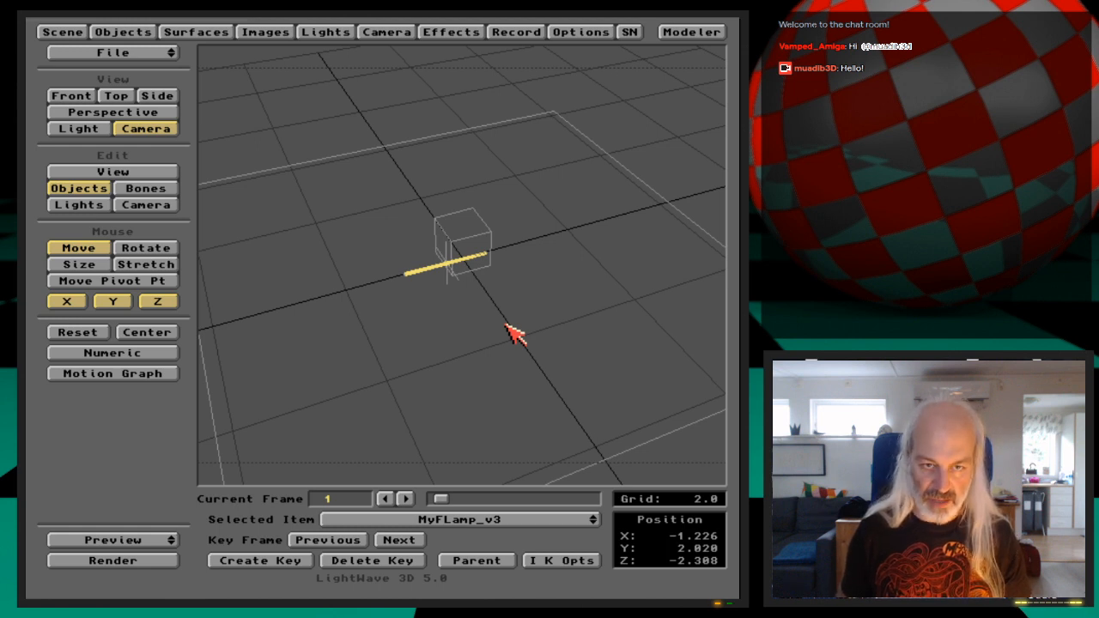
pyautogui.click(172, 206)
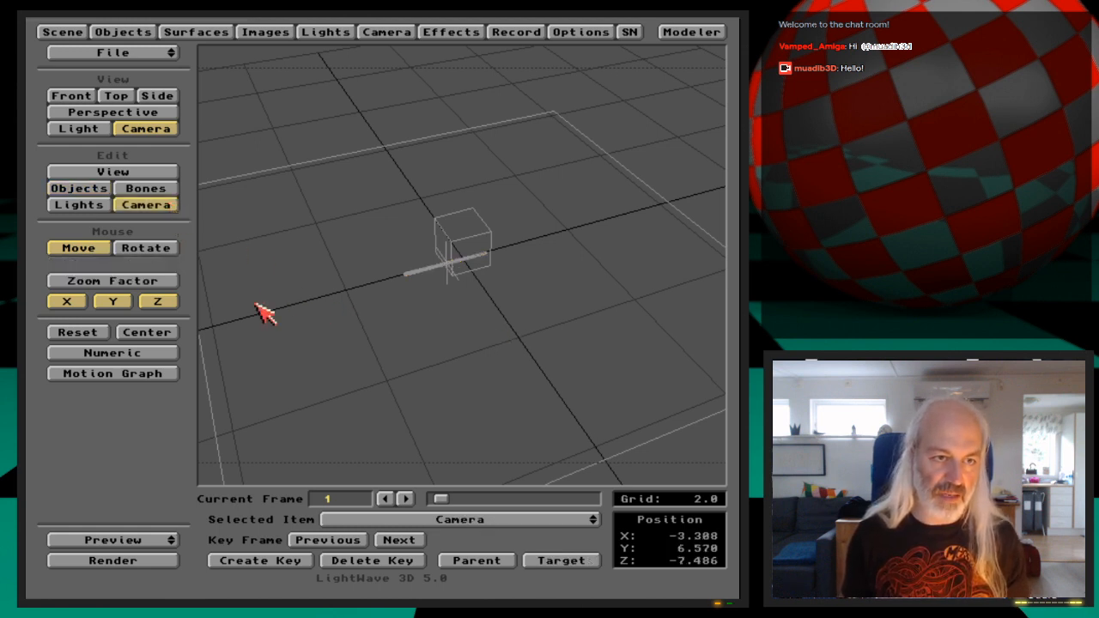
pyautogui.moveTo(326, 343); pyautogui.dragTo(387, 355)
pyautogui.press('y')
pyautogui.press('Return')
pyautogui.press('Return')
pyautogui.press('Return')
pyautogui.press('Return')
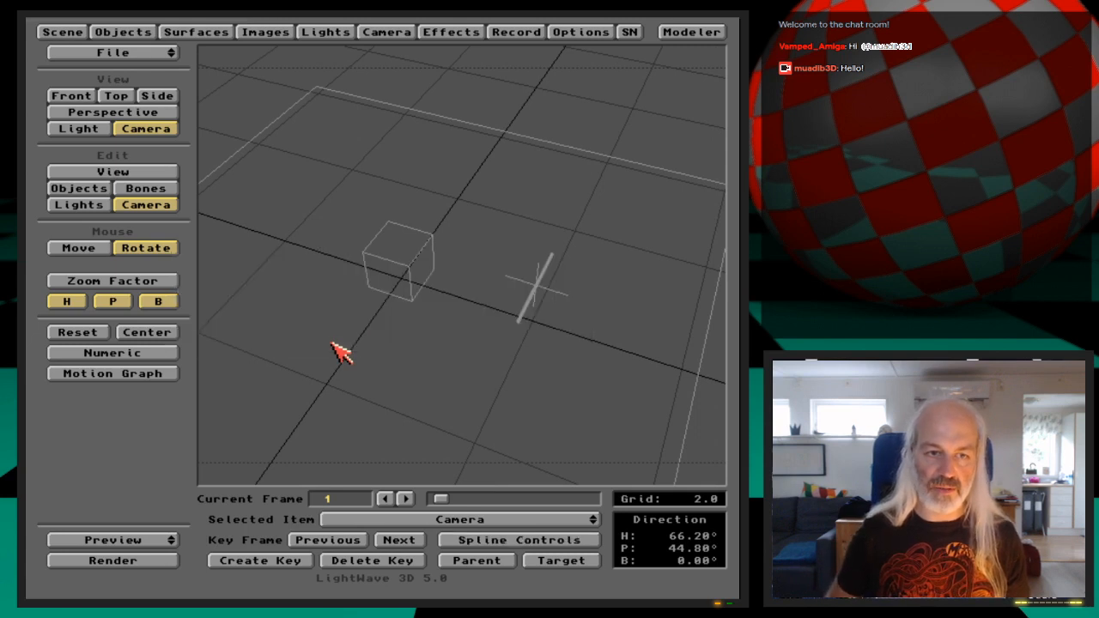
# Delete the camera's key at frame 1 and return to frame 0.
pyautogui.press('Delete')
pyautogui.press('Return')
pyautogui.press('Left')
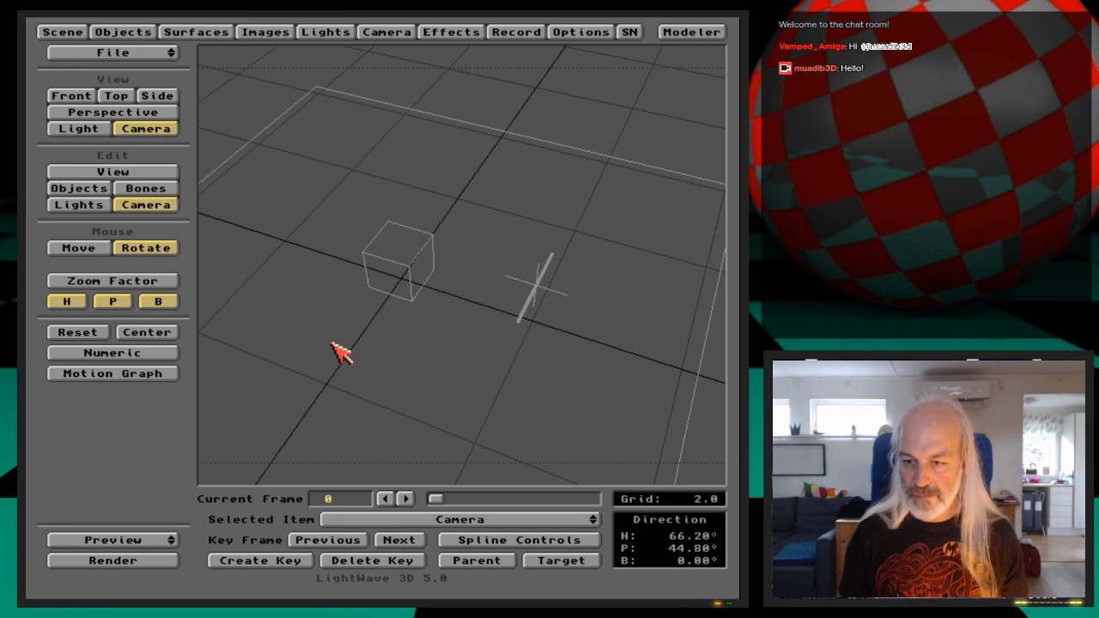
# Test-render frame 0 to check the lamp and cube from the camera, stopping the render early.
pyautogui.press('F9')
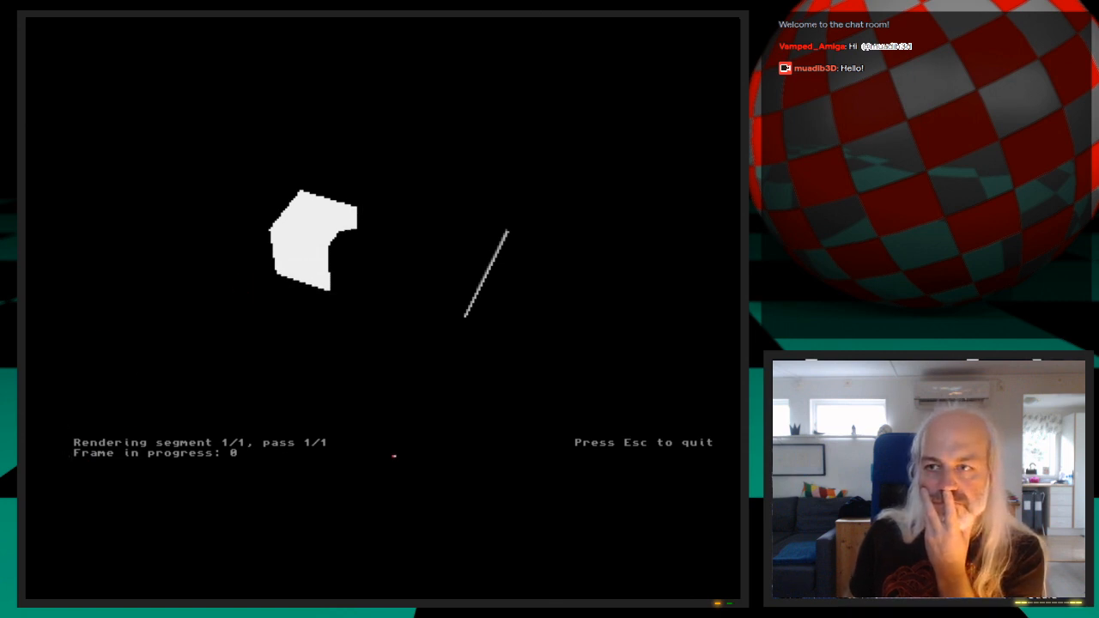
pyautogui.click(1033, 12)
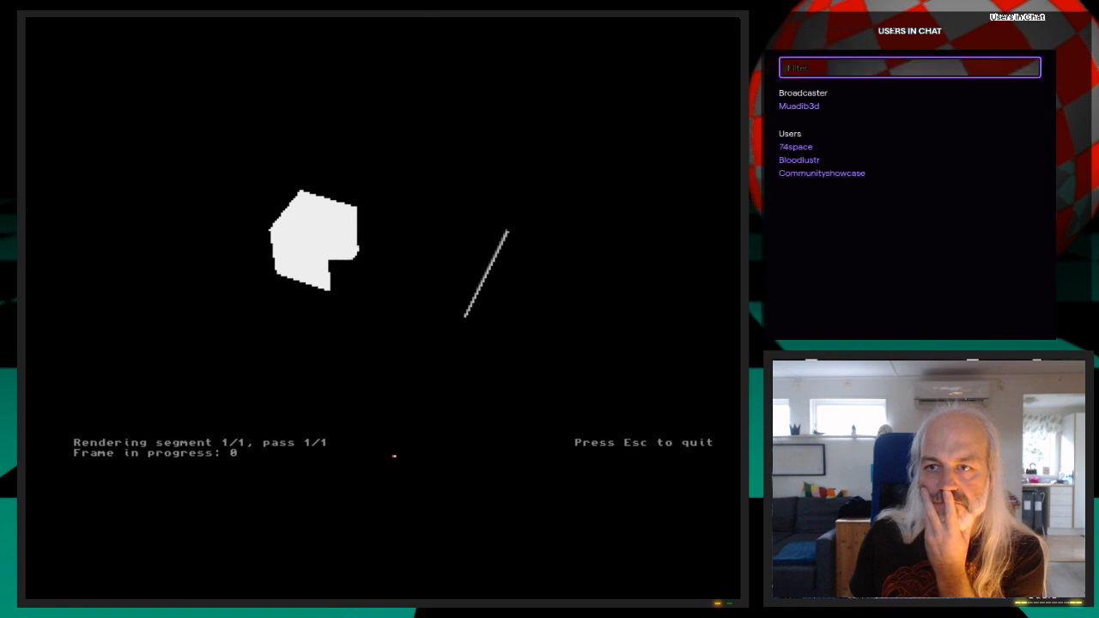
pyautogui.click(1032, 12)
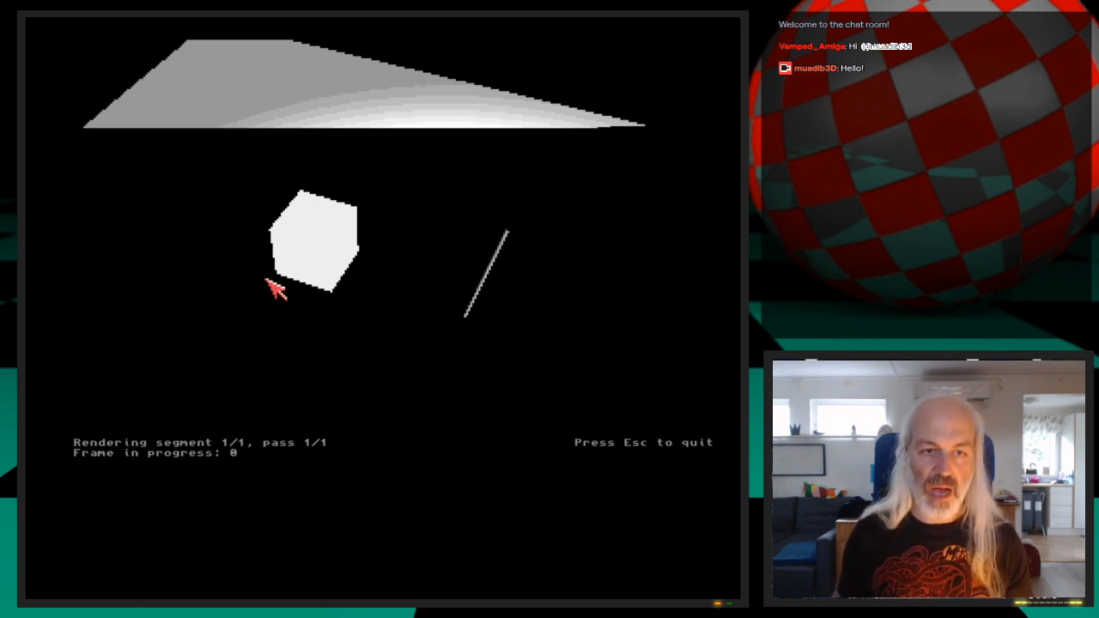
pyautogui.press('Escape')
# Turn off the Cast Shadow option for the MyFLamp_v3_sides object.
pyautogui.click(137, 32)
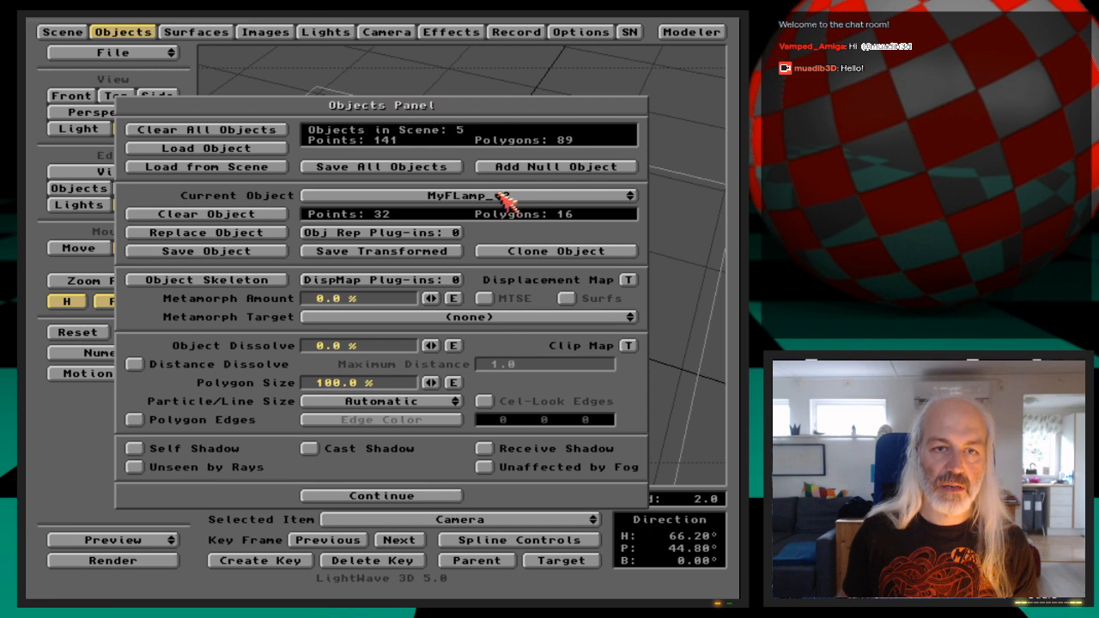
pyautogui.click(531, 198)
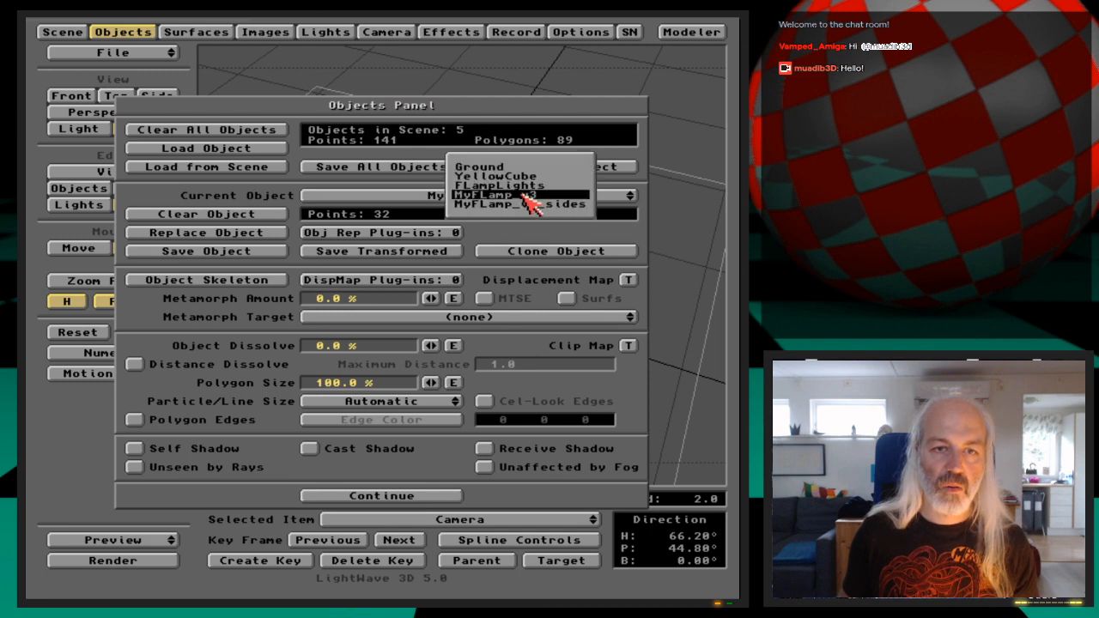
pyautogui.click(575, 206)
pyautogui.click(334, 450)
# Review the shadow options of MyFLamp_v3 and the scene's other objects, ending with Ground.
pyautogui.click(514, 198)
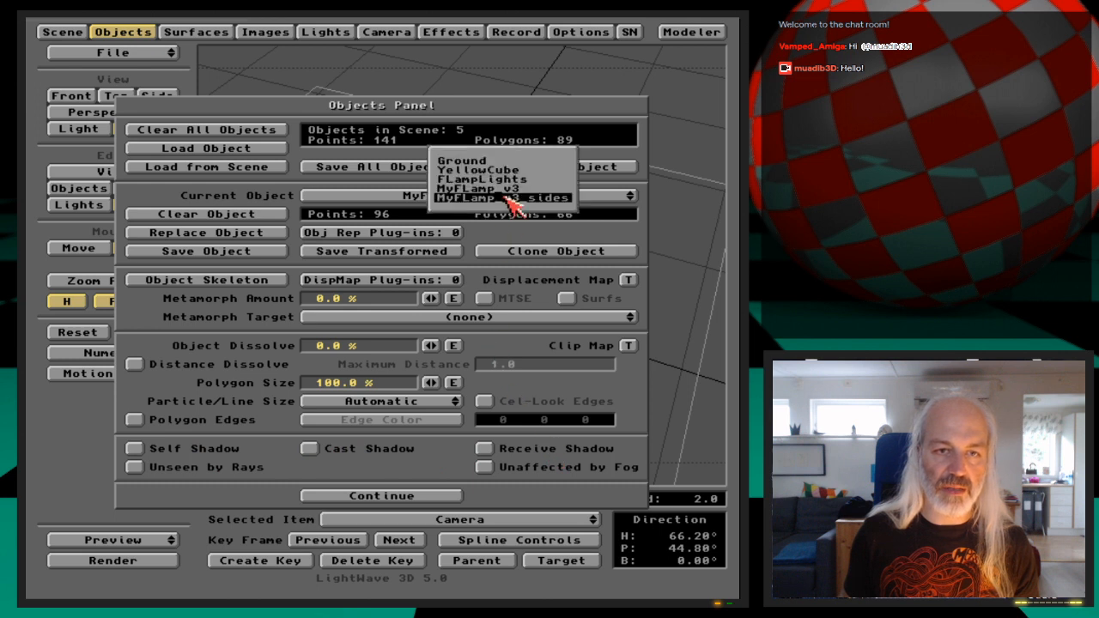
pyautogui.click(568, 188)
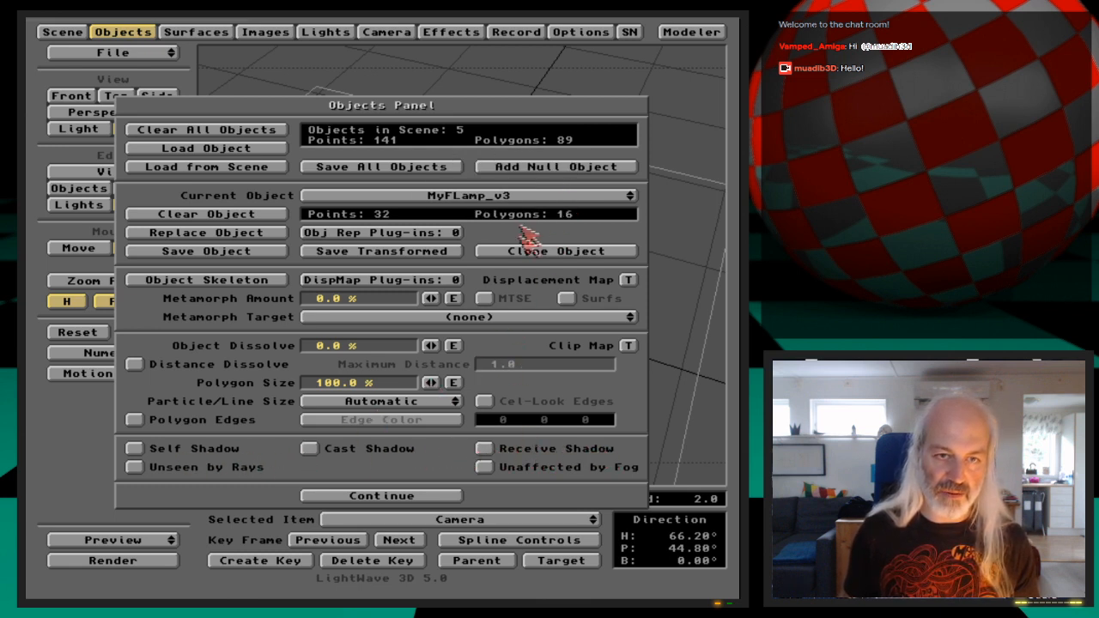
pyautogui.click(531, 197)
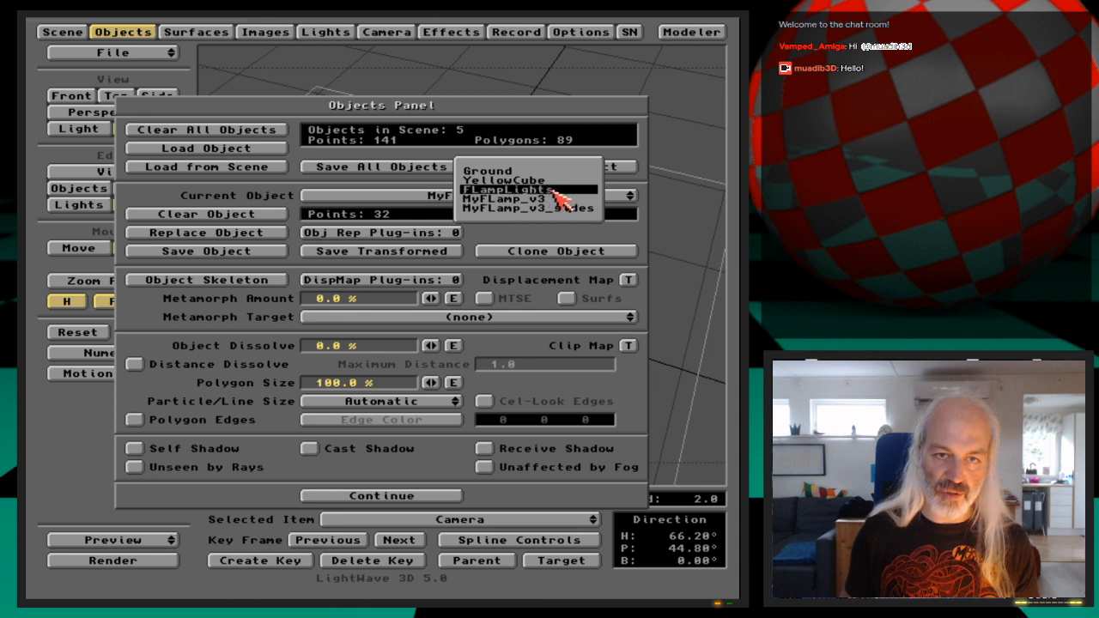
pyautogui.click(549, 189)
pyautogui.moveTo(557, 209); pyautogui.dragTo(539, 192)
pyautogui.click(539, 199)
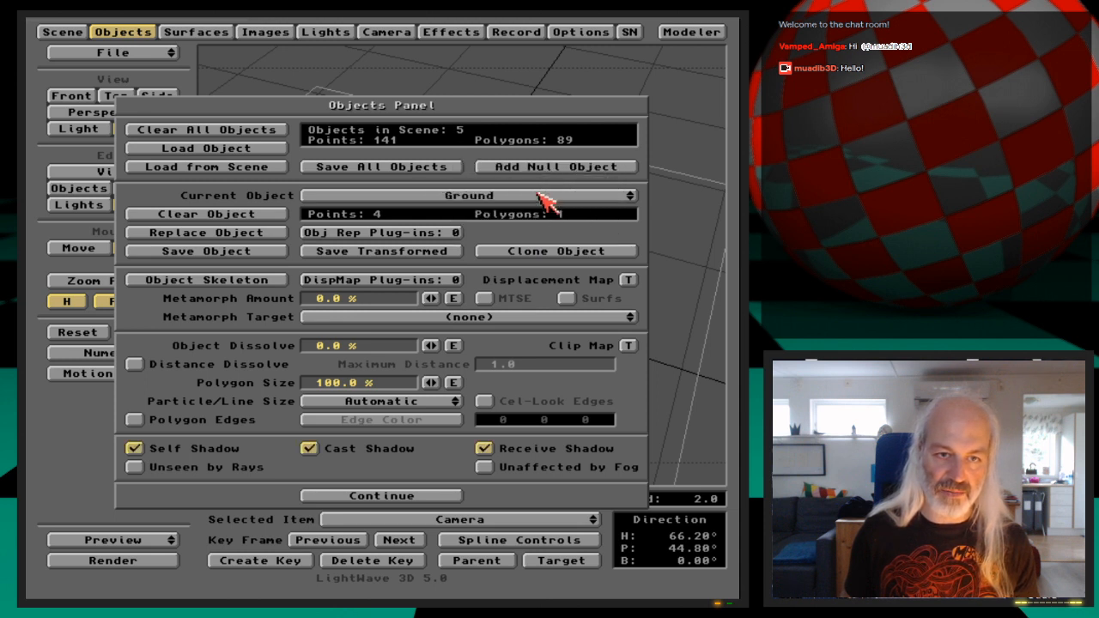
# Check the camera's Trace Shadows setting and test-render frame 0, stopping the render early.
pyautogui.click(388, 32)
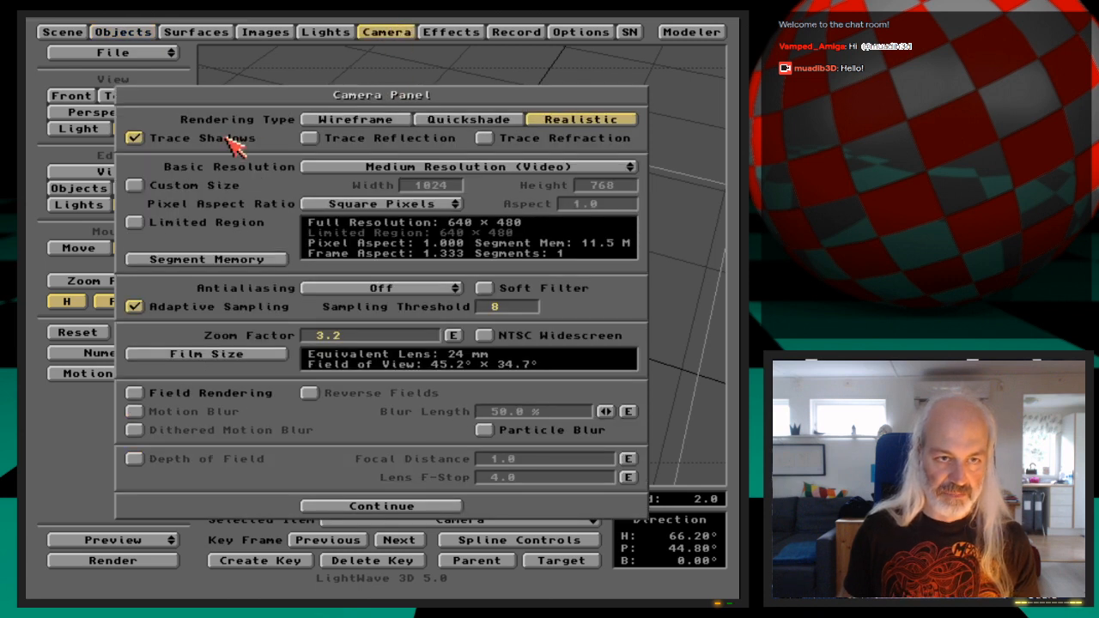
pyautogui.click(390, 36)
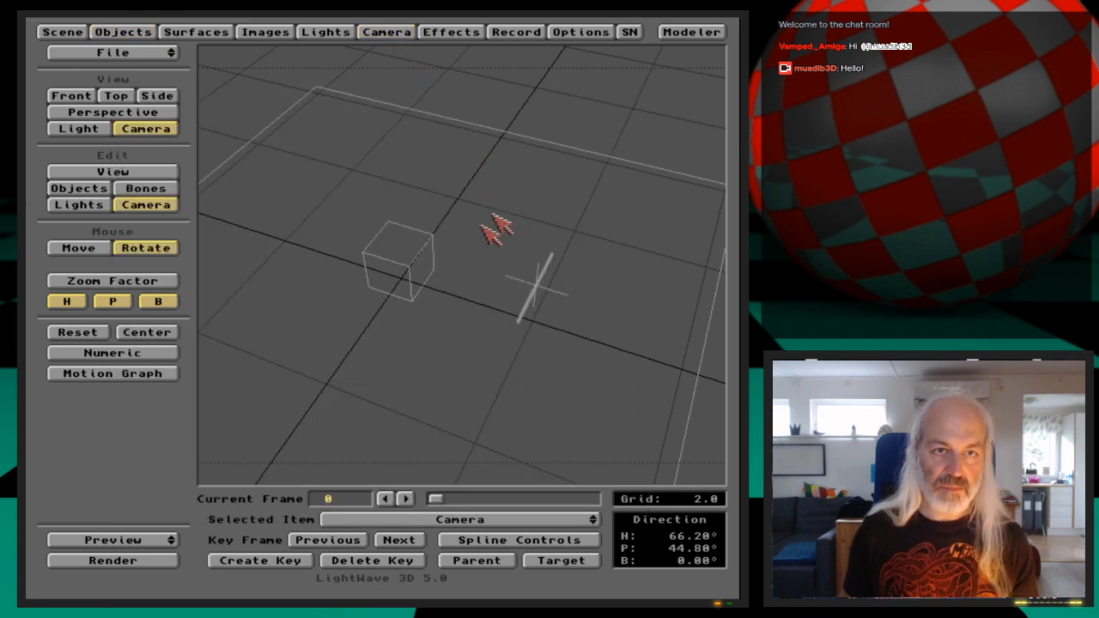
pyautogui.press('F9')
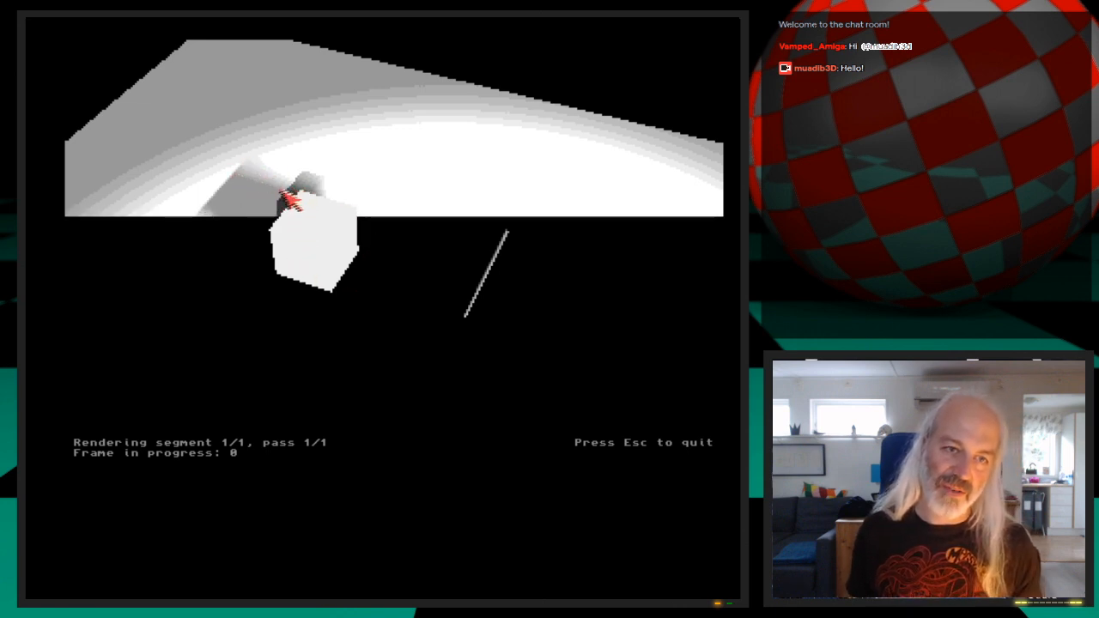
pyautogui.press('Escape')
# Delete the original light named Light from the scene.
pyautogui.click(322, 32)
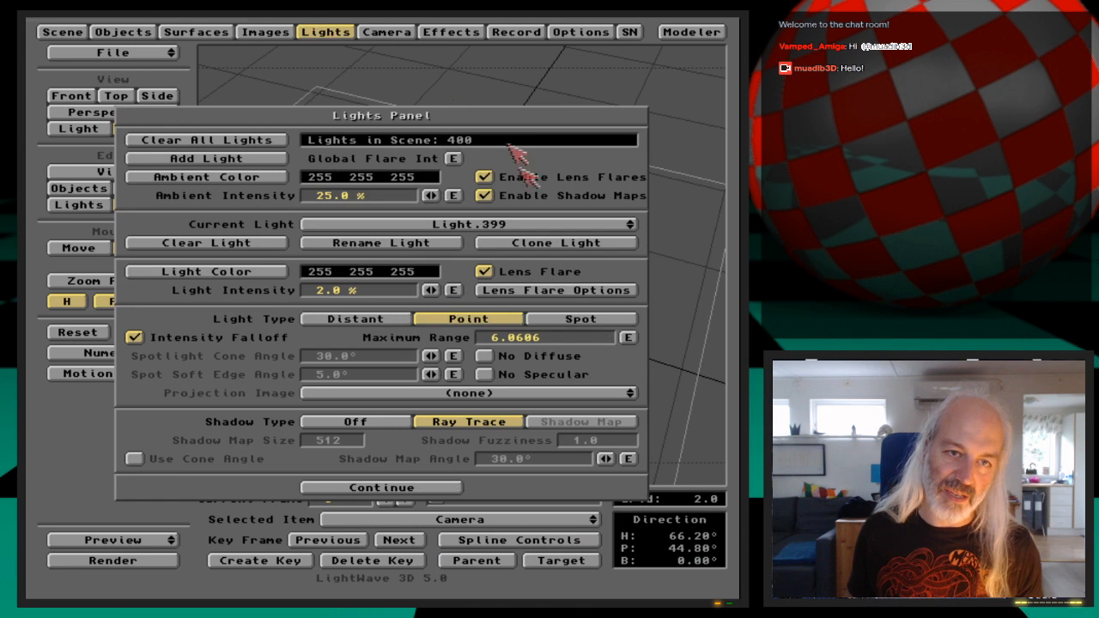
pyautogui.moveTo(525, 223); pyautogui.dragTo(524, 225)
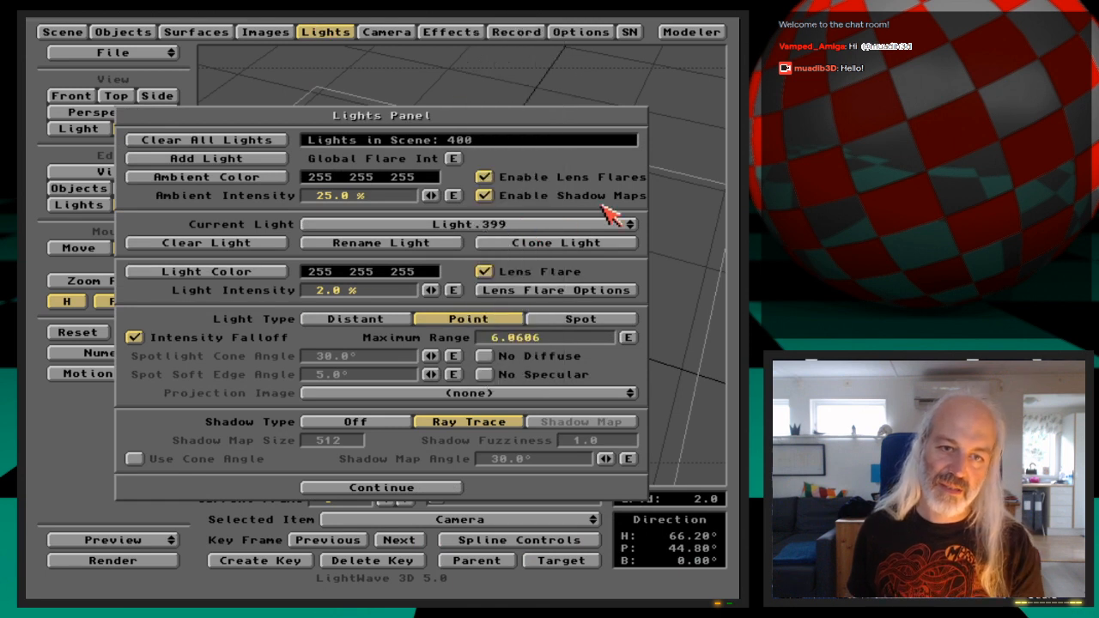
pyautogui.press('Down')
pyautogui.click(255, 246)
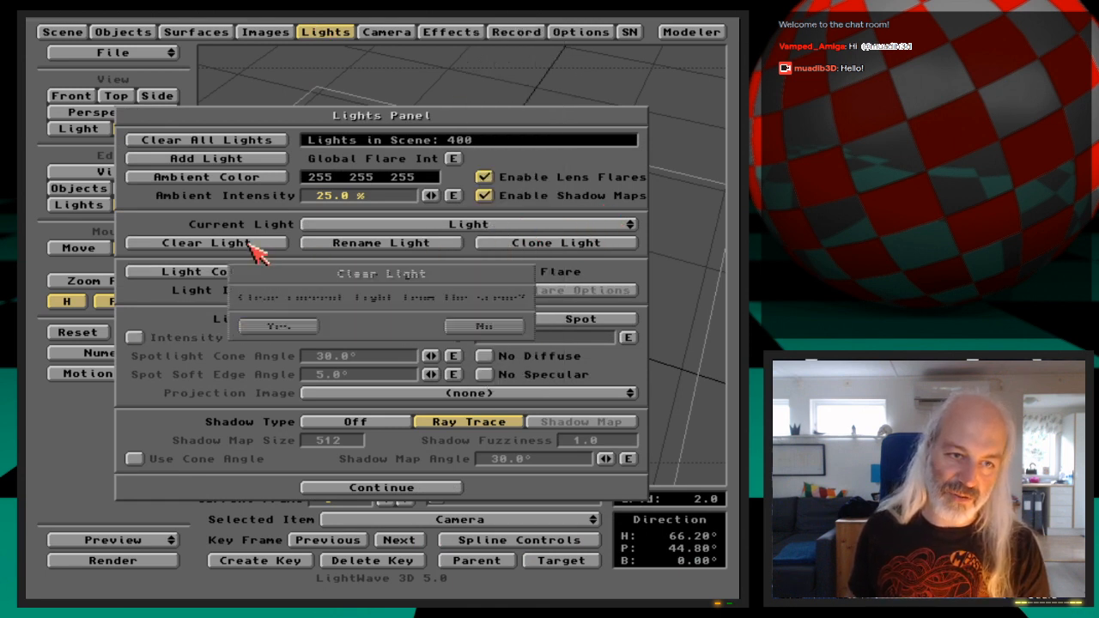
pyautogui.click(297, 326)
pyautogui.click(325, 31)
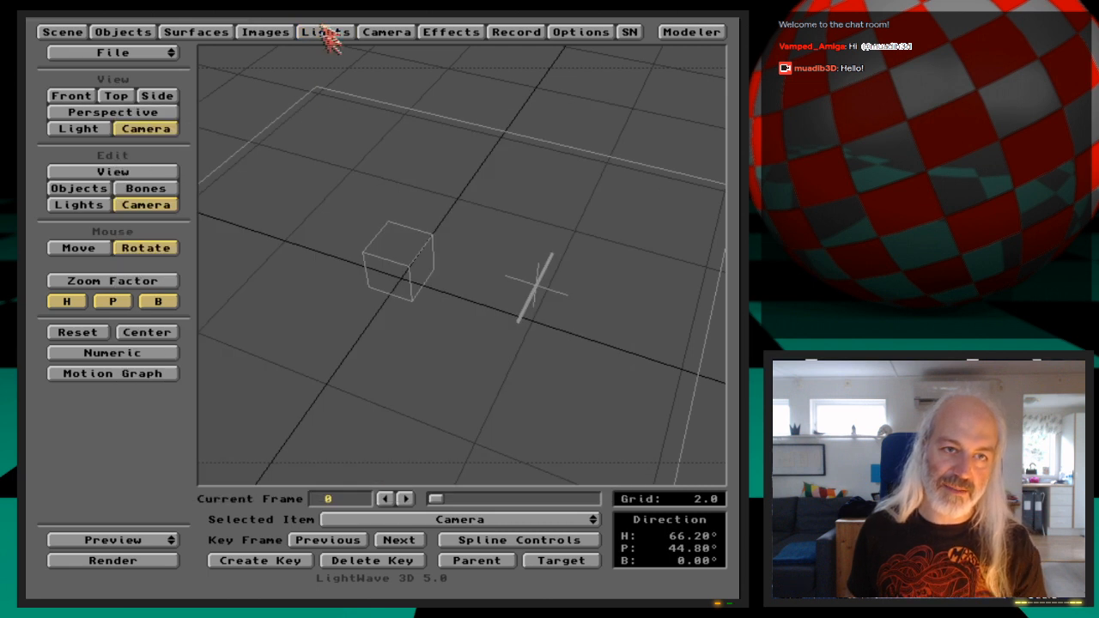
# Save the scene as FLamp410-wCube.scn and start a test render of frame 0.
pyautogui.press('s')
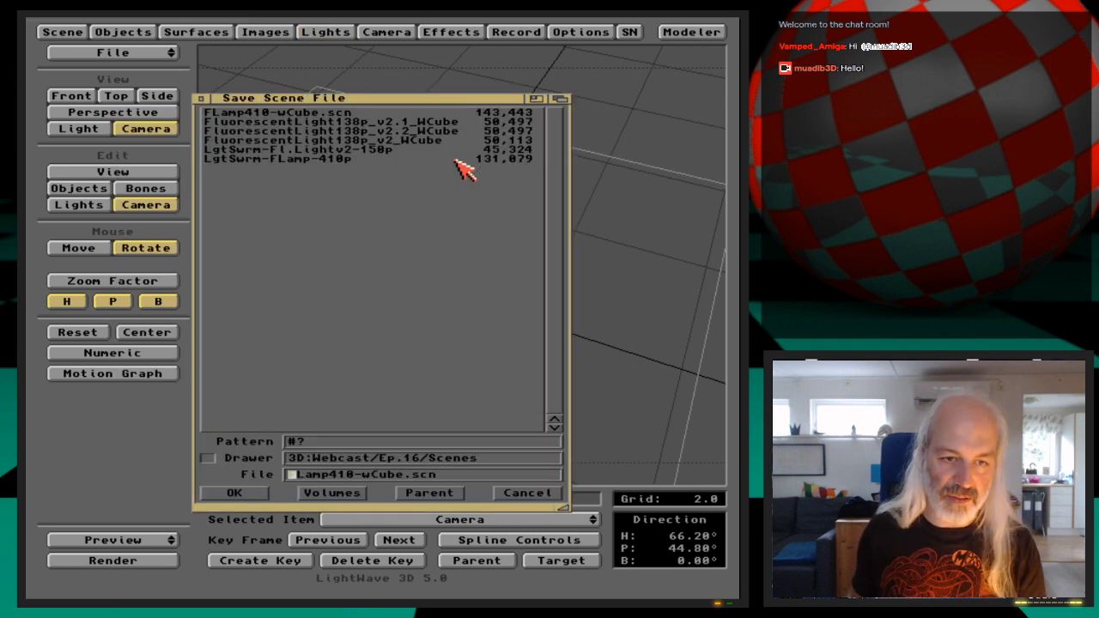
pyautogui.press('Return')
pyautogui.press('F9')
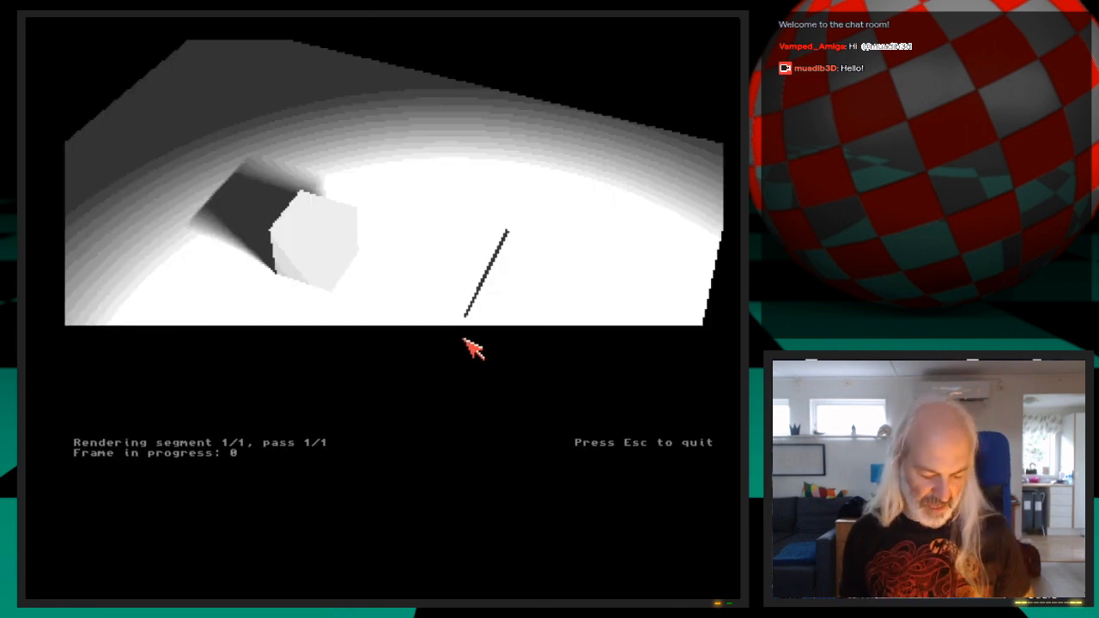
pyautogui.press('Escape')
# Switch to Directory Opus to check the scene files in Ep.16/Scenes, and return to the render.
pyautogui.press('super+m')
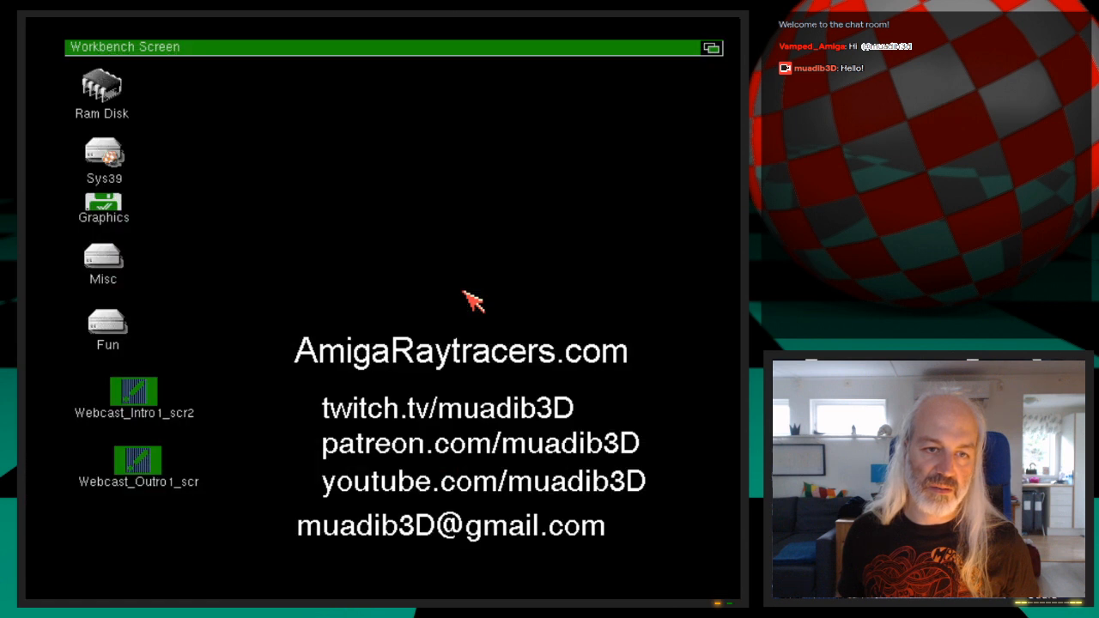
pyautogui.press('super+m')
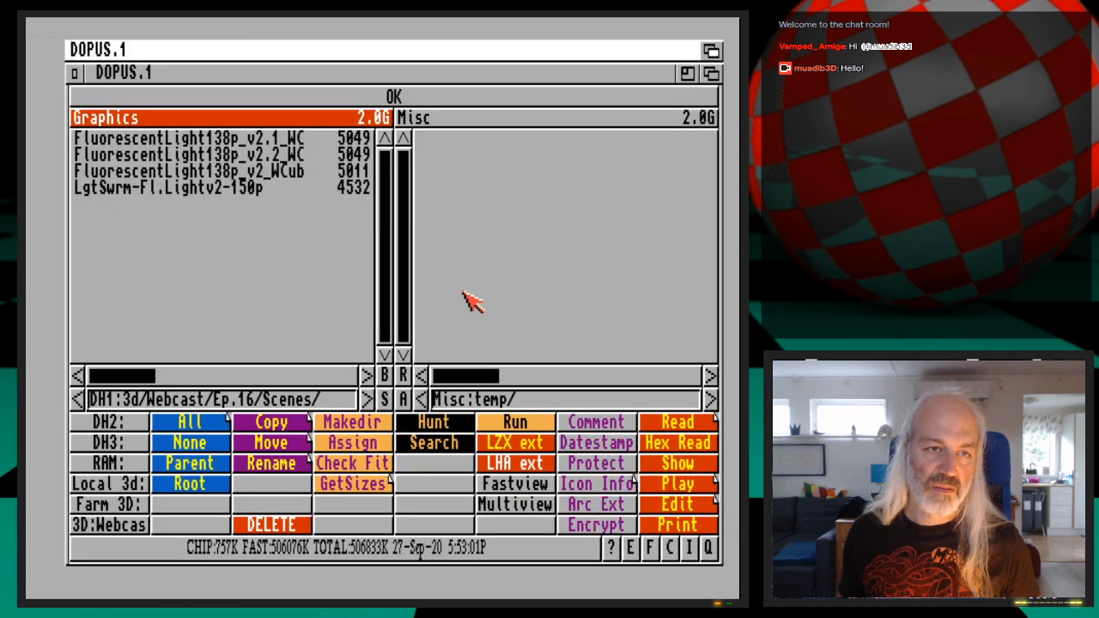
pyautogui.click(81, 82)
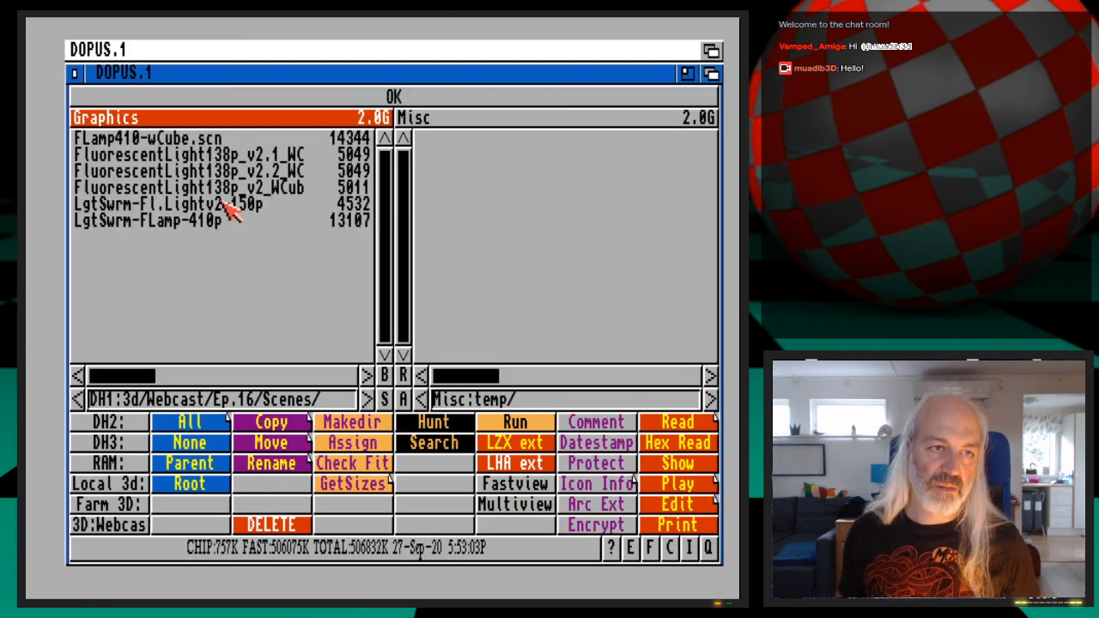
pyautogui.click(75, 74)
pyautogui.click(296, 343)
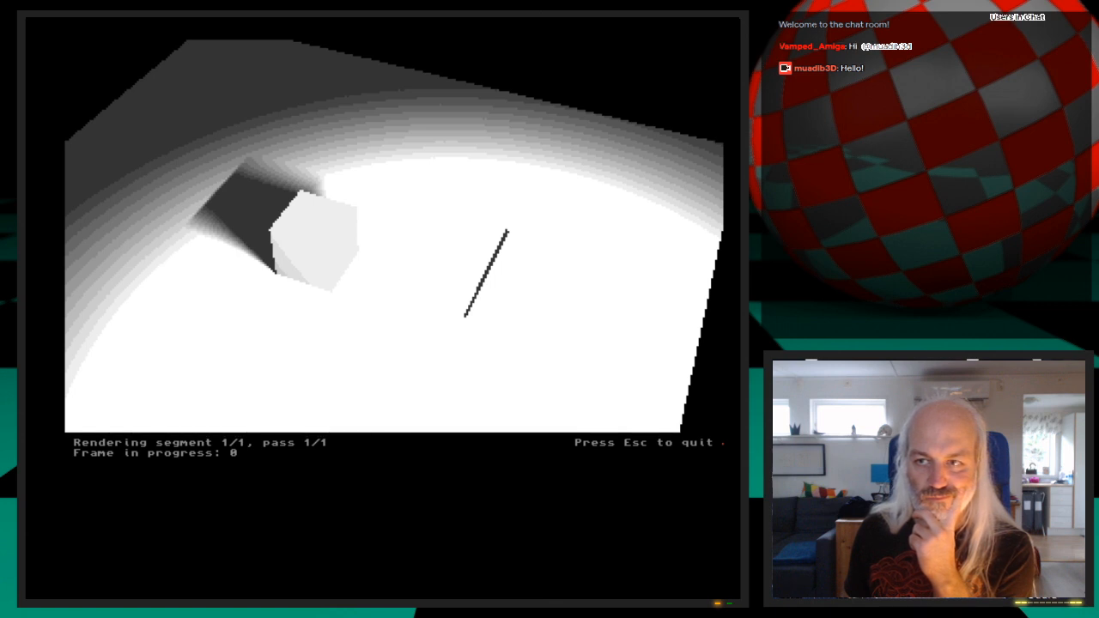
# Examine the lighting in the finished render of frame 0 and close the image.
pyautogui.click(1032, 7)
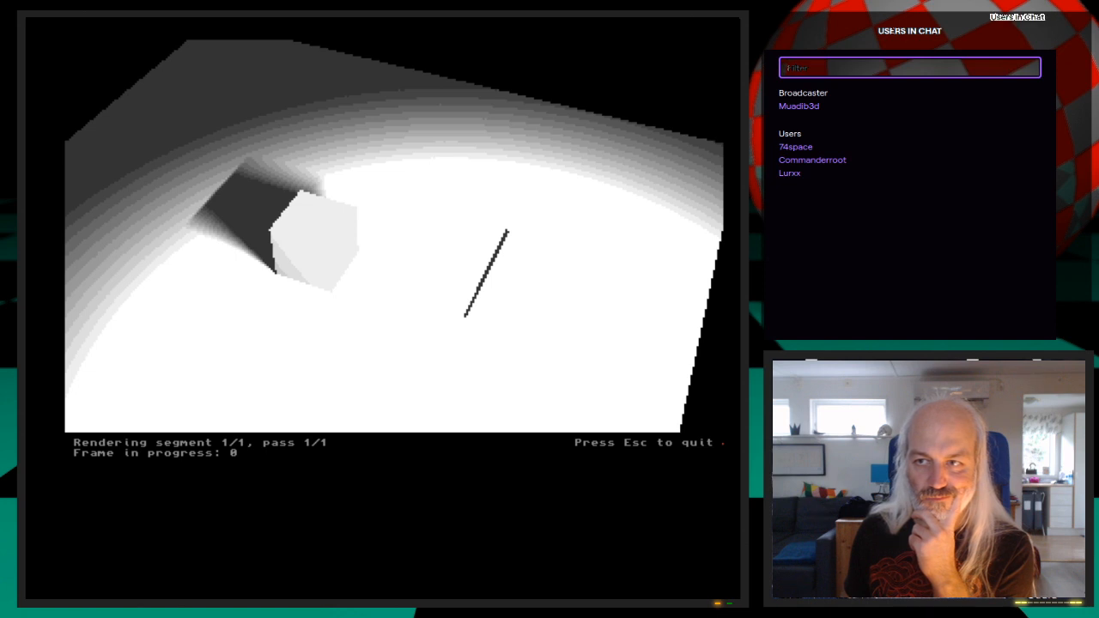
pyautogui.click(1033, 7)
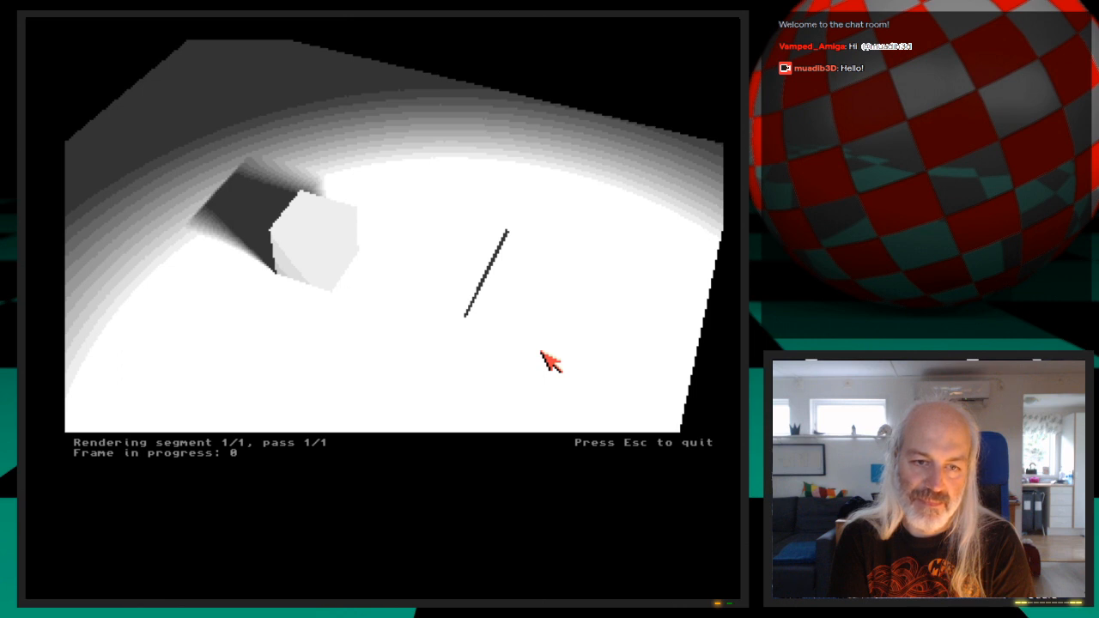
pyautogui.press('Escape')
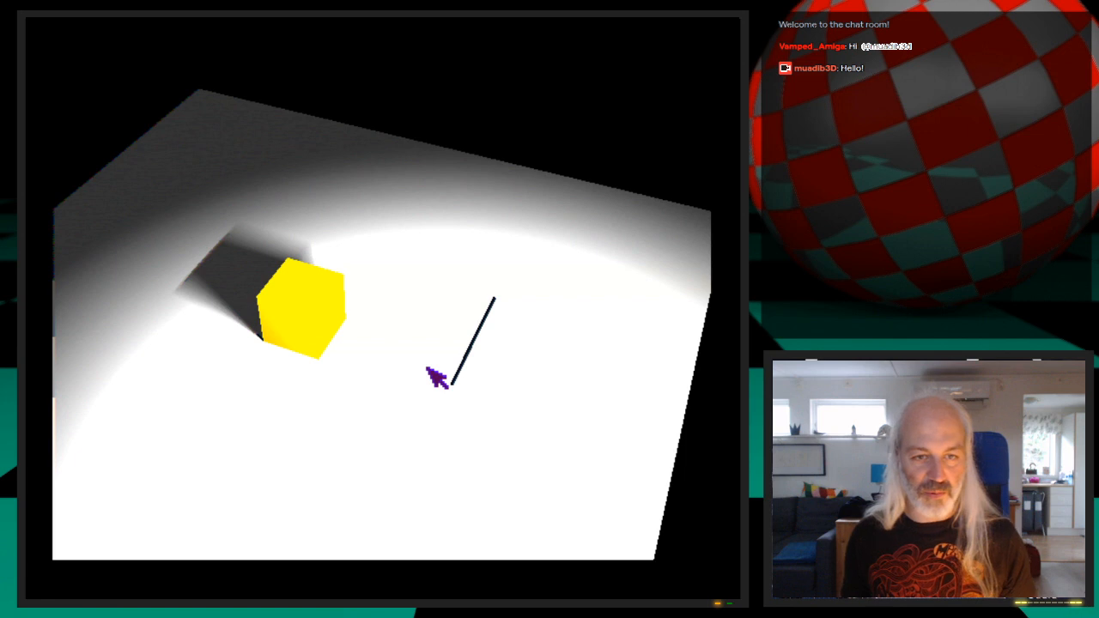
pyautogui.press('Escape')
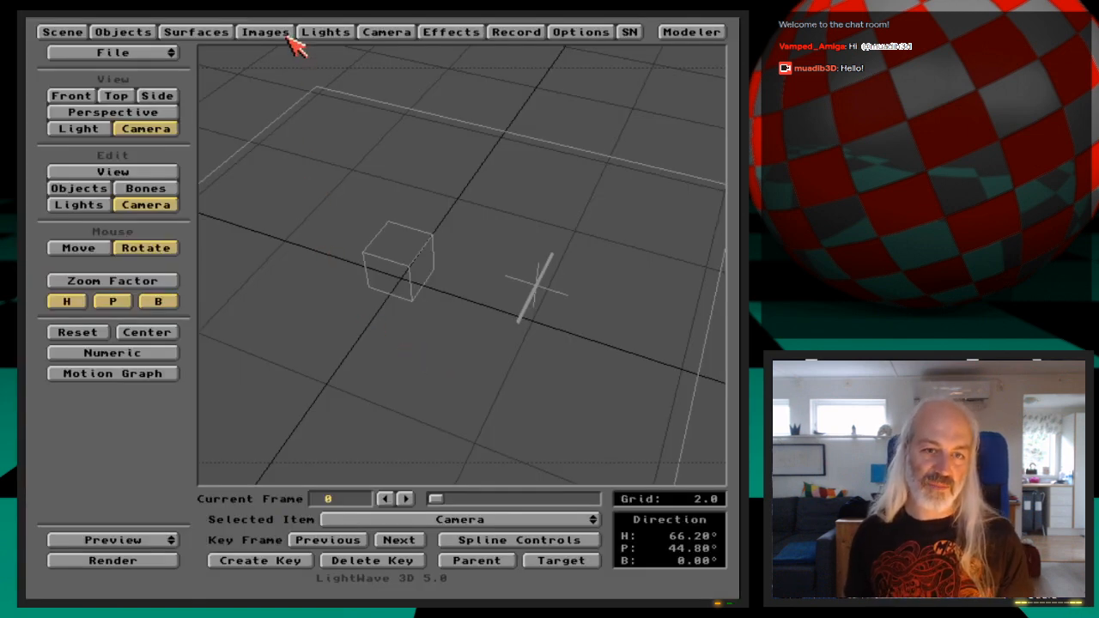
# Set the FLamp-lamp surface's color to 255, 255, 255, its luminosity to 100% and its diffuse level to 0%.
pyautogui.click(193, 32)
pyautogui.moveTo(573, 148); pyautogui.dragTo(605, 143)
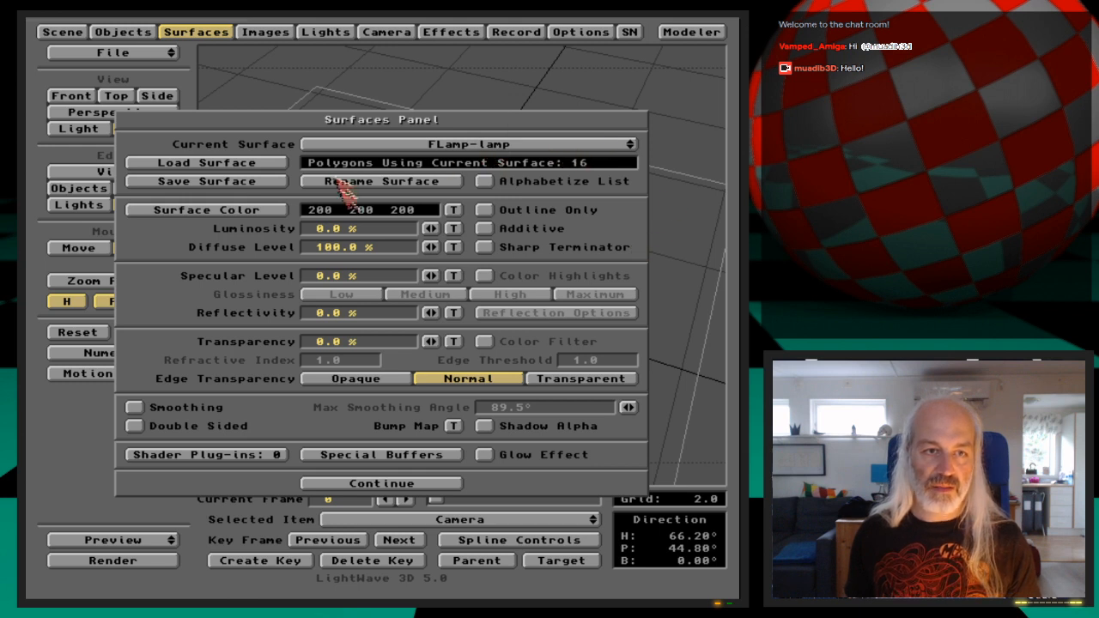
pyautogui.click(257, 210)
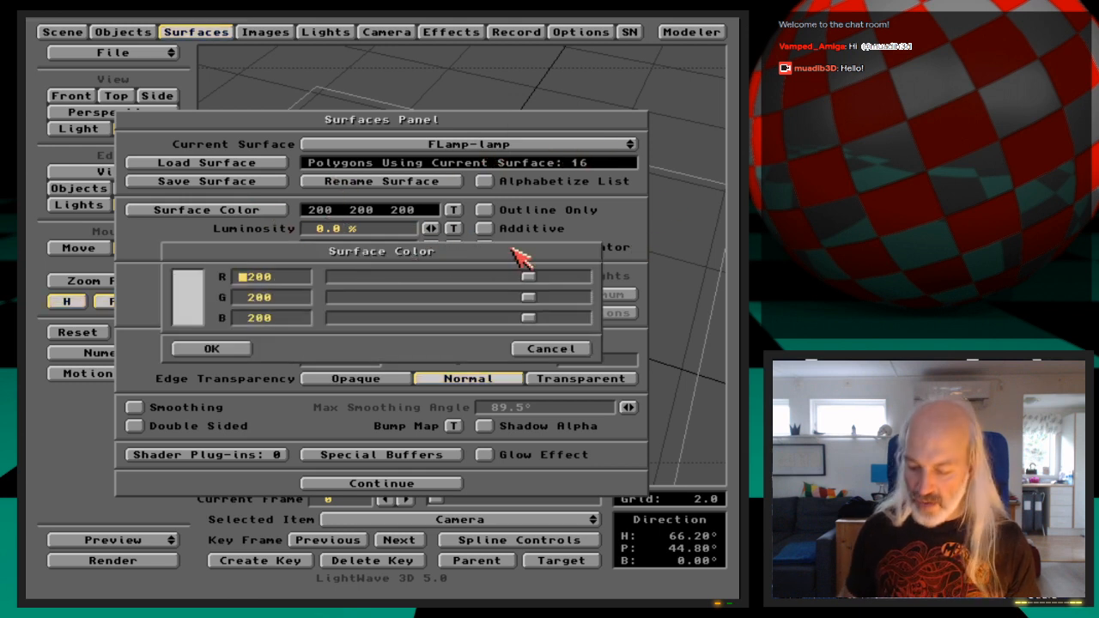
pyautogui.press('Return')
pyautogui.write('255')
pyautogui.press('Return')
pyautogui.write('255')
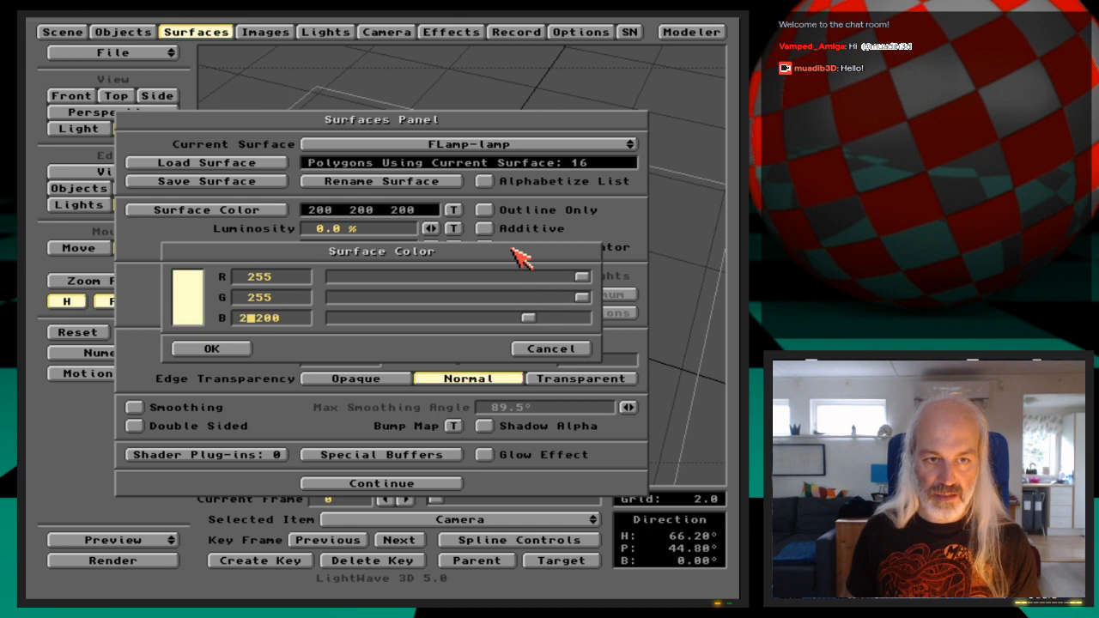
pyautogui.press('Return')
pyautogui.moveTo(429, 228); pyautogui.dragTo(356, 256)
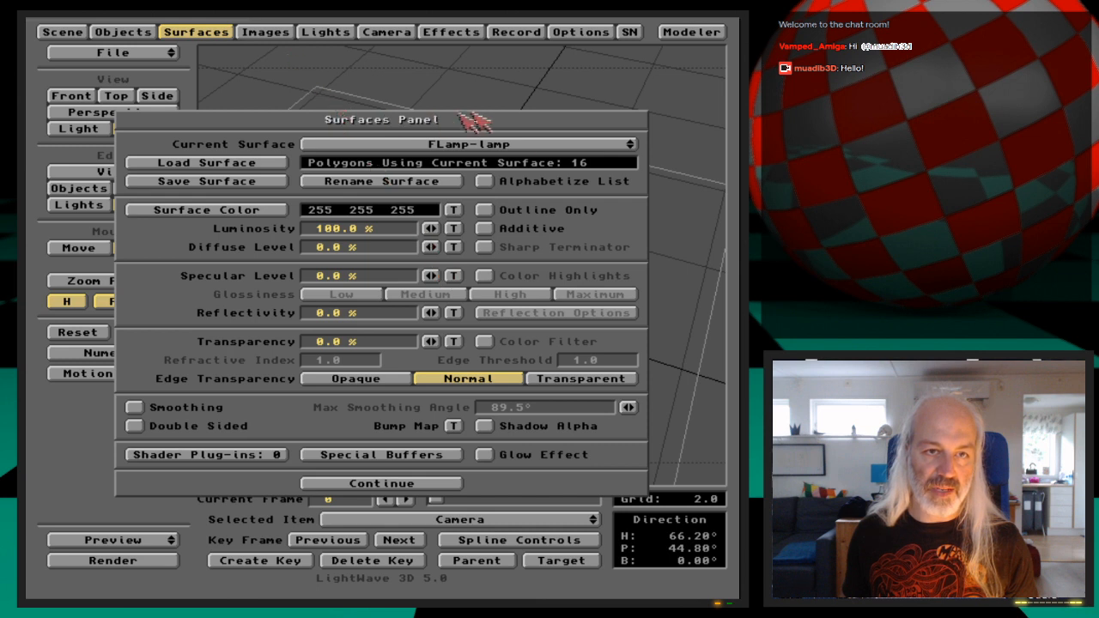
# Set the FLamp-sides surface's color to 150, 150, 150 and its specular level to 37%.
pyautogui.moveTo(528, 148); pyautogui.dragTo(587, 165)
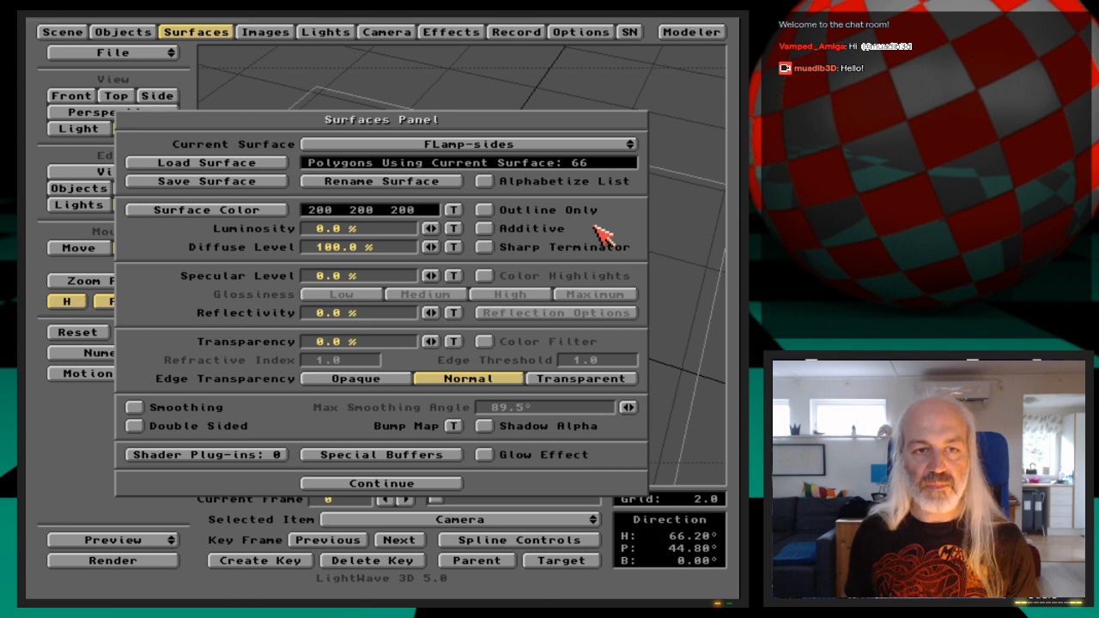
pyautogui.click(268, 209)
pyautogui.write('150')
pyautogui.press('Tab')
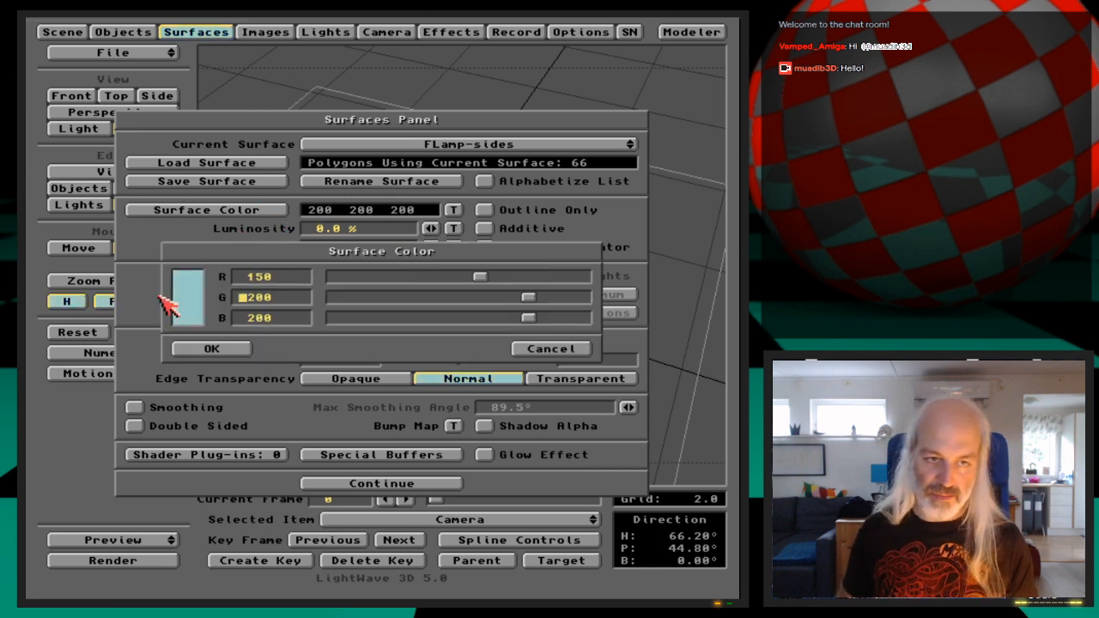
pyautogui.write('150')
pyautogui.press('Tab')
pyautogui.write('150')
pyautogui.press('Return')
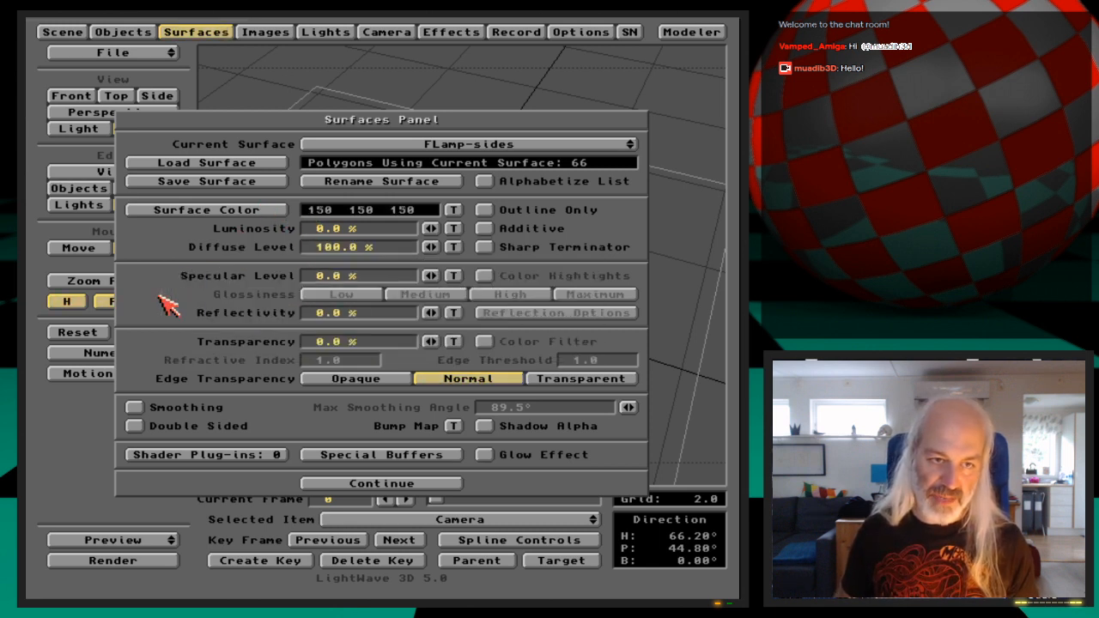
pyautogui.moveTo(434, 283); pyautogui.dragTo(432, 289)
pyautogui.press('s')
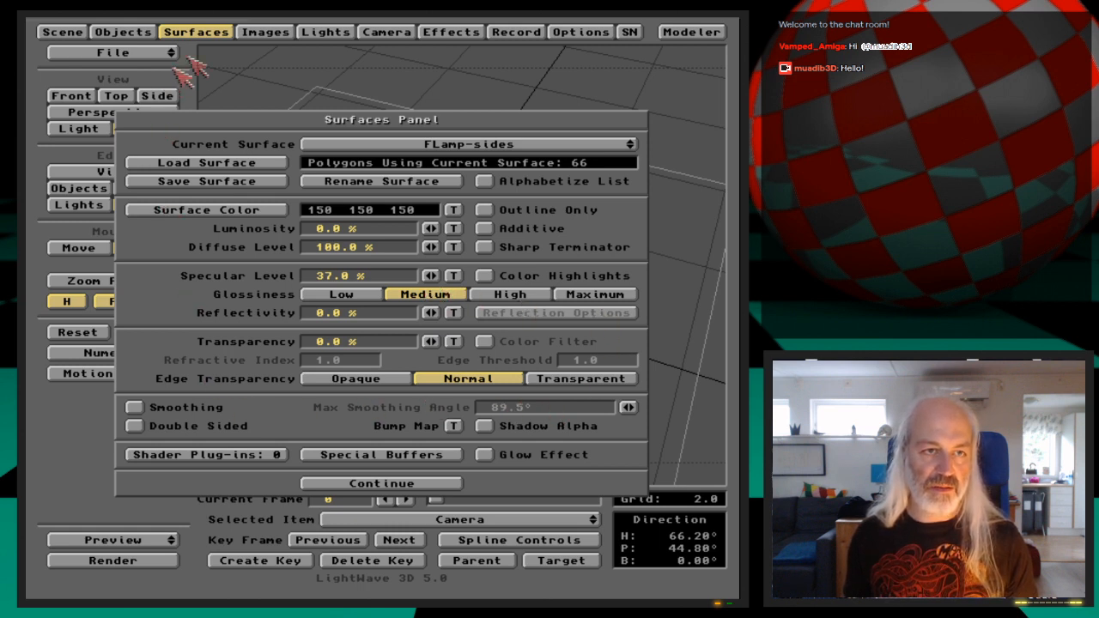
pyautogui.click(203, 31)
# Save all objects in the scene to keep their surface changes.
pyautogui.click(125, 32)
pyautogui.click(459, 170)
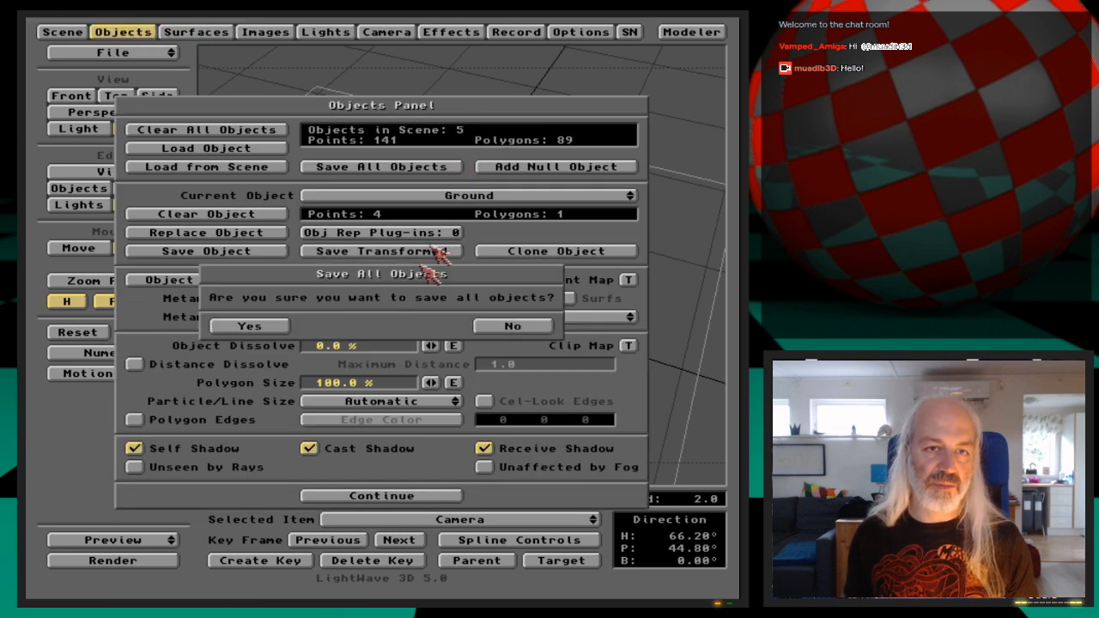
pyautogui.click(287, 325)
pyautogui.click(143, 27)
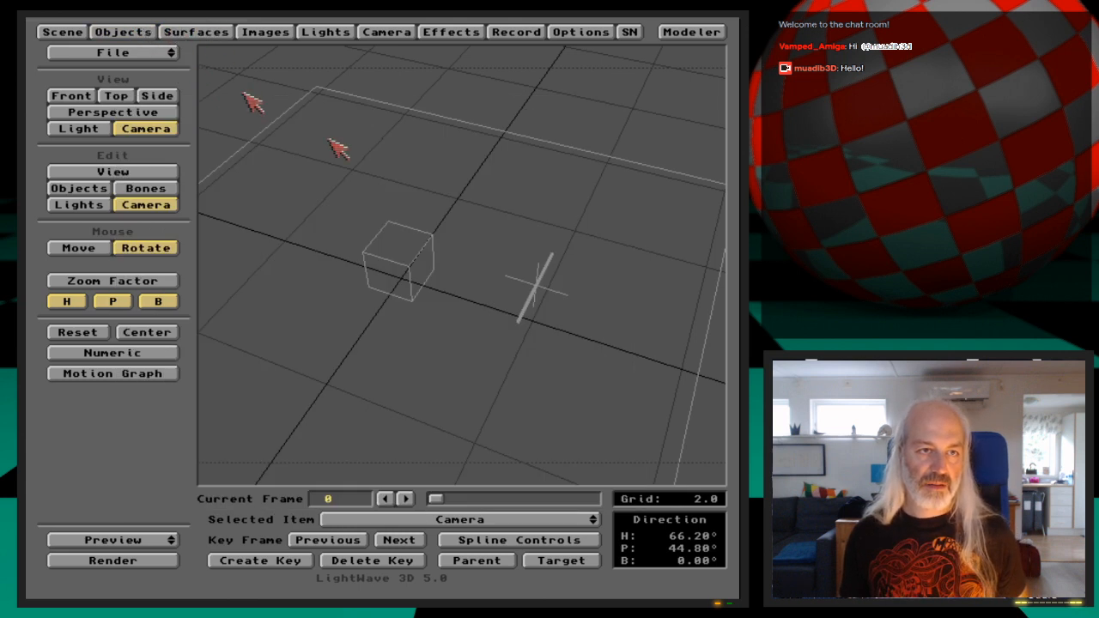
# Save the scene, overwriting the existing FLamp410-wCube.scn file.
pyautogui.press('s')
pyautogui.press('Return')
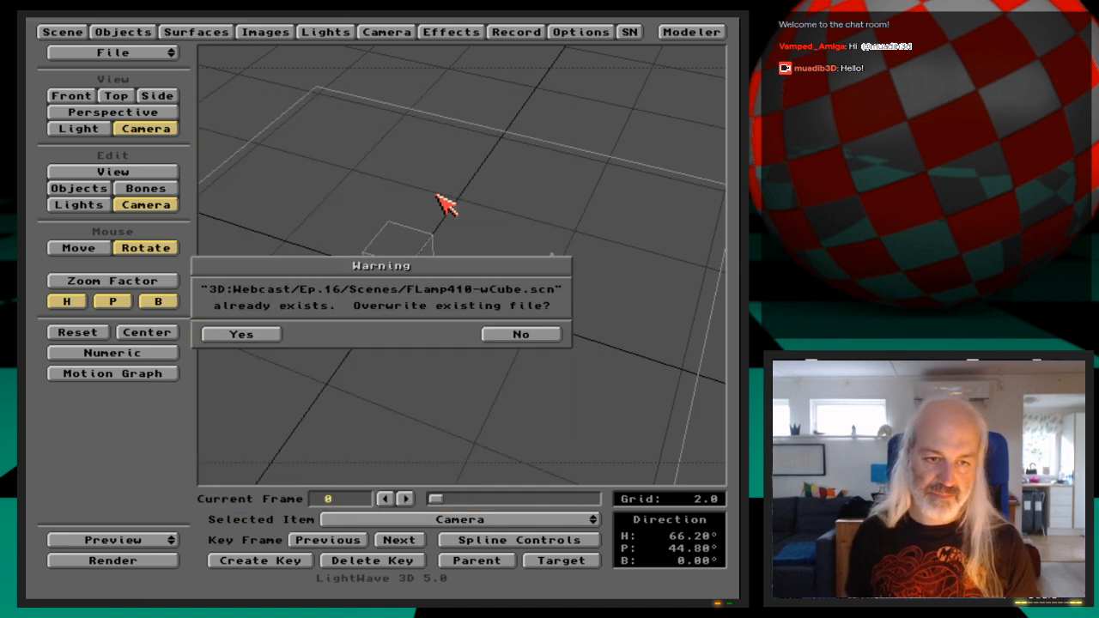
pyautogui.press('Return')
# Select the MyFLamp_v3 object and move it to about X 0.525, Y 2.800, Z -2.213, away from the cube.
pyautogui.click(103, 189)
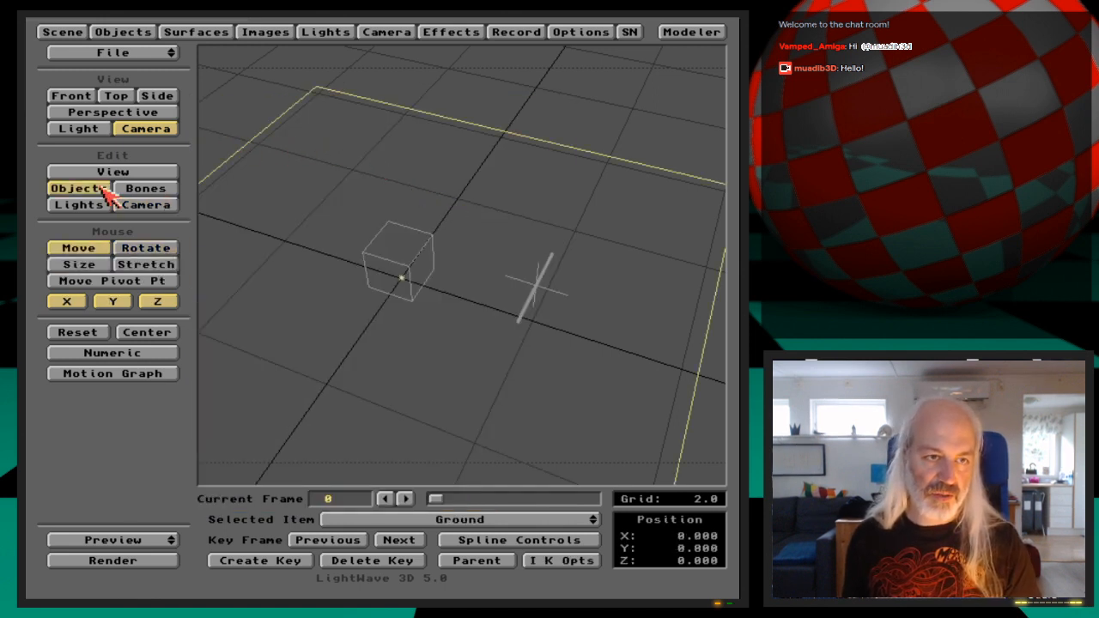
pyautogui.press('Down')
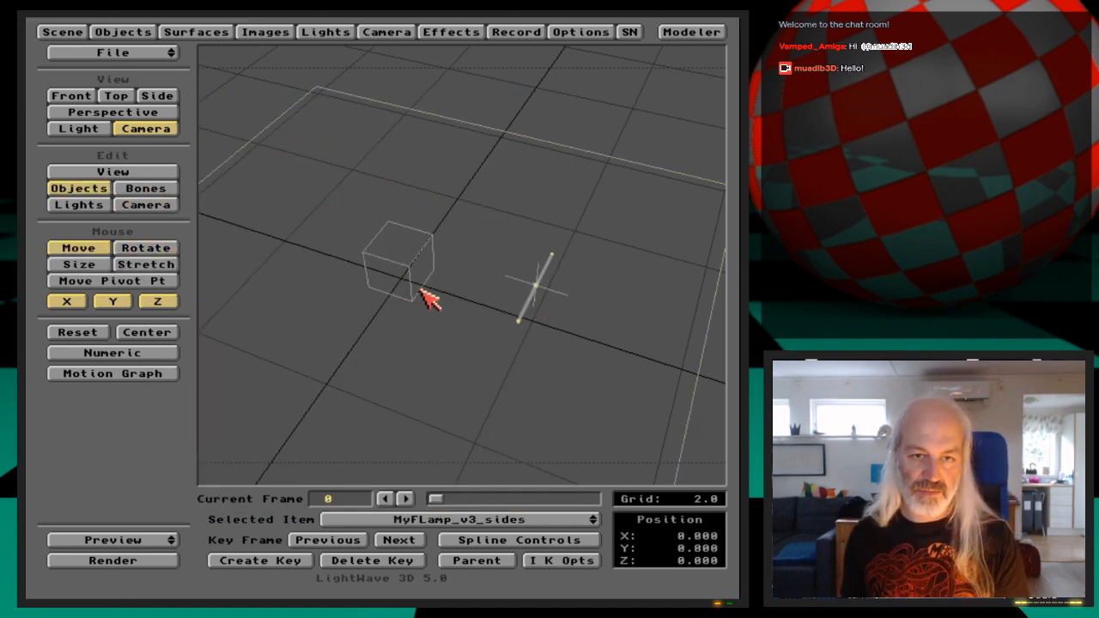
pyautogui.press('Down')
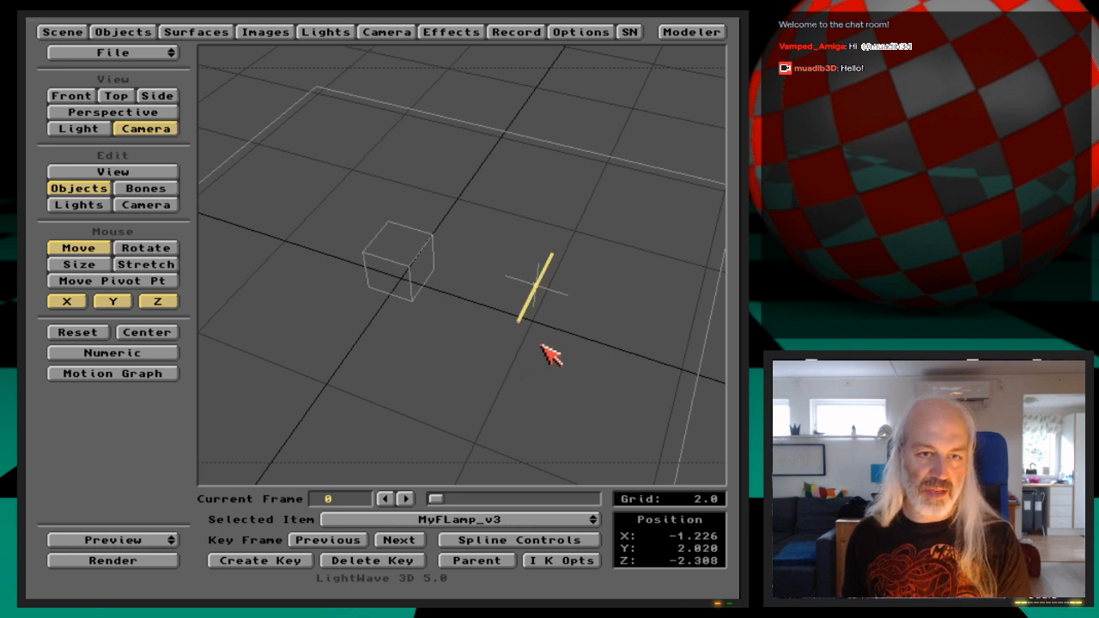
pyautogui.moveTo(542, 345); pyautogui.dragTo(549, 323)
pyautogui.moveTo(541, 345); pyautogui.dragTo(569, 324, button='right')
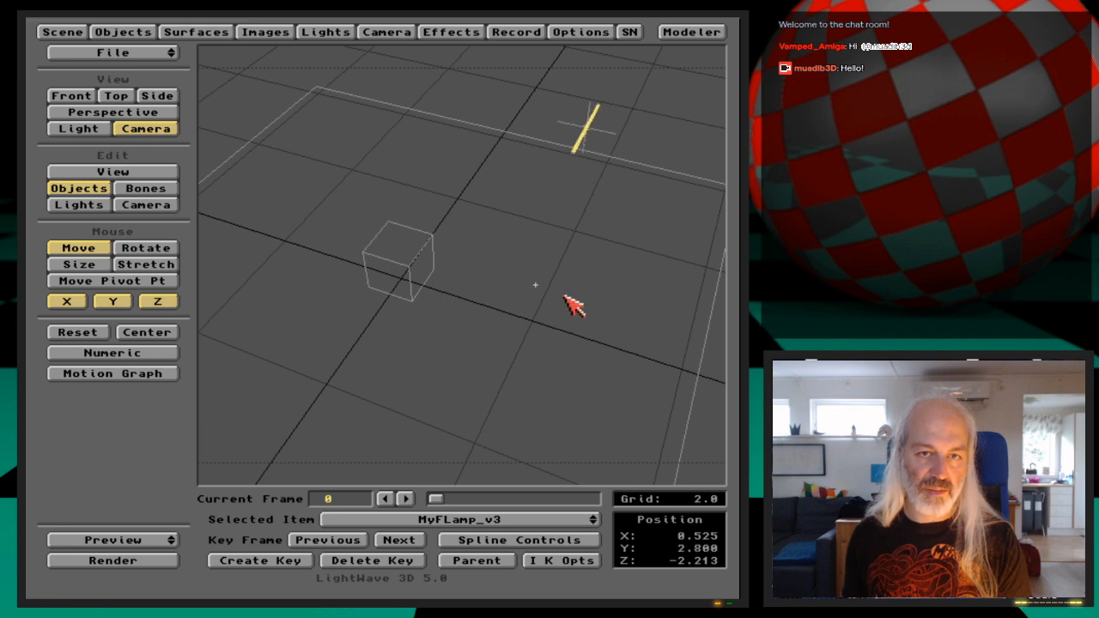
# Rotate the MyFLamp_v3 object to a heading of -24.6° and set its pitch to 0°.
pyautogui.press('y')
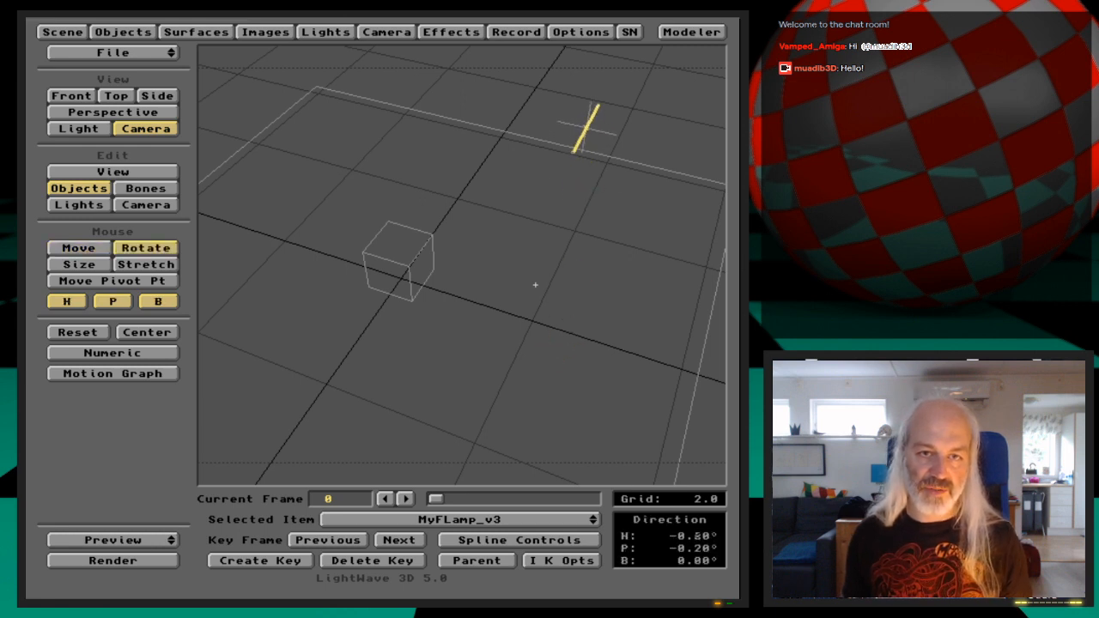
pyautogui.moveTo(535, 284); pyautogui.dragTo(535, 284)
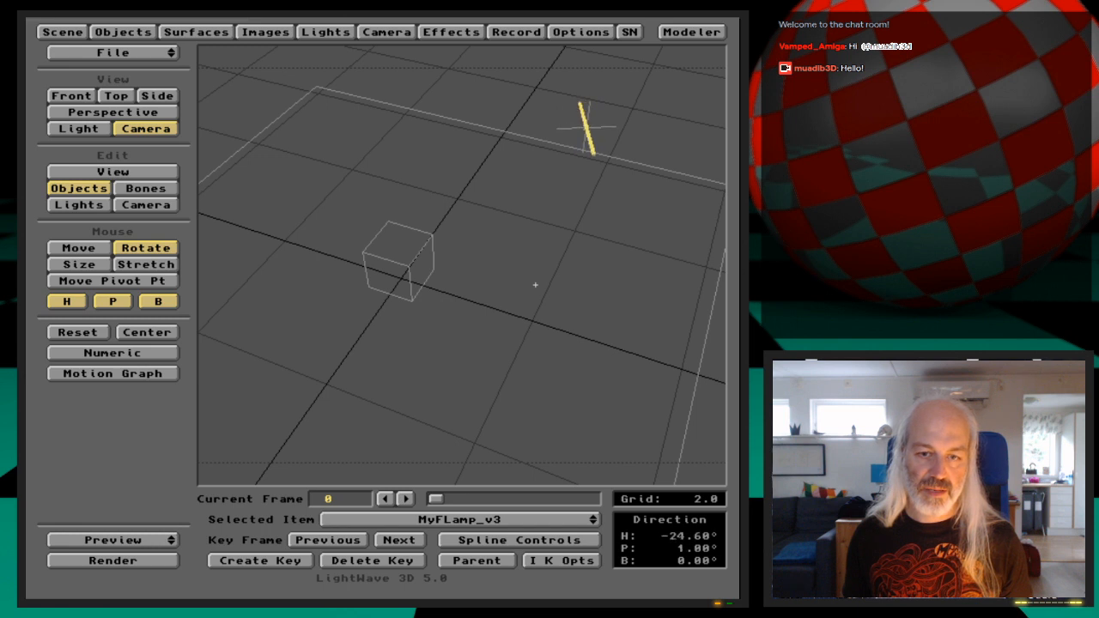
pyautogui.press('n')
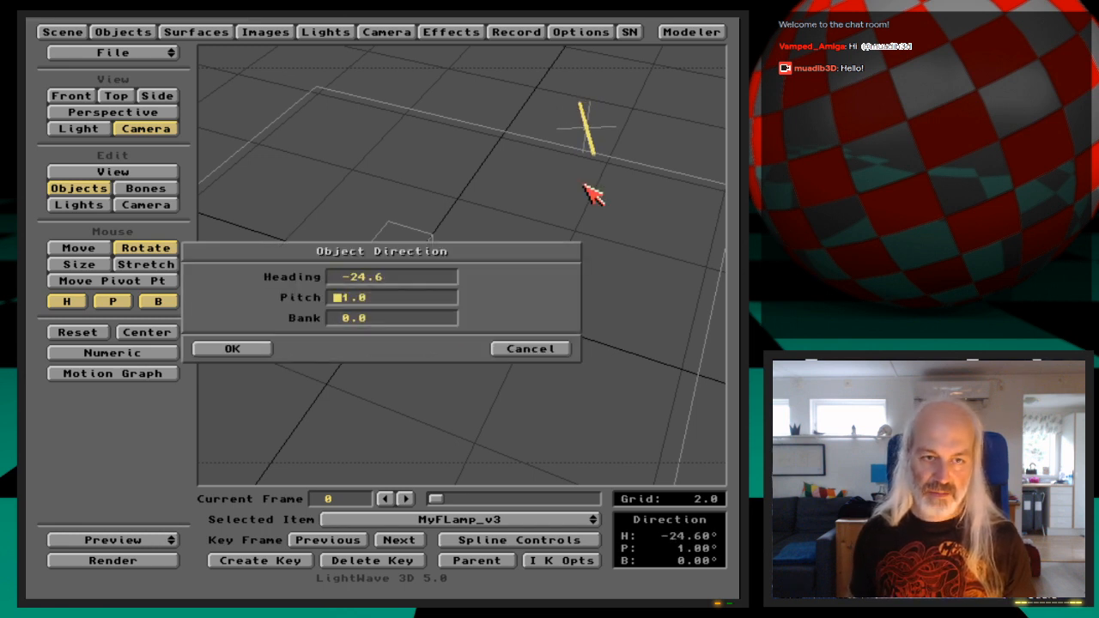
pyautogui.press('Return')
pyautogui.press('Return')
pyautogui.press('Return')
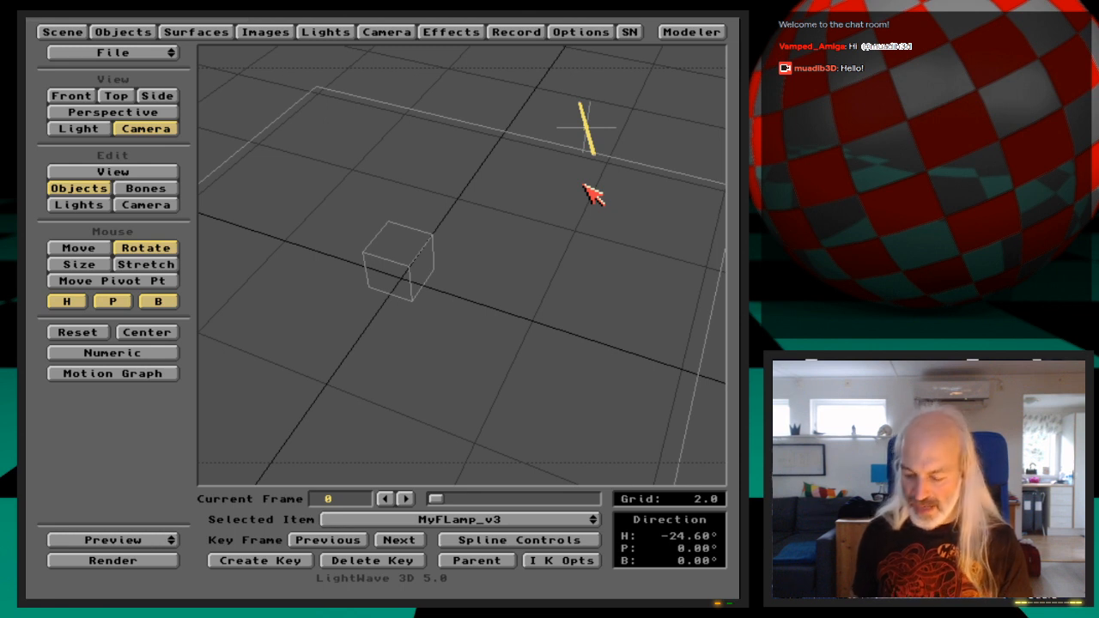
# Look through the list of lights in the scene and set the ambient intensity to 0%.
pyautogui.click(341, 32)
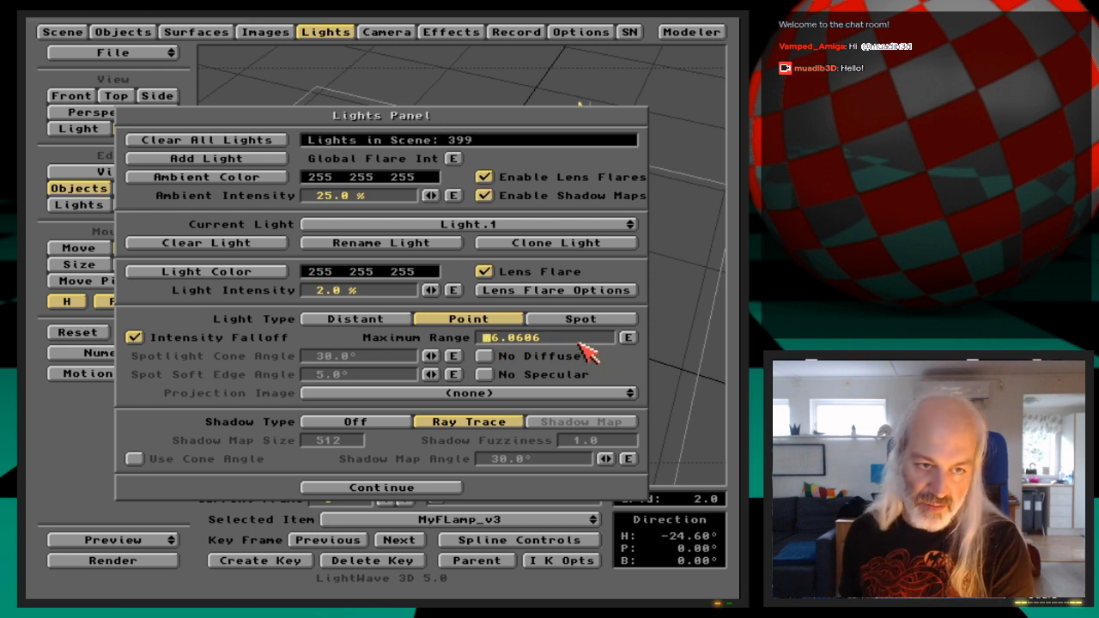
pyautogui.click(565, 226)
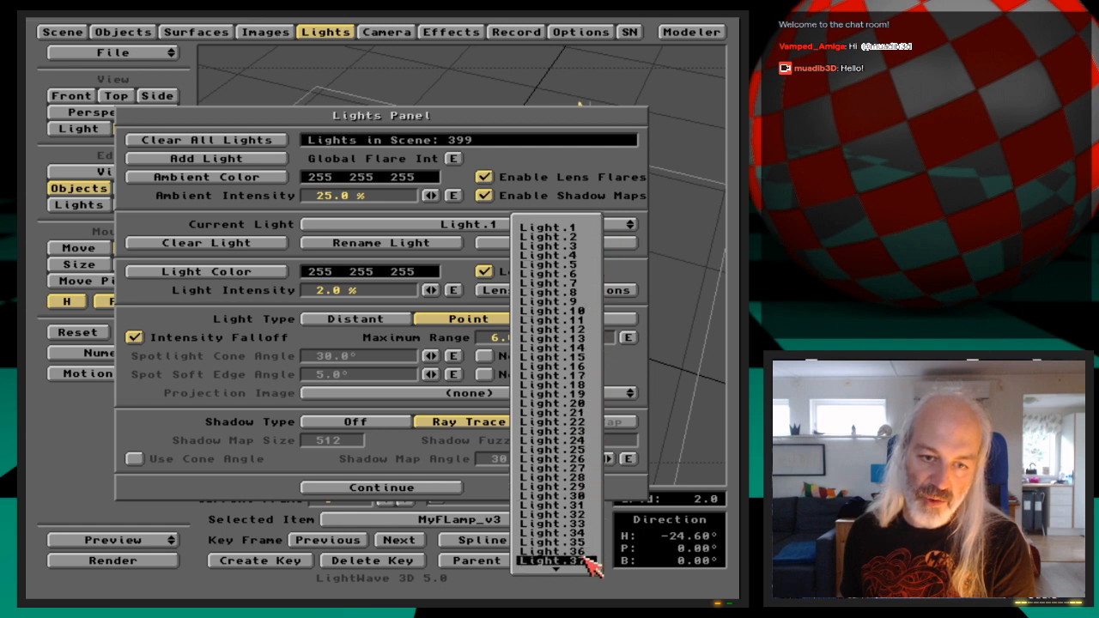
pyautogui.moveTo(583, 572)
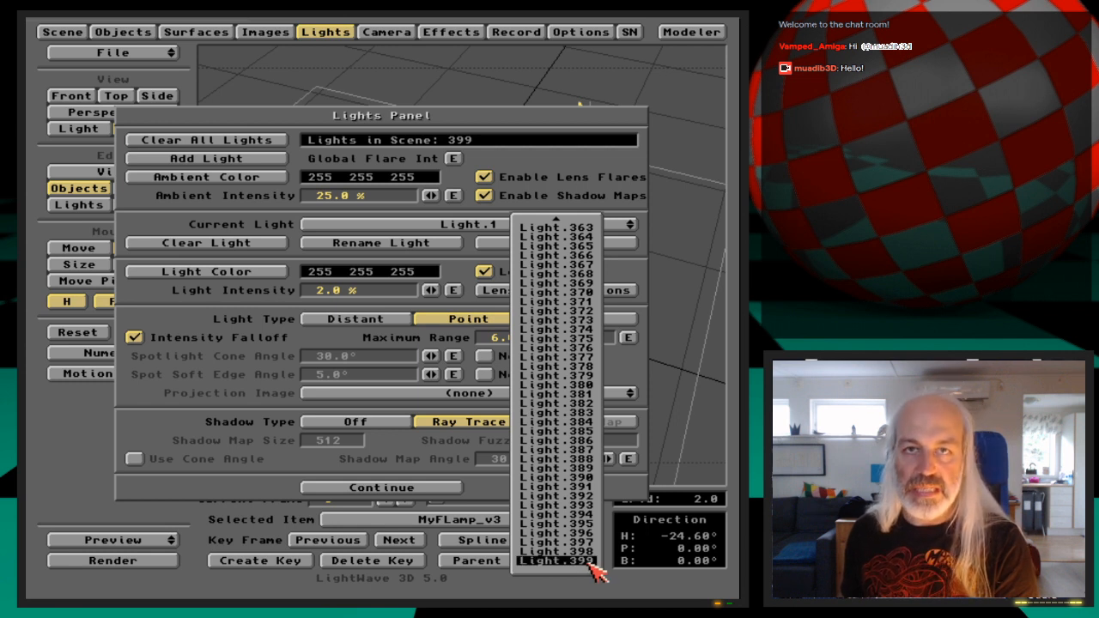
pyautogui.moveTo(584, 219)
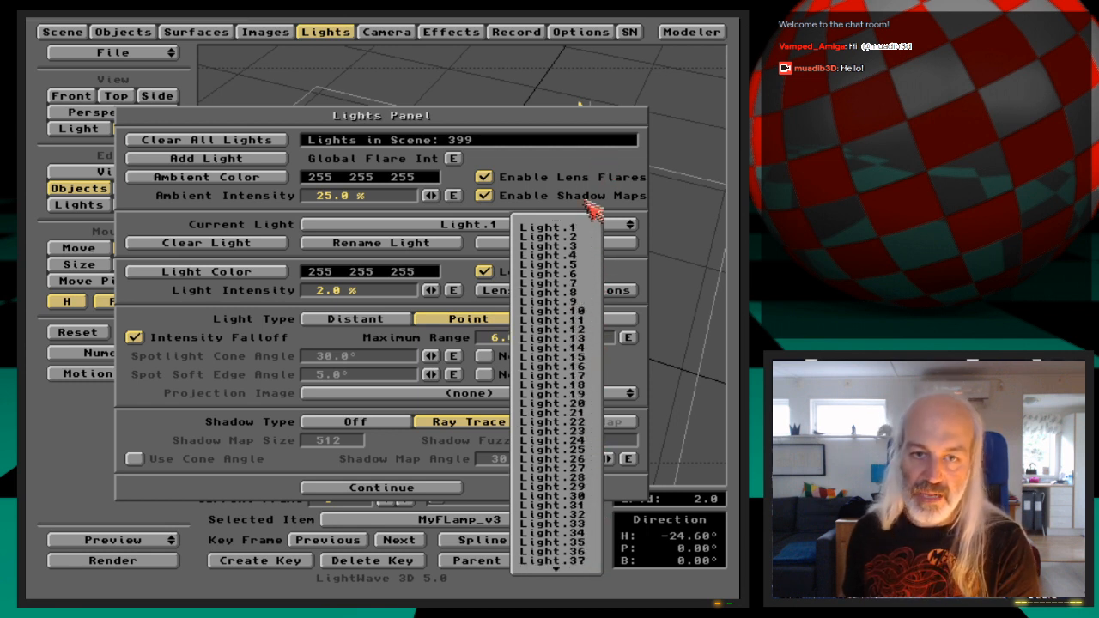
pyautogui.click(582, 158)
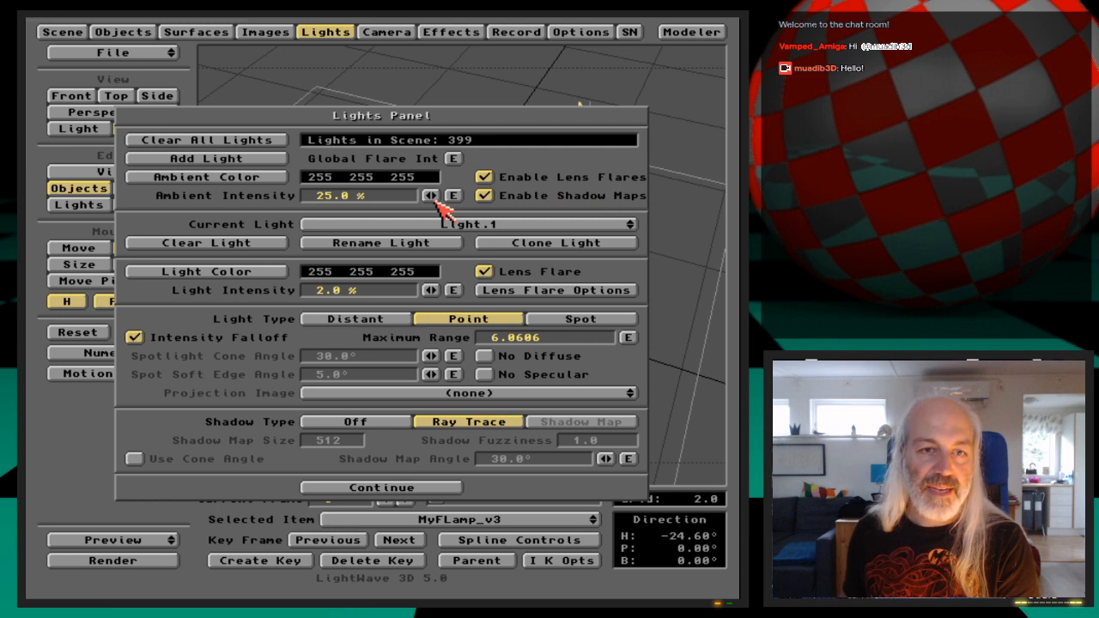
pyautogui.moveTo(432, 195); pyautogui.dragTo(403, 196)
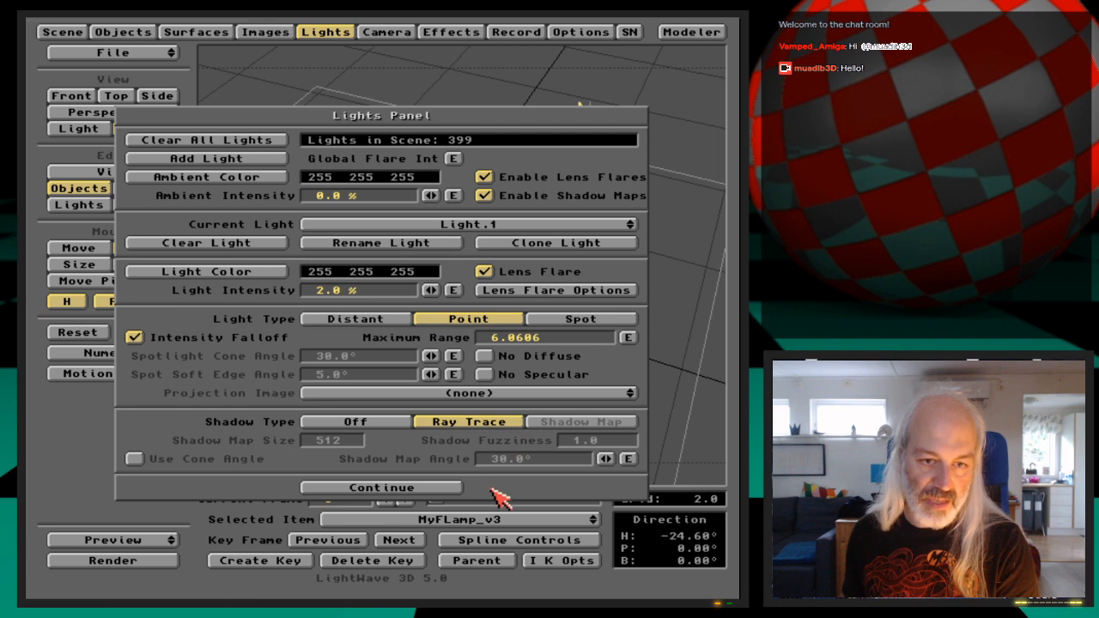
pyautogui.click(336, 32)
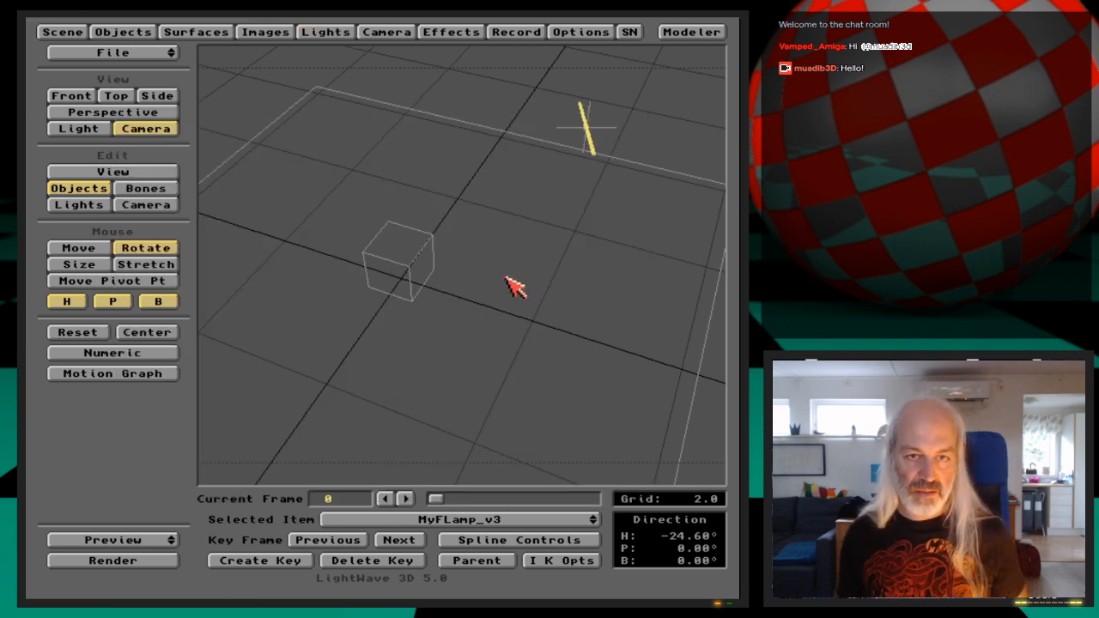
# Save the scene over the existing file to keep the lamp placement and ambient intensity.
pyautogui.press('s')
pyautogui.press('Return')
pyautogui.press('Return')
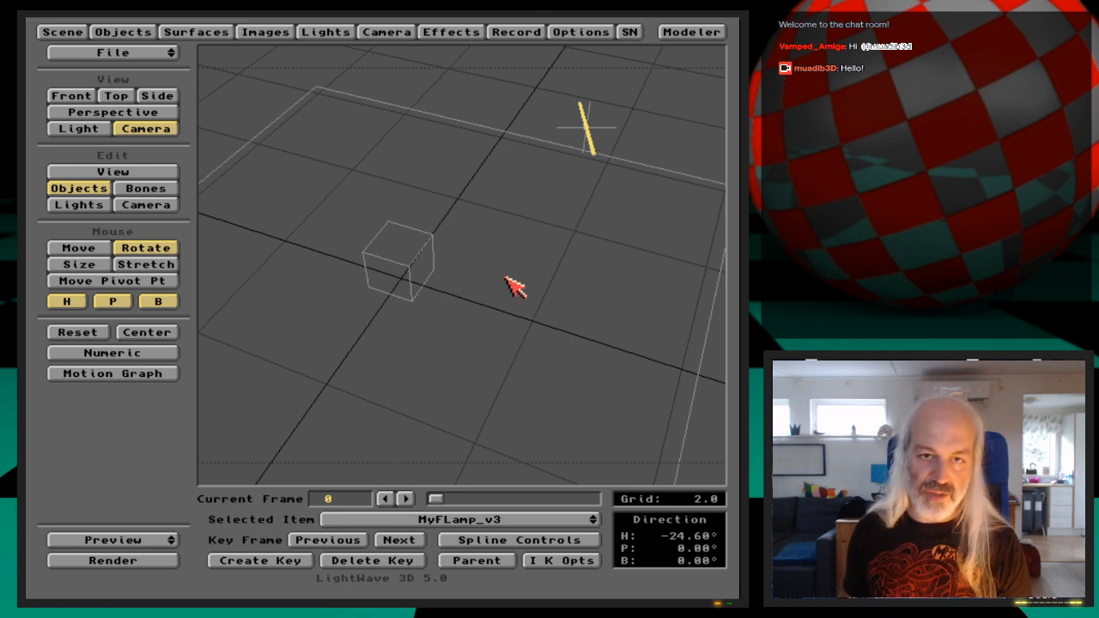
# Examine the lamp's placement relative to the cube and camera in the top, front, side and perspective views.
pyautogui.press('2')
pyautogui.press(',')
pyautogui.press(',')
pyautogui.press(',')
pyautogui.press(',')
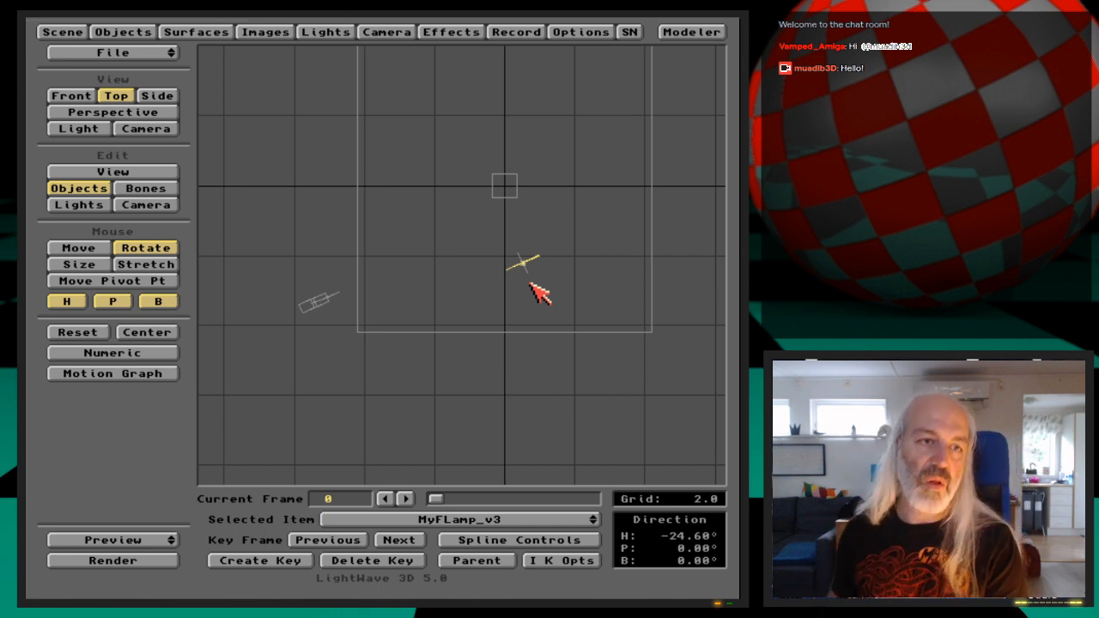
pyautogui.click(76, 96)
pyautogui.click(111, 96)
pyautogui.click(159, 96)
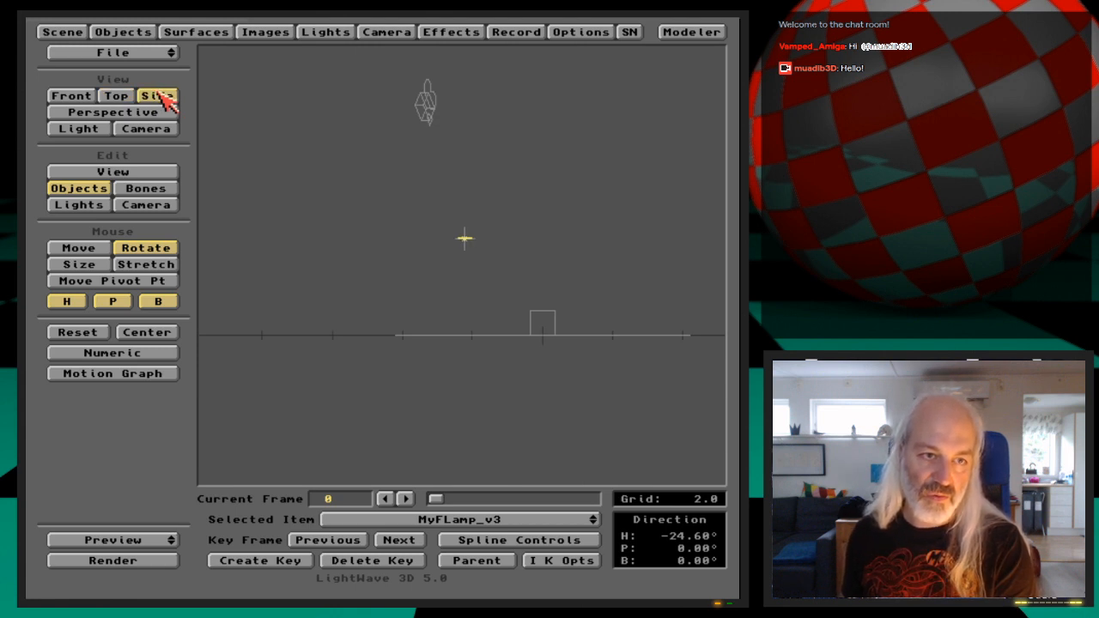
pyautogui.click(161, 113)
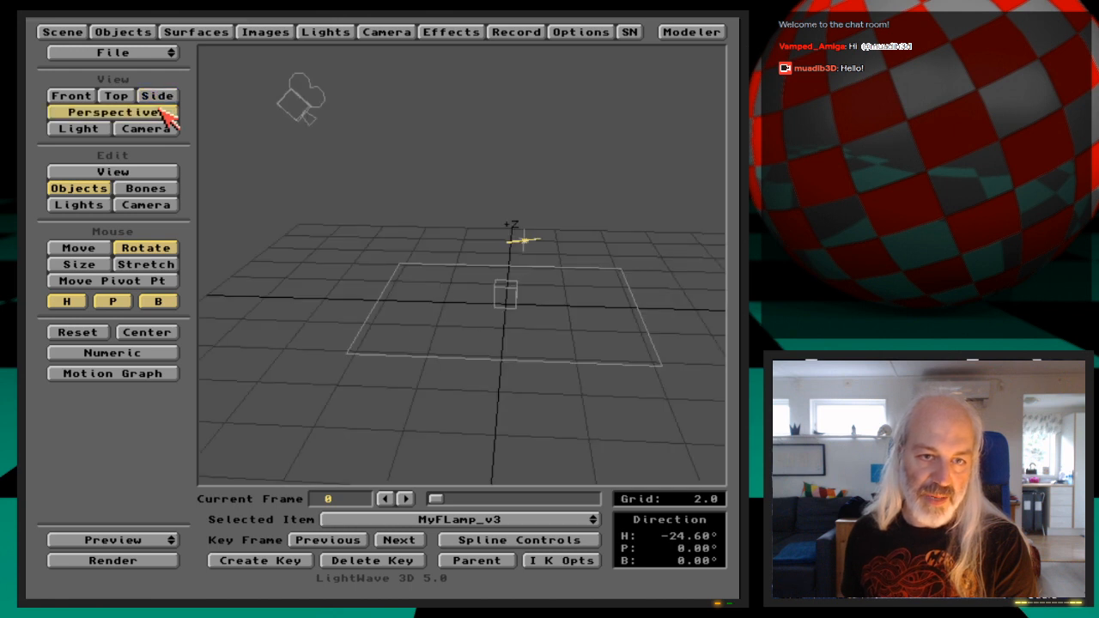
pyautogui.click(64, 100)
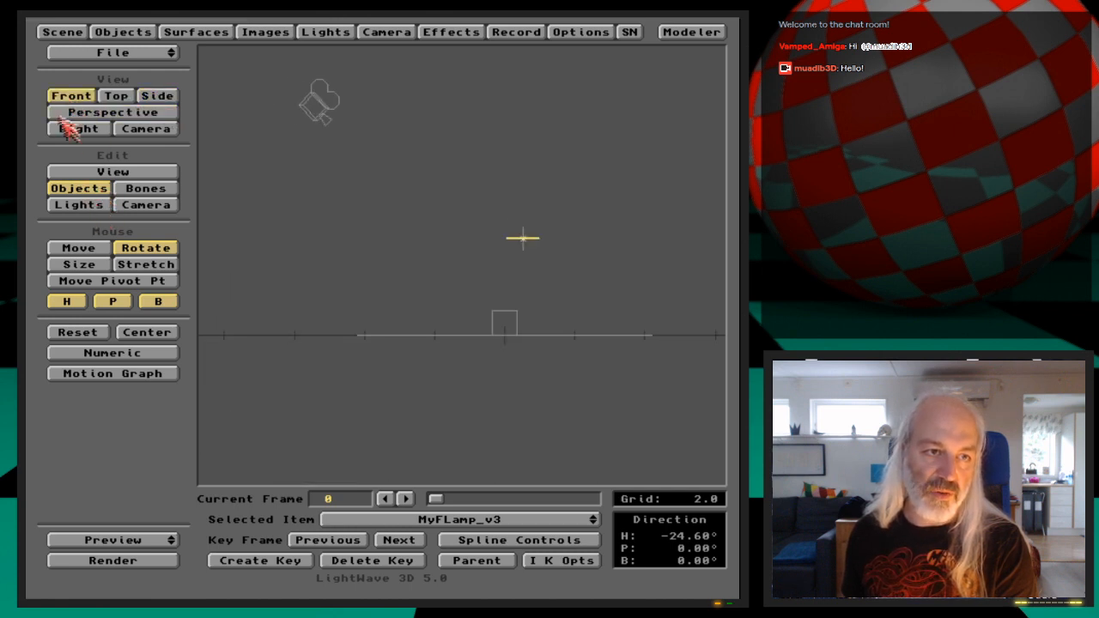
# Select Light.1 and examine its position and falloff range from the front, top, side, perspective, camera and light views.
pyautogui.click(77, 205)
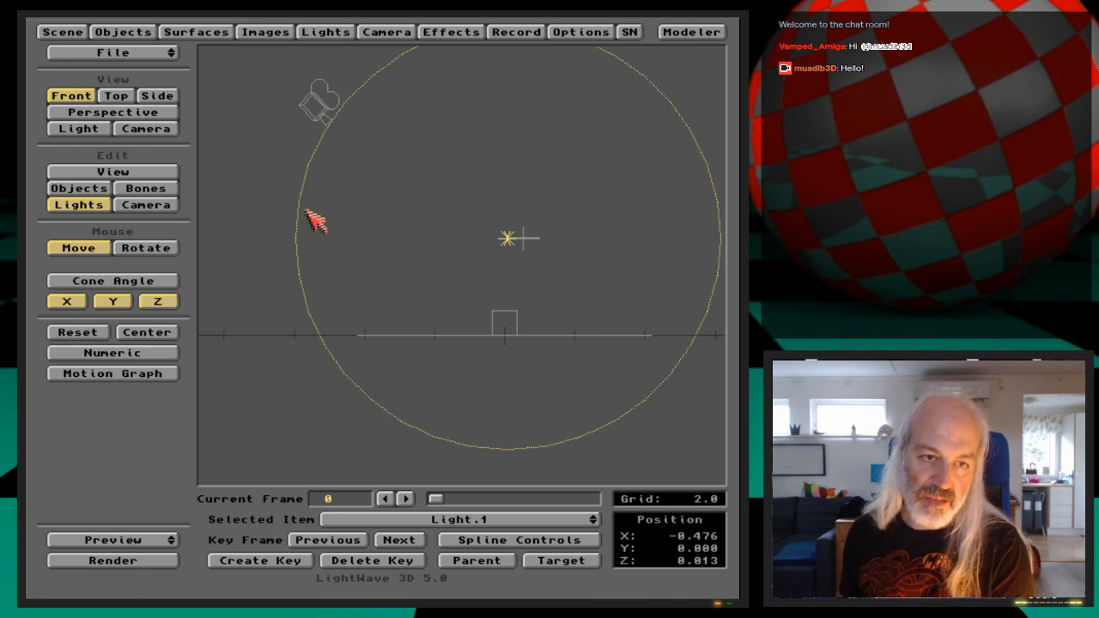
pyautogui.click(121, 96)
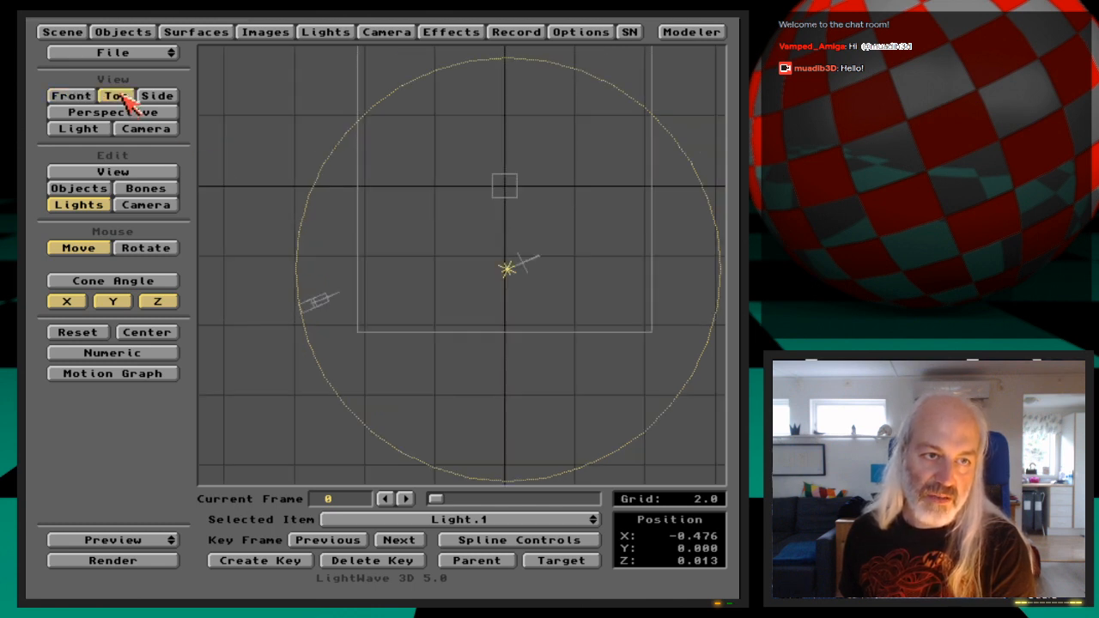
pyautogui.click(164, 96)
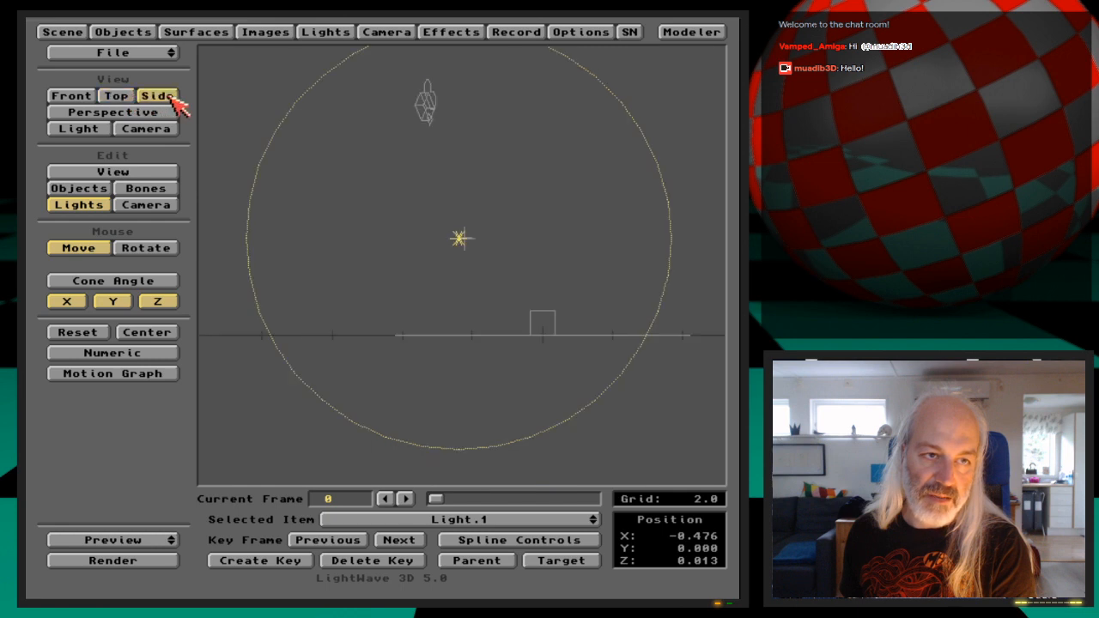
pyautogui.click(113, 118)
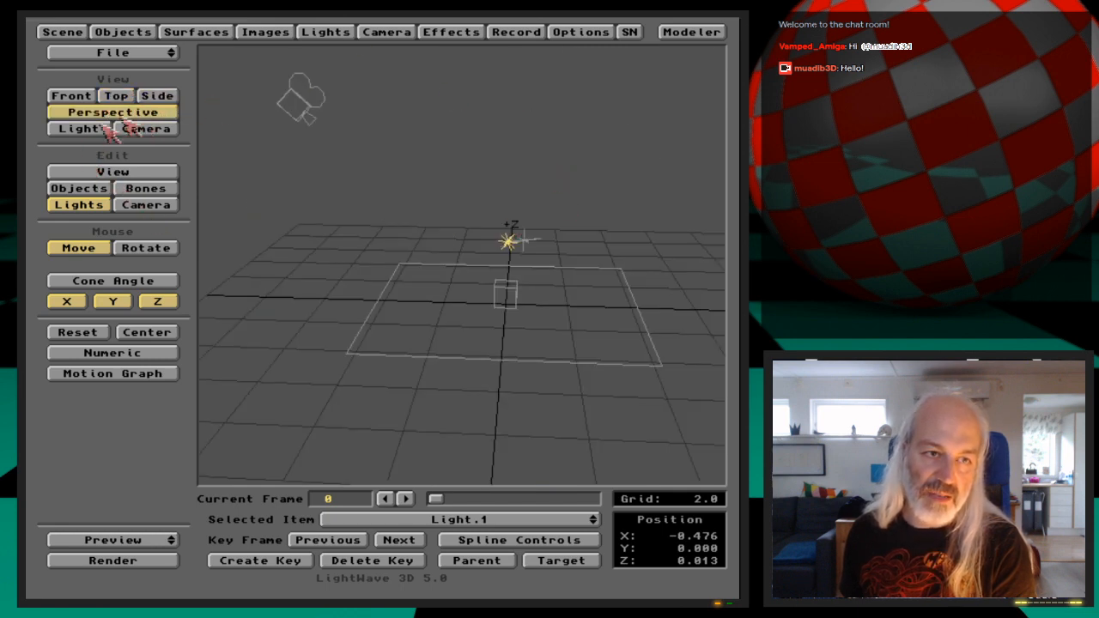
pyautogui.click(142, 129)
pyautogui.click(96, 129)
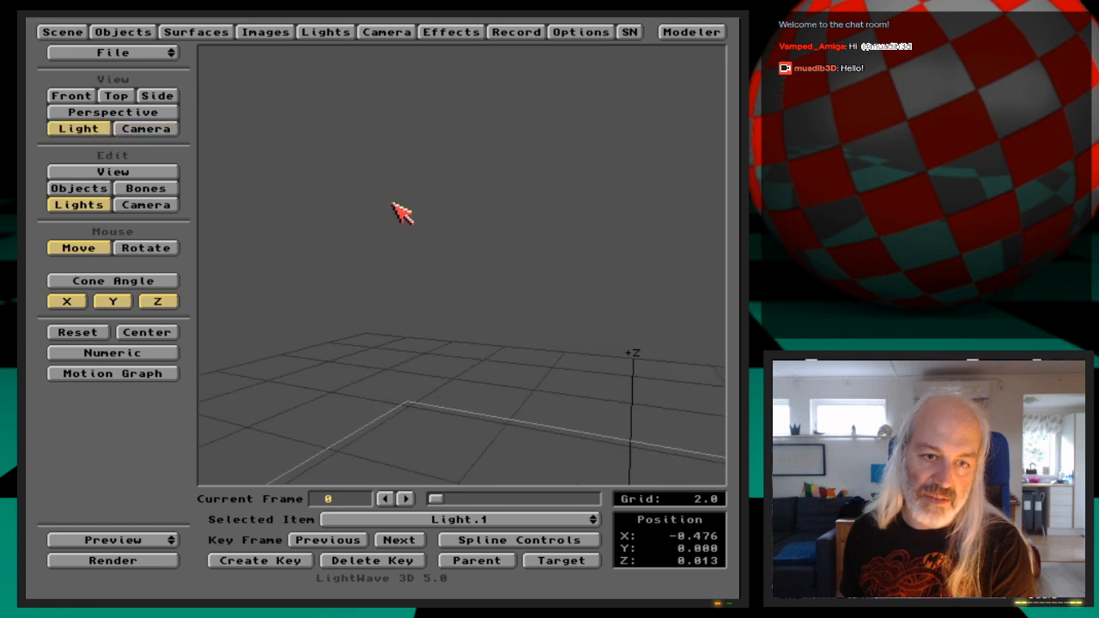
pyautogui.click(114, 95)
pyautogui.click(160, 96)
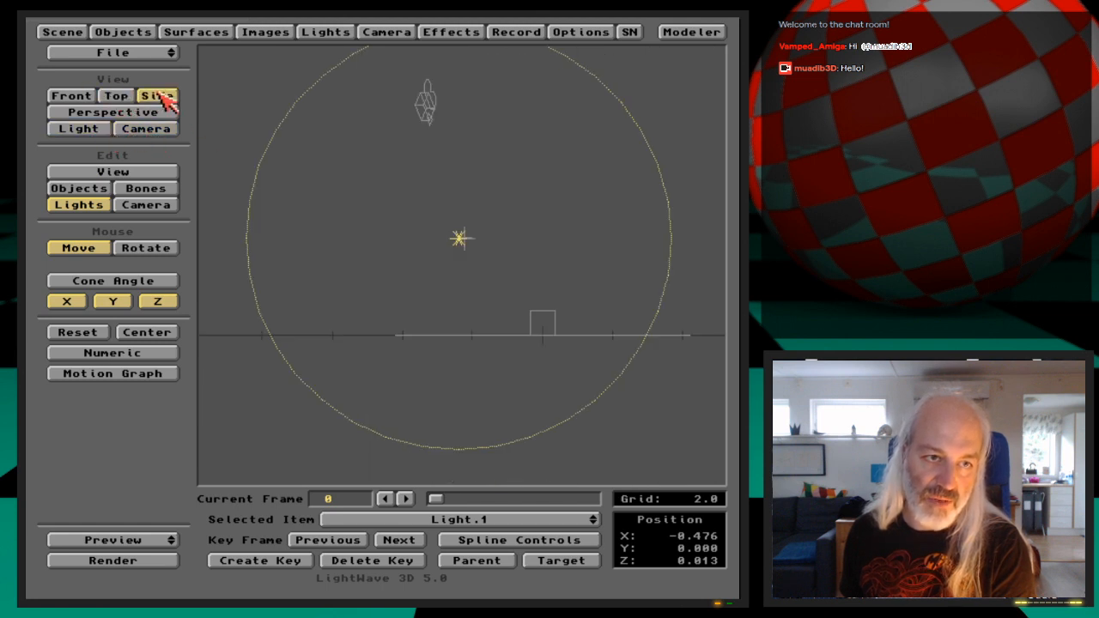
pyautogui.click(118, 97)
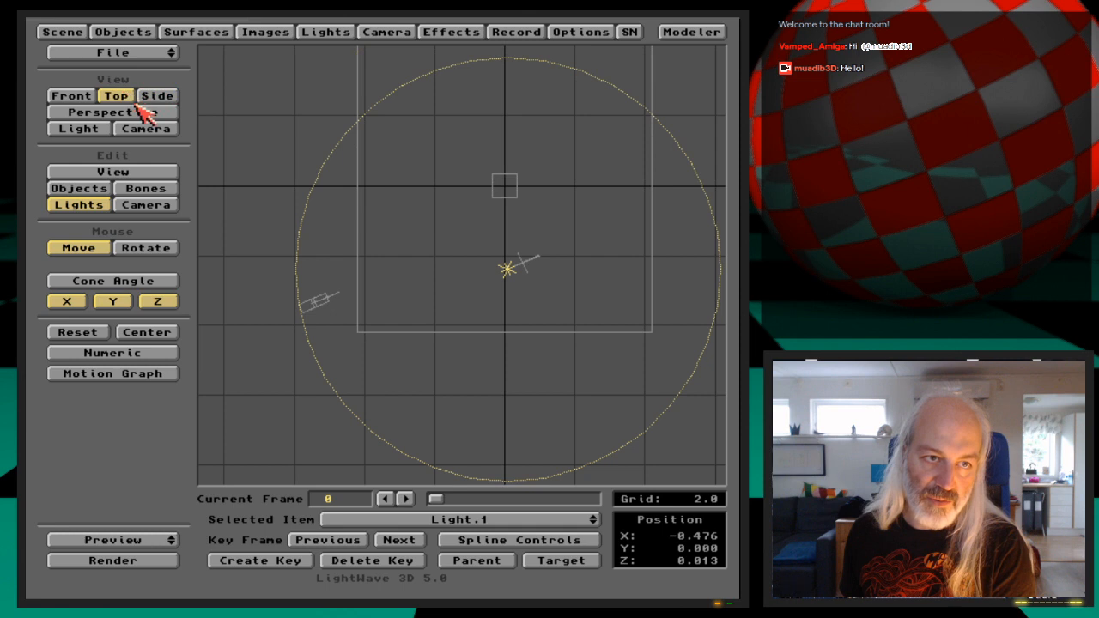
# Save the scene over its existing file and save all of its objects.
pyautogui.press('s')
pyautogui.press('Return')
pyautogui.press('Return')
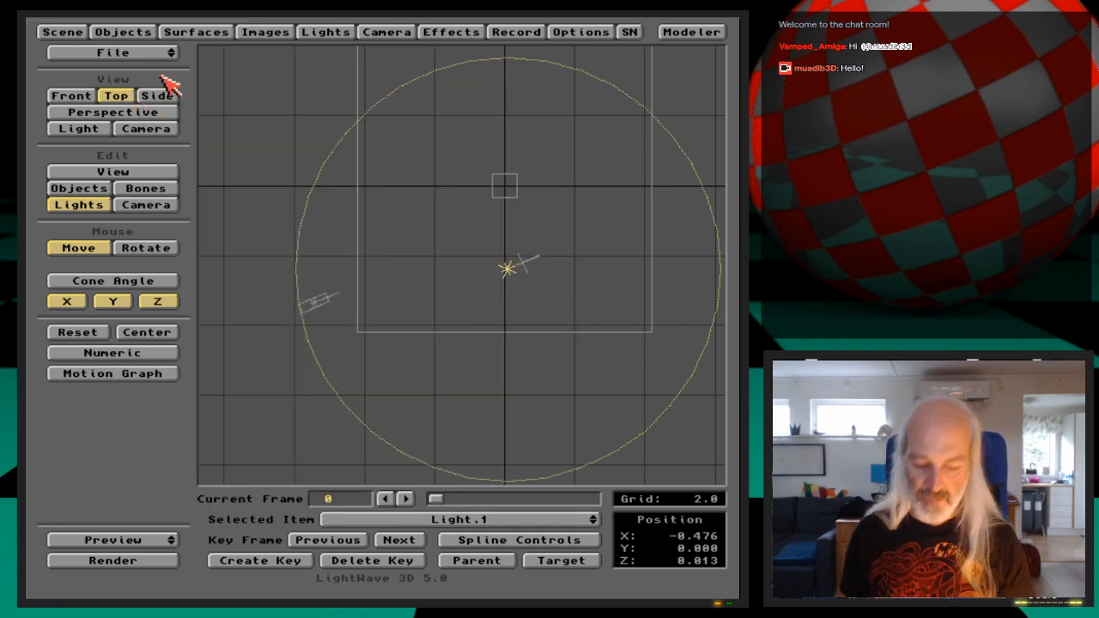
pyautogui.click(127, 33)
pyautogui.click(394, 167)
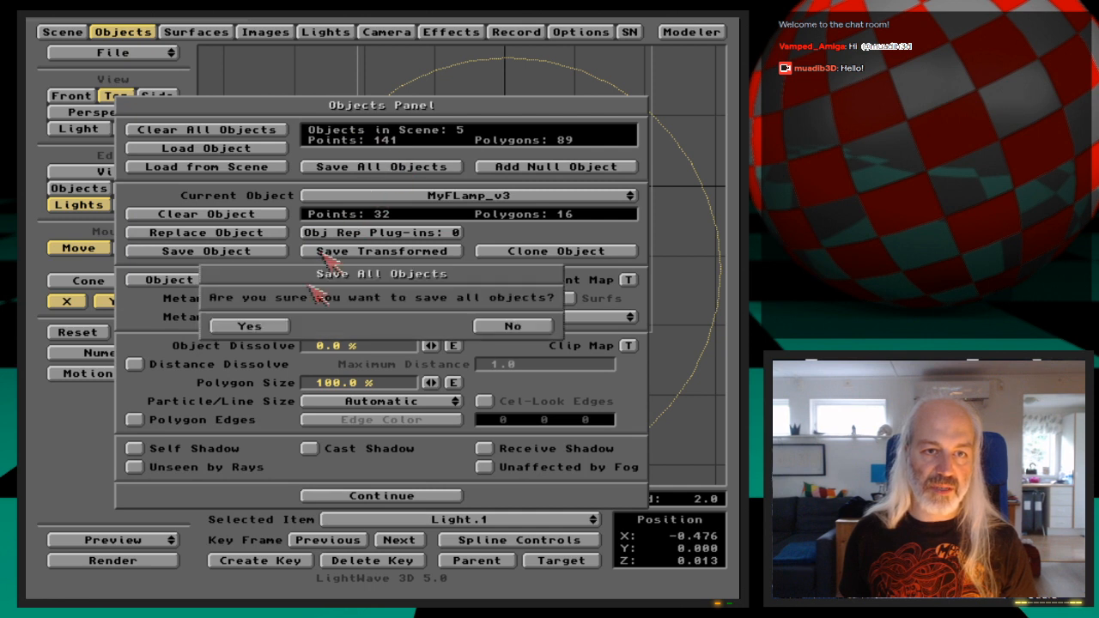
pyautogui.click(253, 326)
pyautogui.click(123, 32)
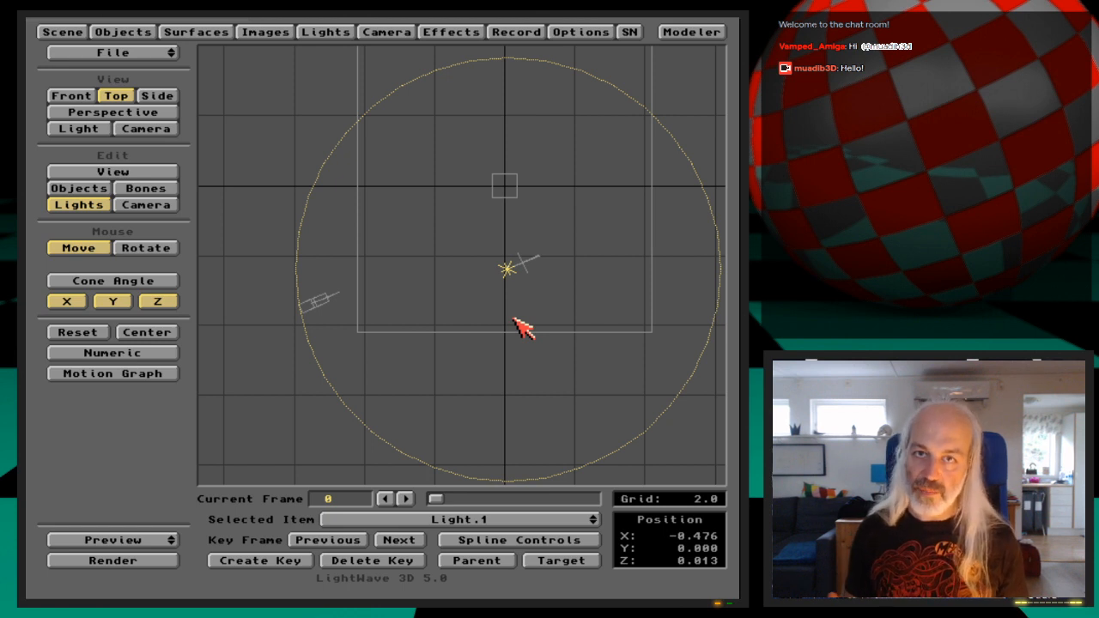
# Render the current frame through the camera and examine the cube's shadow in the finished image.
pyautogui.press('6')
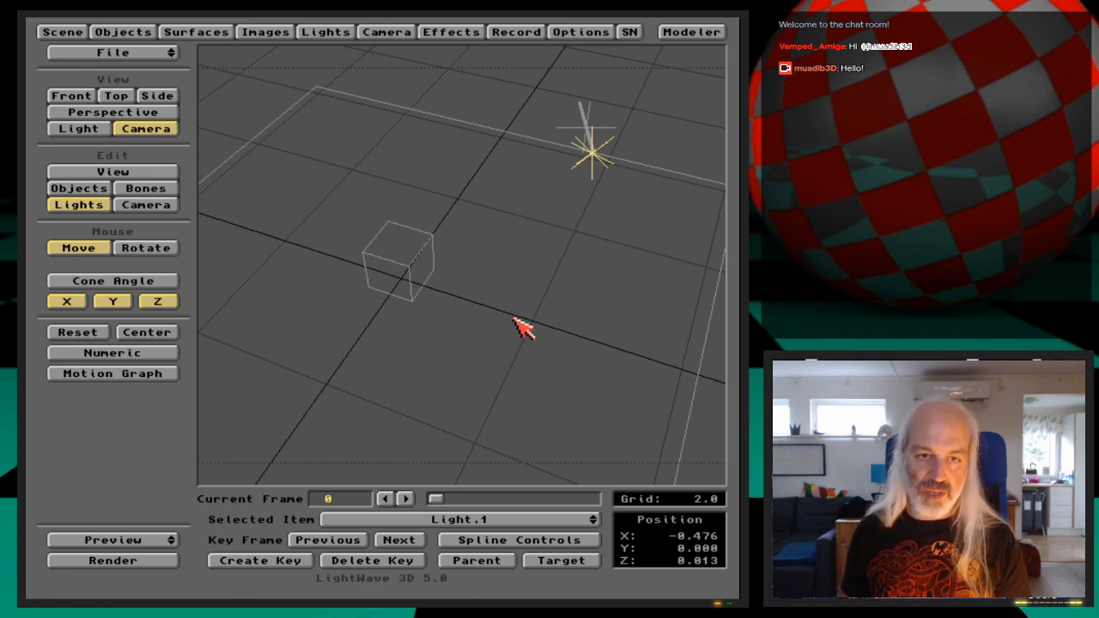
pyautogui.press('F9')
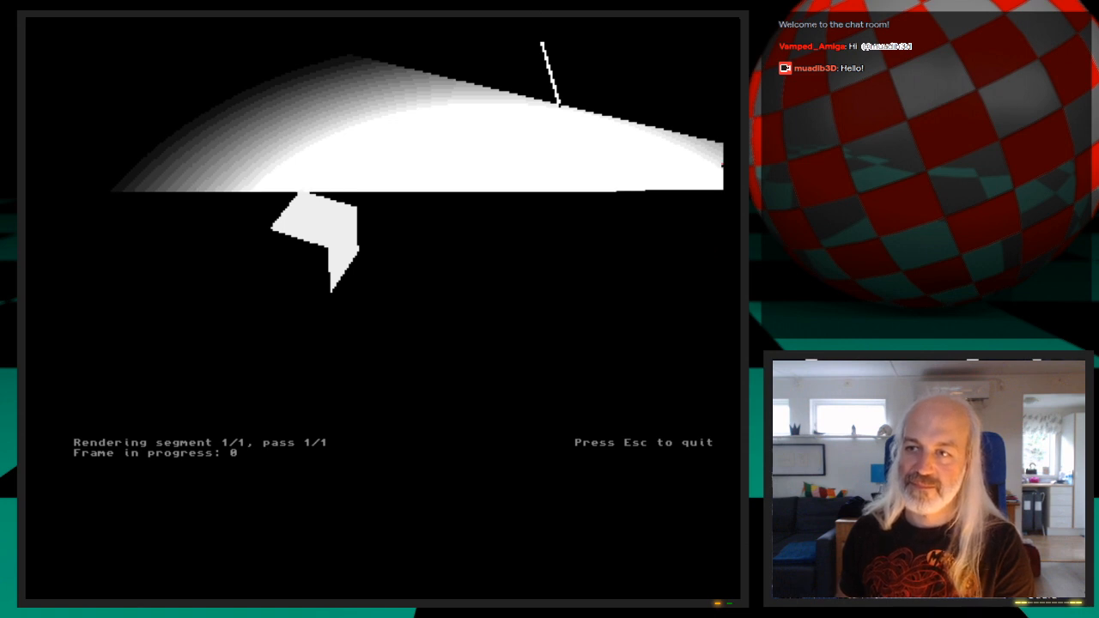
pyautogui.click(1037, 8)
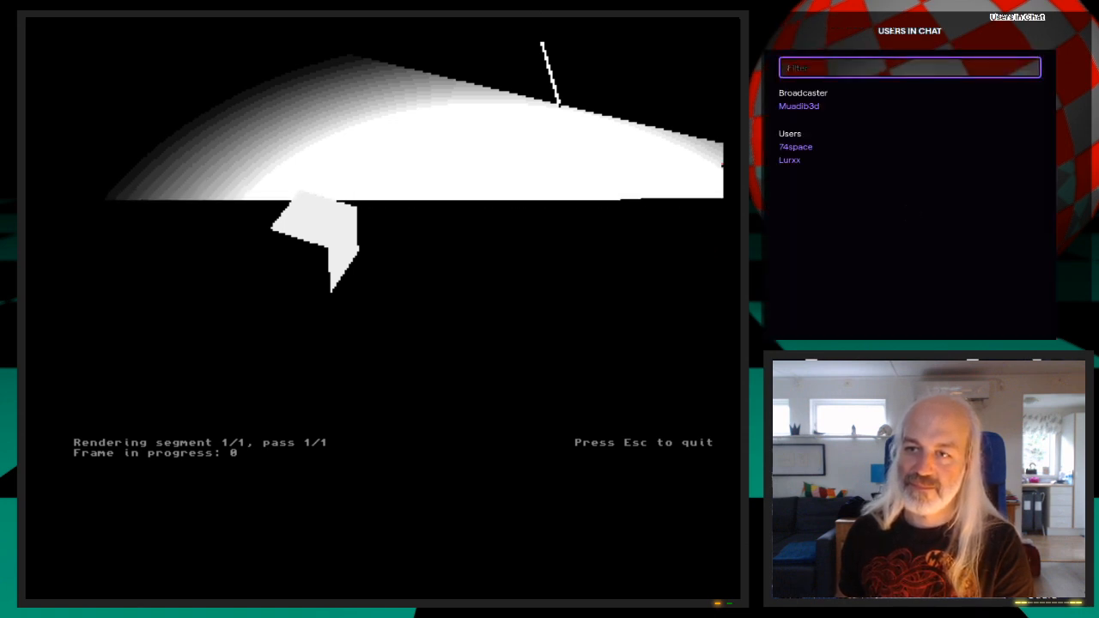
pyautogui.click(1036, 9)
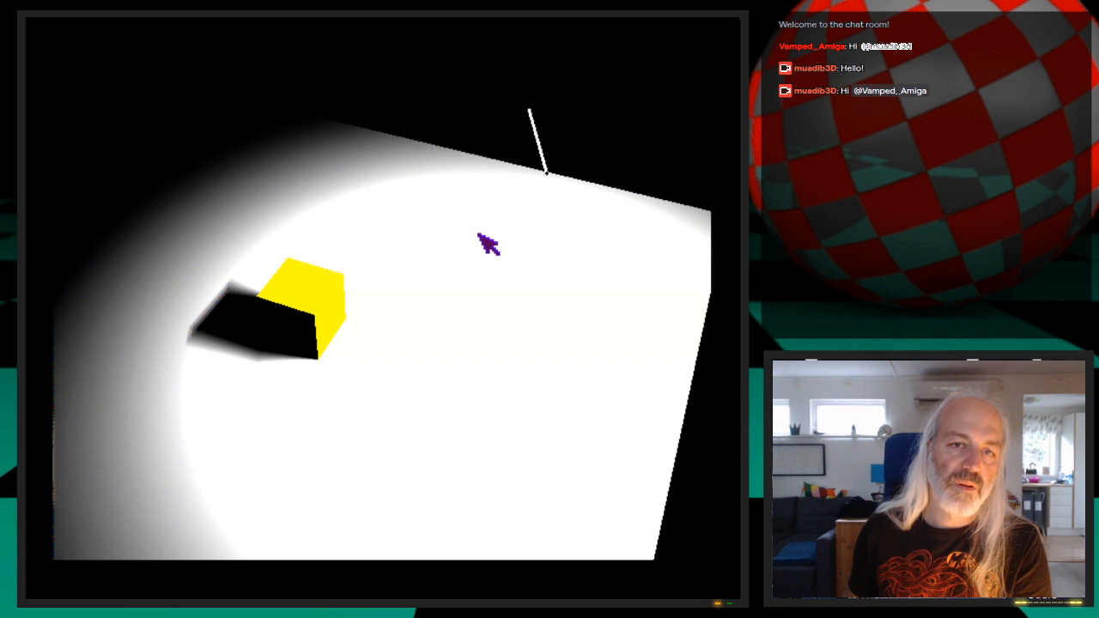
pyautogui.press('super+m')
pyautogui.press('super+m')
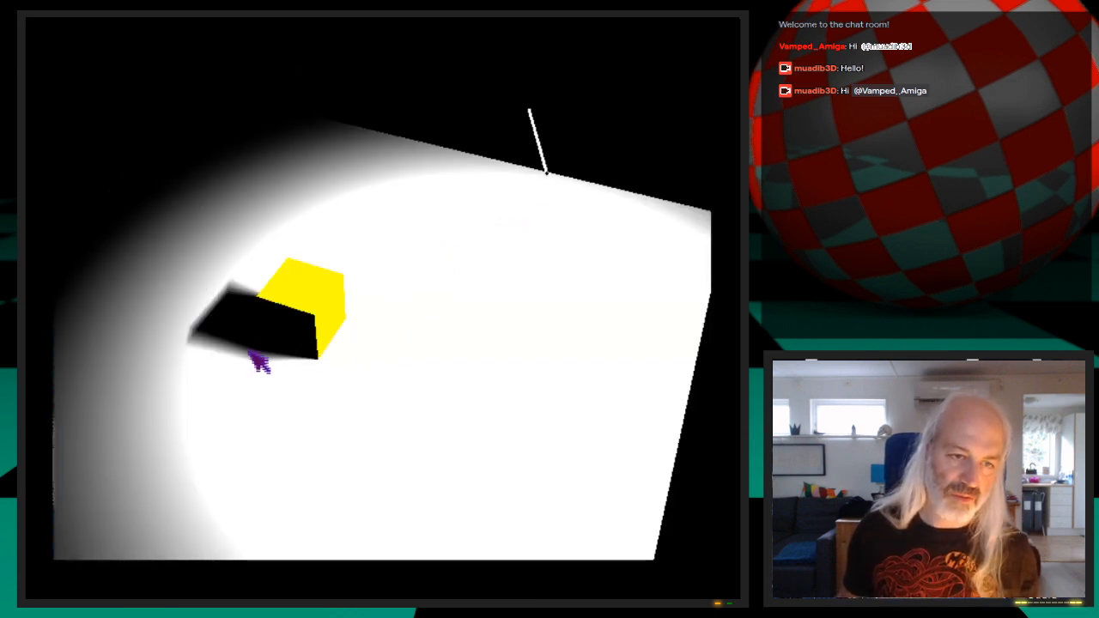
# Lower the MyFLamp_v3 object and bring it closer to the cube, to X 0.525, Y 1.300, Z -1.893, and keyframe it at frame 0.
pyautogui.click(550, 322)
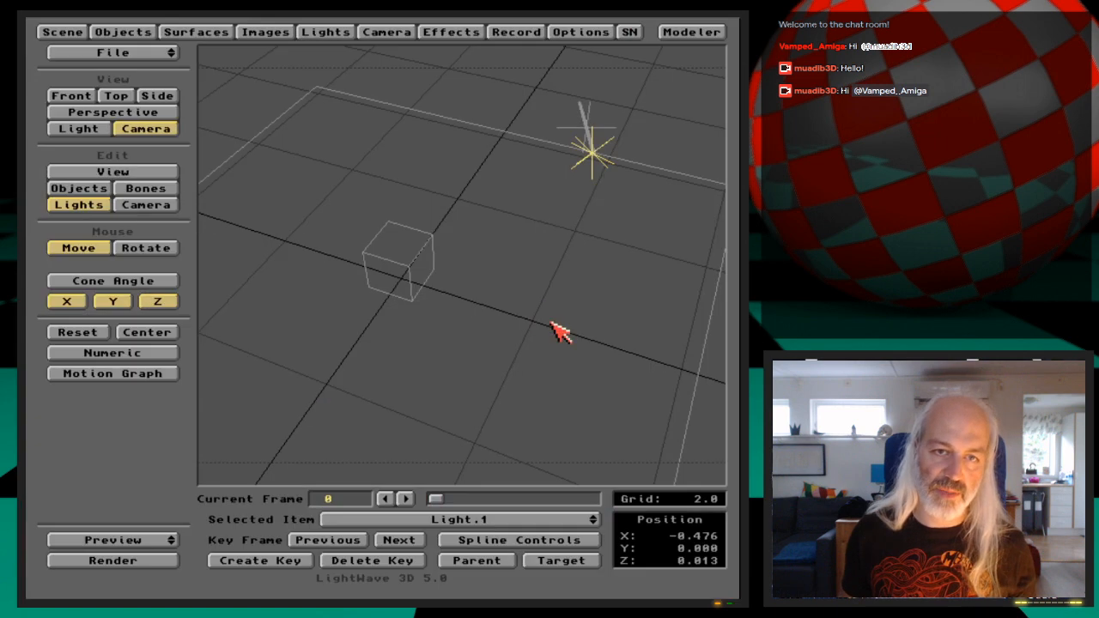
pyautogui.click(89, 191)
pyautogui.click(515, 521)
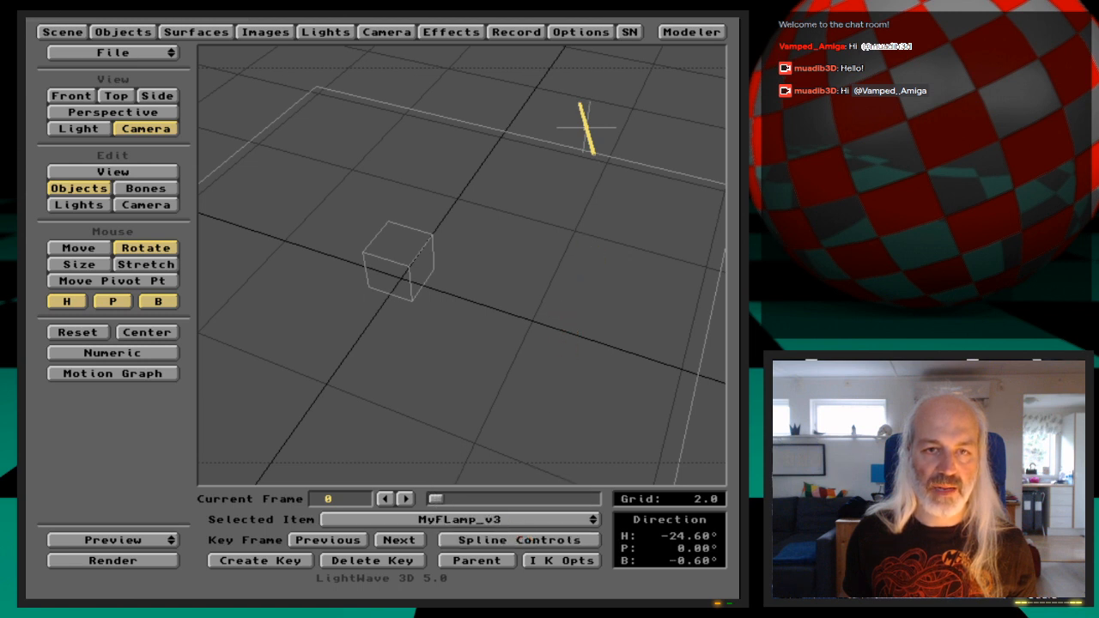
pyautogui.click(81, 249)
pyautogui.moveTo(566, 251); pyautogui.dragTo(566, 316, button='right')
pyautogui.press('3')
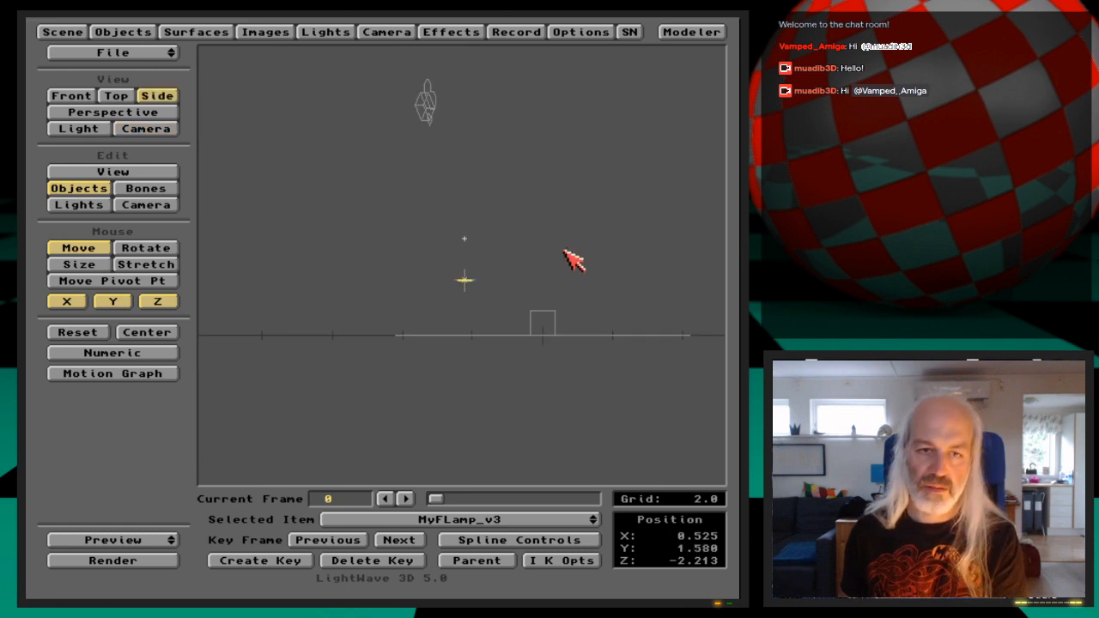
pyautogui.moveTo(564, 250); pyautogui.dragTo(564, 250)
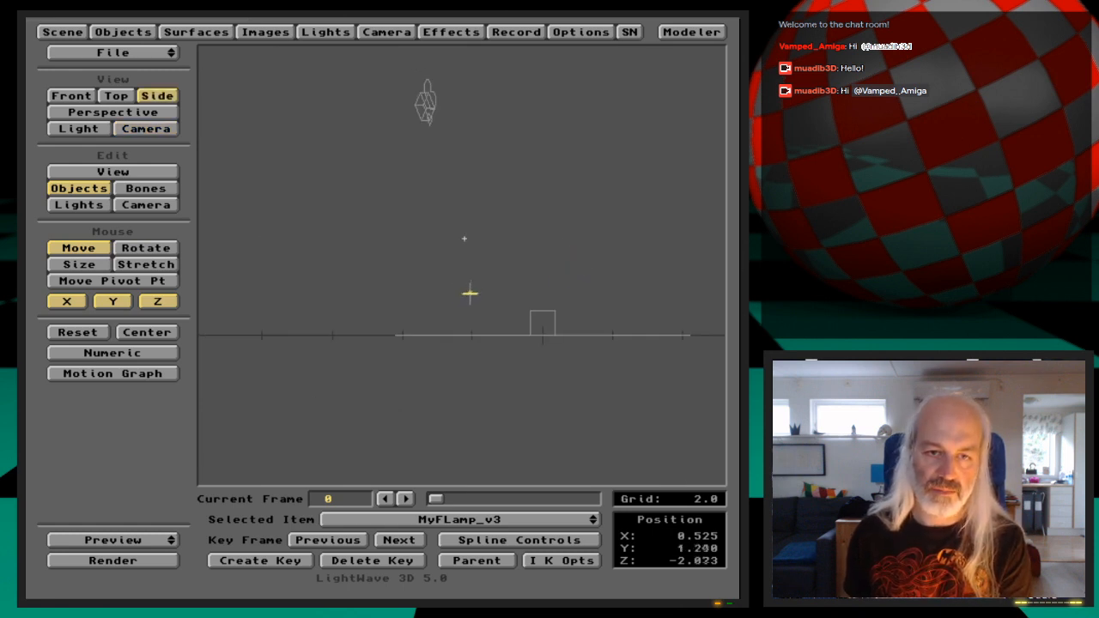
pyautogui.press('Return')
pyautogui.press('Return')
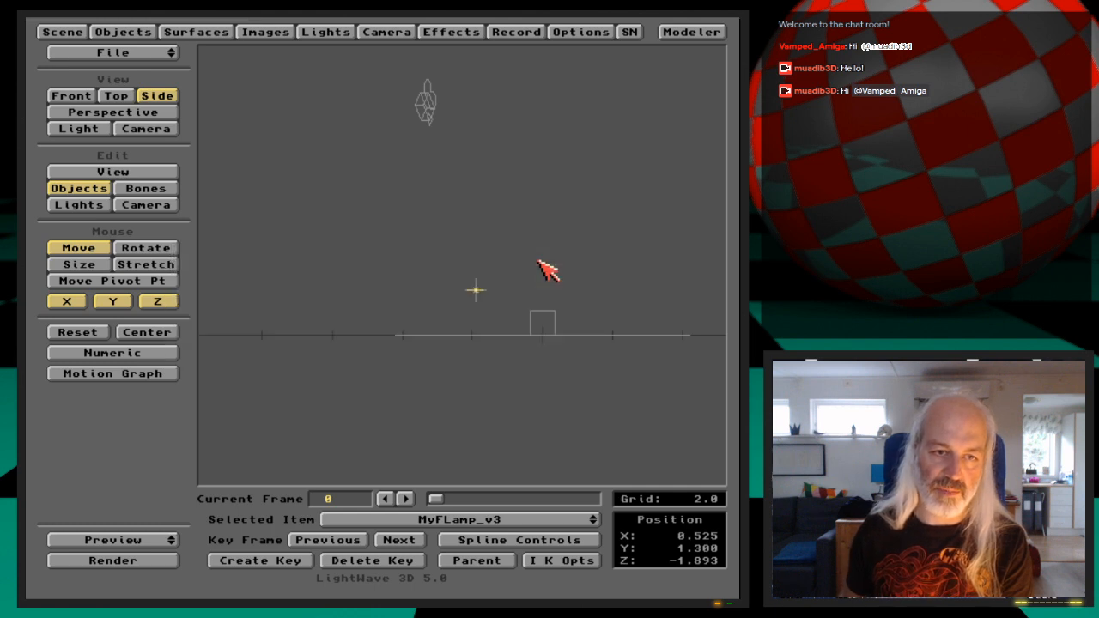
# Limit the camera's render region to 13.1–93.6% horizontally and 28.8–64.9% vertically around the cube and lamp, and render the current frame.
pyautogui.press('6')
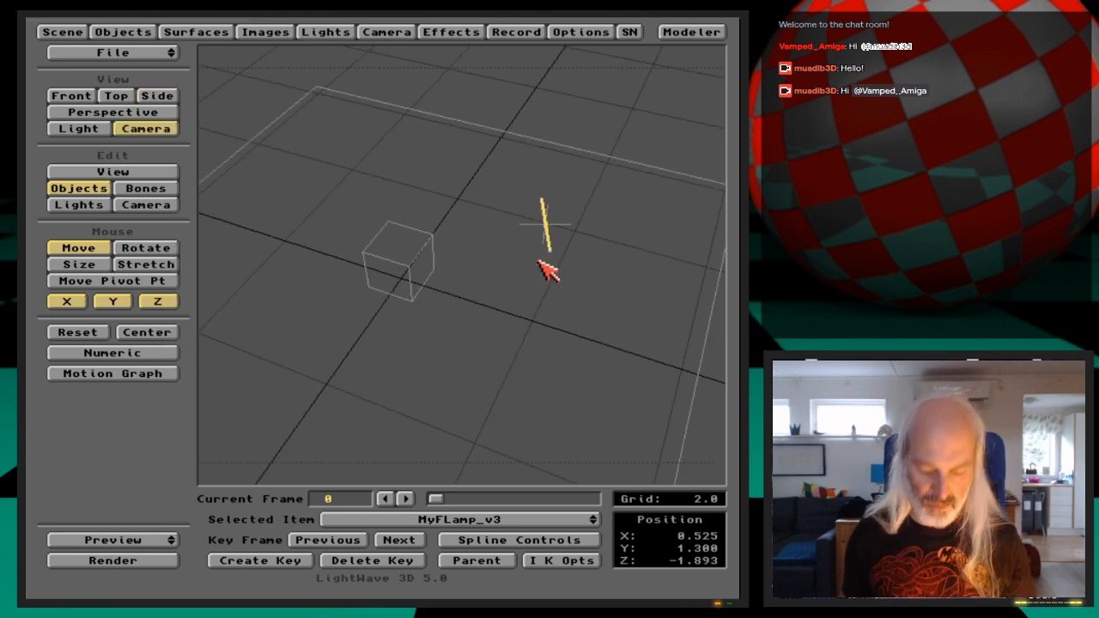
pyautogui.hotkey('shift', 'l')
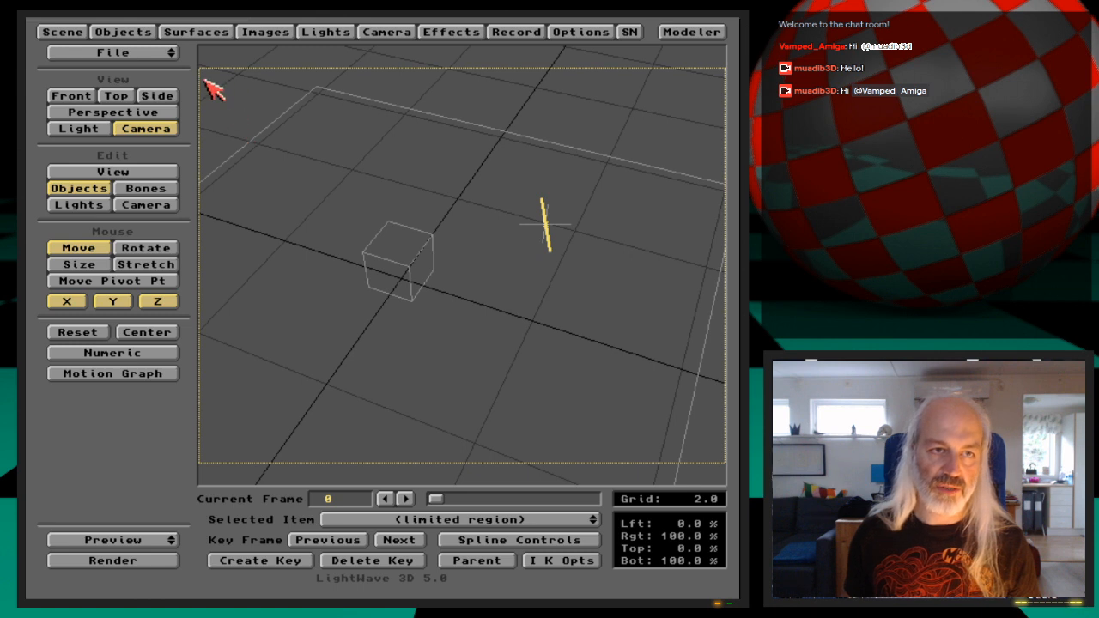
pyautogui.moveTo(204, 71); pyautogui.dragTo(268, 182)
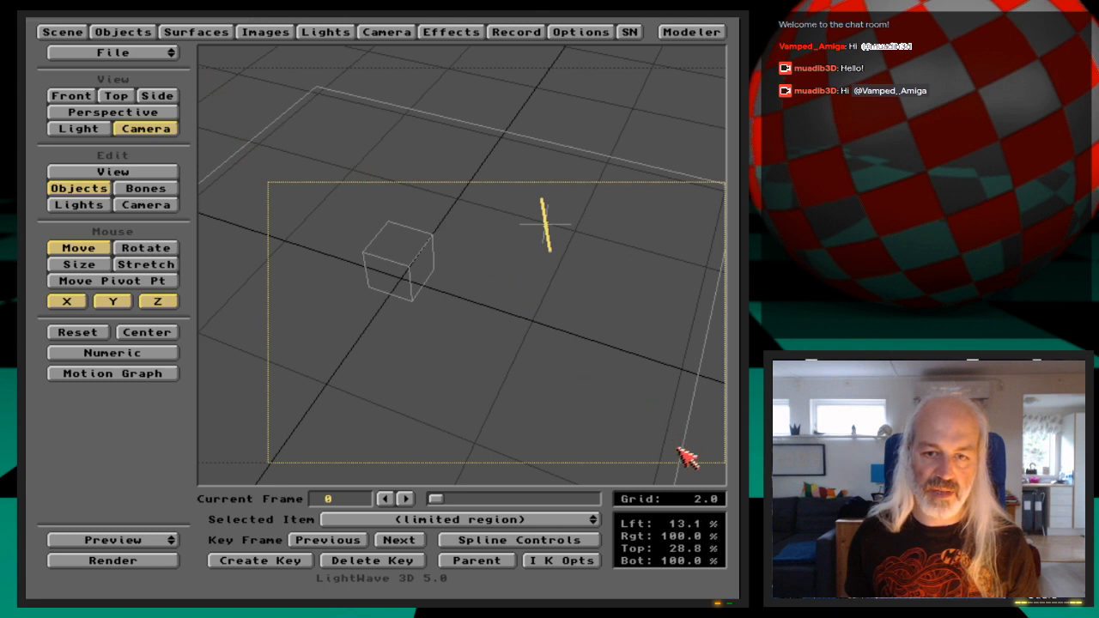
pyautogui.moveTo(725, 465); pyautogui.dragTo(692, 324)
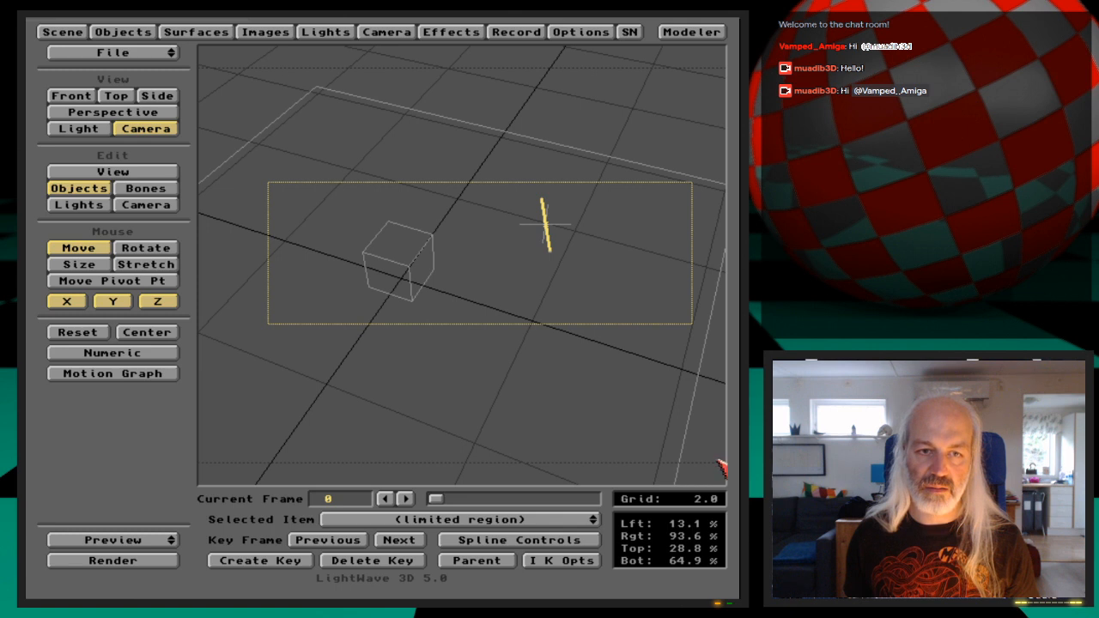
pyautogui.press('l')
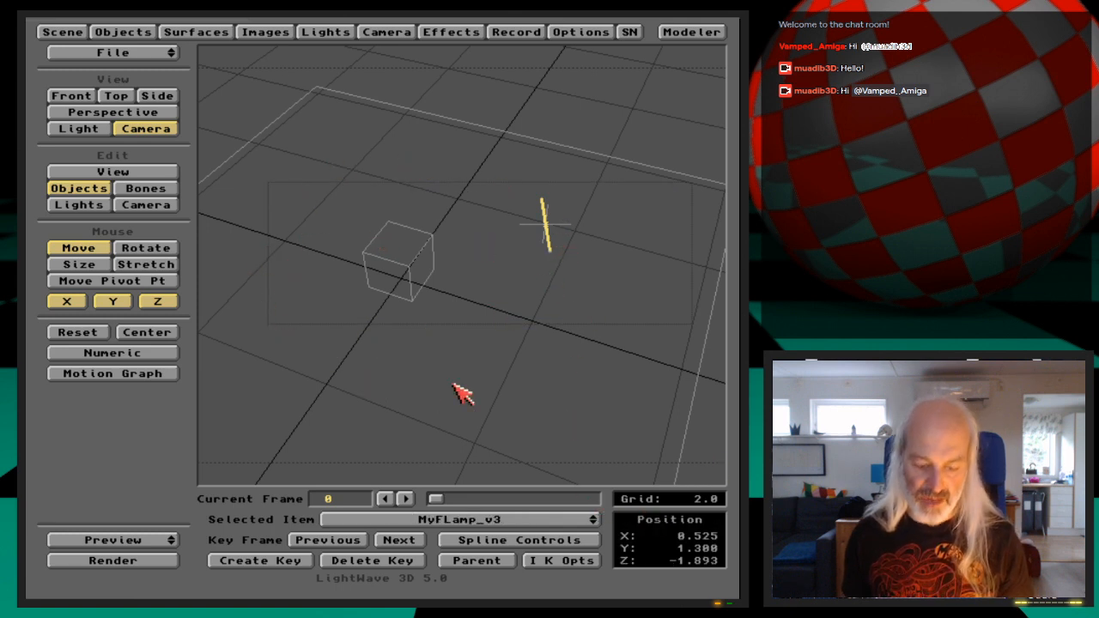
pyautogui.press('F9')
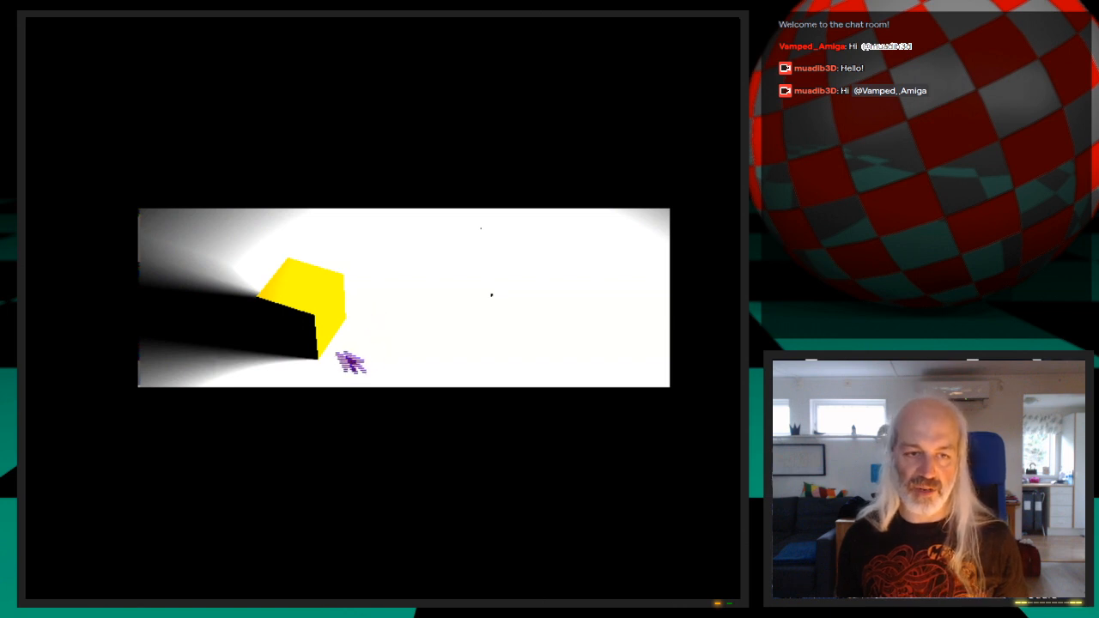
pyautogui.click(416, 322)
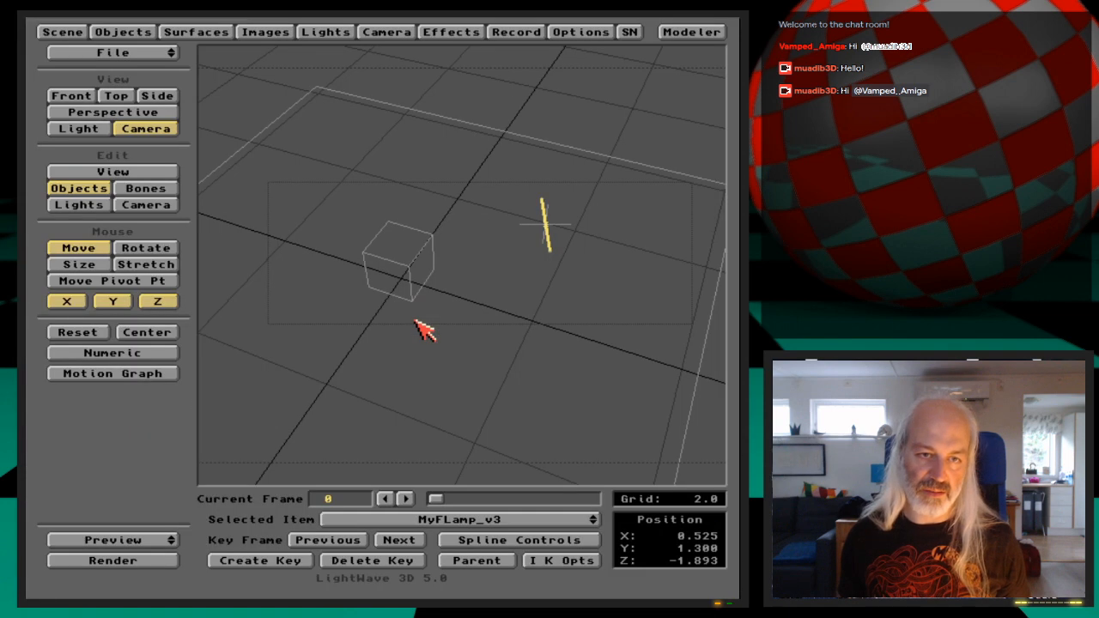
# Raise the lamp to Y 2.900 and rotate it on its heading axis only, to 21.20°.
pyautogui.moveTo(451, 433); pyautogui.dragTo(464, 358, button='right')
pyautogui.moveTo(573, 311); pyautogui.dragTo(447, 452)
pyautogui.press('y')
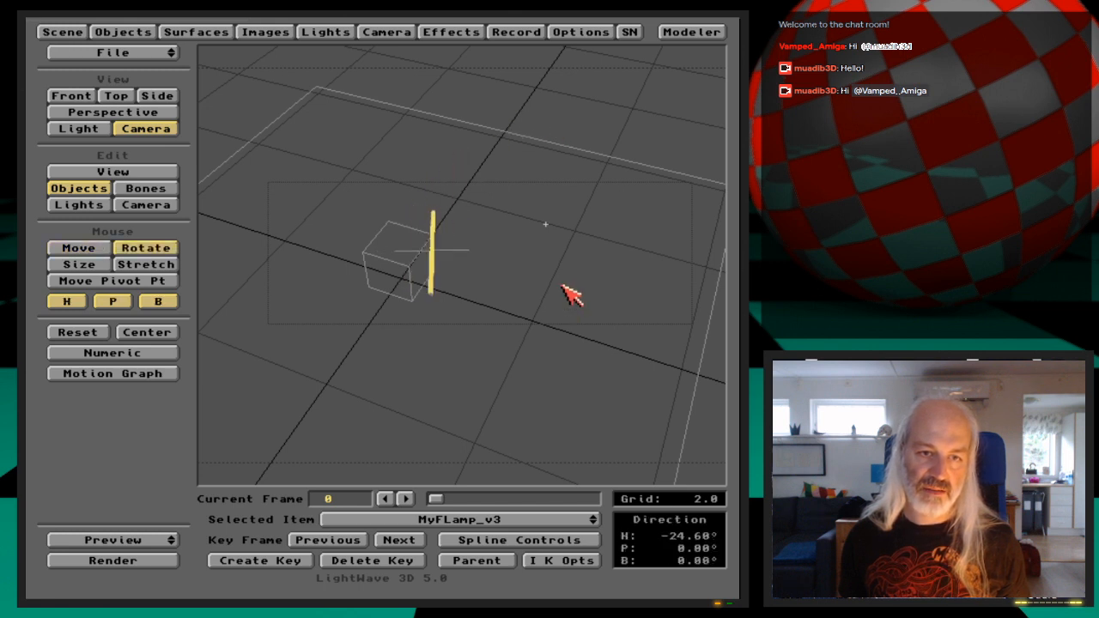
pyautogui.click(113, 301)
pyautogui.click(158, 301)
pyautogui.moveTo(397, 307); pyautogui.dragTo(462, 307)
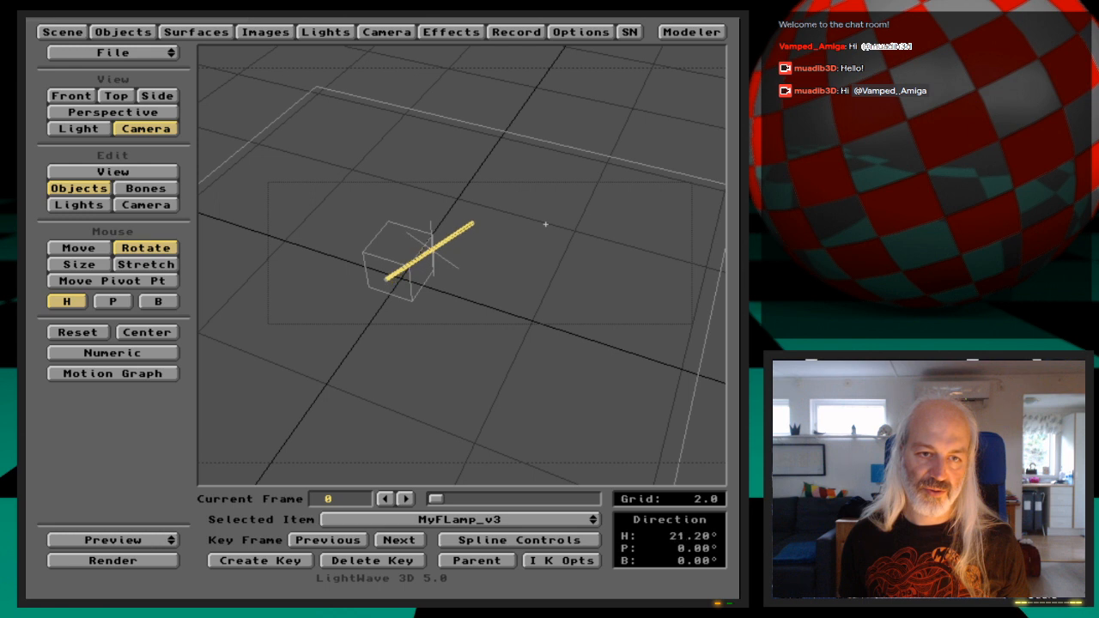
# Move the lamp in the top view to X -1.162, Z -0.885, keyframe it at frame 0 and check it through the camera.
pyautogui.press('2')
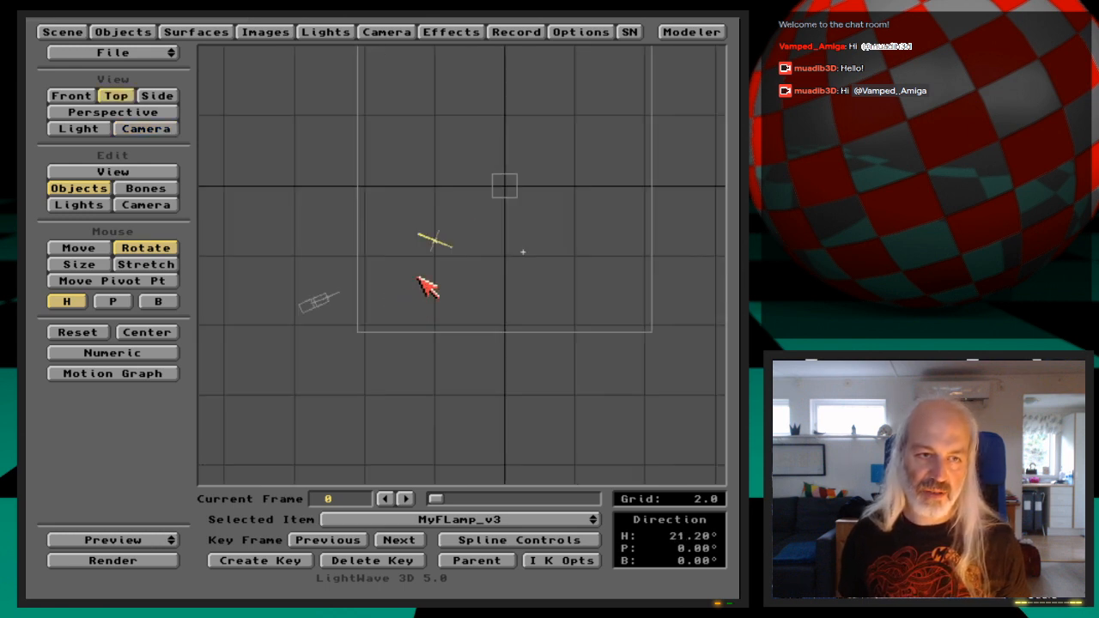
pyautogui.click(93, 248)
pyautogui.moveTo(375, 283); pyautogui.dragTo(400, 254)
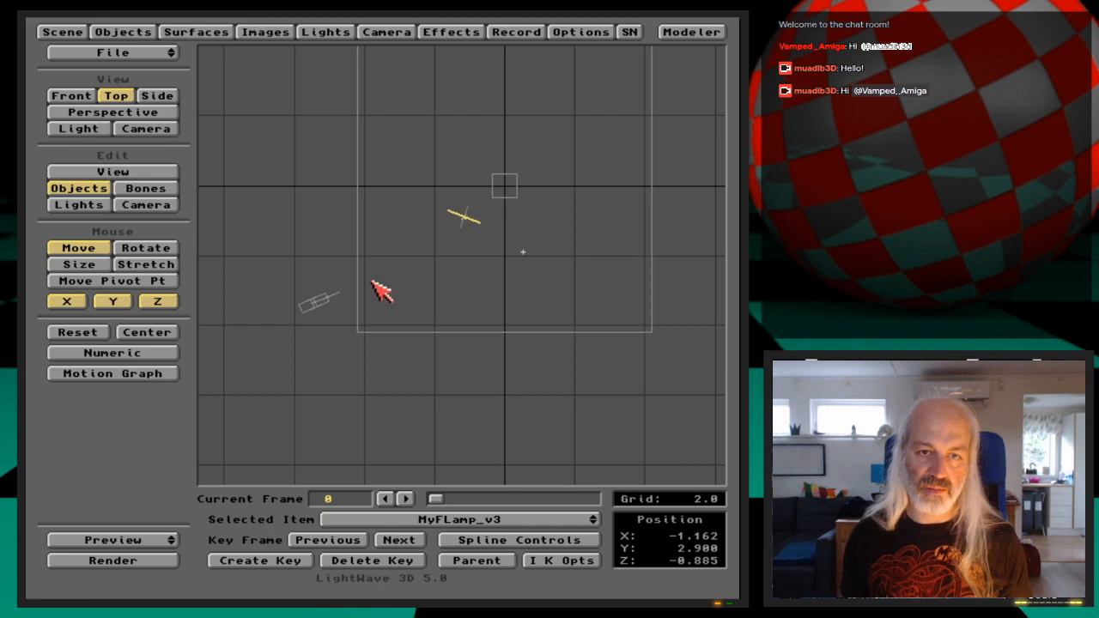
pyautogui.press('Return')
pyautogui.press('Return')
pyautogui.press('6')
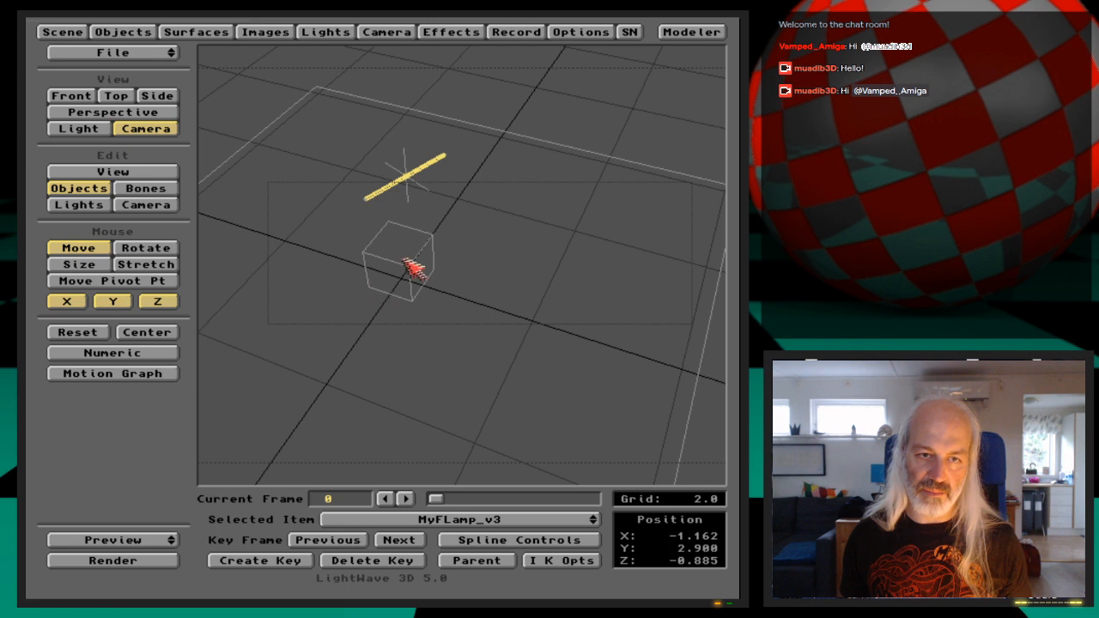
# Move the lamp to the far side of the cube at X 0.918, raise it higher in the side view and keyframe it.
pyautogui.press('2')
pyautogui.moveTo(444, 260); pyautogui.dragTo(510, 154)
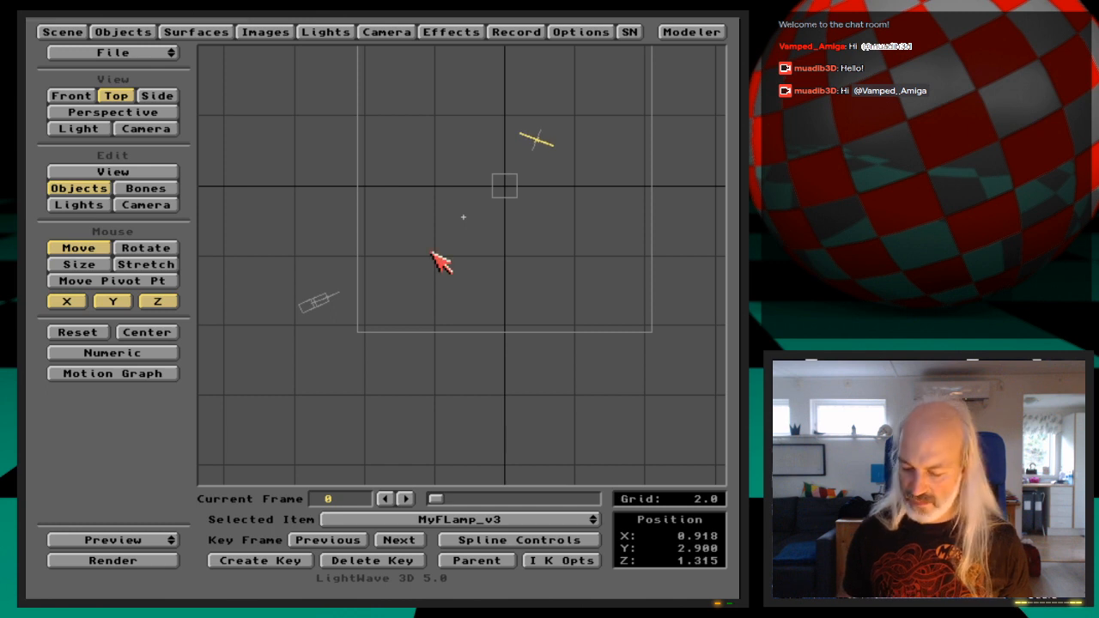
pyautogui.press('3')
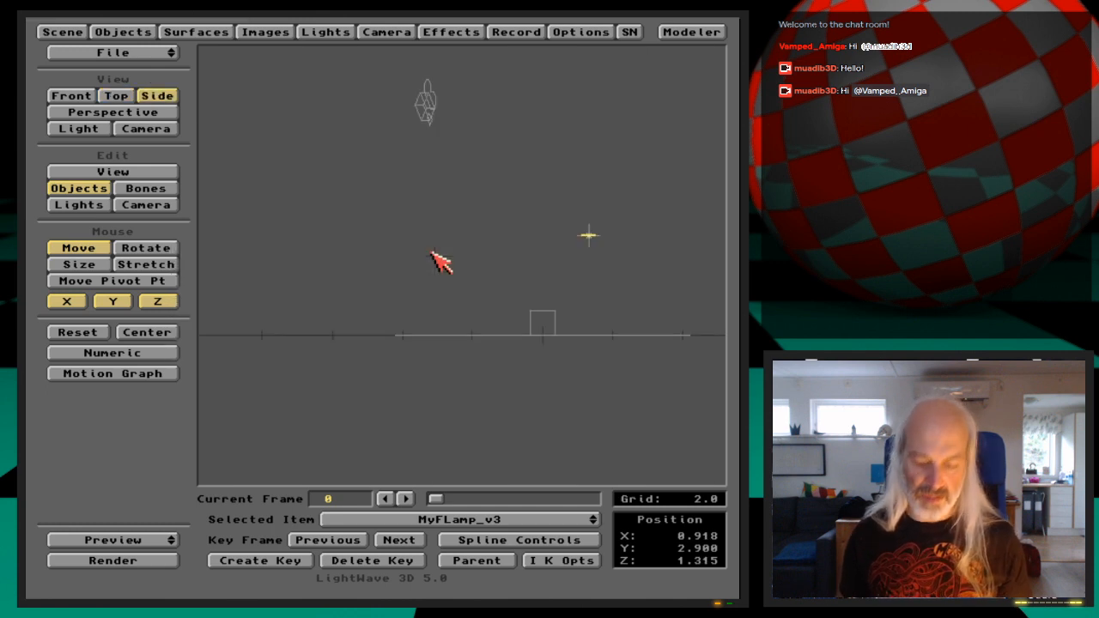
pyautogui.hotkey('shift', 'l')
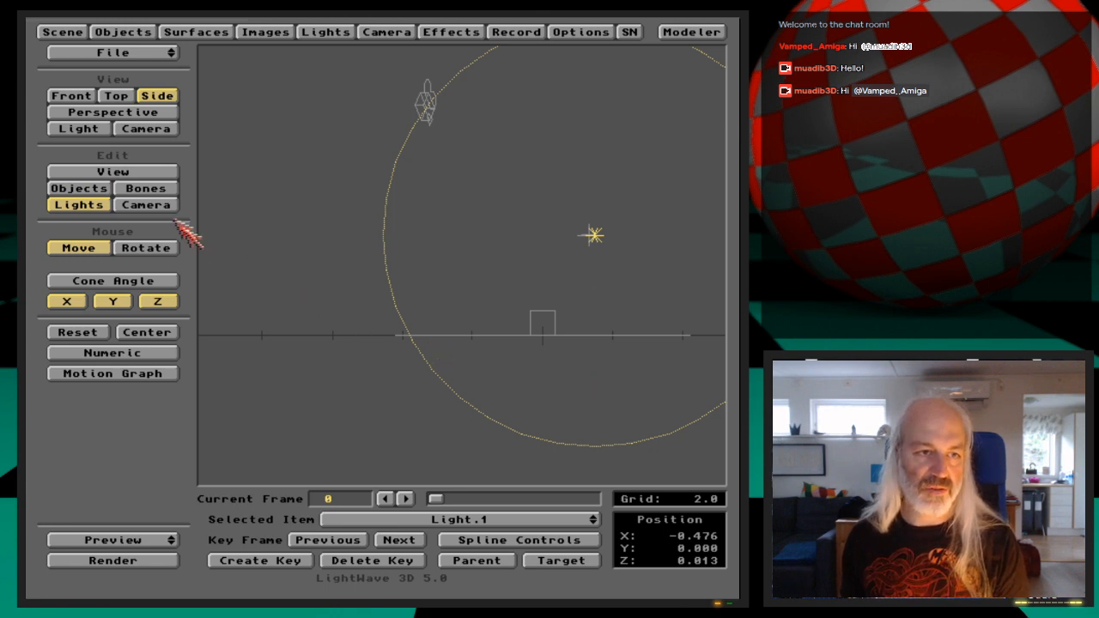
pyautogui.click(86, 193)
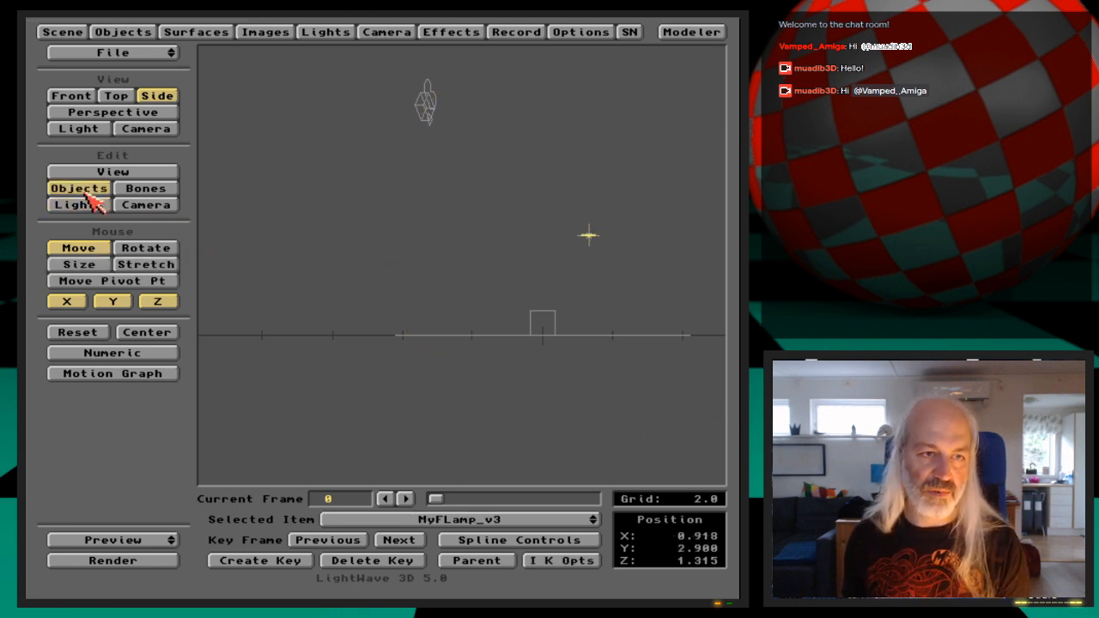
pyautogui.moveTo(587, 236); pyautogui.dragTo(589, 230)
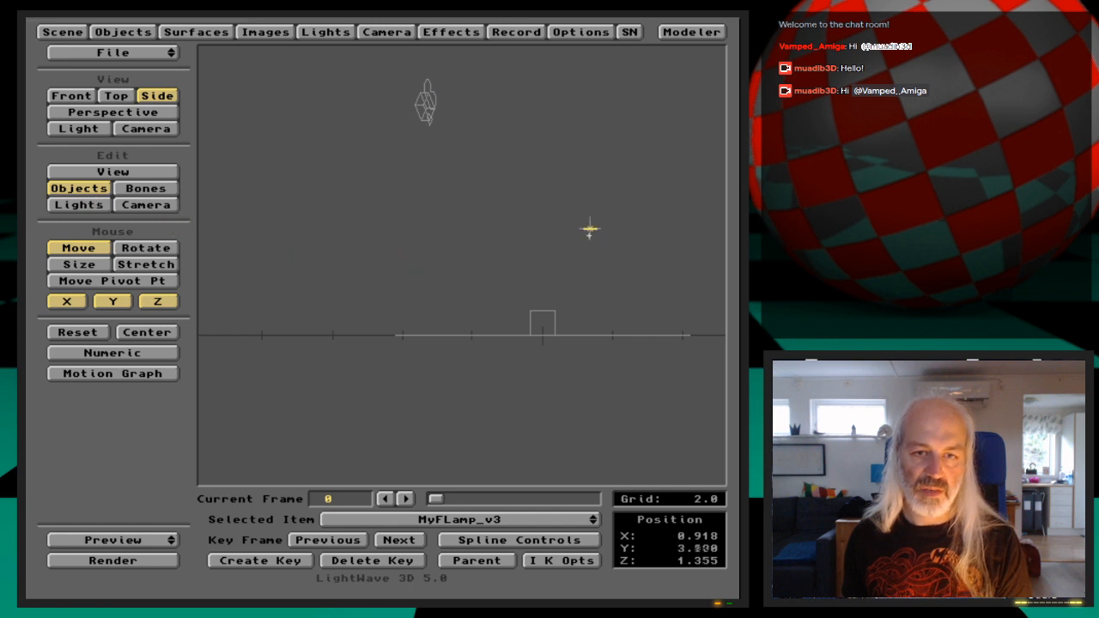
pyautogui.press('Return')
pyautogui.press('Return')
# Select Light.1, render the limited region through the camera and examine the cube's lighting and shadow in the finished image.
pyautogui.click(94, 206)
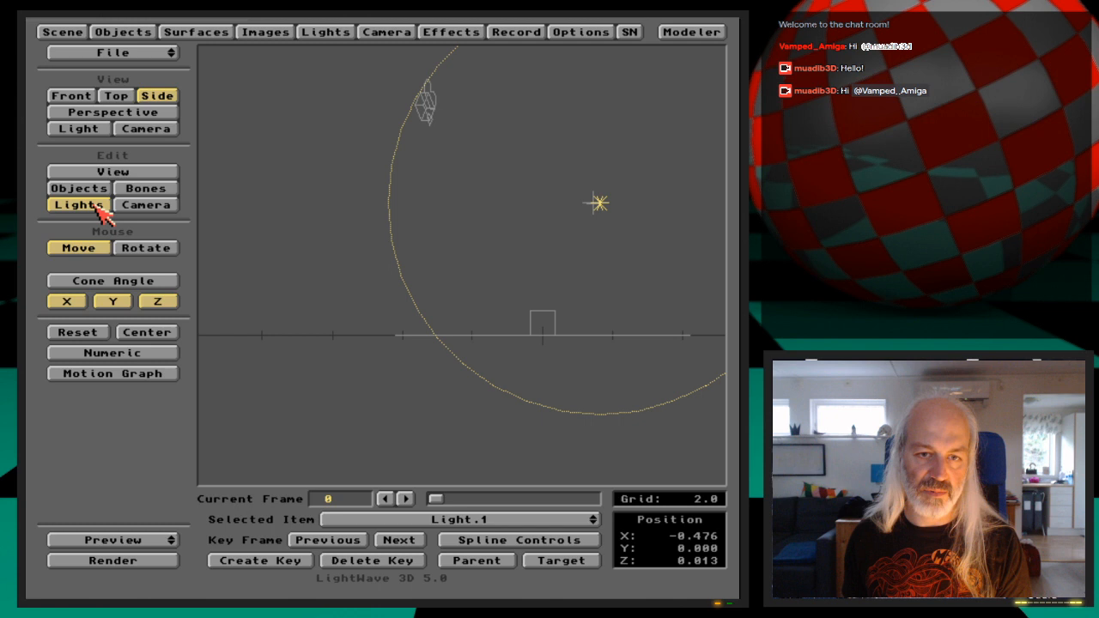
pyautogui.press('6')
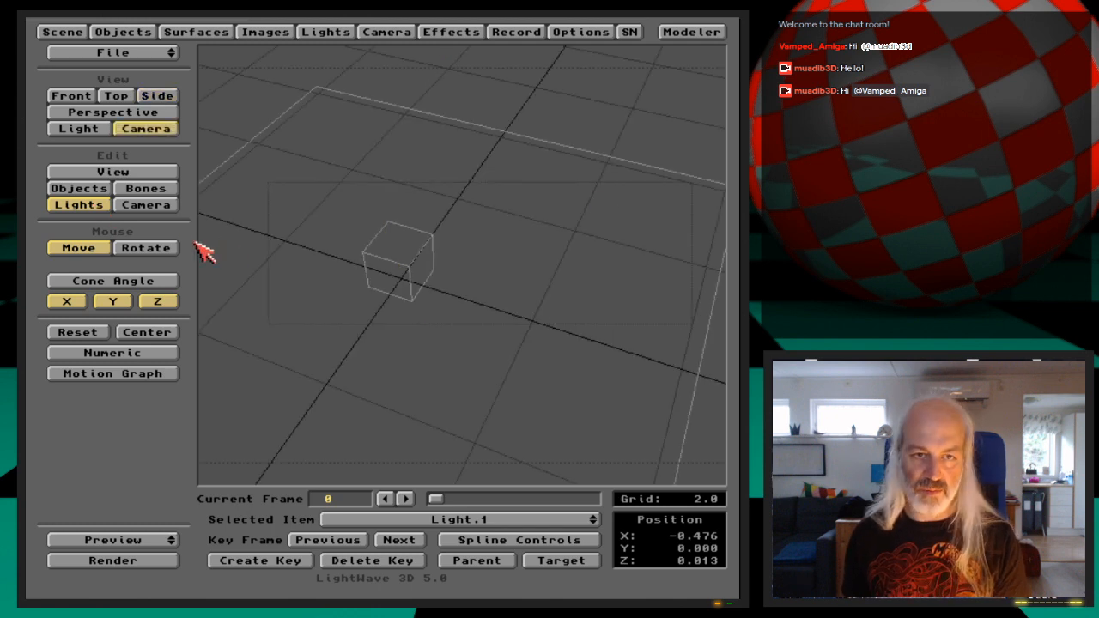
pyautogui.press('F9')
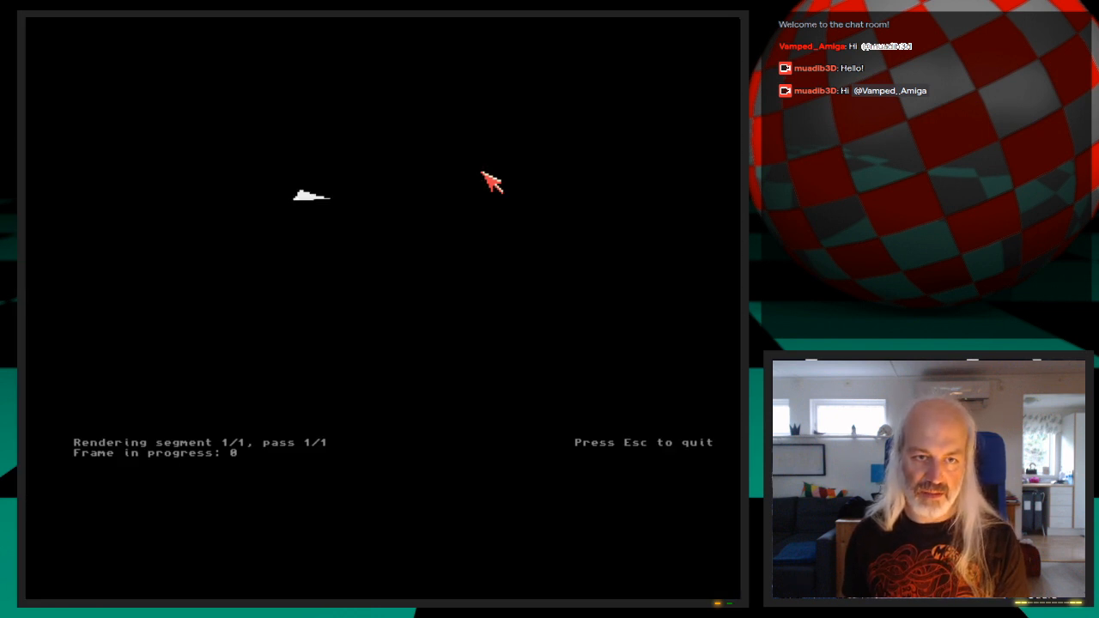
pyautogui.press('Escape')
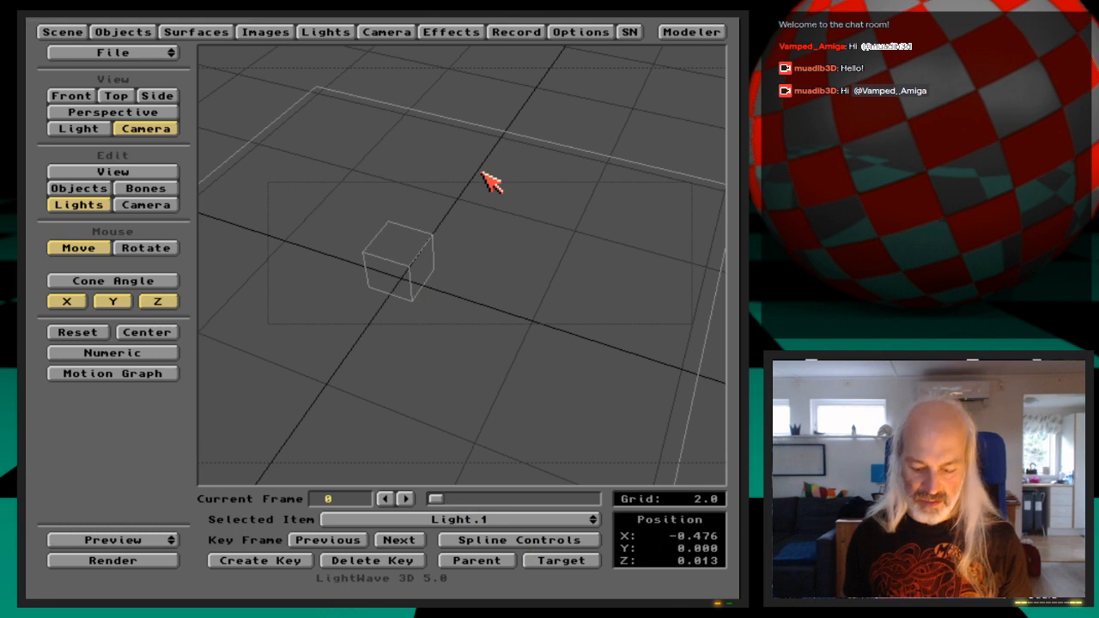
pyautogui.press('F9')
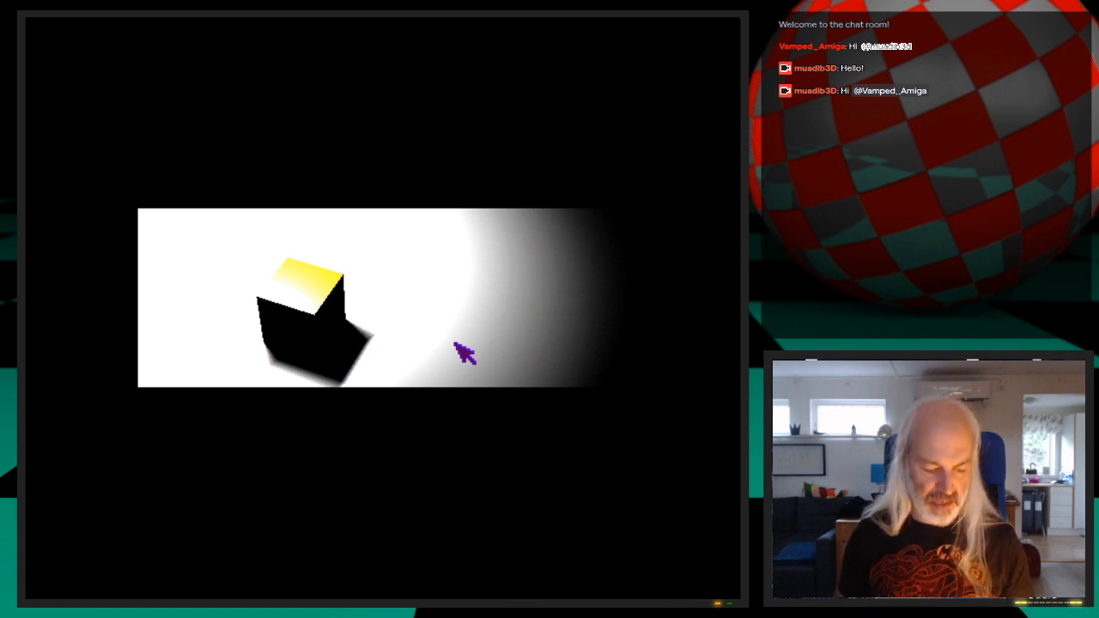
pyautogui.press('Escape')
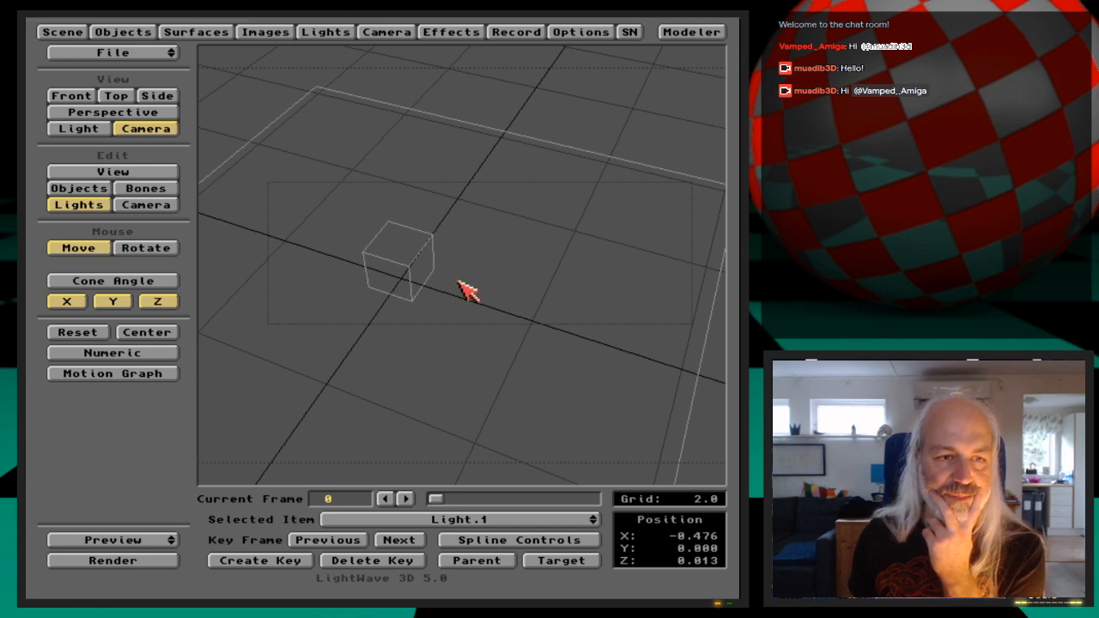
# Switch to Modeler and clear all existing geometry to start a new object.
pyautogui.click(137, 26)
pyautogui.click(146, 25)
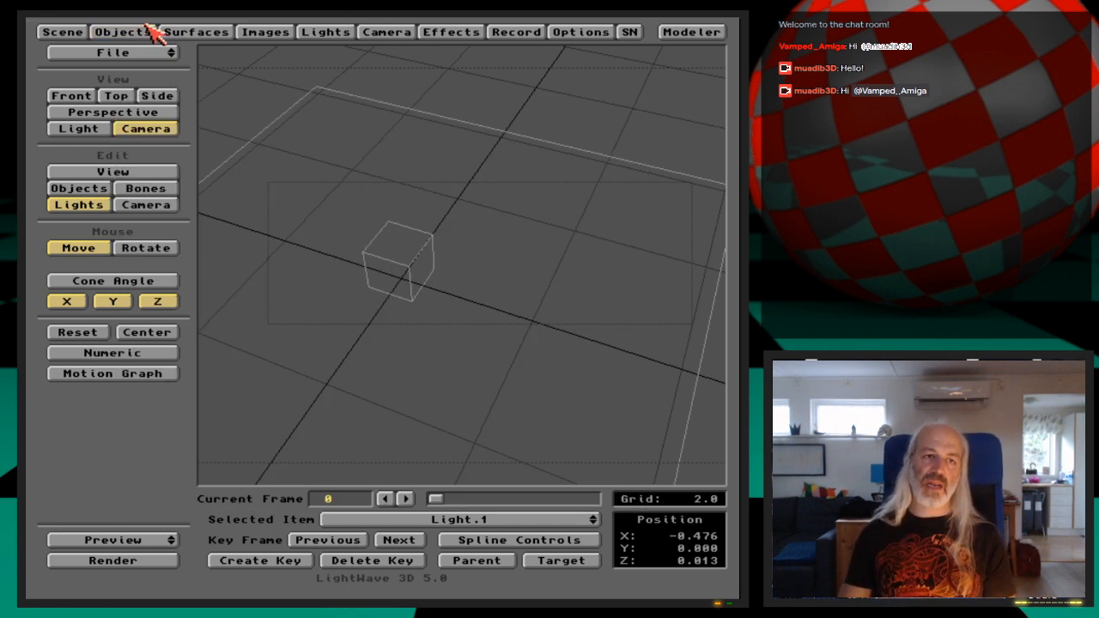
pyautogui.click(690, 33)
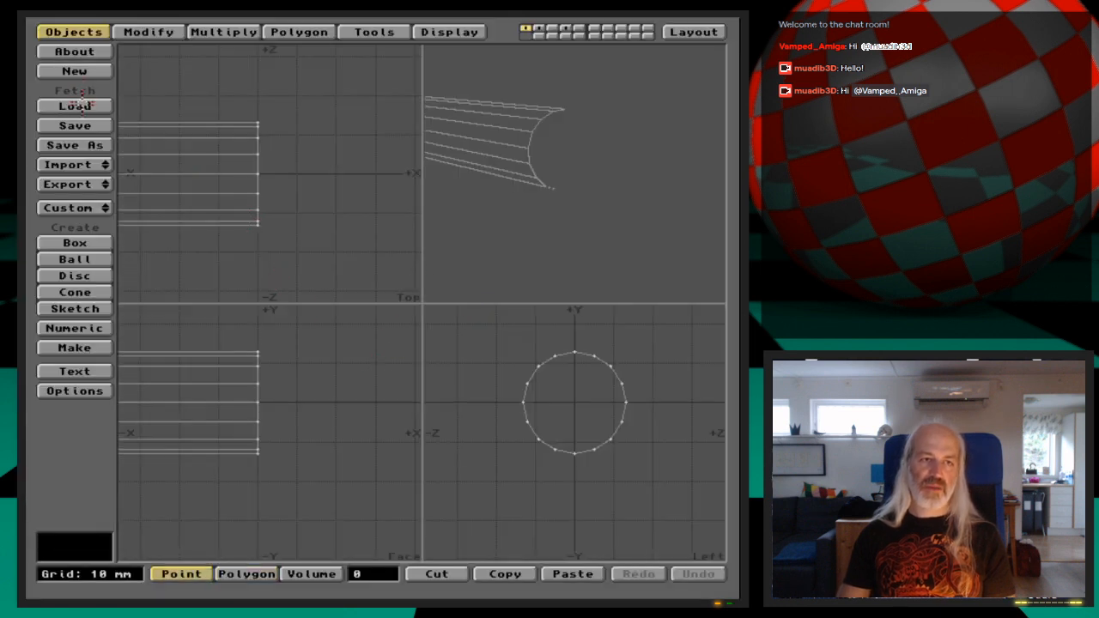
pyautogui.click(75, 69)
pyautogui.click(236, 322)
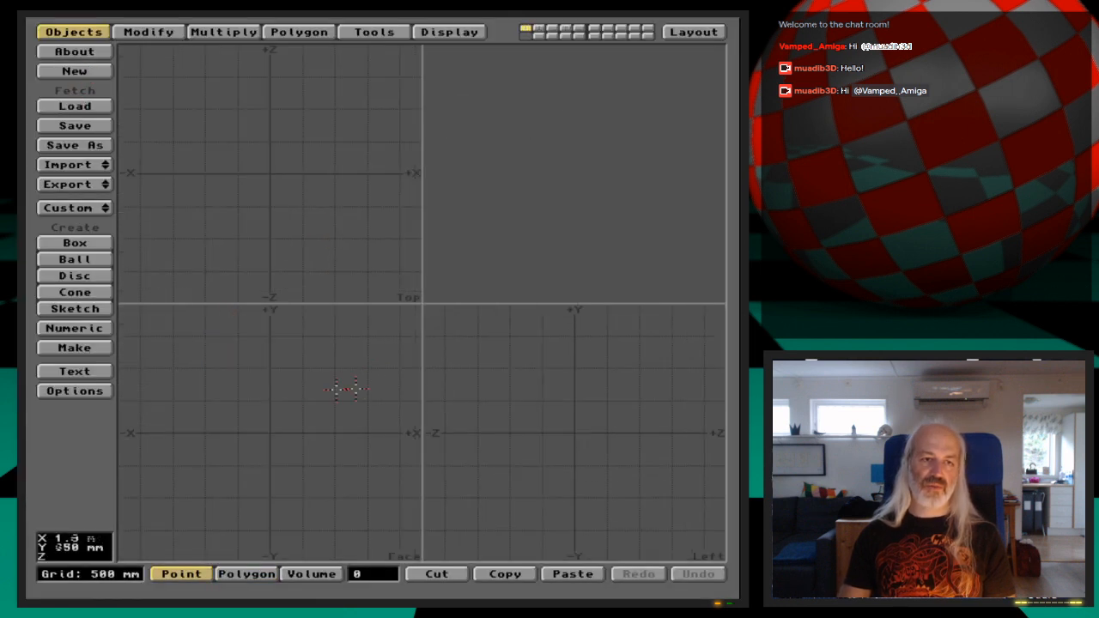
# Create two points in the Face view at X 0, Y 1.3 m and X -500 mm, Y 1.3 m.
pyautogui.click(85, 243)
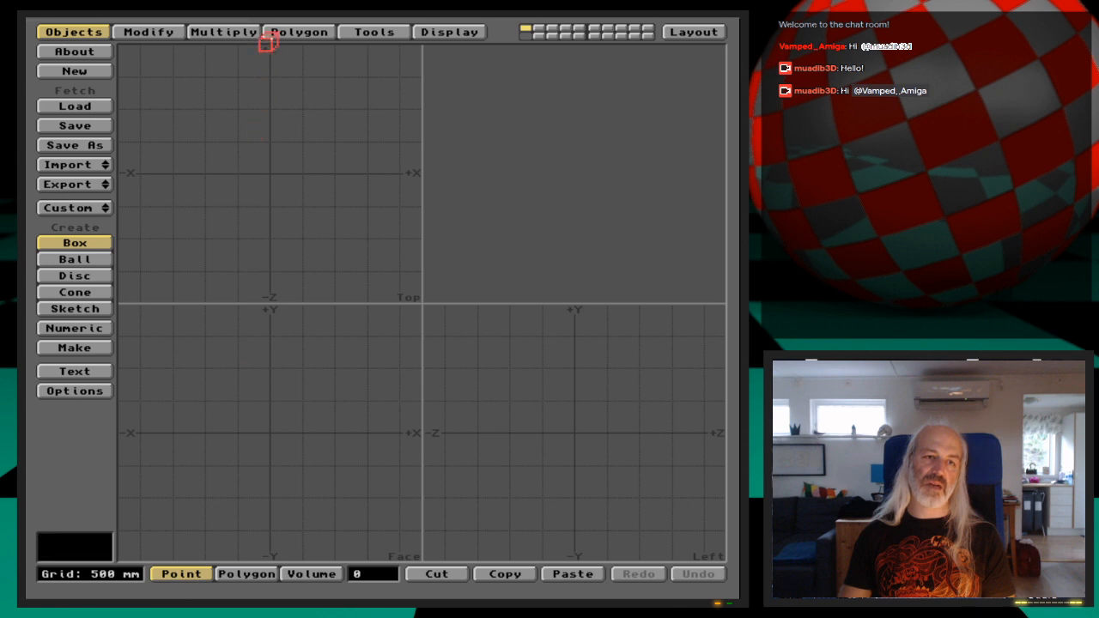
pyautogui.click(307, 31)
pyautogui.click(84, 67)
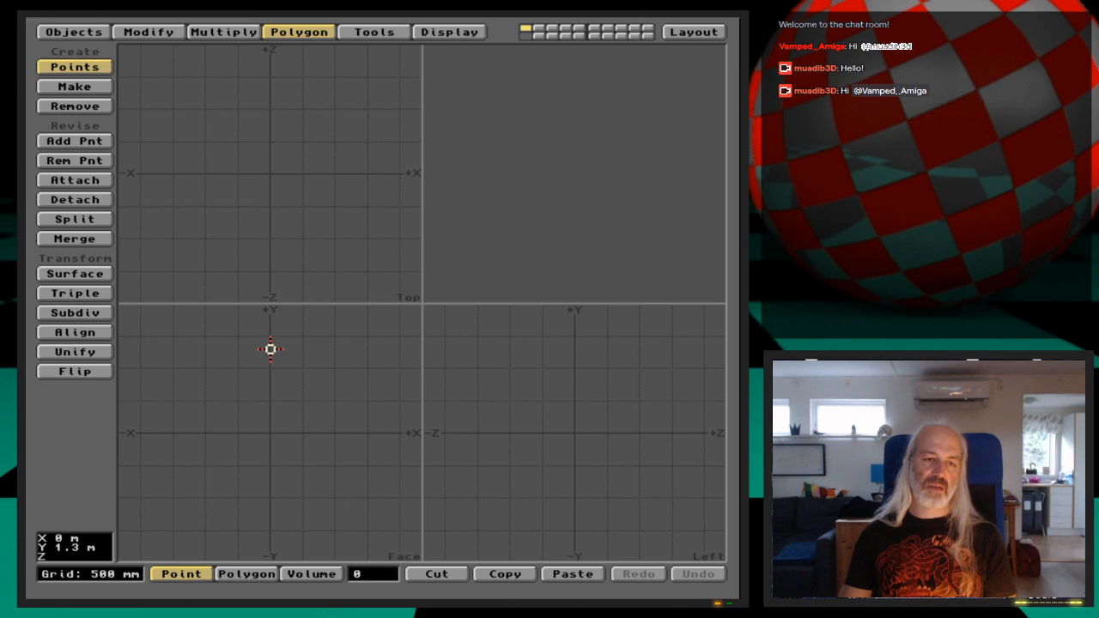
pyautogui.click(270, 349)
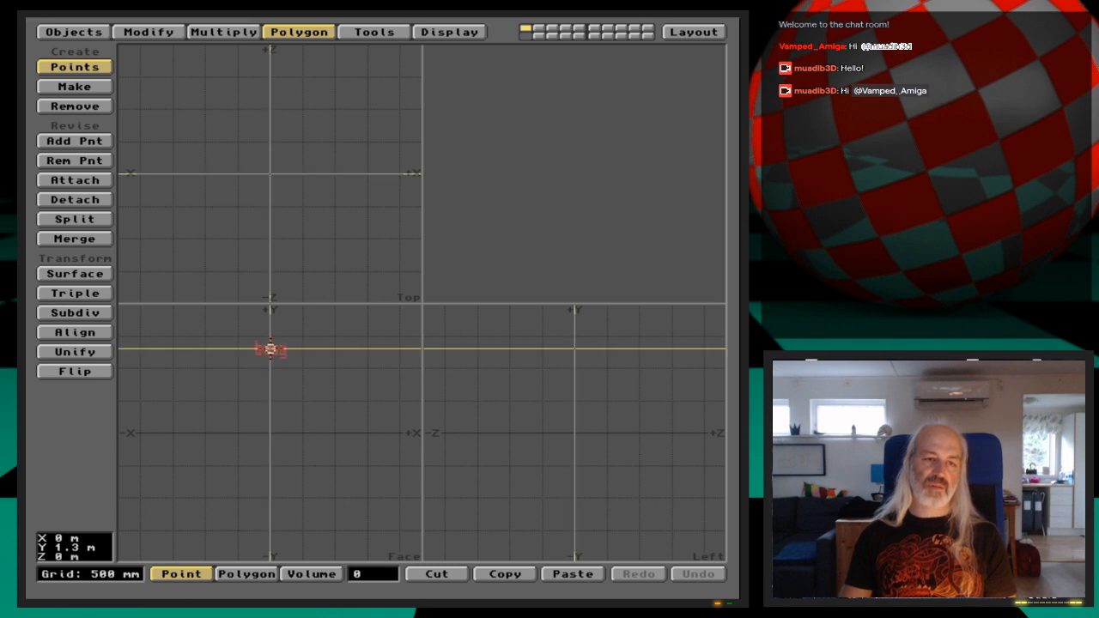
pyautogui.click(237, 349)
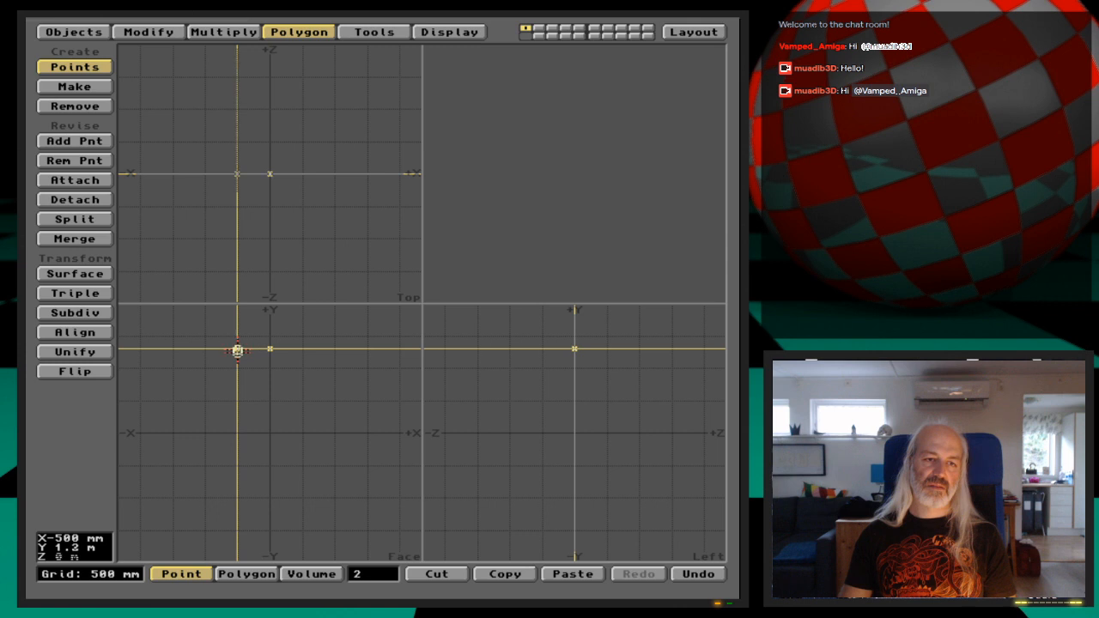
# Add three outline points in the Face view at about X -500 mm, Y 450 mm; X -1 m, Y -400 mm; and X 0, Y -1.1 m.
pyautogui.rightClick(237, 396)
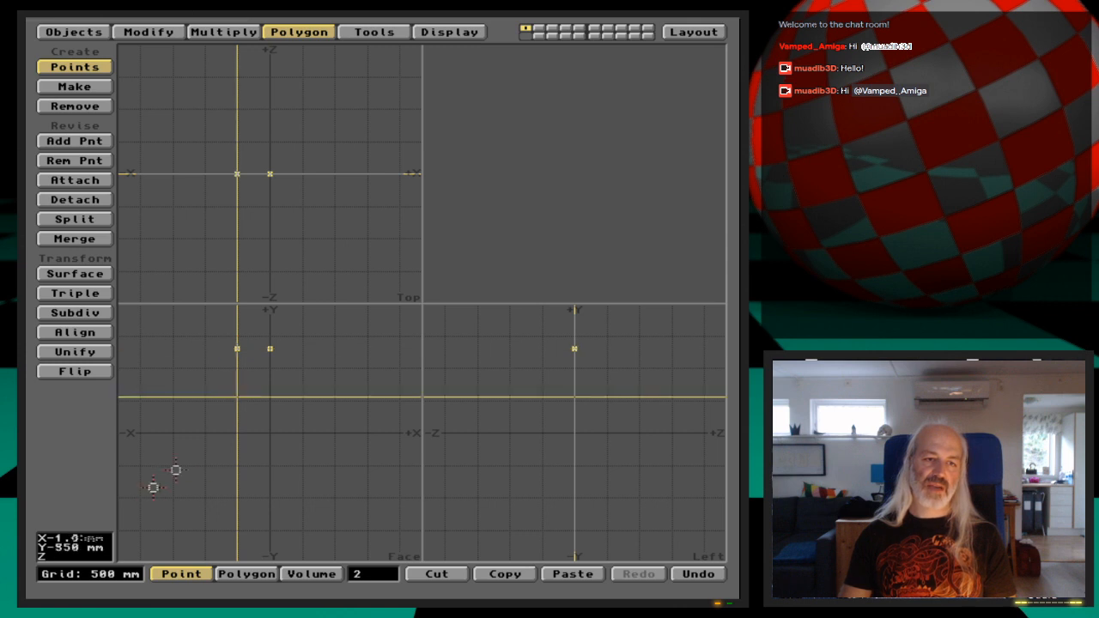
pyautogui.click(205, 458)
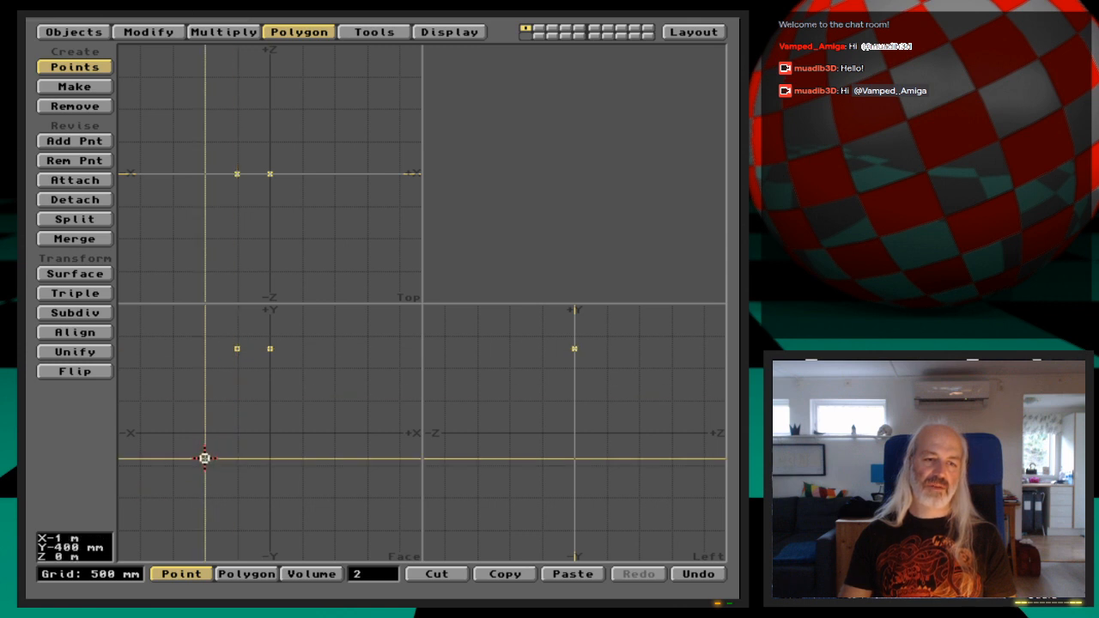
pyautogui.click(238, 404)
pyautogui.rightClick(238, 404)
pyautogui.click(206, 458)
pyautogui.rightClick(206, 459)
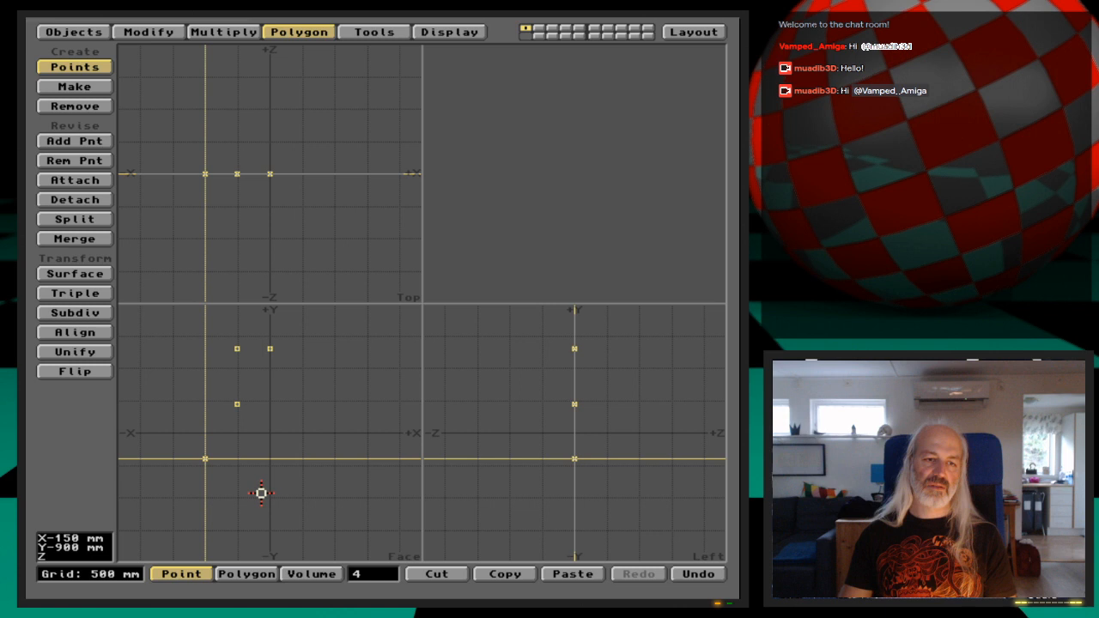
pyautogui.click(271, 503)
pyautogui.rightClick(271, 503)
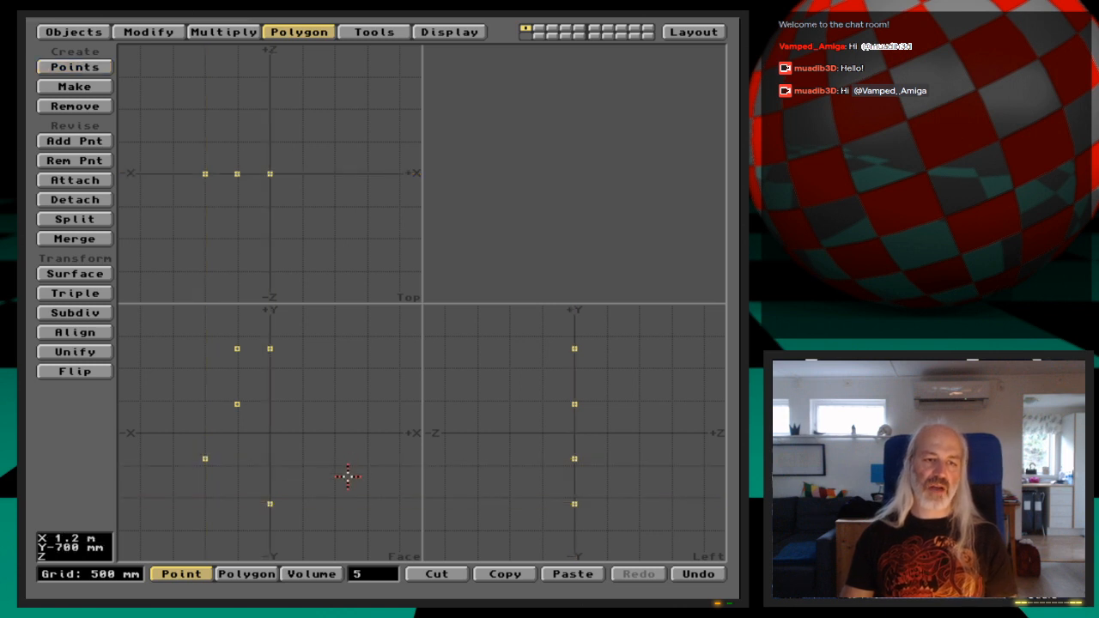
# Deselect the two points on the Y axis and mirror the remaining three points across X 0.
pyautogui.click(269, 349)
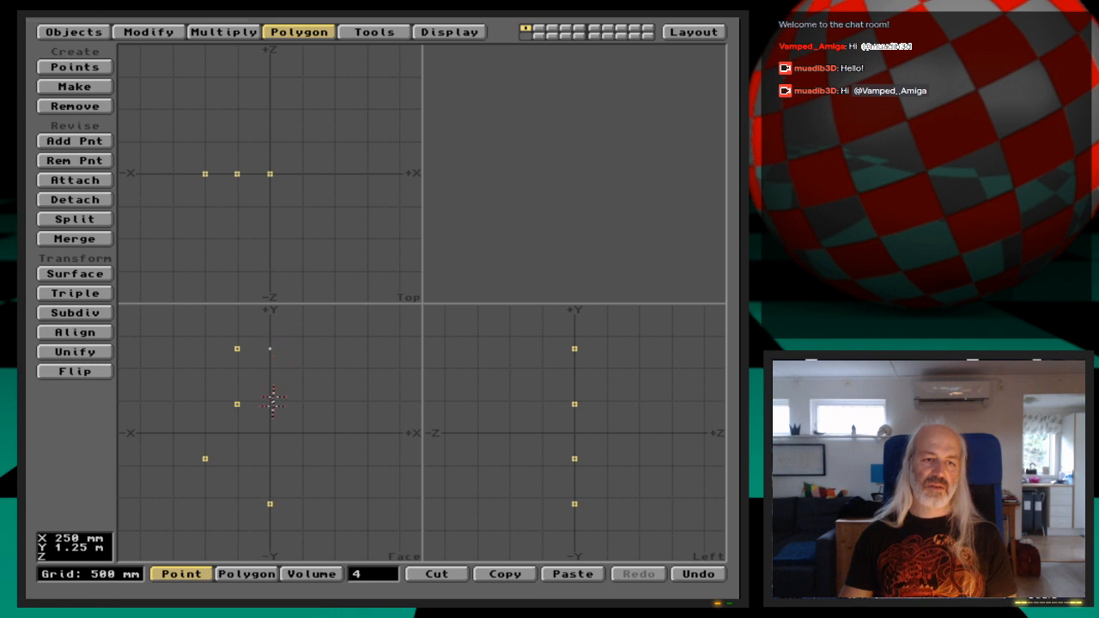
pyautogui.click(269, 503)
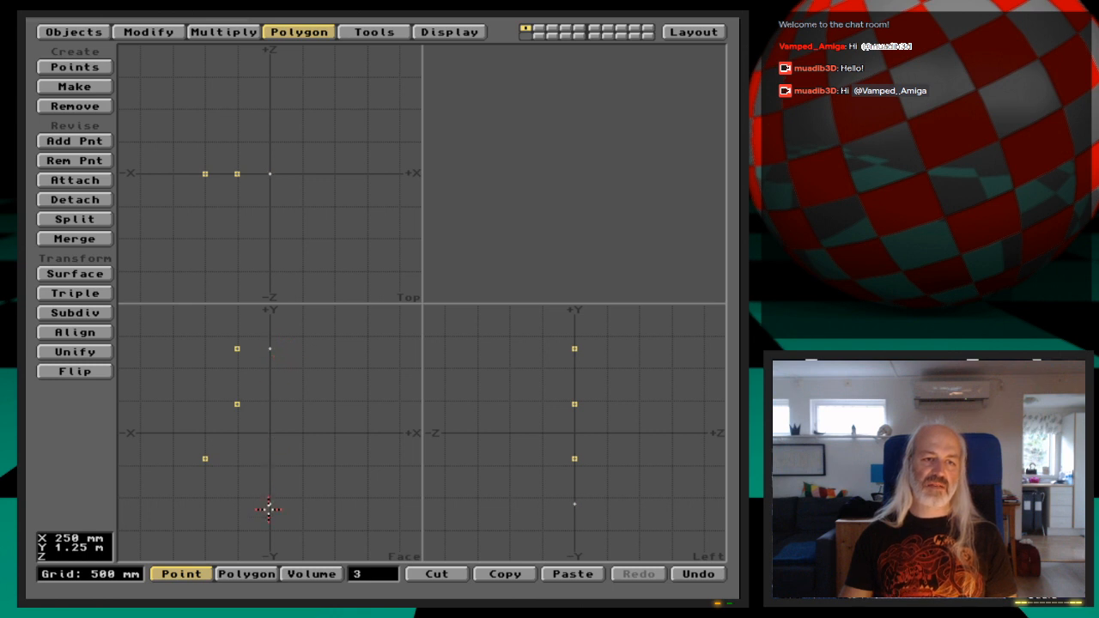
pyautogui.click(201, 33)
pyautogui.click(74, 84)
pyautogui.click(275, 409)
pyautogui.moveTo(276, 409); pyautogui.dragTo(269, 409)
pyautogui.press('Return')
pyautogui.press('space')
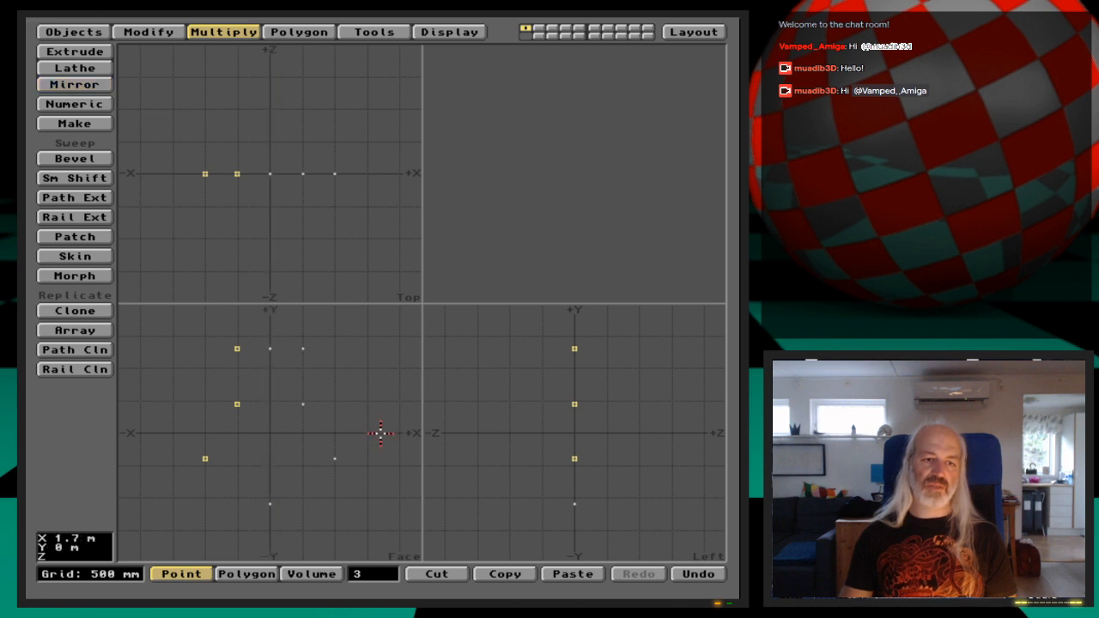
# Try a curve through the outline points starting from the top centre point and skipping the inner point on the +X side, and undo it.
pyautogui.click(370, 575)
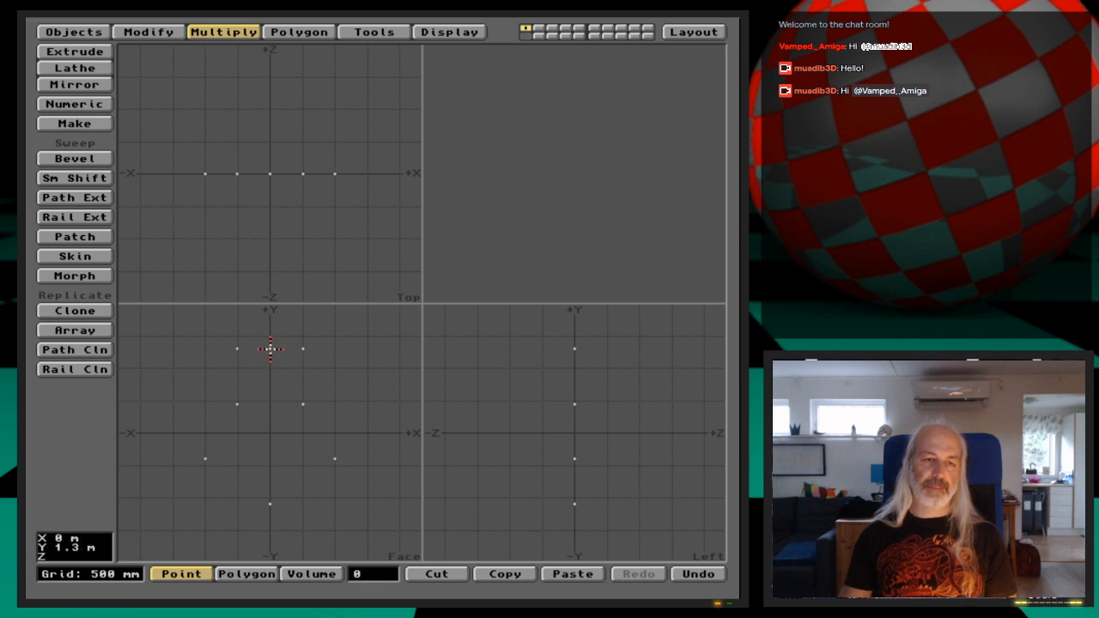
pyautogui.click(270, 348)
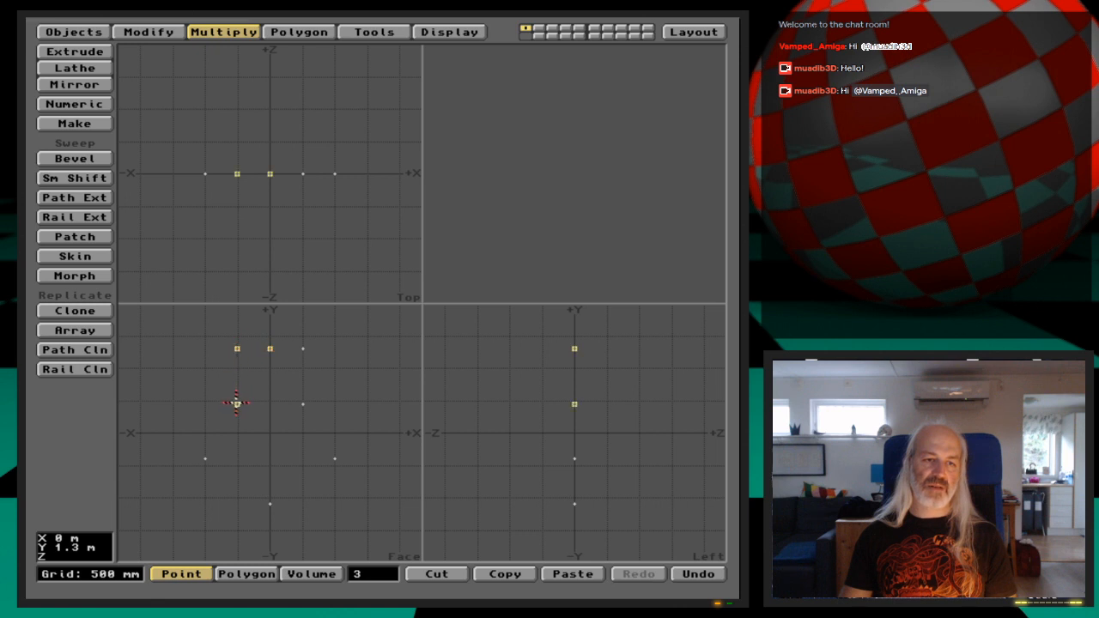
pyautogui.click(269, 504)
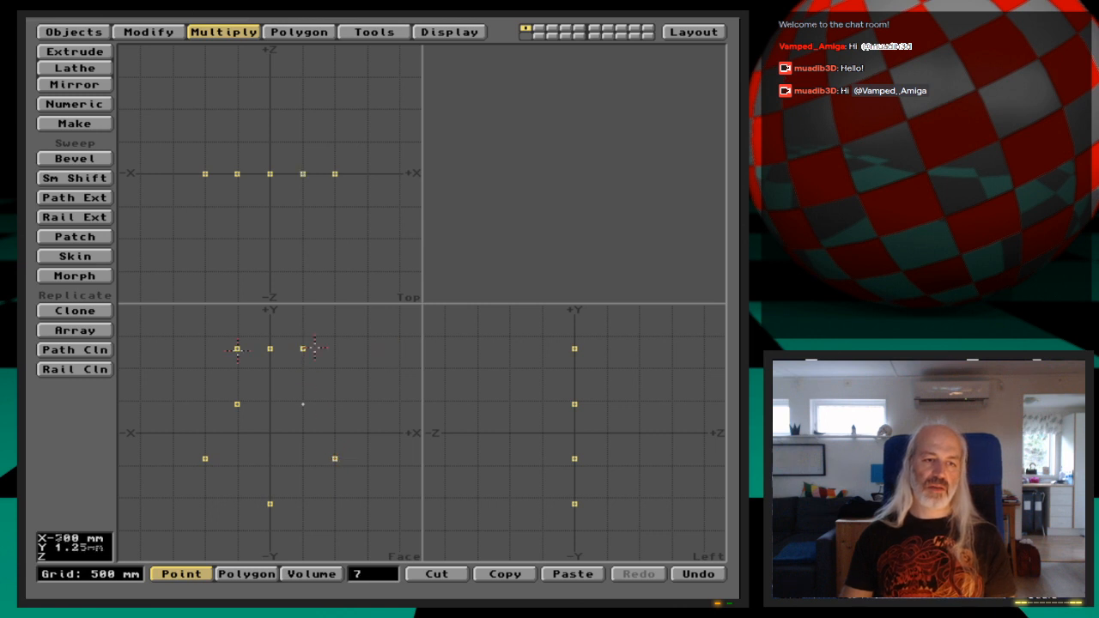
pyautogui.click(317, 32)
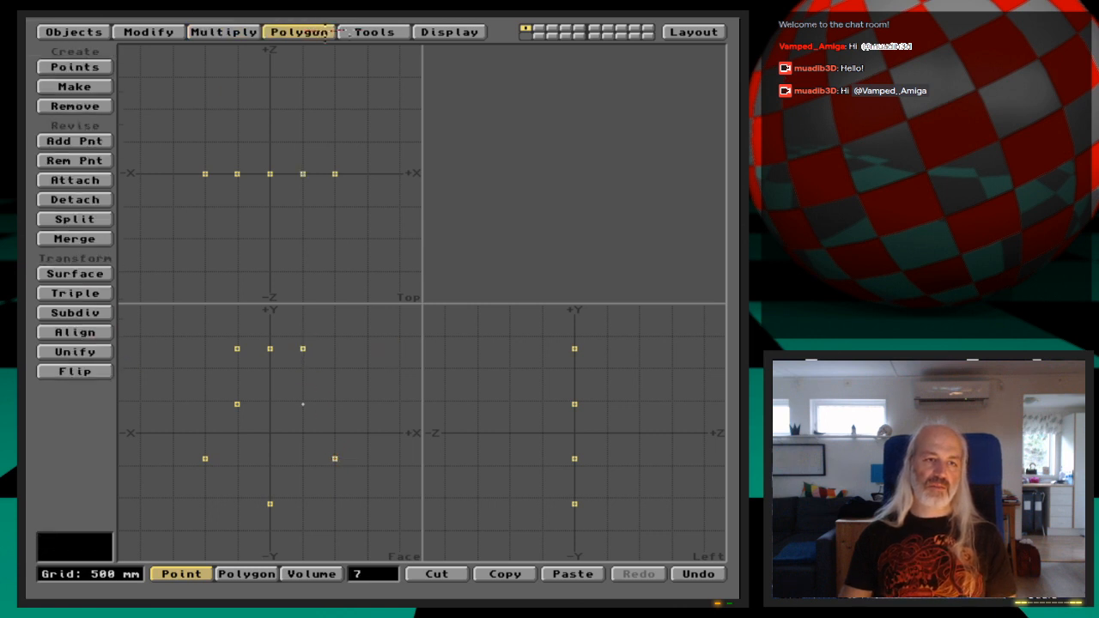
pyautogui.click(342, 31)
pyautogui.click(99, 297)
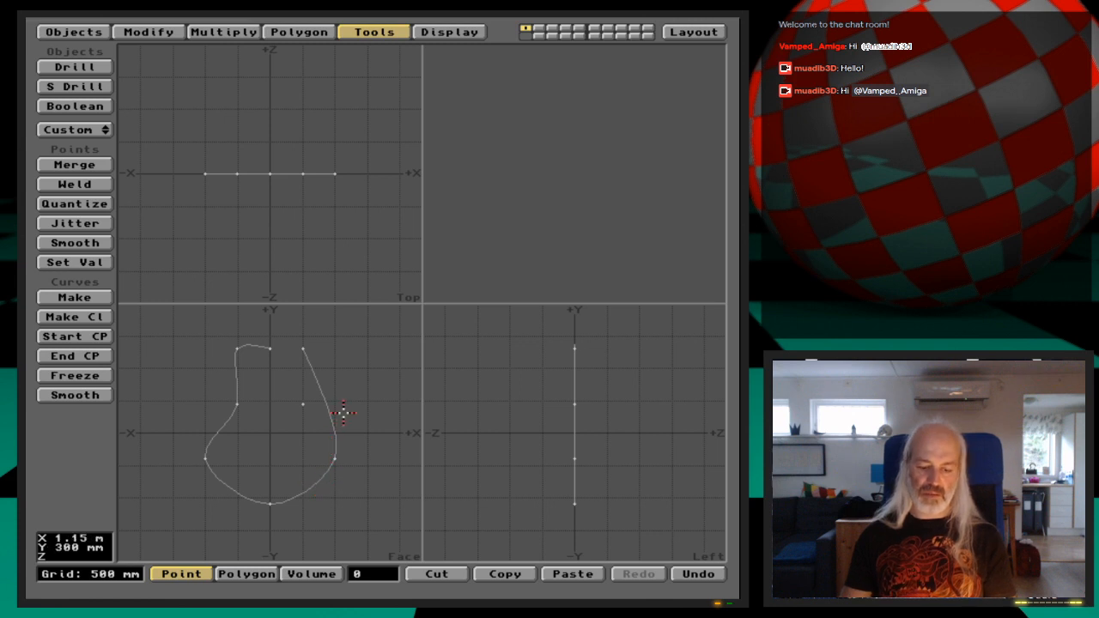
pyautogui.press('u')
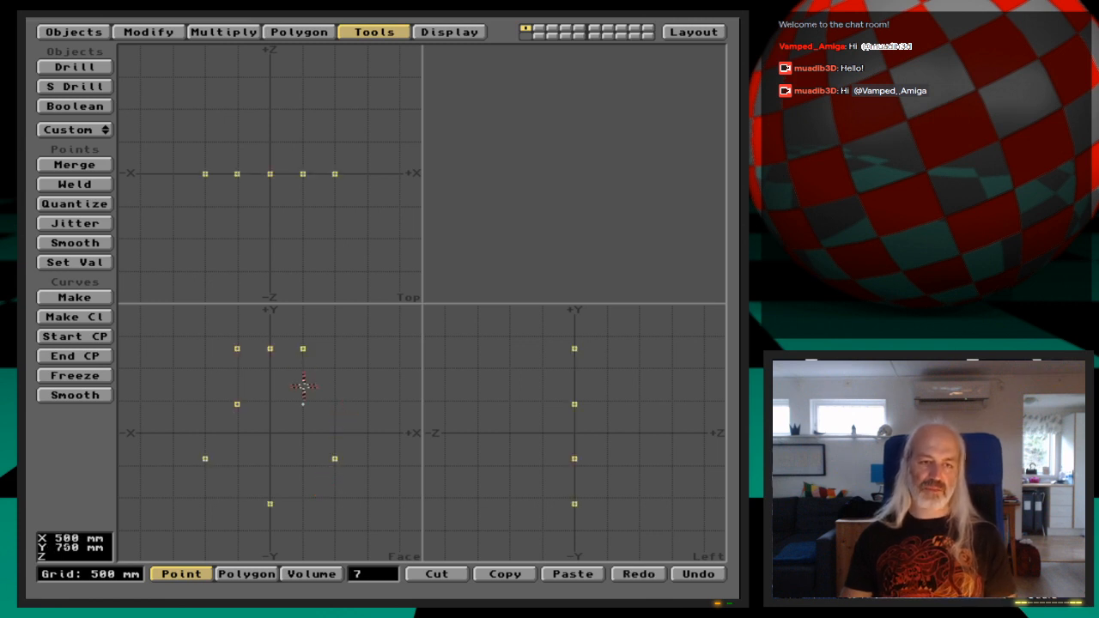
# Reselect the outline points in order from the upper +X corner around to the lower +X point and make an open curve through them.
pyautogui.click(356, 573)
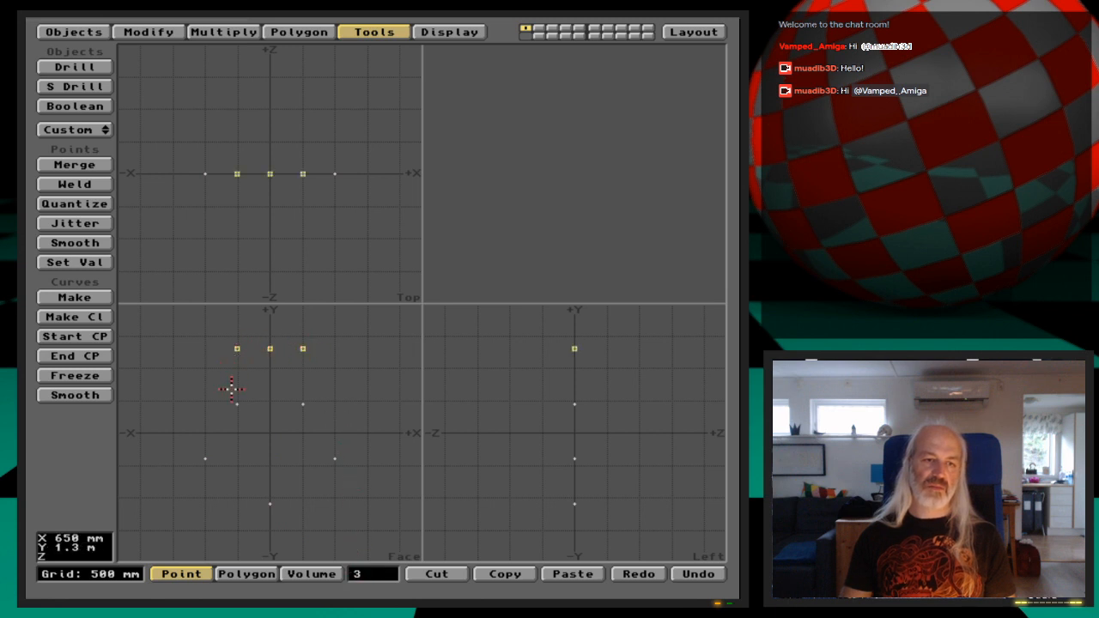
pyautogui.click(203, 457)
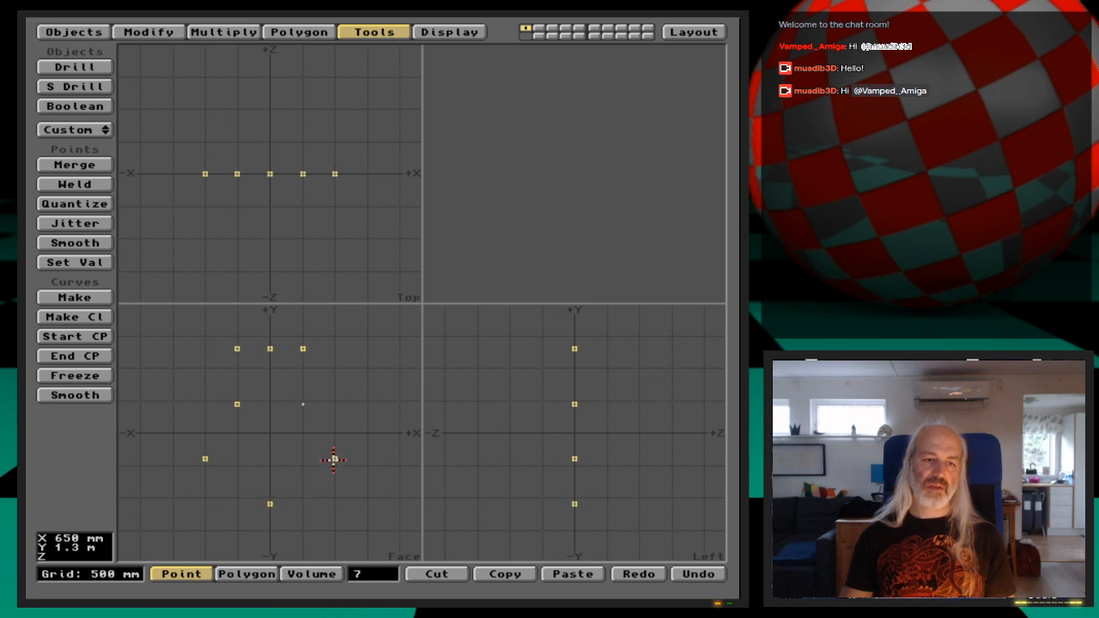
pyautogui.click(101, 297)
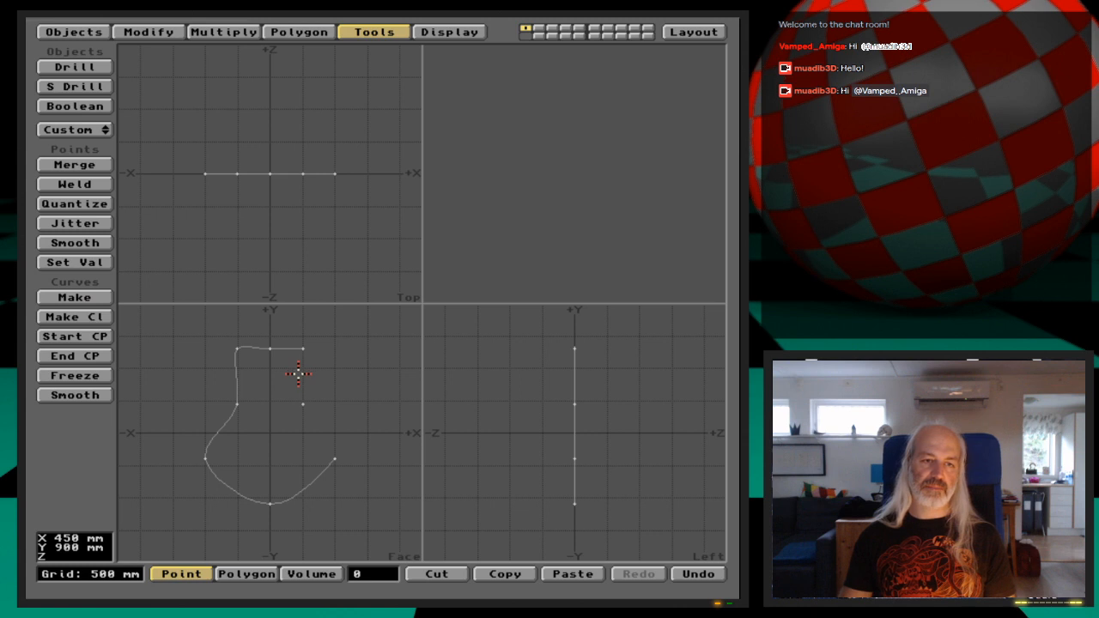
# Move the two neck points on the -X side of the curve 250 mm inward and deselect them.
pyautogui.click(238, 348)
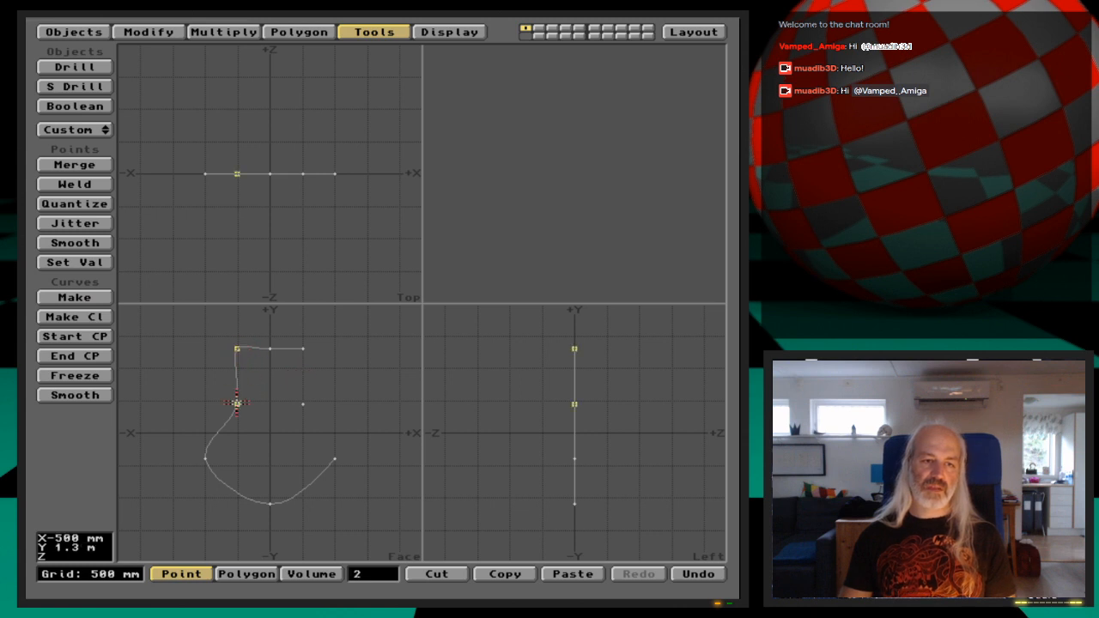
pyautogui.press('t')
pyautogui.moveTo(256, 374); pyautogui.dragTo(274, 375)
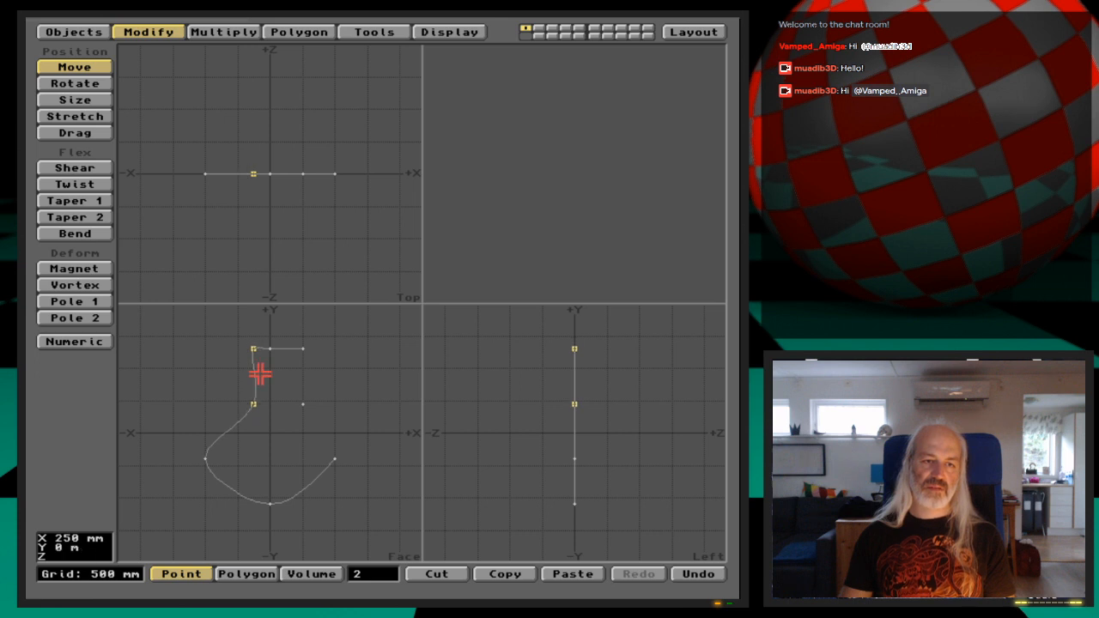
pyautogui.press('space')
pyautogui.click(363, 575)
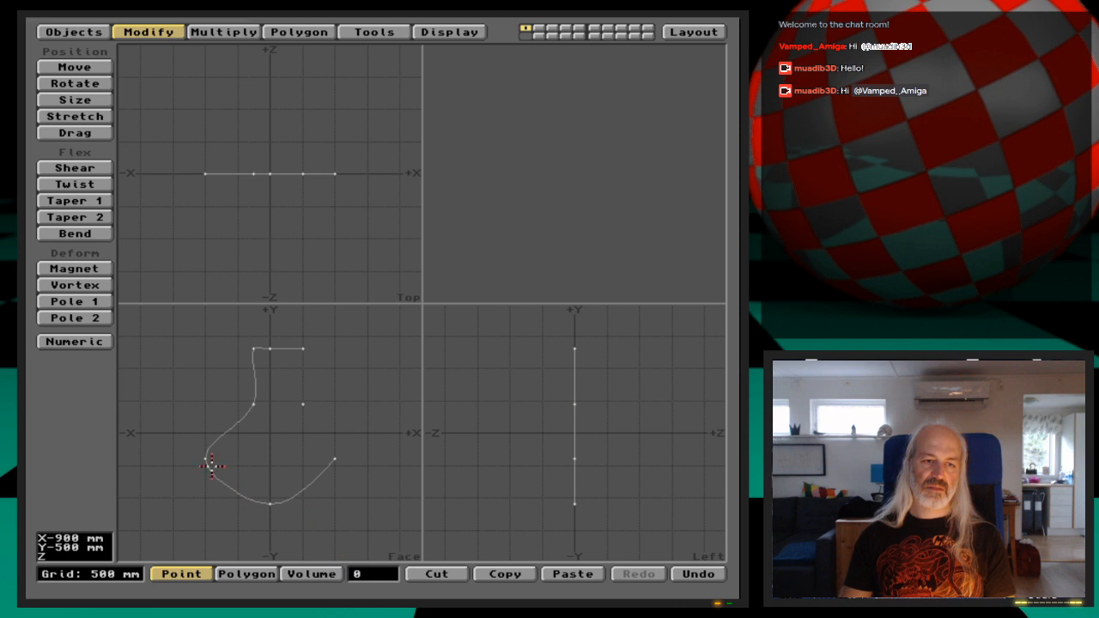
# Drag the curve's widest point on the -X side inward and slightly down to about X -750 mm, Y -550 mm.
pyautogui.hotkey('ctrl', 't')
pyautogui.moveTo(206, 461); pyautogui.dragTo(221, 468)
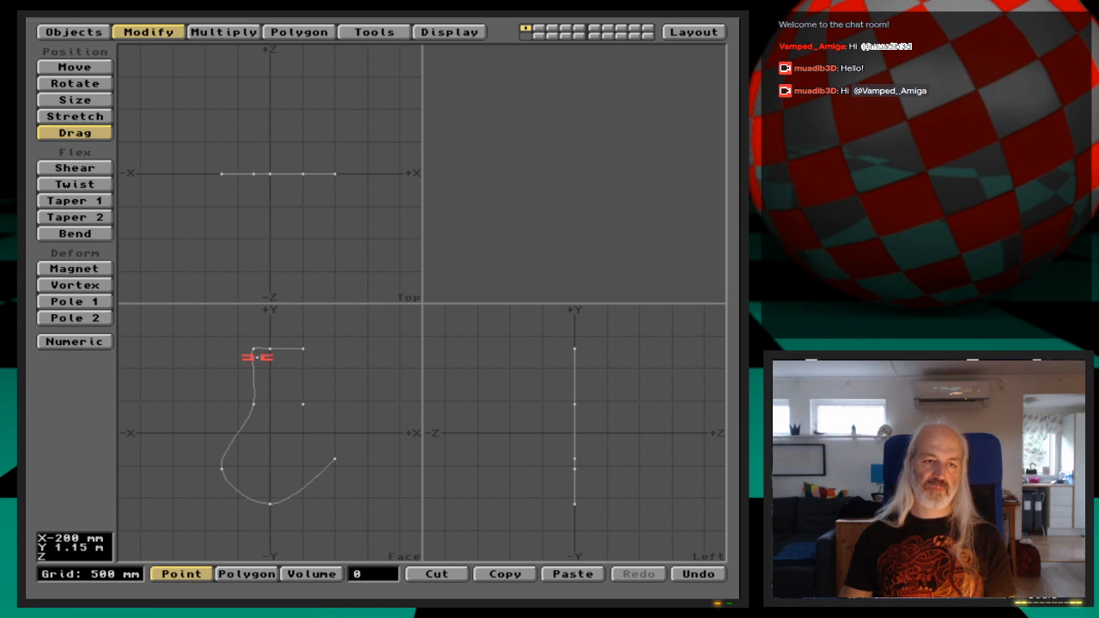
pyautogui.press('space')
# Select the curve and add points on both sides of its upper -X corner to sharpen the corner.
pyautogui.press('g')
pyautogui.press('.')
pyautogui.press('.')
pyautogui.press('.')
pyautogui.press('.')
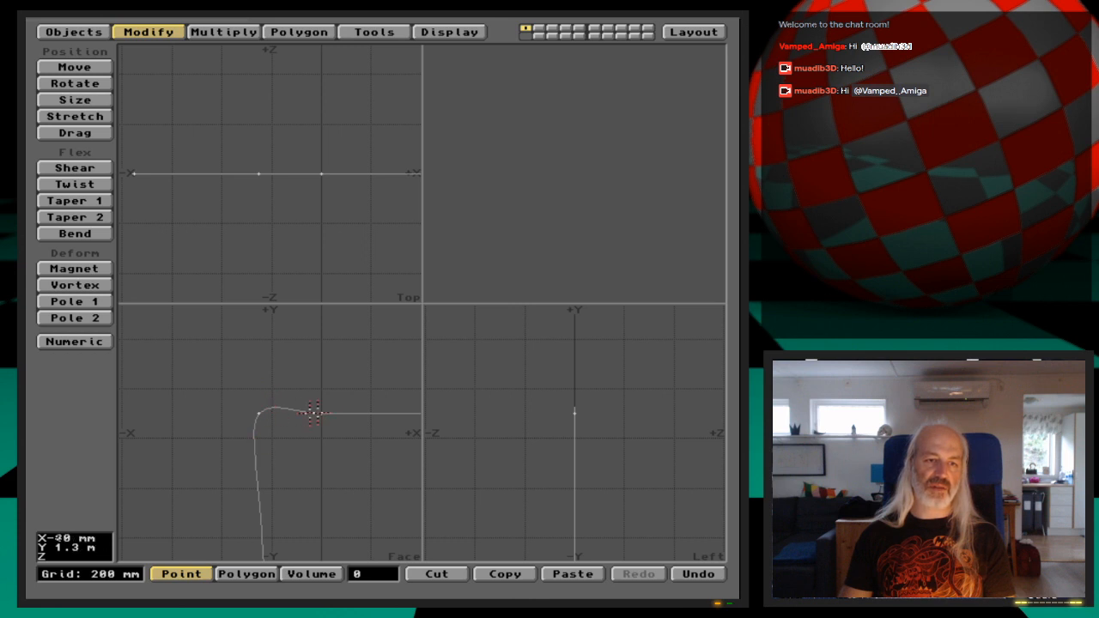
pyautogui.click(236, 32)
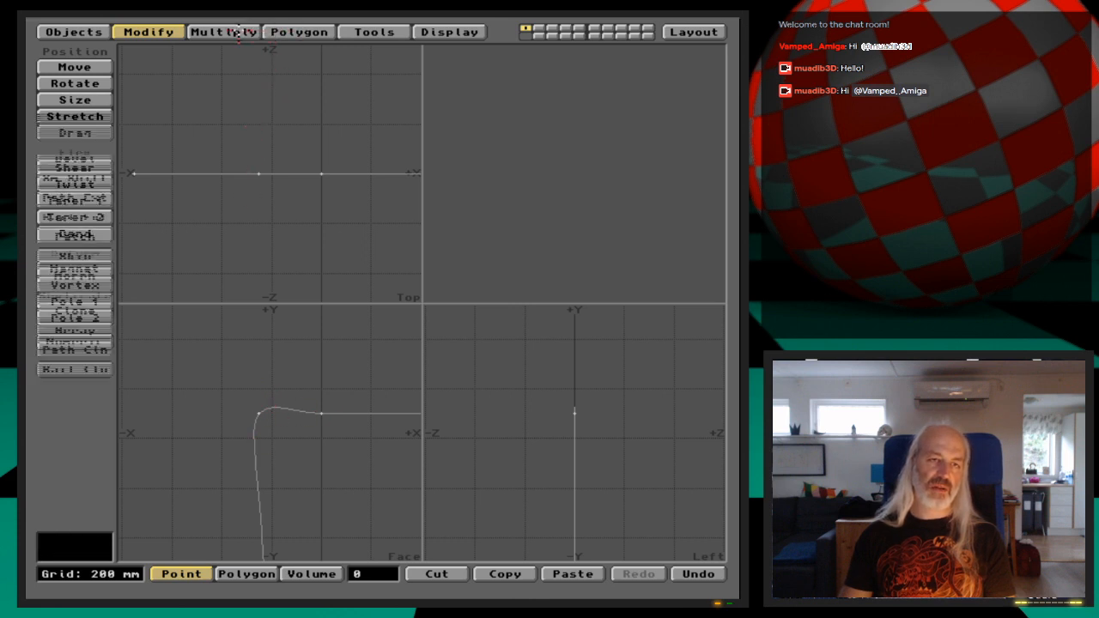
pyautogui.click(299, 32)
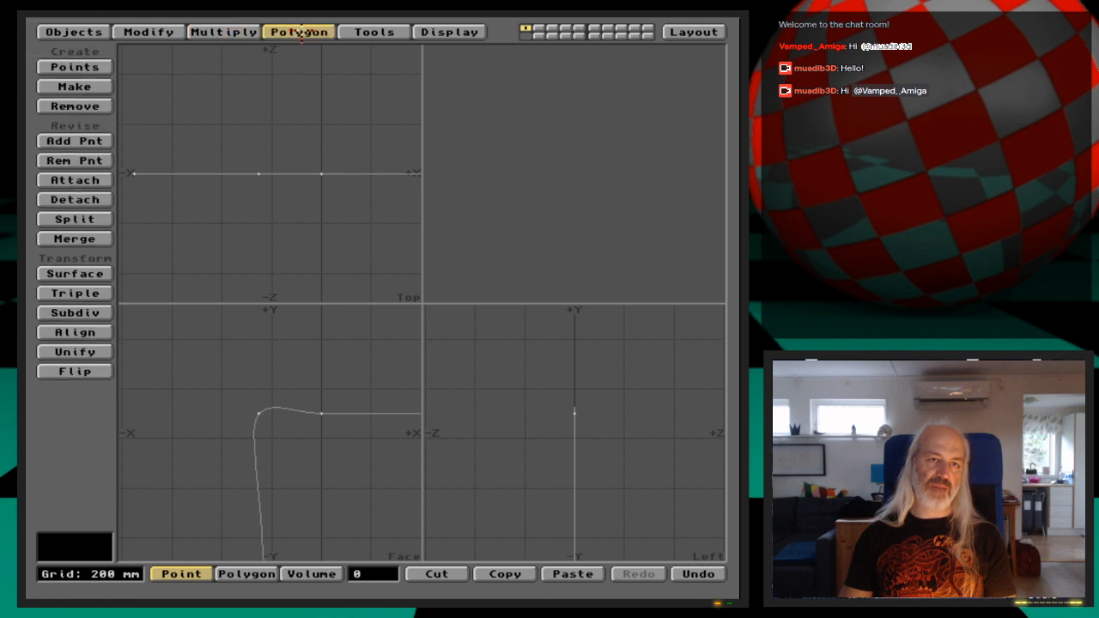
pyautogui.click(206, 32)
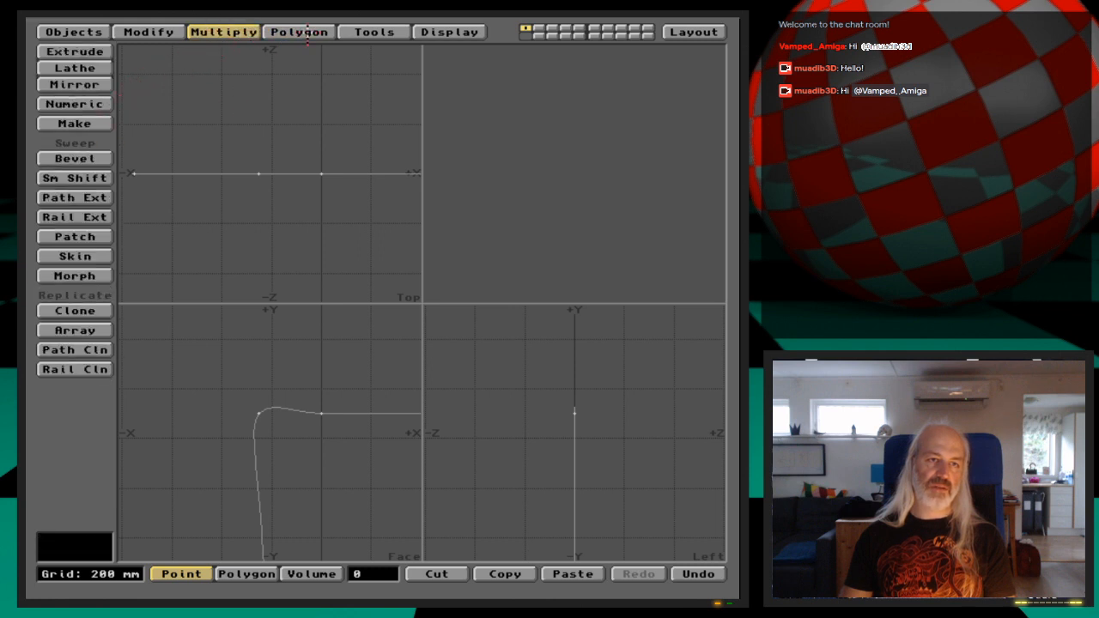
pyautogui.click(303, 32)
pyautogui.press('space')
pyautogui.click(313, 407)
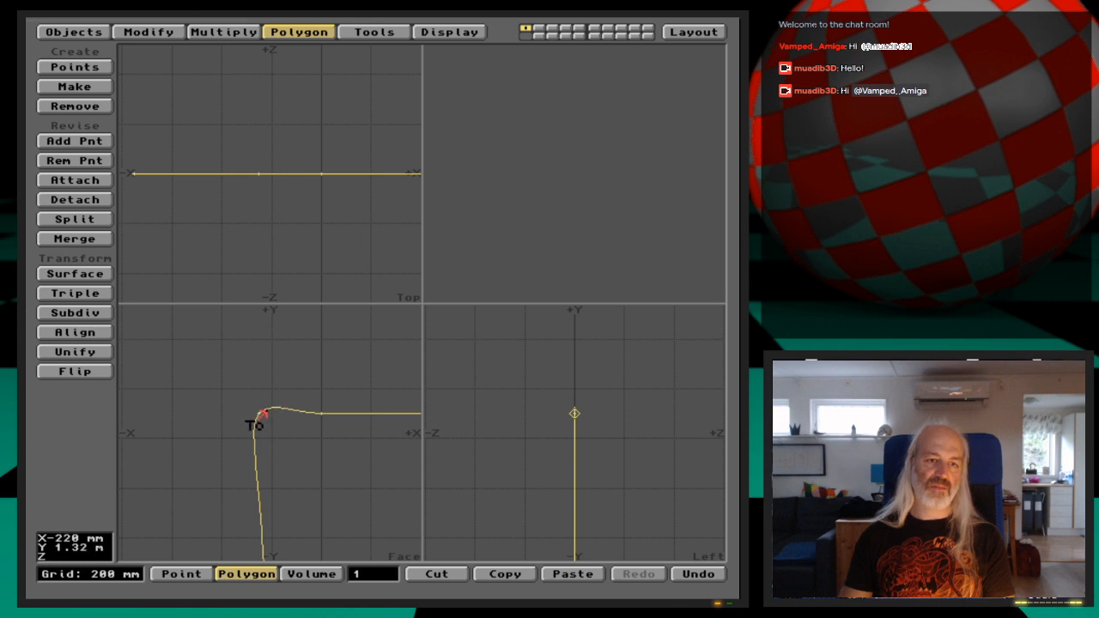
pyautogui.click(260, 413)
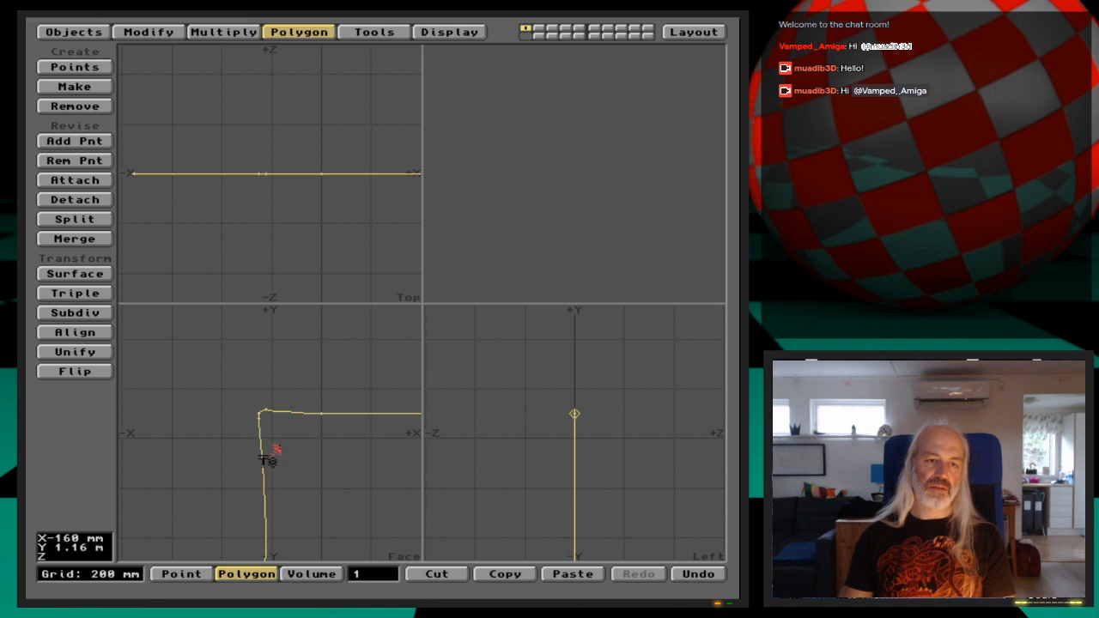
# Deselect the curve and drag the added point on its top edge down to level that edge beside the corner.
pyautogui.press('g')
pyautogui.press('.')
pyautogui.press('.')
pyautogui.press('.')
pyautogui.press('.')
pyautogui.press(',')
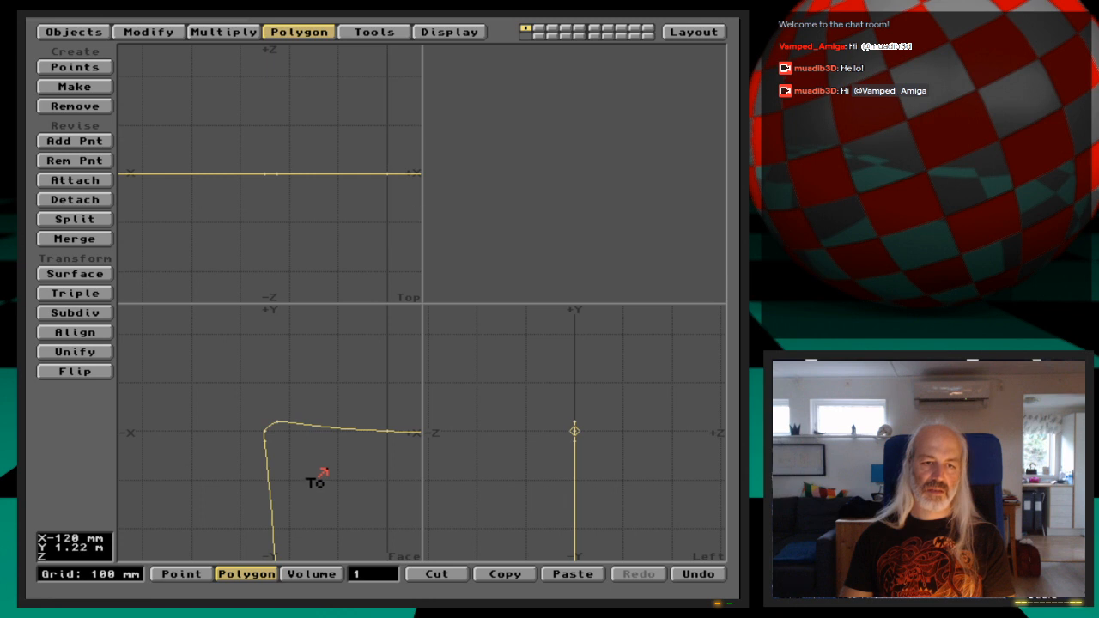
pyautogui.click(371, 573)
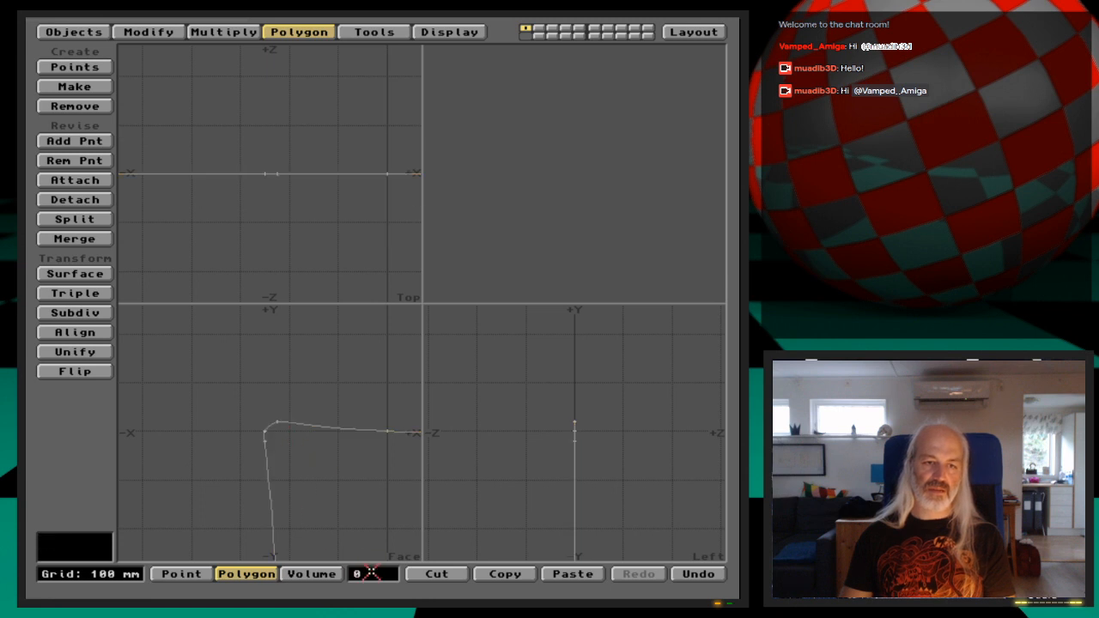
pyautogui.hotkey('ctrl', 't')
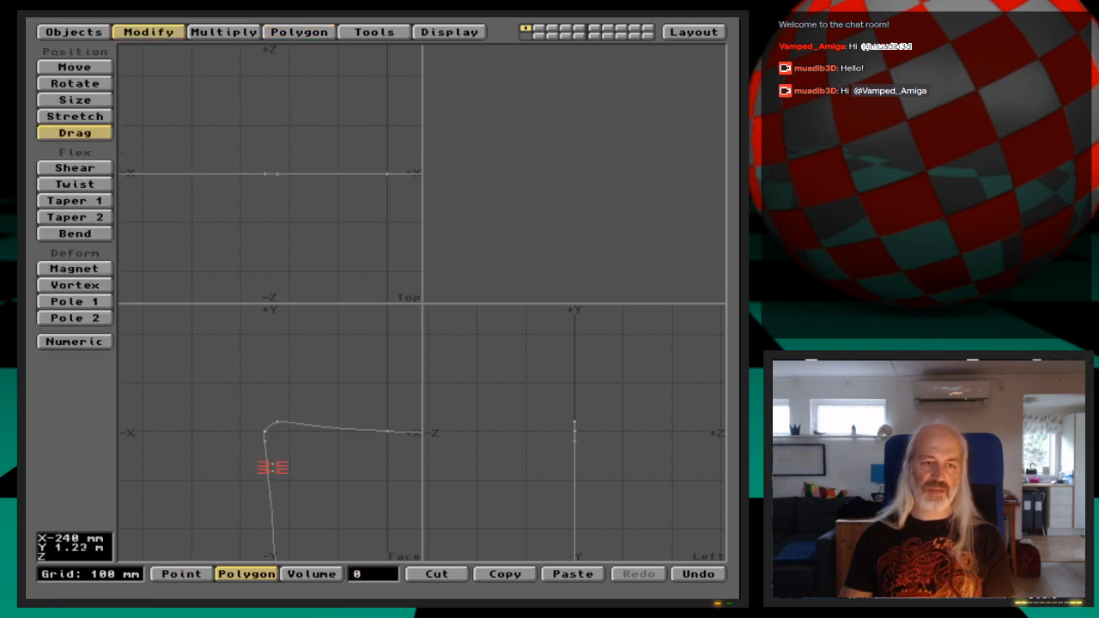
pyautogui.moveTo(276, 422); pyautogui.dragTo(276, 427)
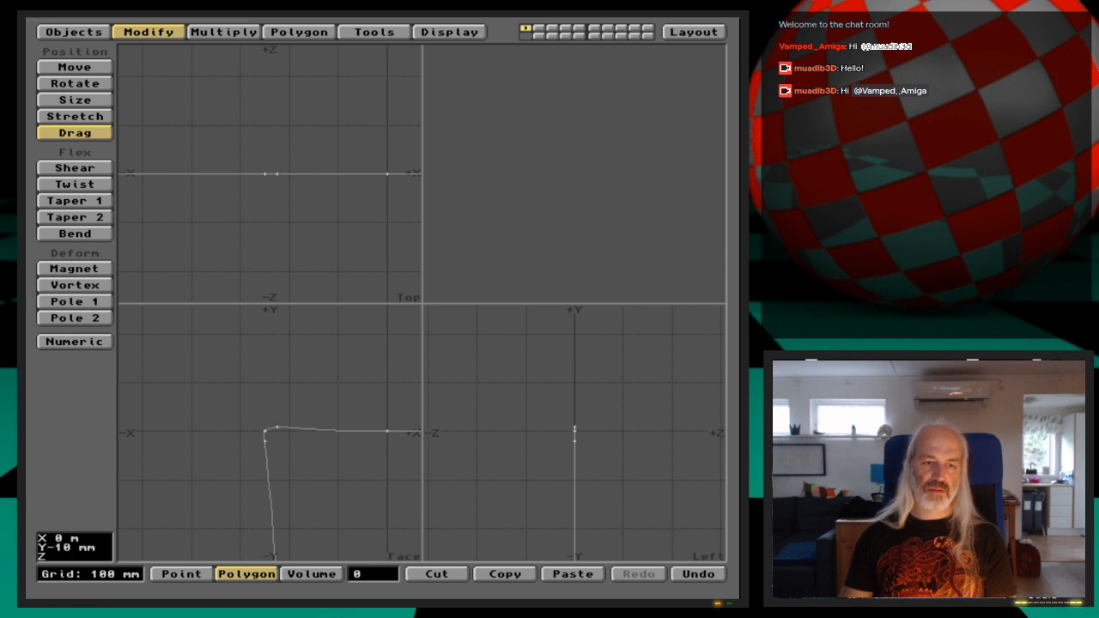
pyautogui.moveTo(277, 430); pyautogui.dragTo(279, 424)
pyautogui.press(',')
pyautogui.press(',')
pyautogui.press(',')
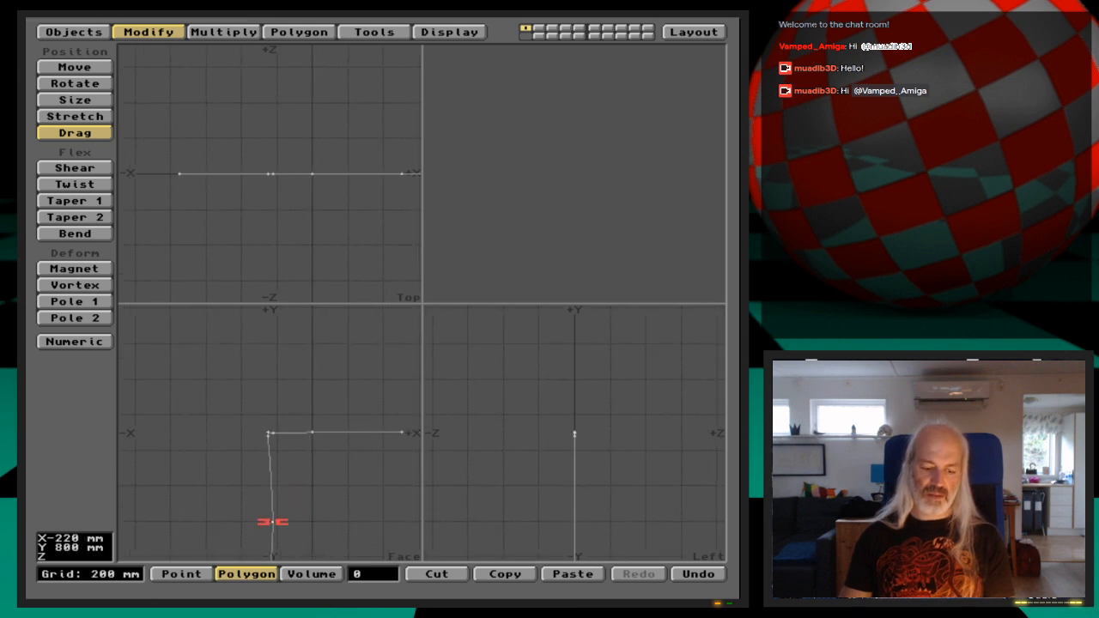
# Drag the point at the curve's upper -X corner about 2 mm down to tidy the corner.
pyautogui.press('g')
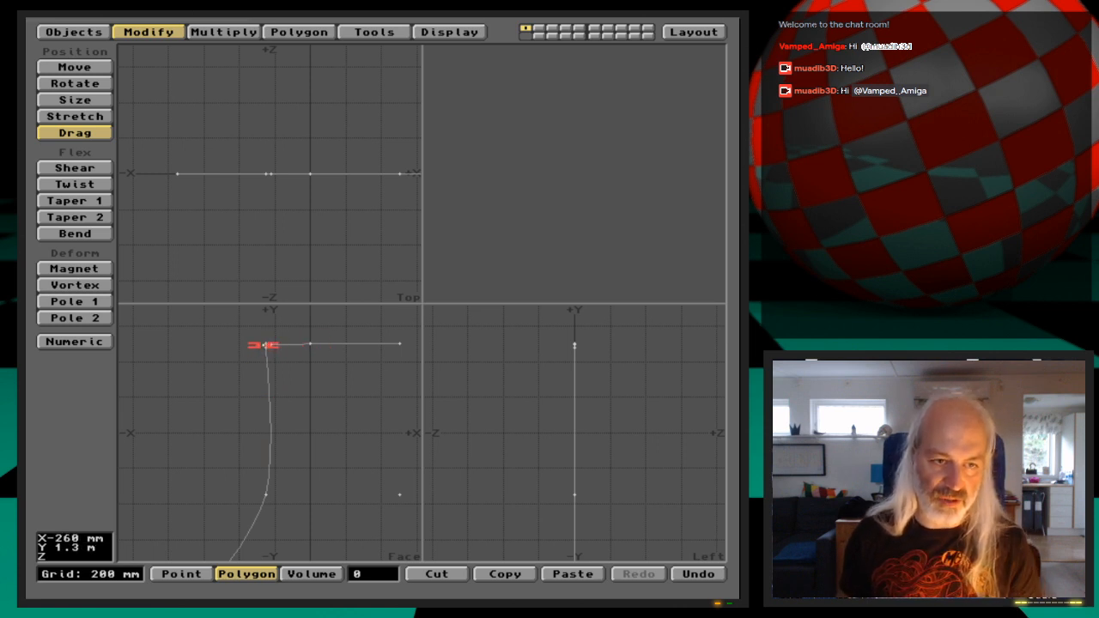
pyautogui.press('g')
pyautogui.press('.')
pyautogui.press('.')
pyautogui.press('.')
pyautogui.press('.')
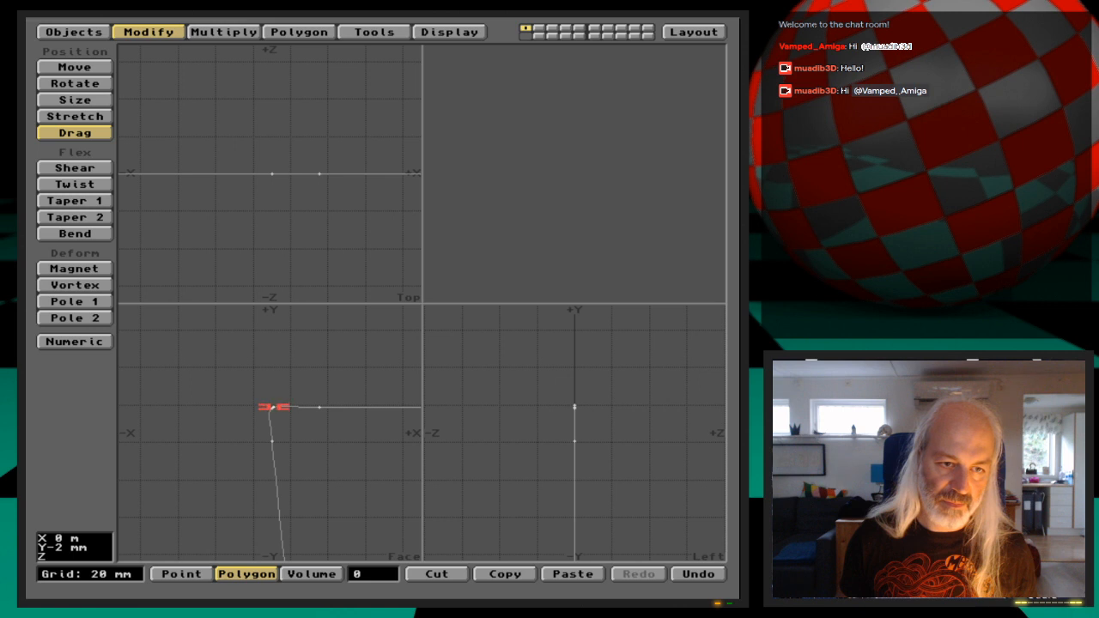
pyautogui.press('space')
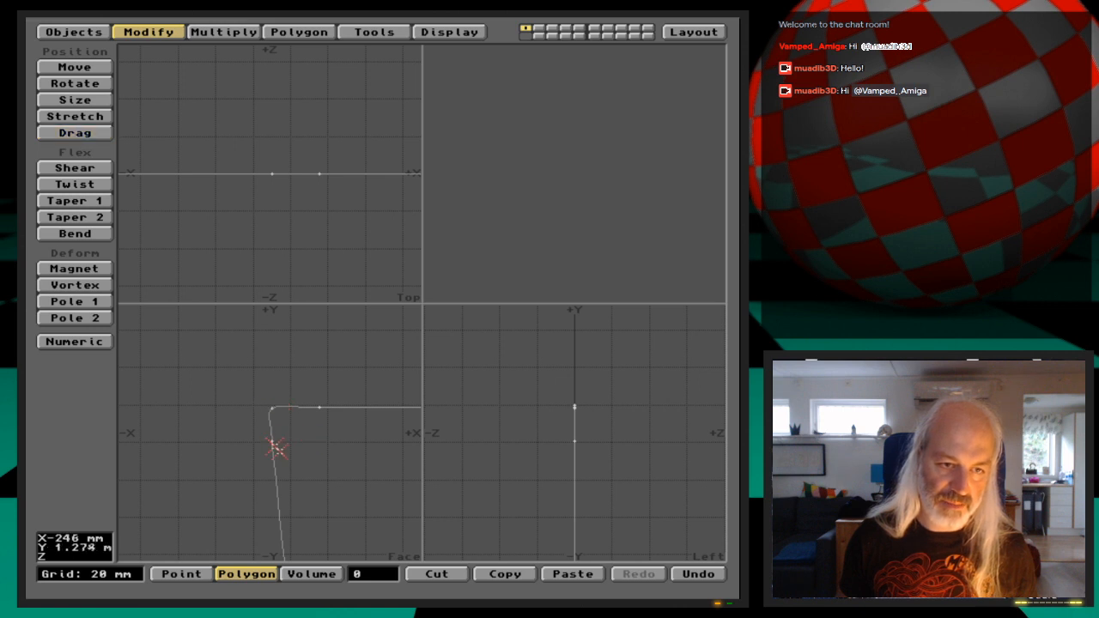
# Select the curve and add a point just above the point at the base of its neck.
pyautogui.press(',')
pyautogui.press(',')
pyautogui.keyDown('alt'); pyautogui.moveTo(304, 524); pyautogui.dragTo(304, 296); pyautogui.keyUp('alt')
pyautogui.keyDown('alt'); pyautogui.moveTo(304, 558); pyautogui.dragTo(302, 451); pyautogui.keyUp('alt')
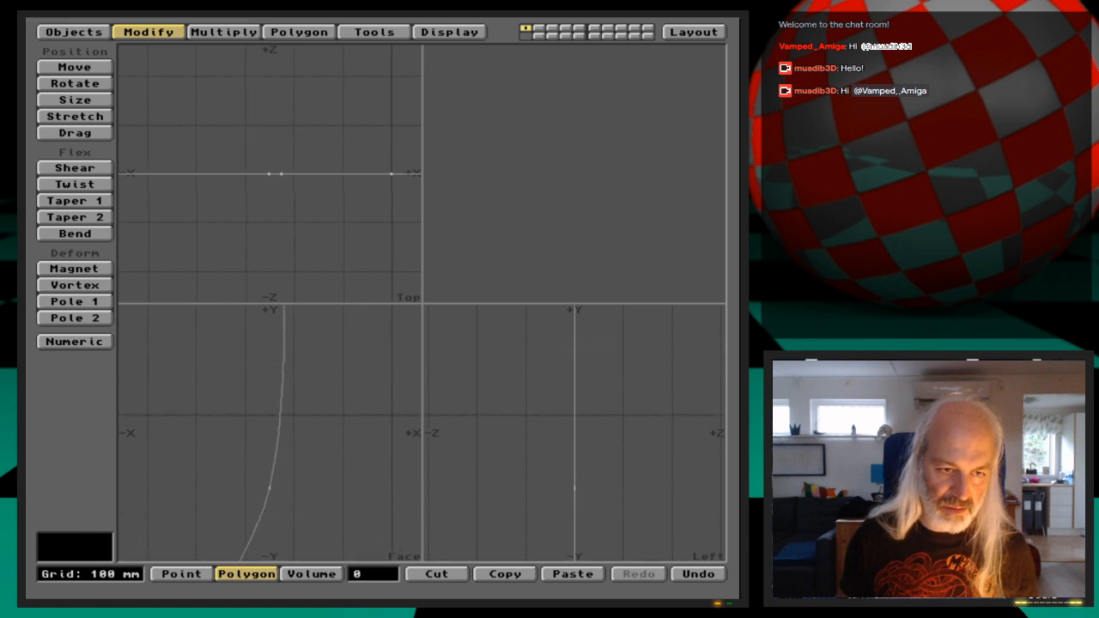
pyautogui.press('space')
pyautogui.press('space')
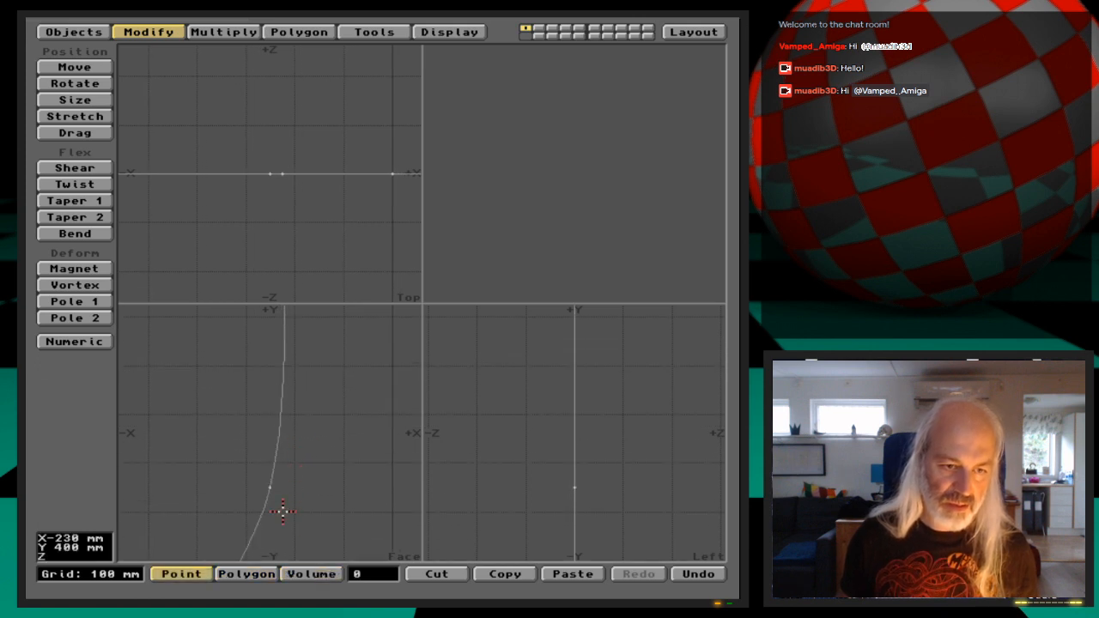
pyautogui.click(297, 31)
pyautogui.click(91, 66)
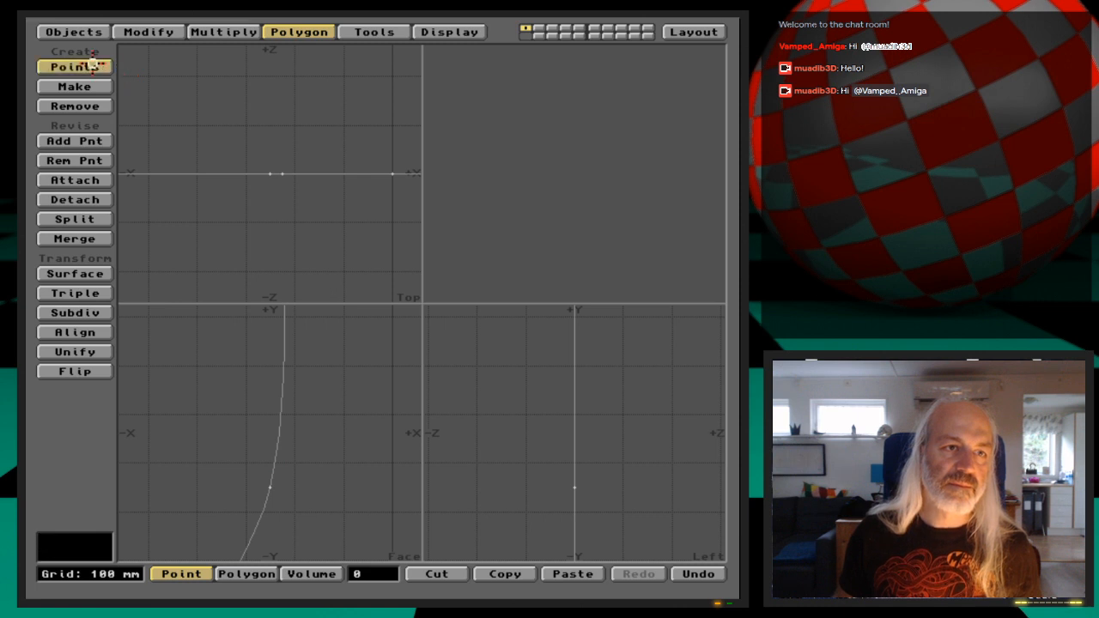
pyautogui.click(86, 141)
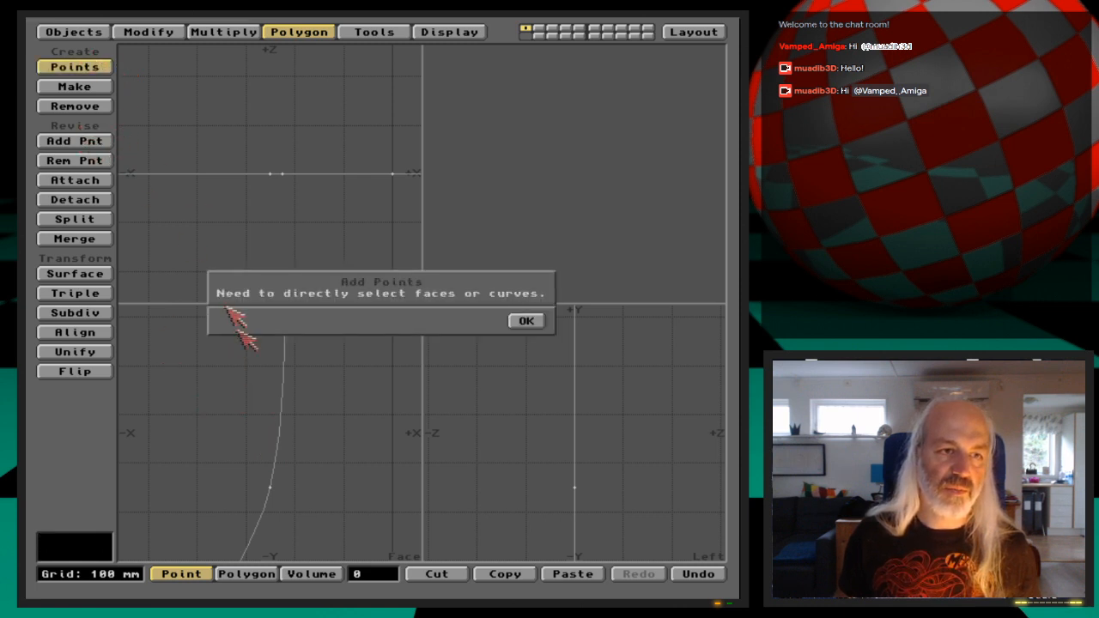
pyautogui.click(515, 322)
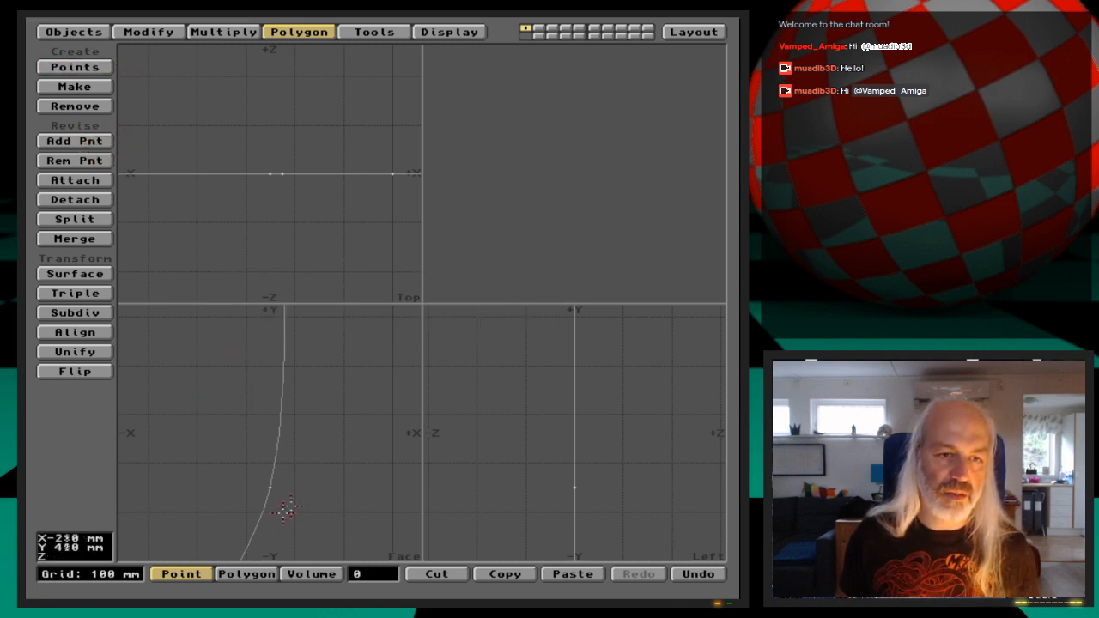
pyautogui.press('space')
pyautogui.click(100, 141)
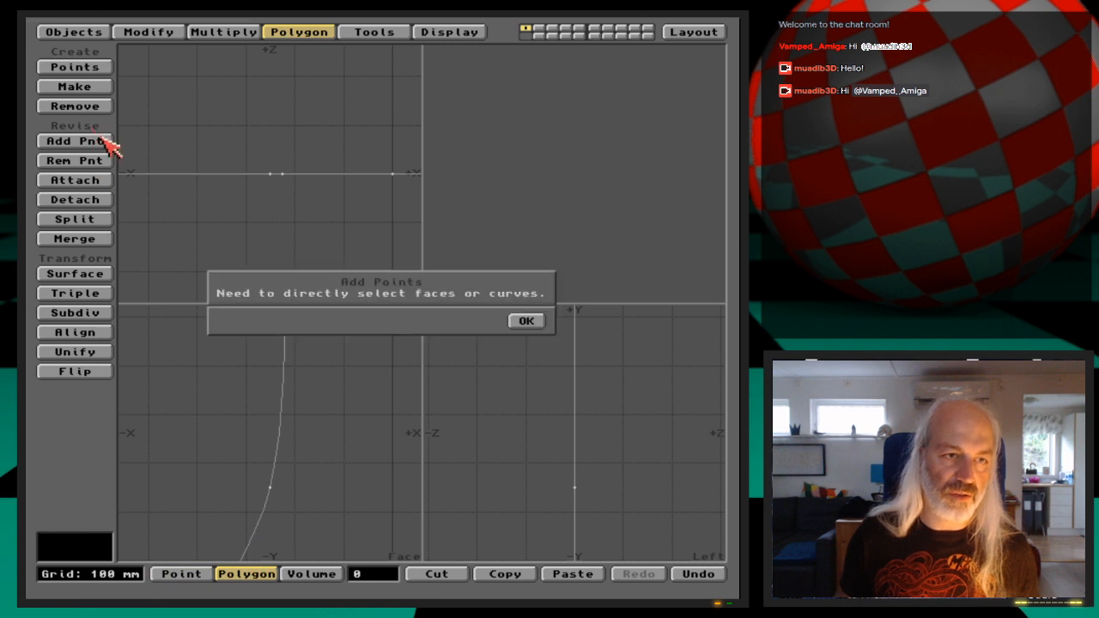
pyautogui.click(524, 321)
pyautogui.click(284, 424)
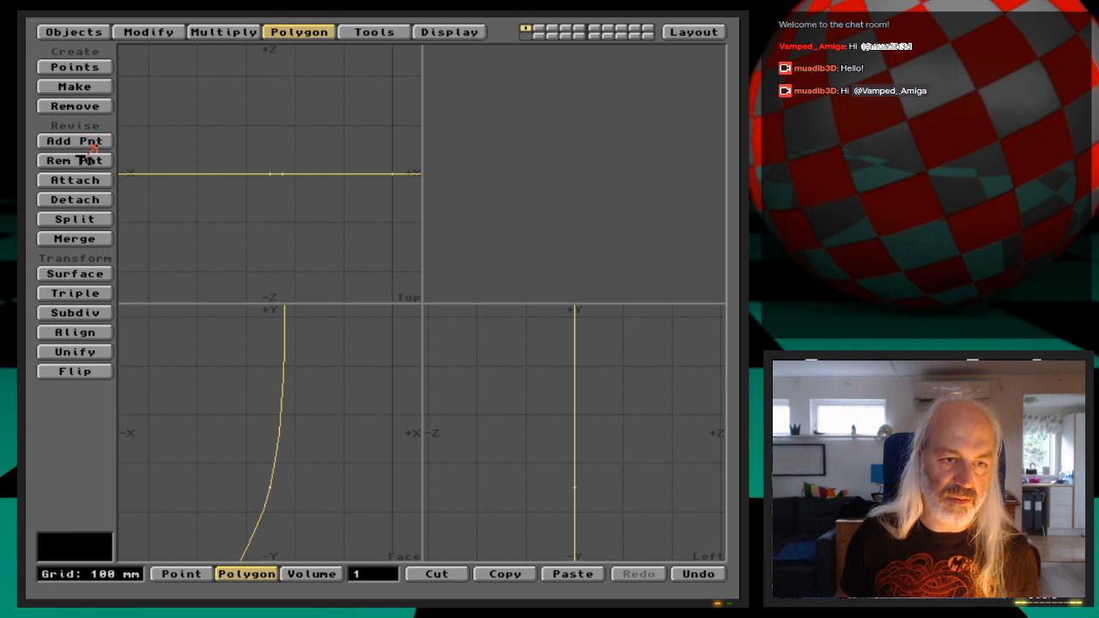
pyautogui.click(271, 474)
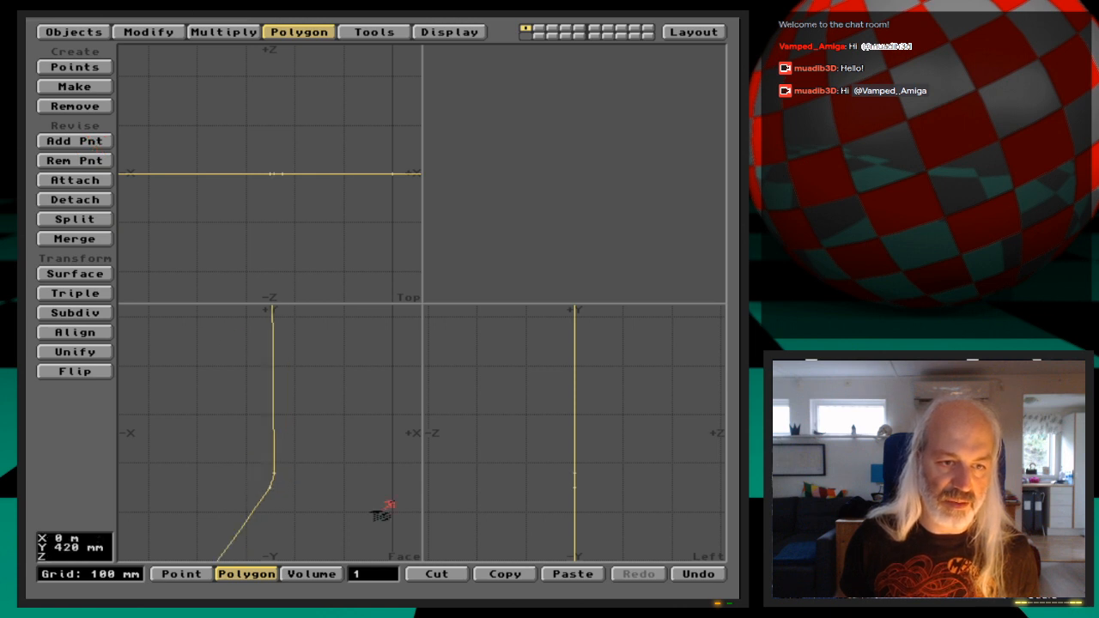
# Deselect the curve and drag the added neck point straight up to about Y 750 mm.
pyautogui.click(347, 445)
pyautogui.press(',')
pyautogui.press(',')
pyautogui.keyDown('alt'); pyautogui.moveTo(335, 372); pyautogui.dragTo(323, 427); pyautogui.keyUp('alt')
pyautogui.press(',')
pyautogui.hotkey('ctrl', 't')
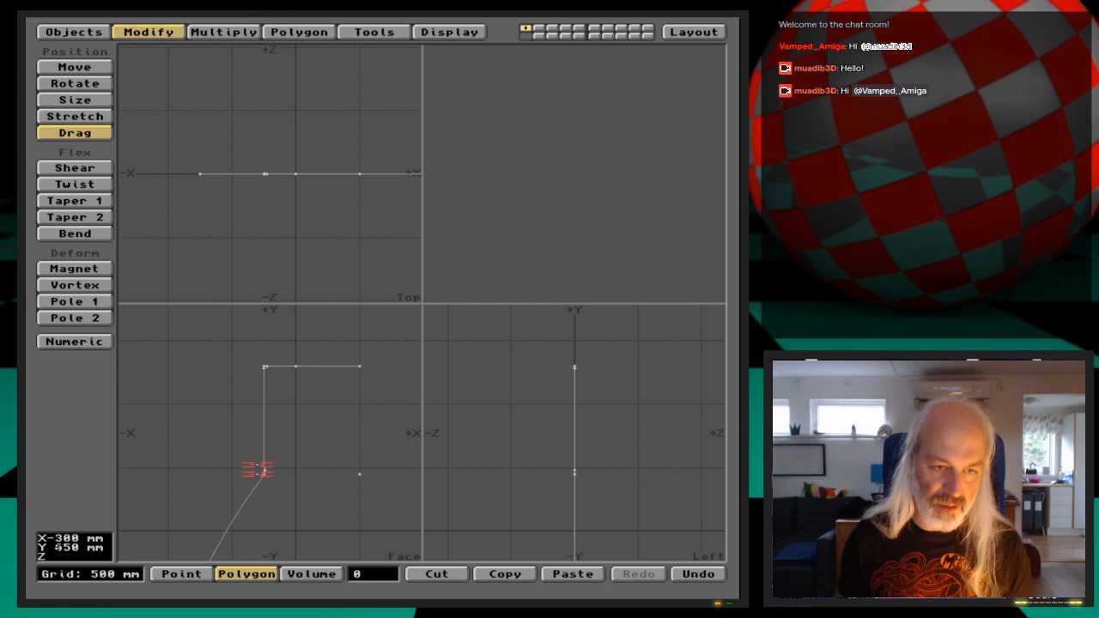
pyautogui.moveTo(264, 471); pyautogui.dragTo(265, 432)
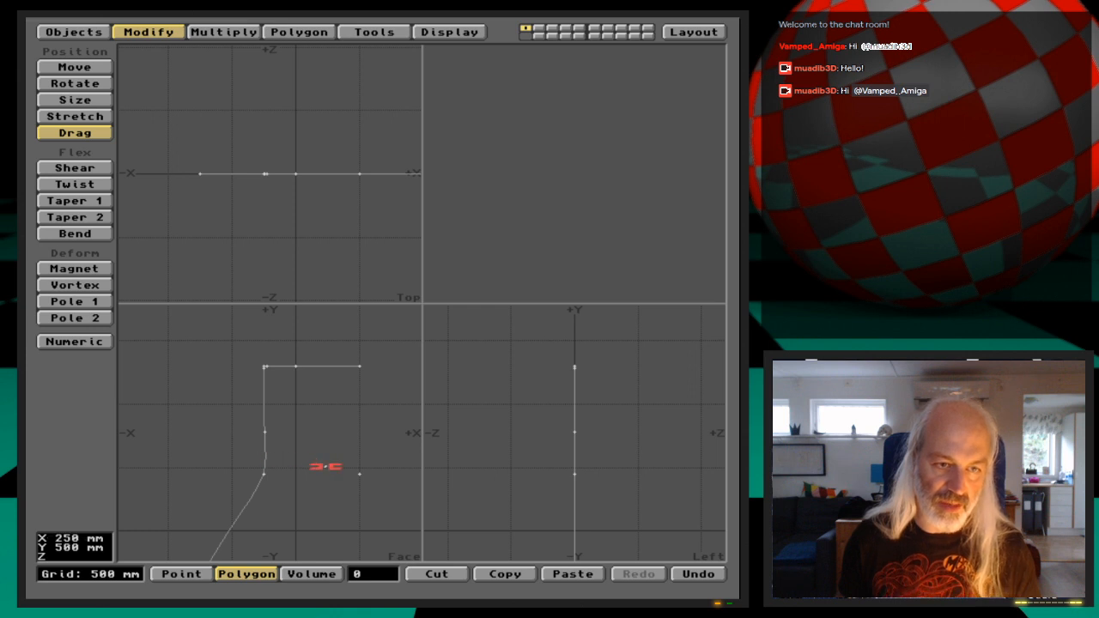
pyautogui.press('space')
# Select the whole curve and turn its first and last points into control points.
pyautogui.press('a')
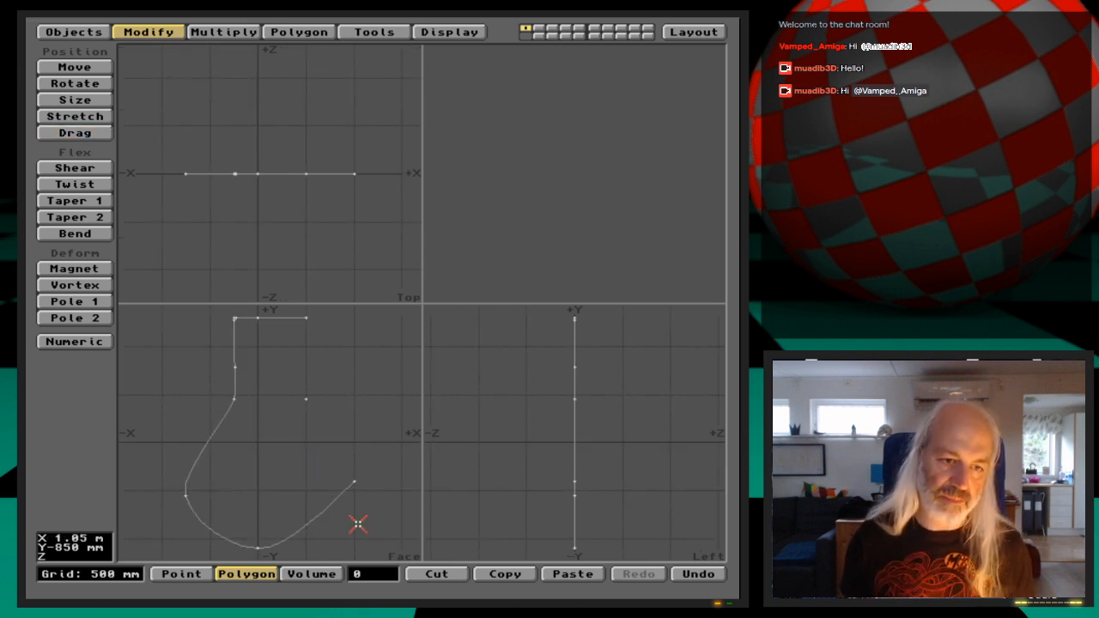
pyautogui.click(326, 512)
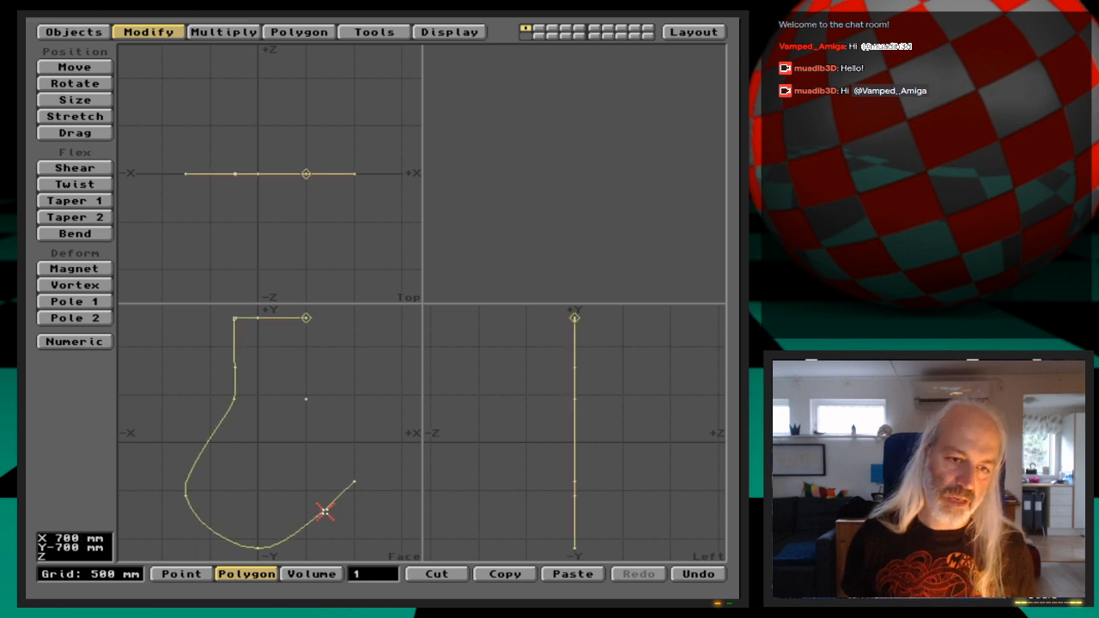
pyautogui.click(298, 32)
pyautogui.click(376, 31)
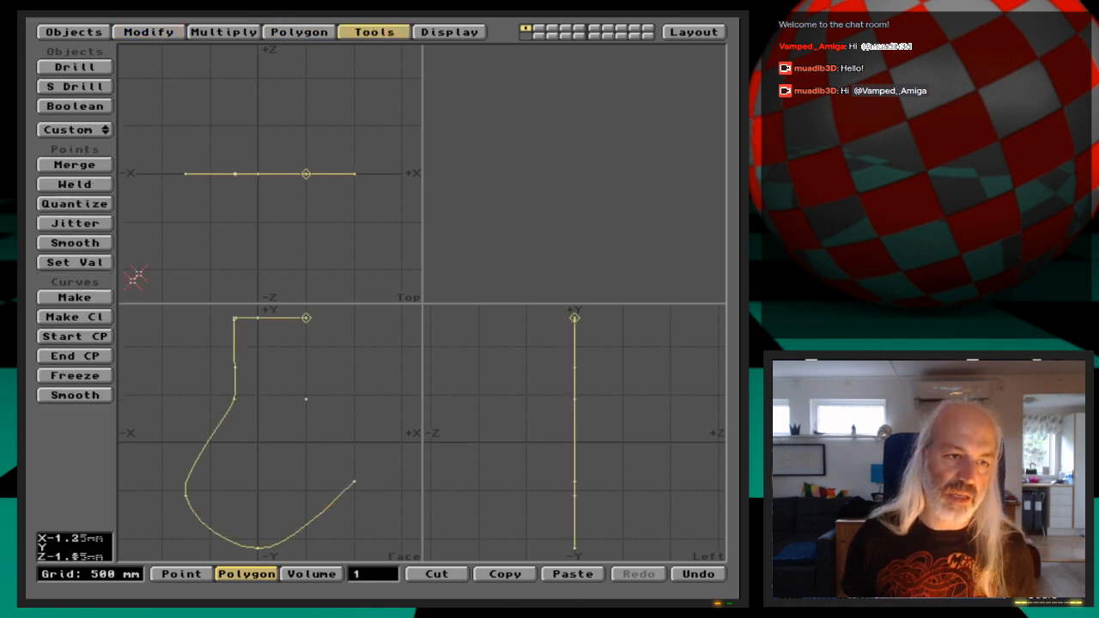
pyautogui.click(101, 336)
pyautogui.click(101, 336)
pyautogui.click(100, 336)
pyautogui.click(100, 354)
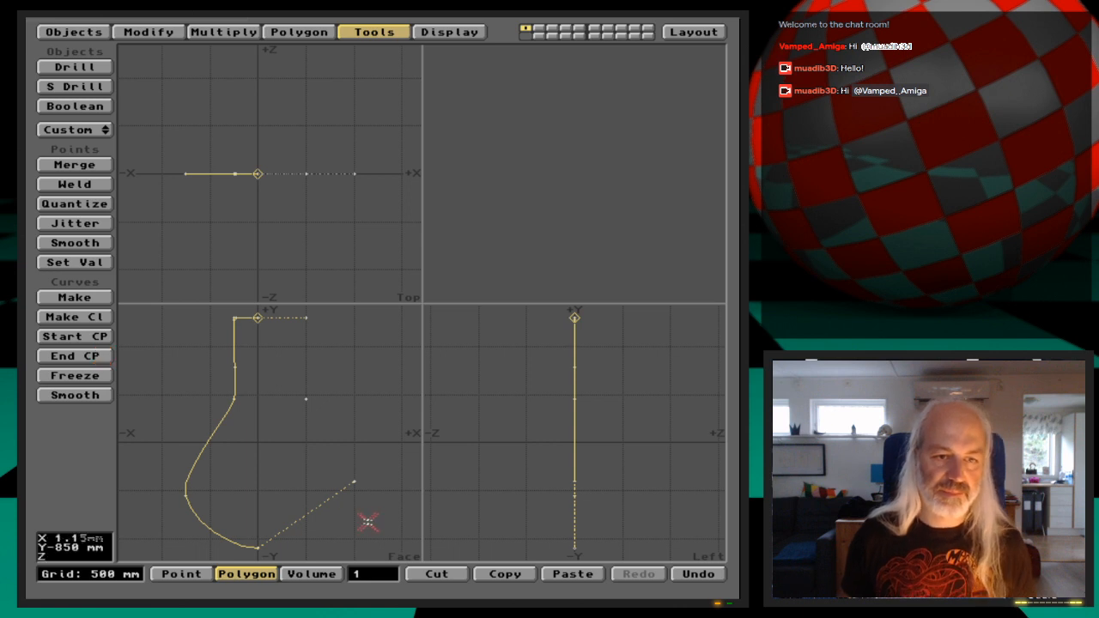
# Freeze the curve into a polygon and flip it so it faces the -Z side.
pyautogui.click(75, 395)
pyautogui.click(484, 322)
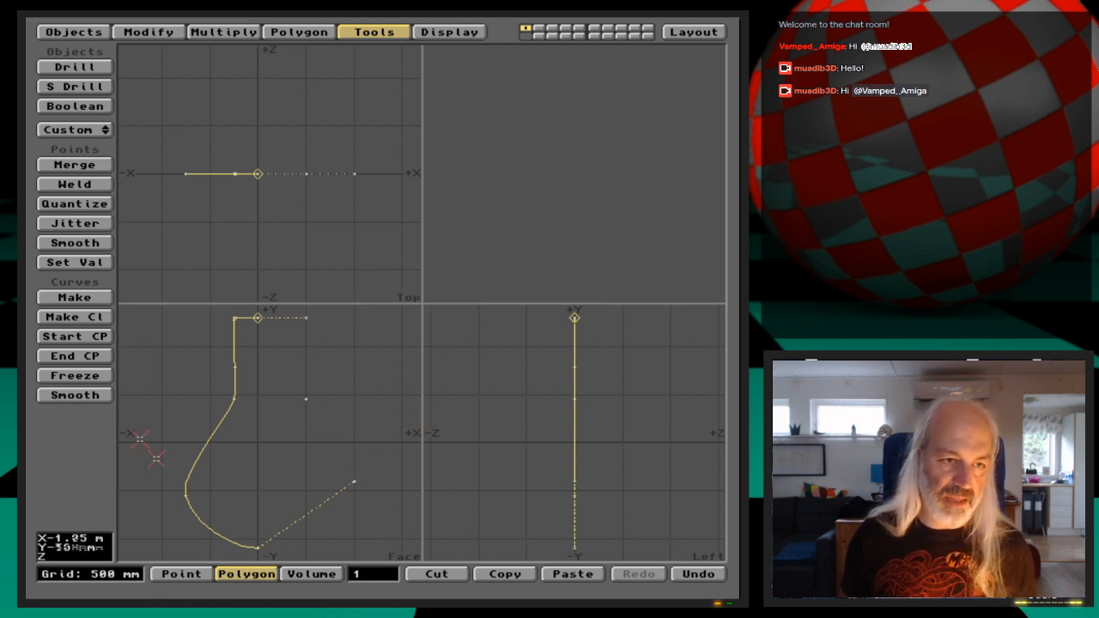
pyautogui.click(84, 374)
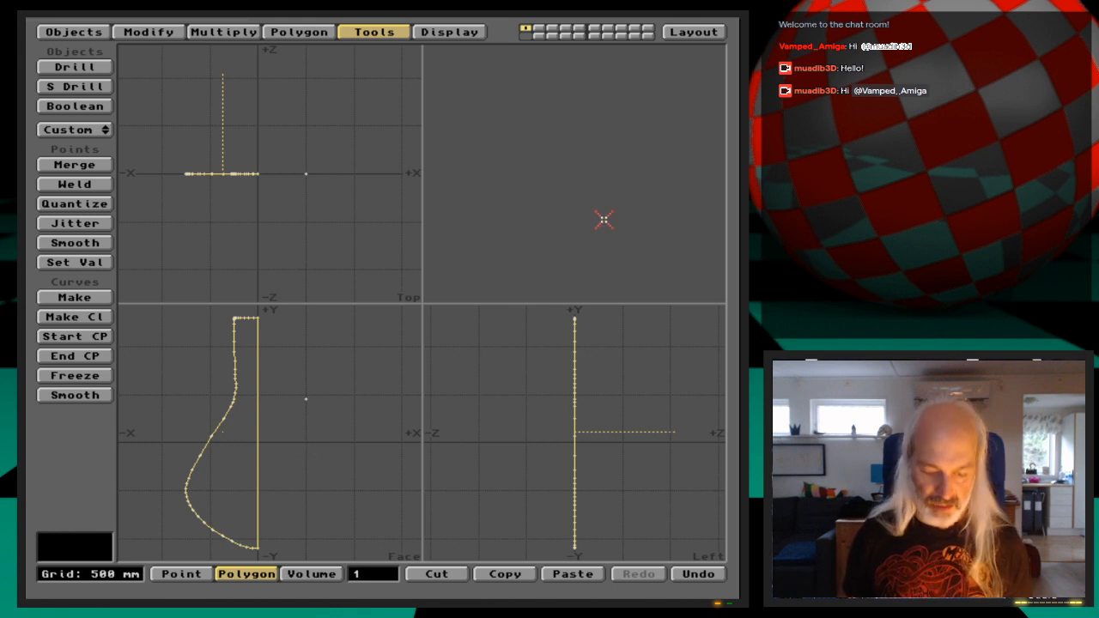
pyautogui.click(582, 246)
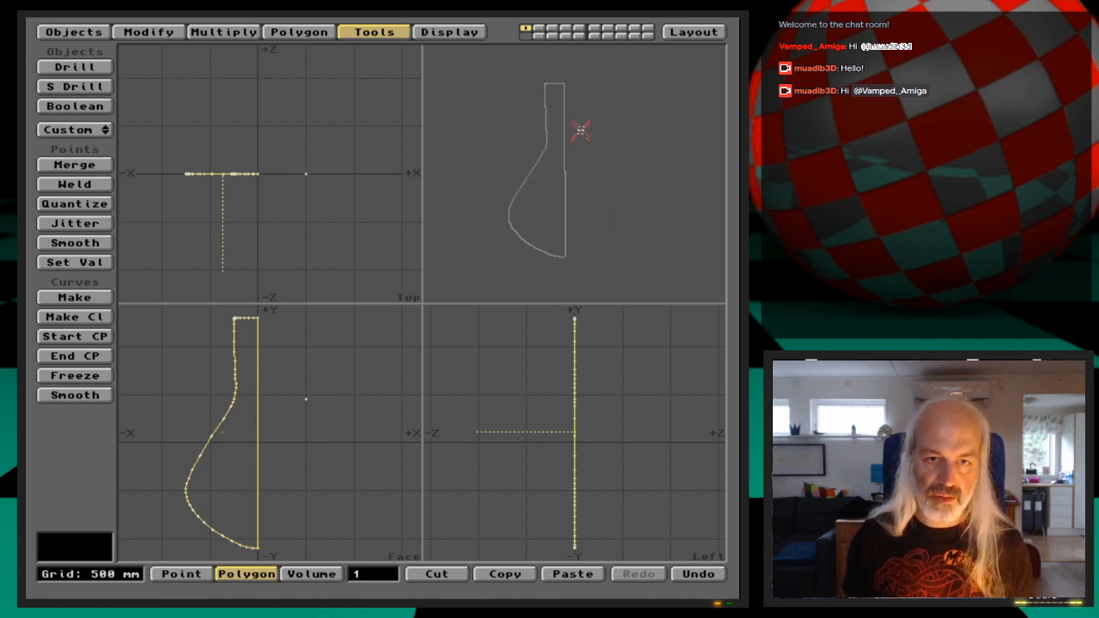
pyautogui.click(225, 30)
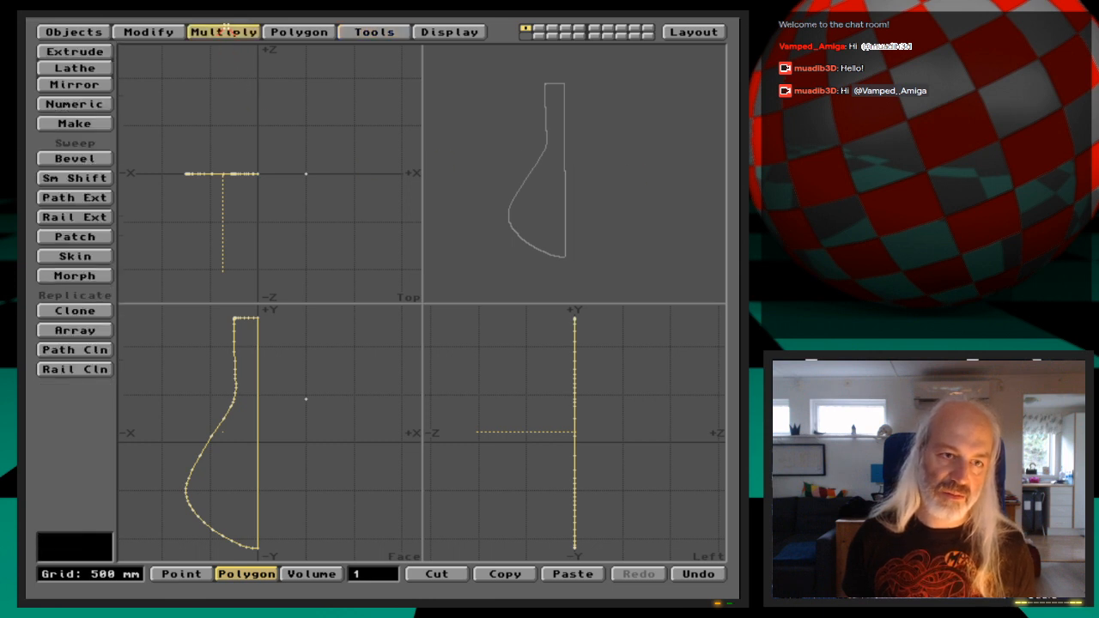
pyautogui.click(96, 67)
pyautogui.click(256, 175)
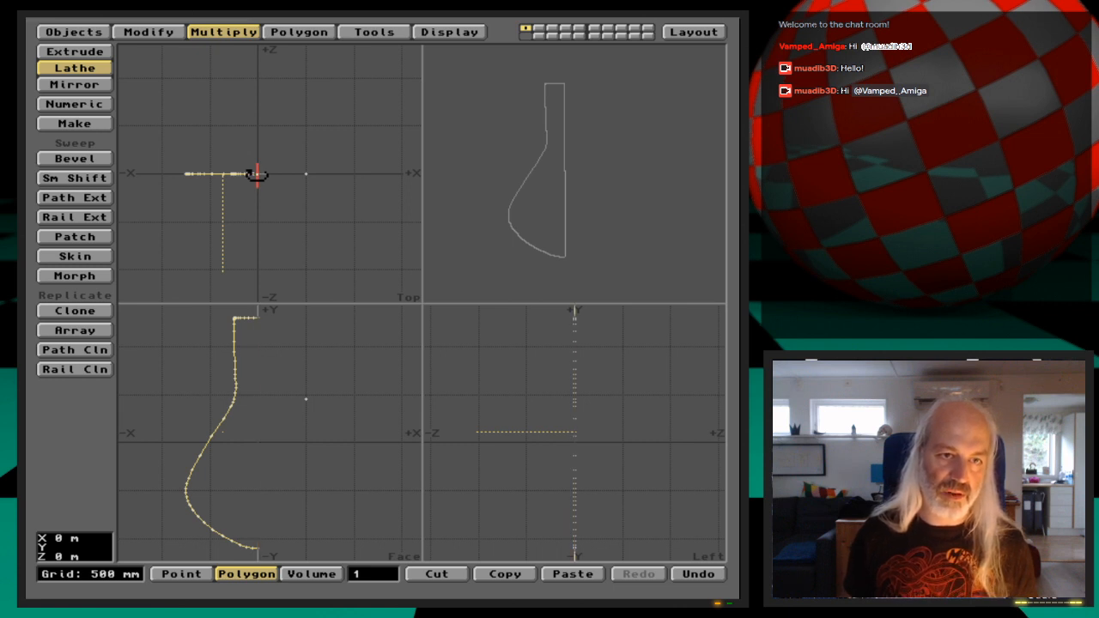
pyautogui.press('space')
# Deselect the profile polygon and delete the stray loose point beside it on the +X side.
pyautogui.press('space')
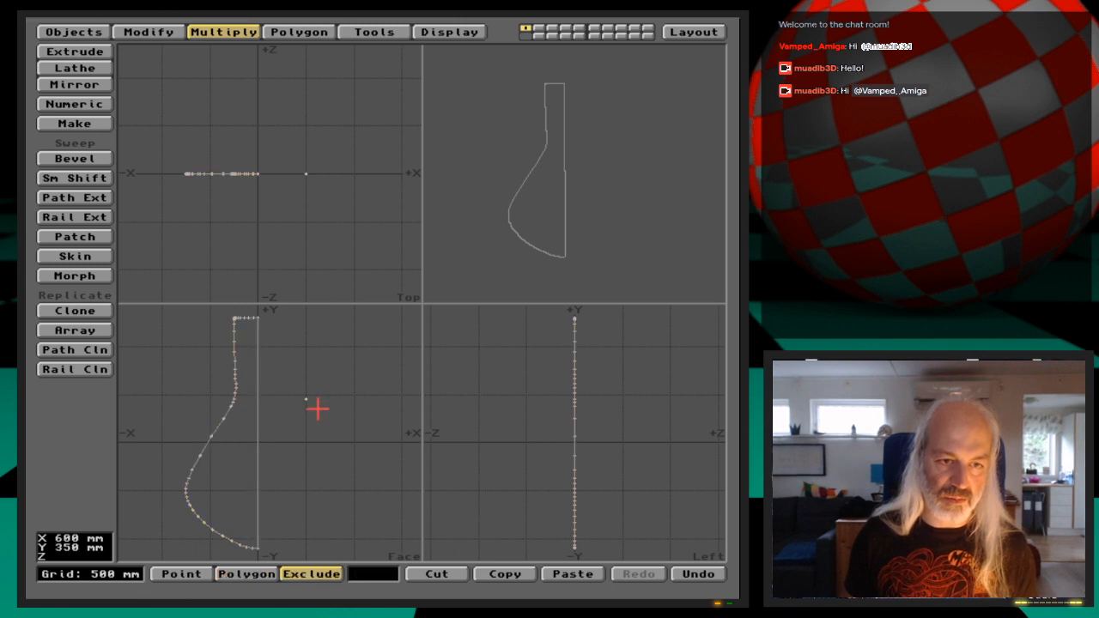
pyautogui.press('space')
pyautogui.click(306, 399)
pyautogui.press('Delete')
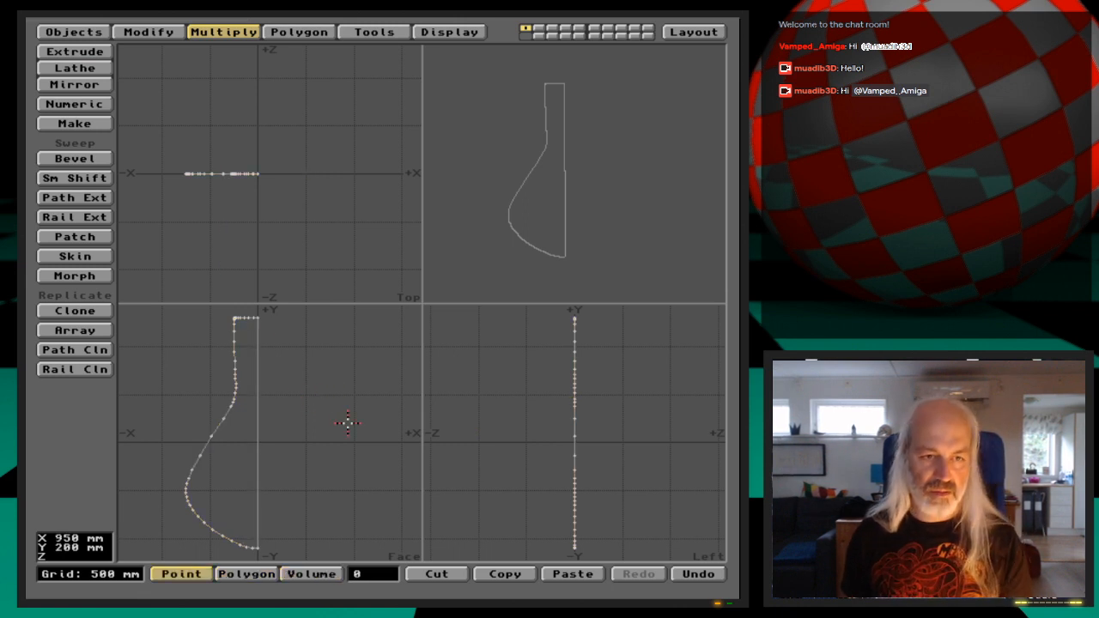
# Lathe the profile around the Y axis through the origin and merge the duplicate points automatically.
pyautogui.click(91, 69)
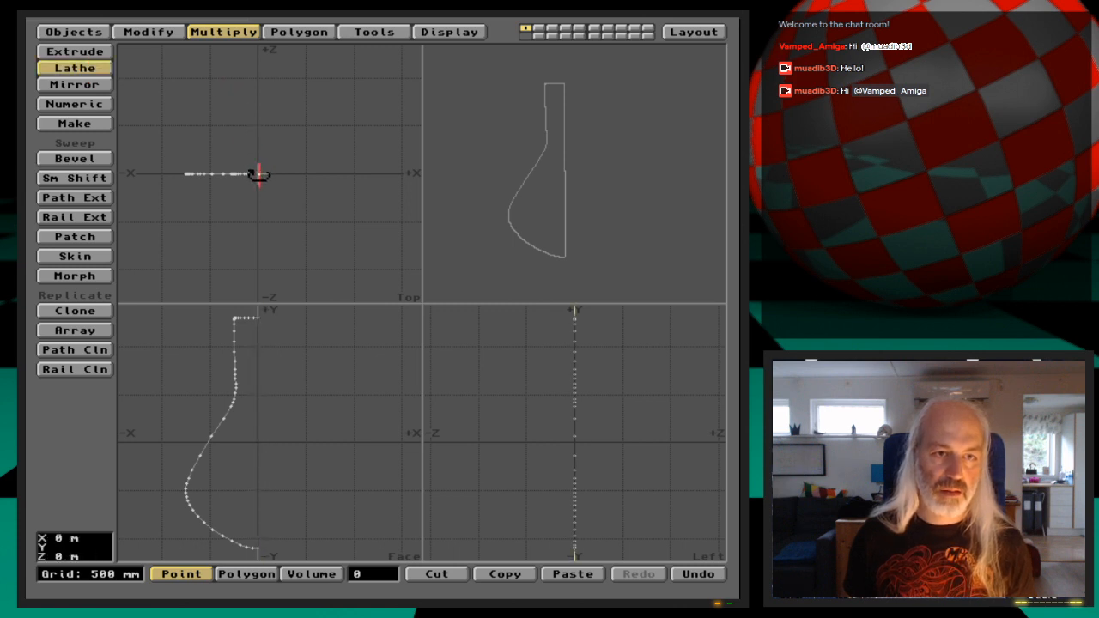
pyautogui.click(258, 174)
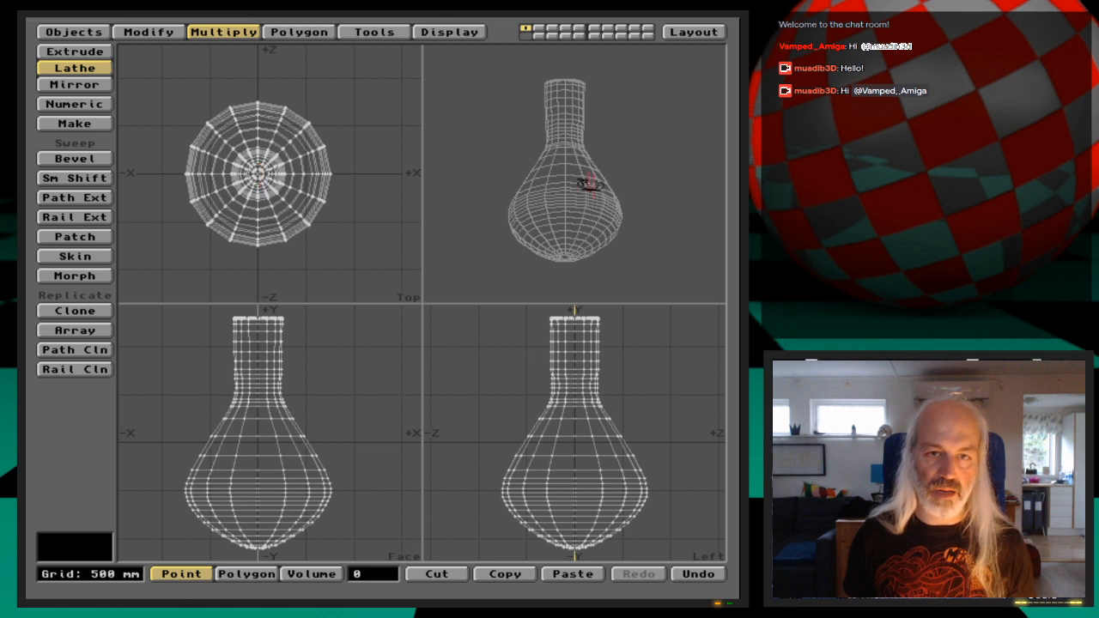
pyautogui.press('space')
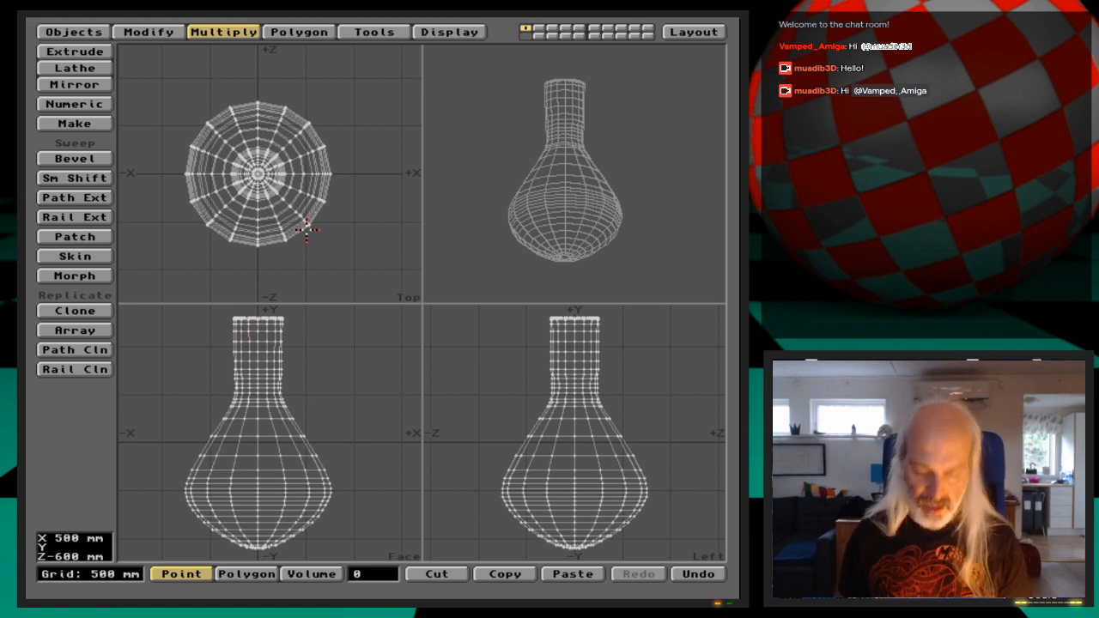
pyautogui.press('m')
pyautogui.press('Return')
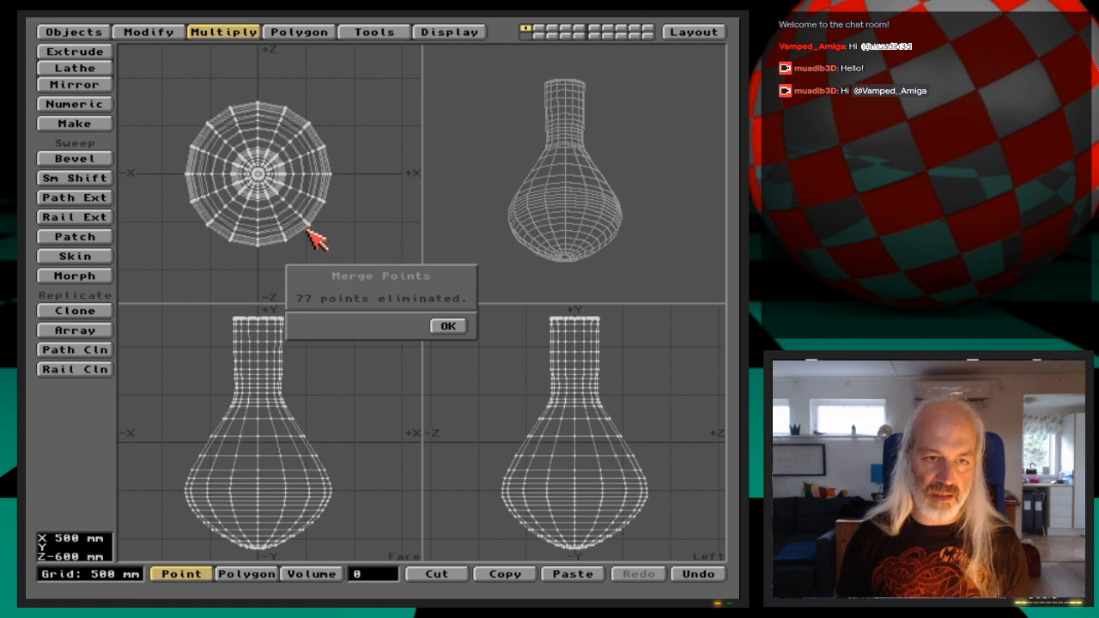
pyautogui.press('Return')
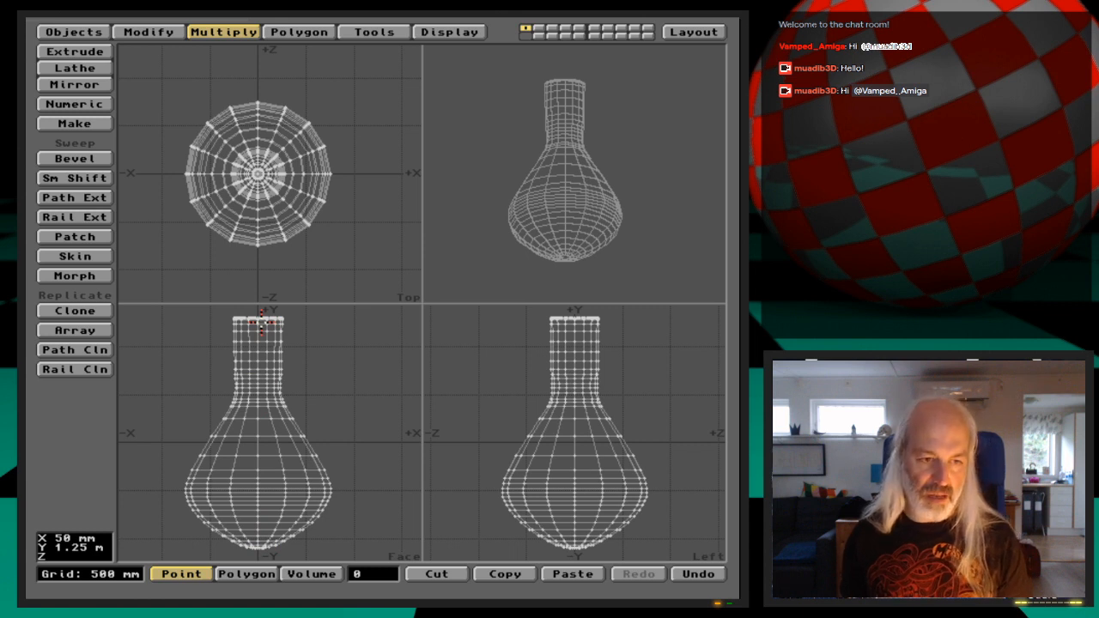
# Invert the point selection to select every point of the flask, and clear it again.
pyautogui.hotkey('shift', "'")
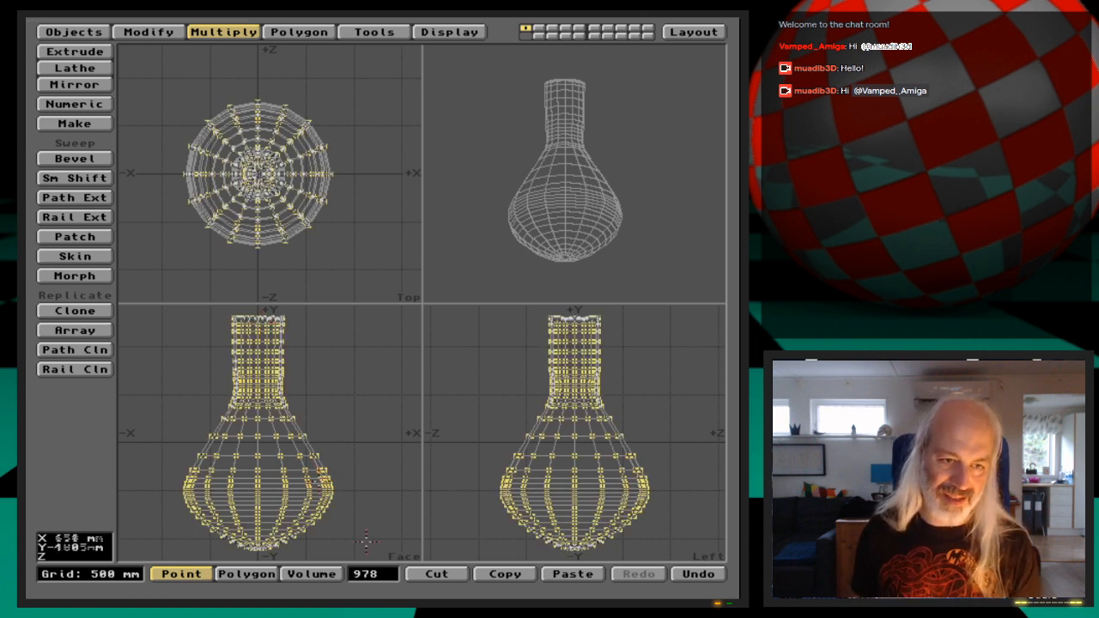
pyautogui.click(389, 575)
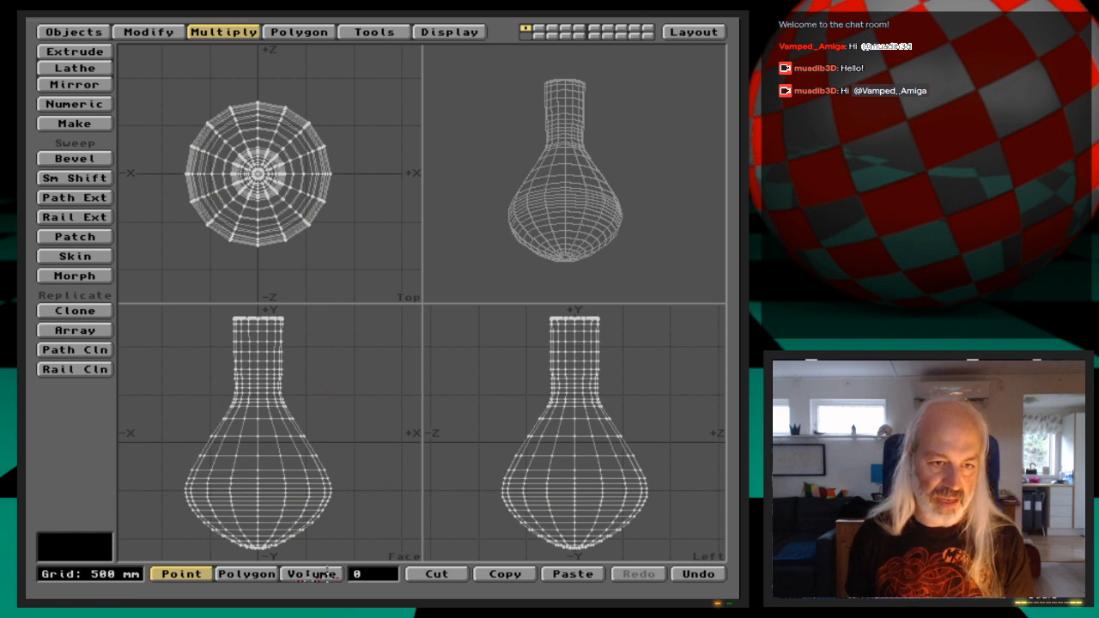
# Draw a selection volume around the flask's body up to about Y 700 mm, try its Include mode and return to point selection.
pyautogui.click(311, 574)
pyautogui.moveTo(167, 372); pyautogui.dragTo(359, 553)
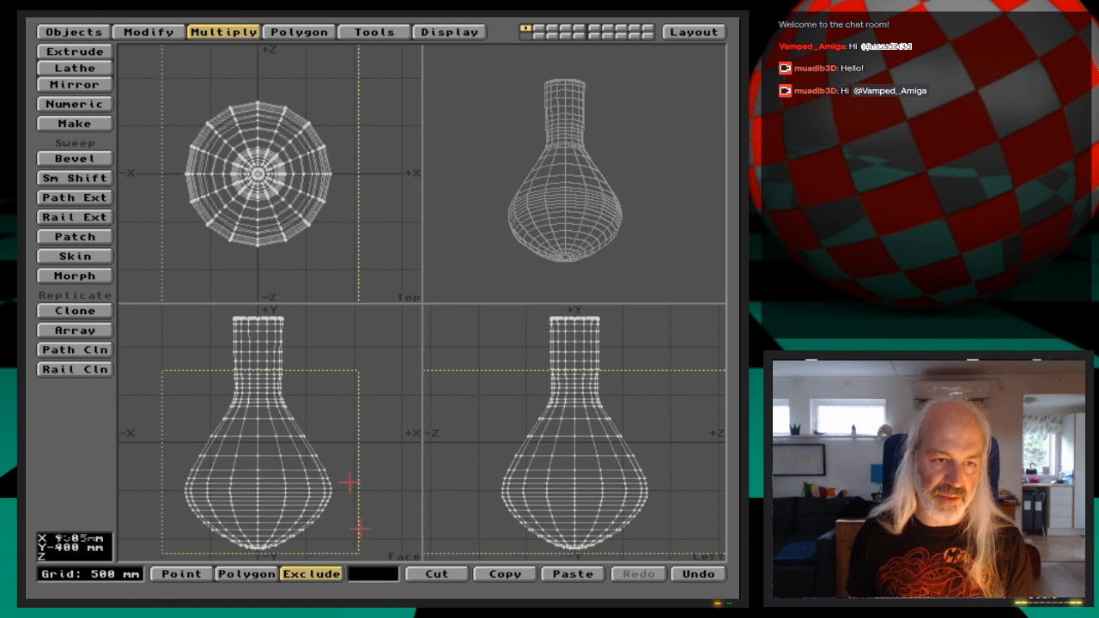
pyautogui.moveTo(327, 369); pyautogui.dragTo(343, 375)
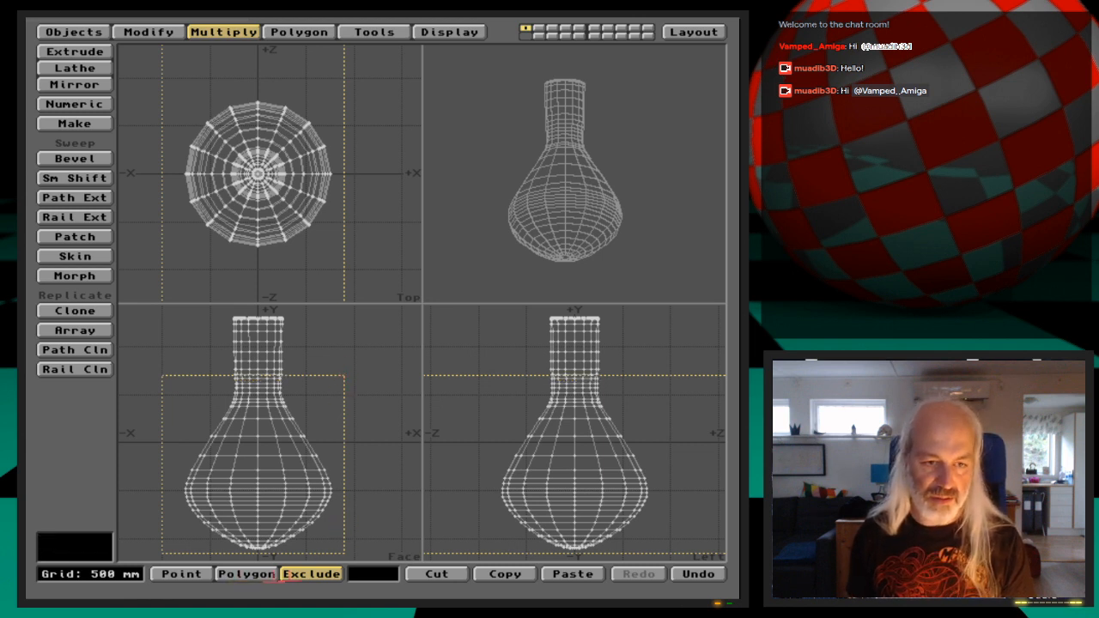
pyautogui.click(325, 574)
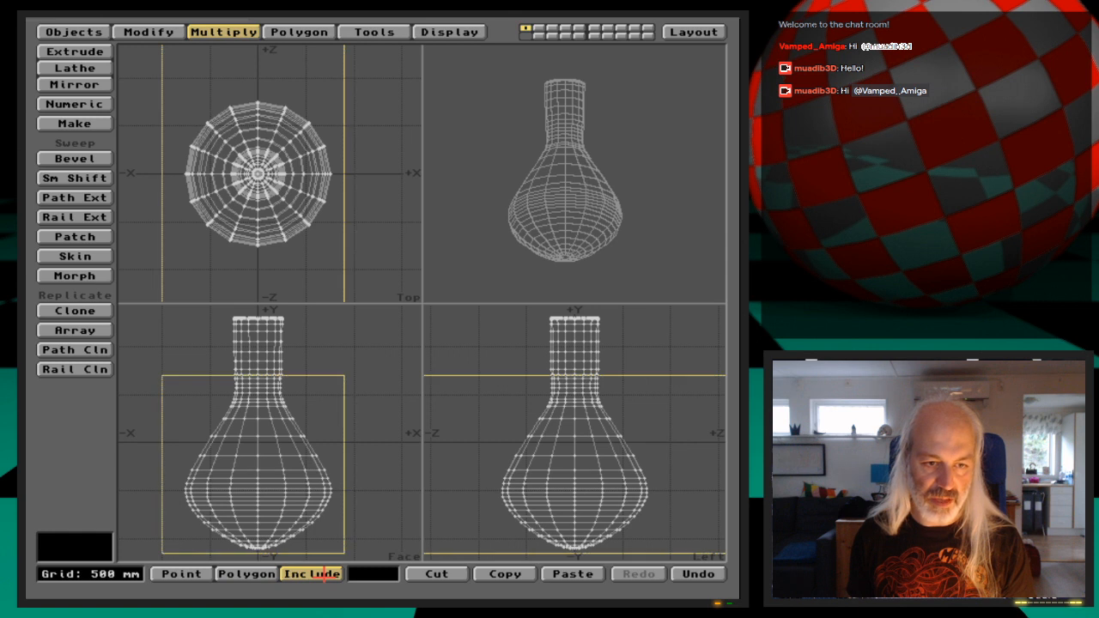
pyautogui.click(209, 573)
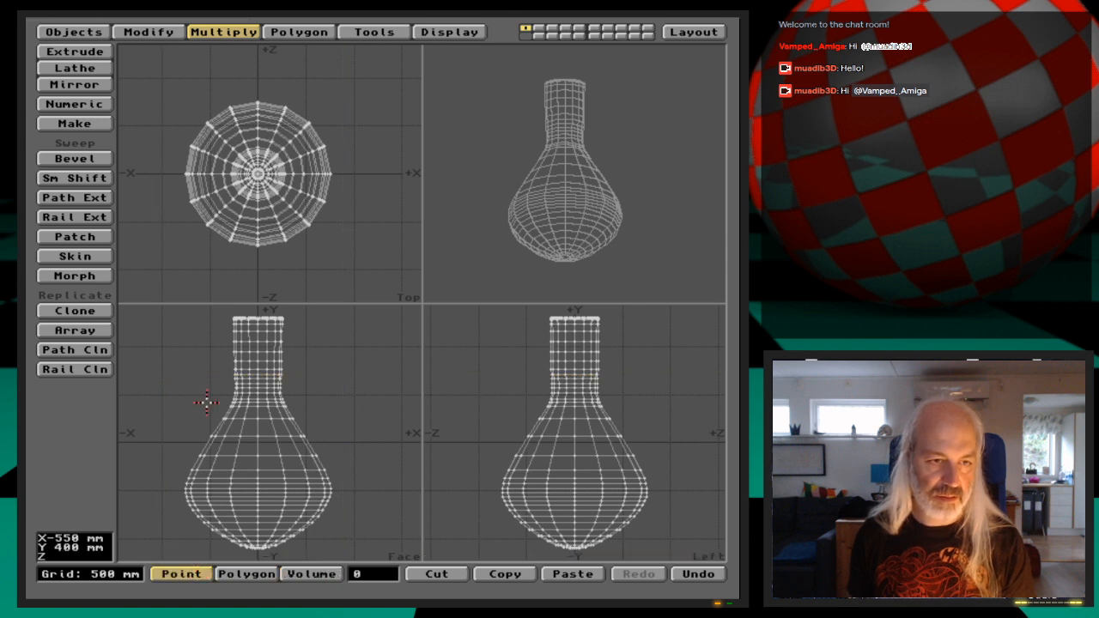
# Select the points of the flask's body and lower neck and copy them into layer 2.
pyautogui.moveTo(195, 372)
pyautogui.mouseDown(button='right')
pyautogui.moveTo(343, 377)
pyautogui.moveTo(349, 519)
pyautogui.moveTo(172, 556)
pyautogui.moveTo(160, 460)
pyautogui.moveTo(196, 359)
pyautogui.mouseUp(button='right')
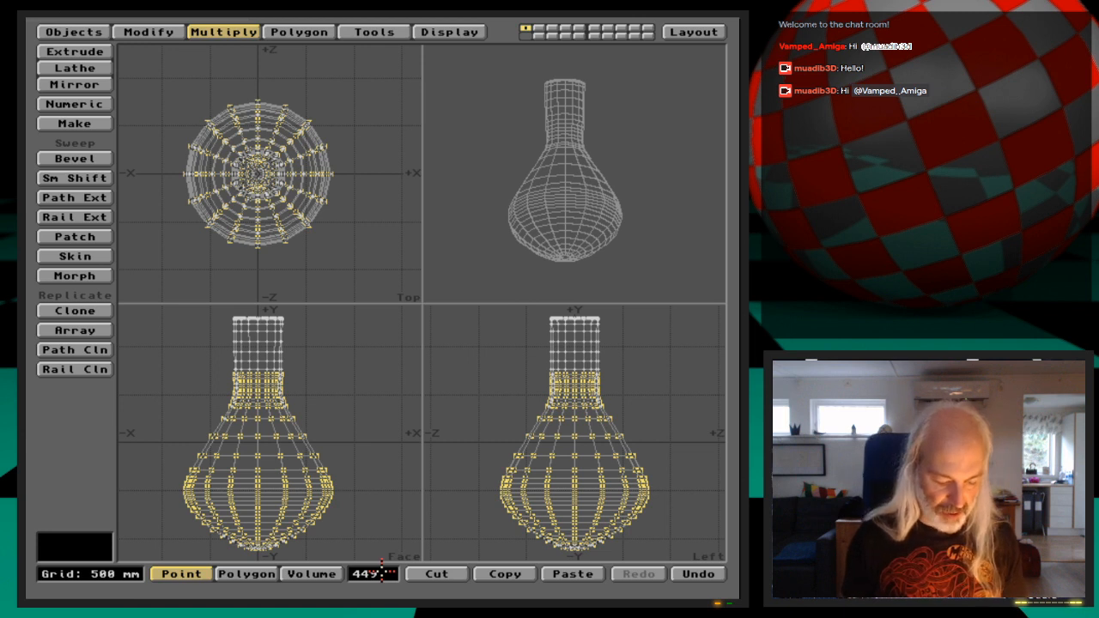
pyautogui.press('2')
pyautogui.press('v')
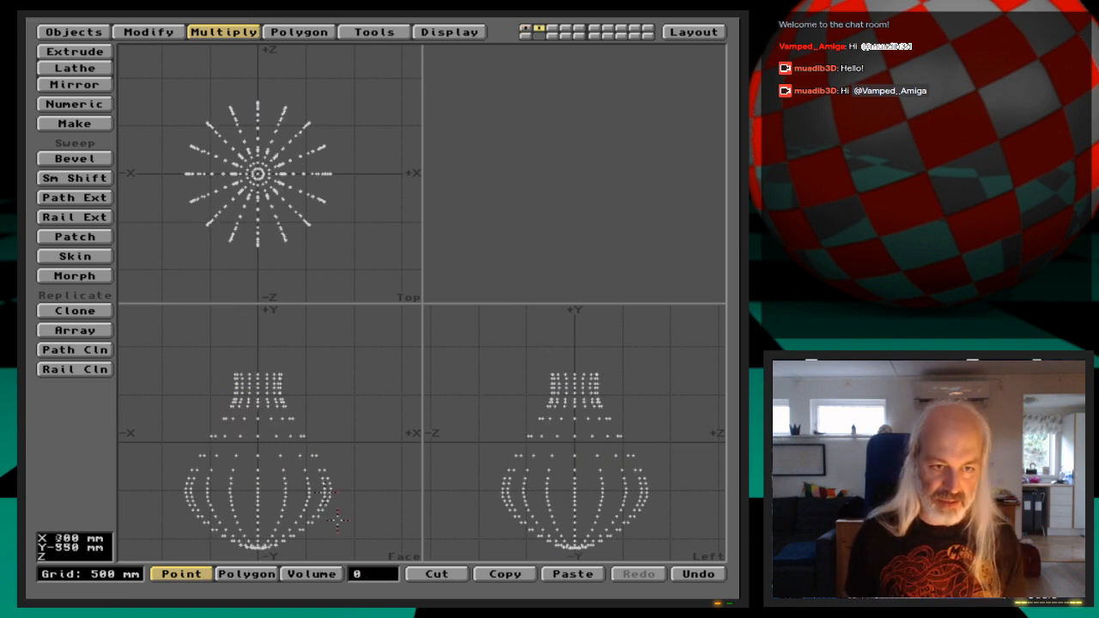
pyautogui.hotkey('alt', '1')
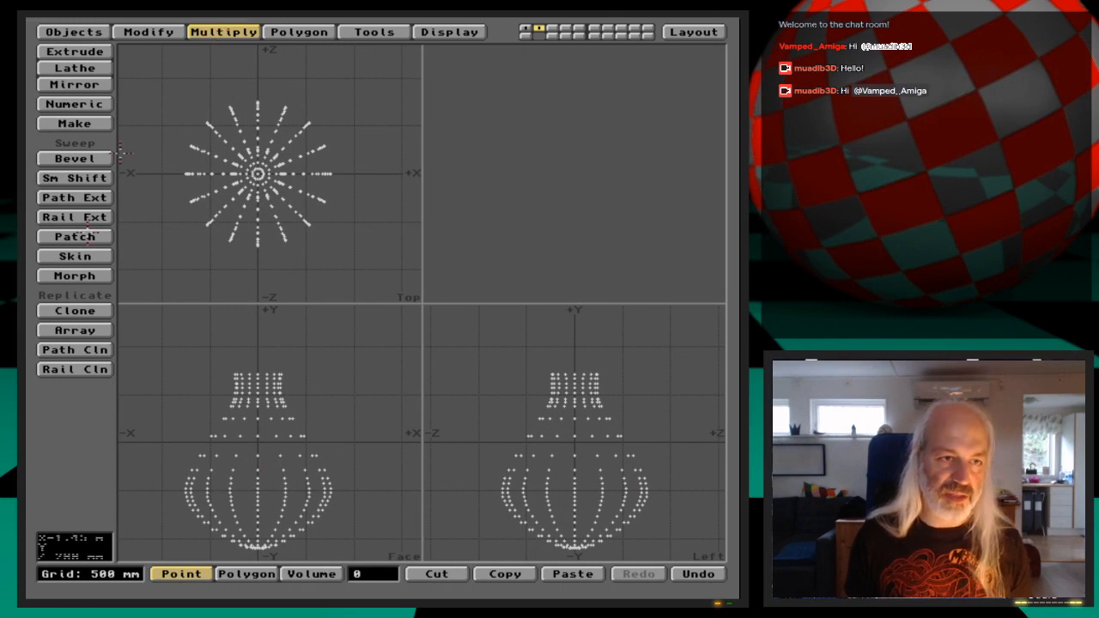
# Enlarge the copied points very slightly with the Size tool, centred at about X 0 m, Y -200 mm.
pyautogui.click(148, 32)
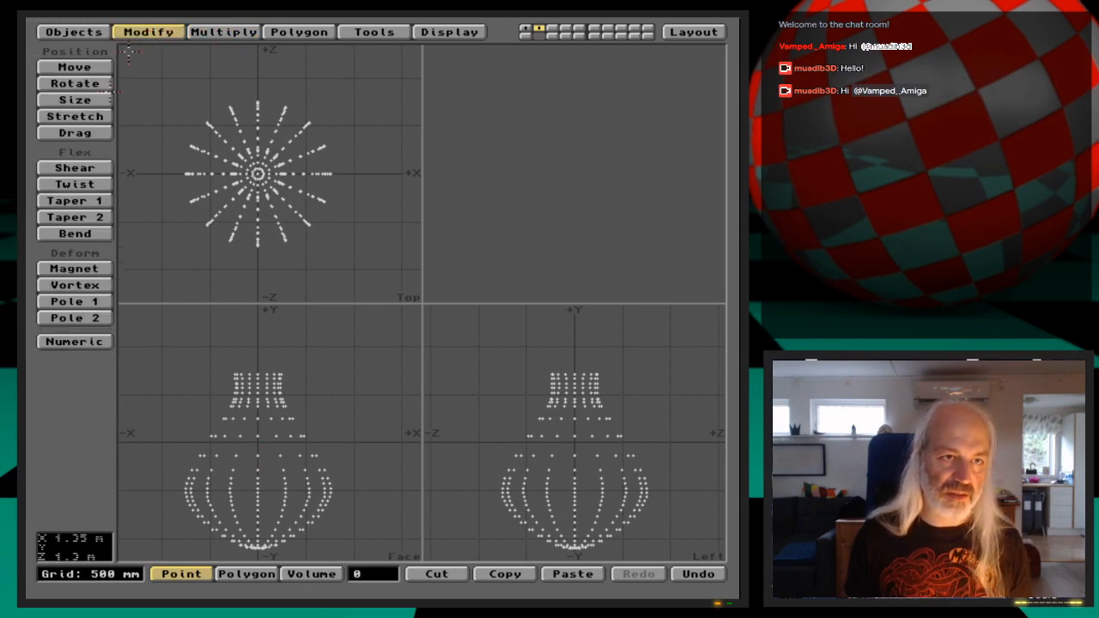
pyautogui.click(74, 100)
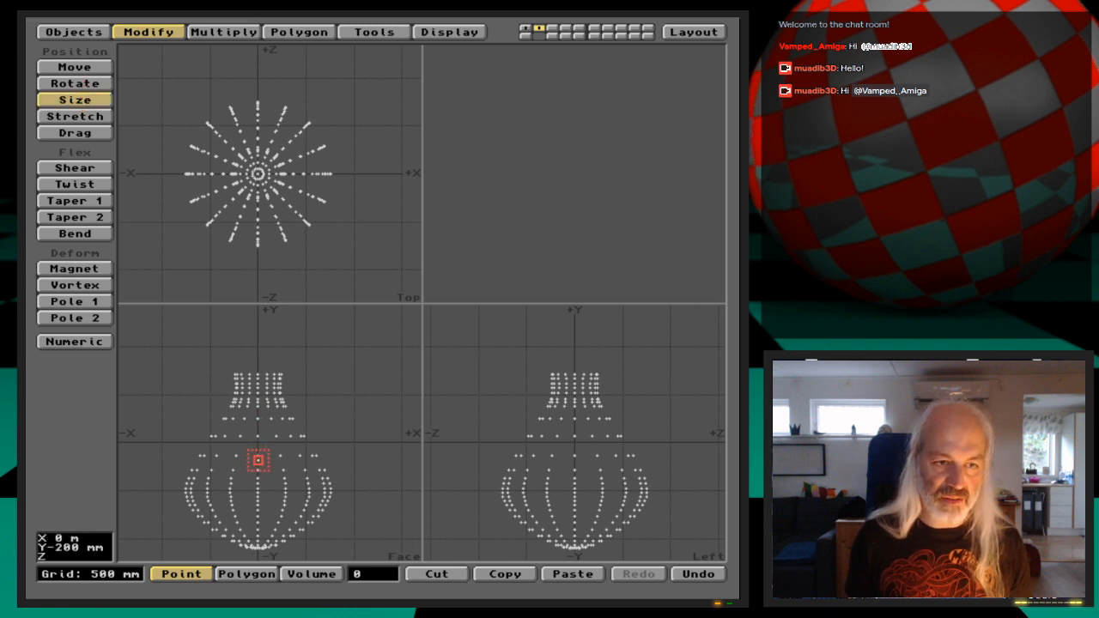
pyautogui.click(259, 457)
pyautogui.moveTo(258, 457); pyautogui.dragTo(263, 454)
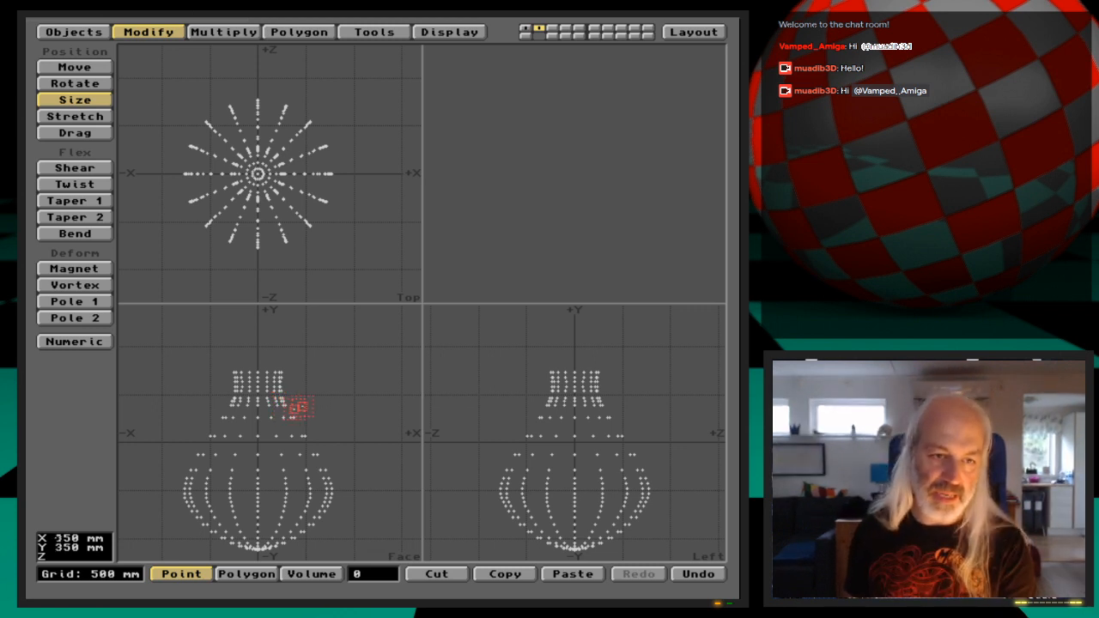
pyautogui.press('space')
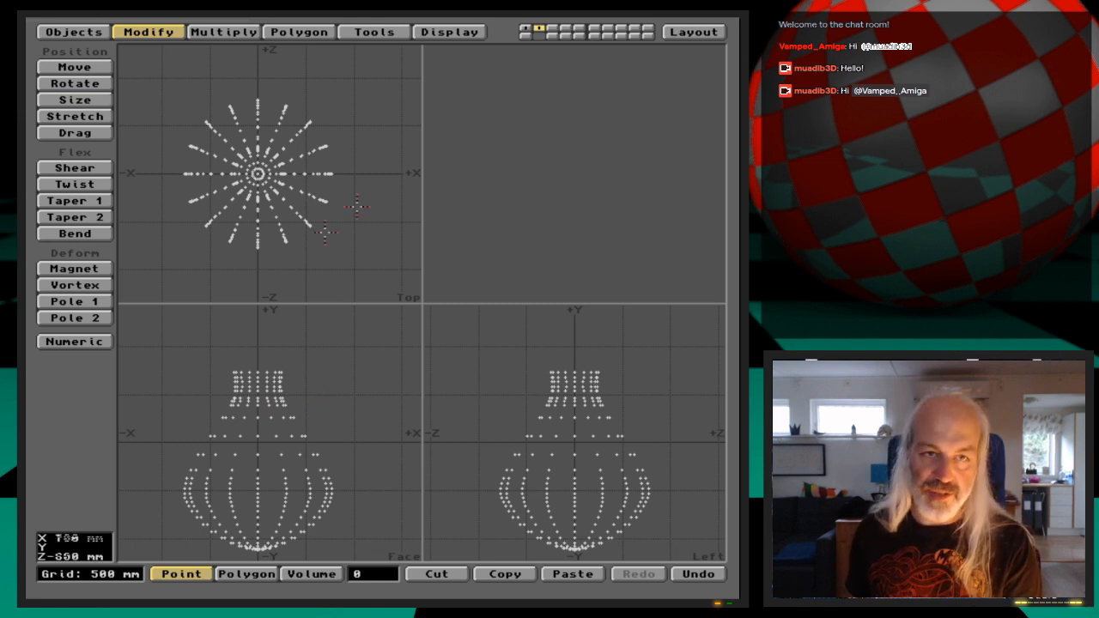
# Switch to Layout with objects as the edited item type, and quit LightWave.
pyautogui.click(721, 32)
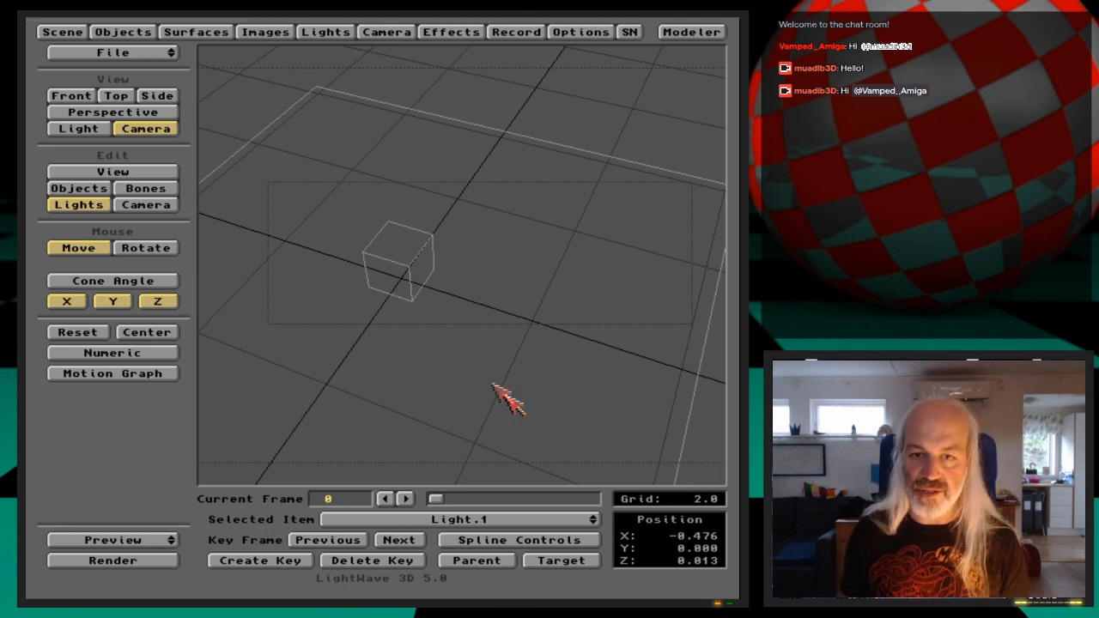
pyautogui.press('o')
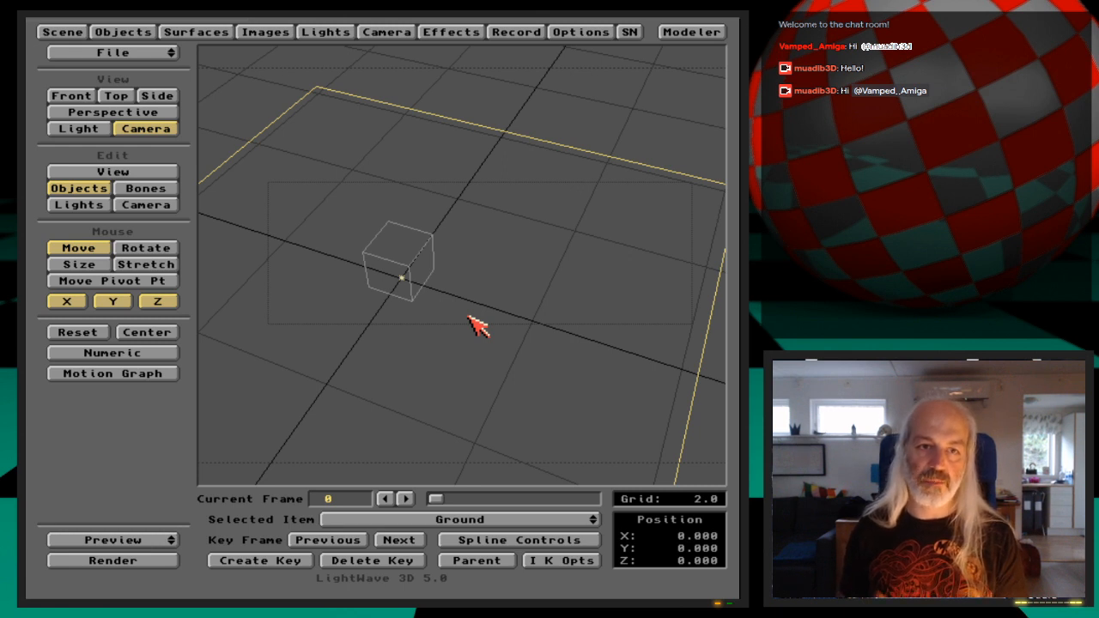
pyautogui.moveTo(177, 53); pyautogui.dragTo(172, 93)
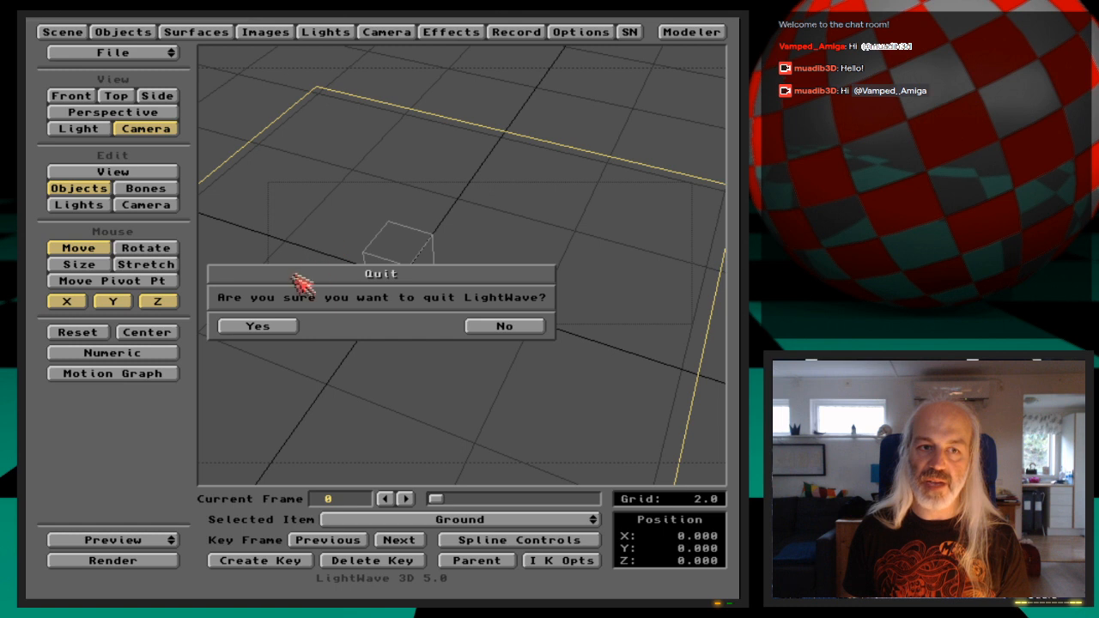
pyautogui.click(293, 326)
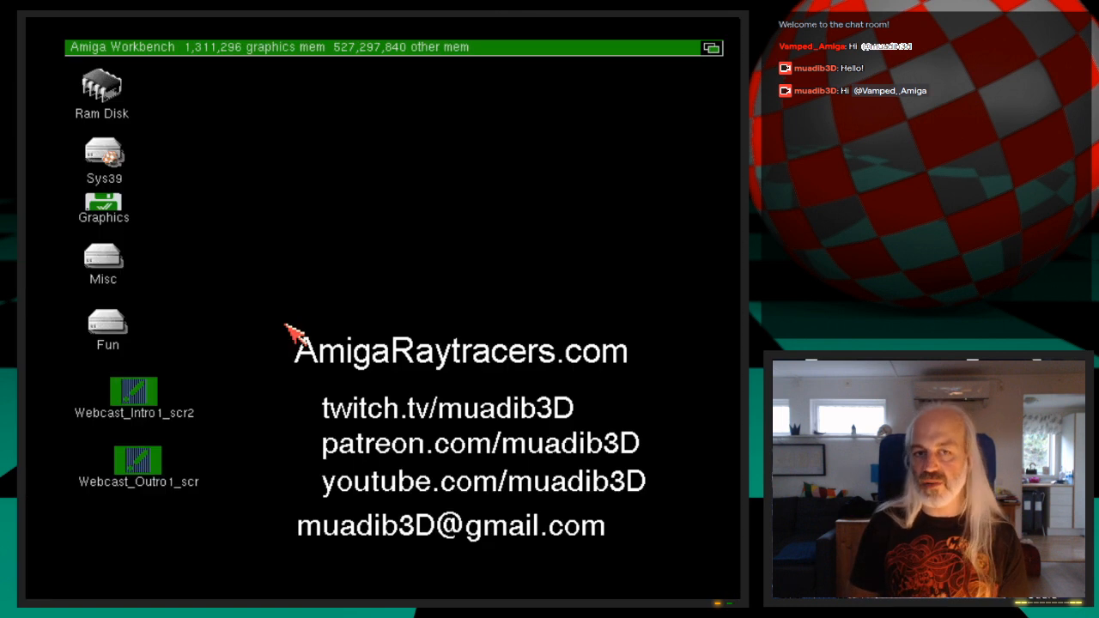